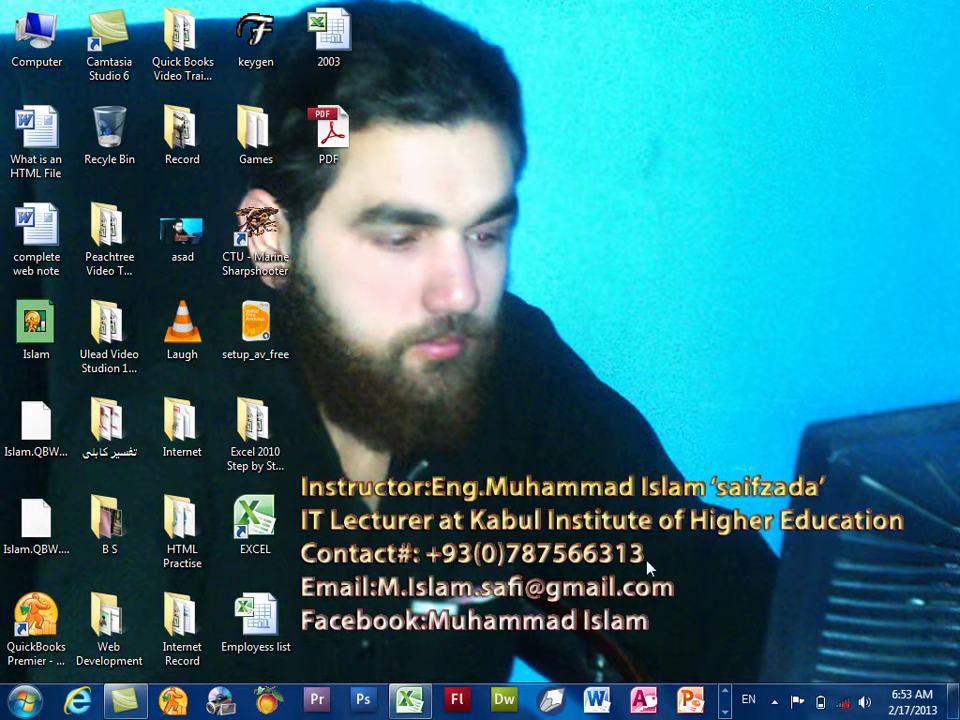
Restore the minimized Book1 Excel window from the taskbar.
left_click(409, 699)
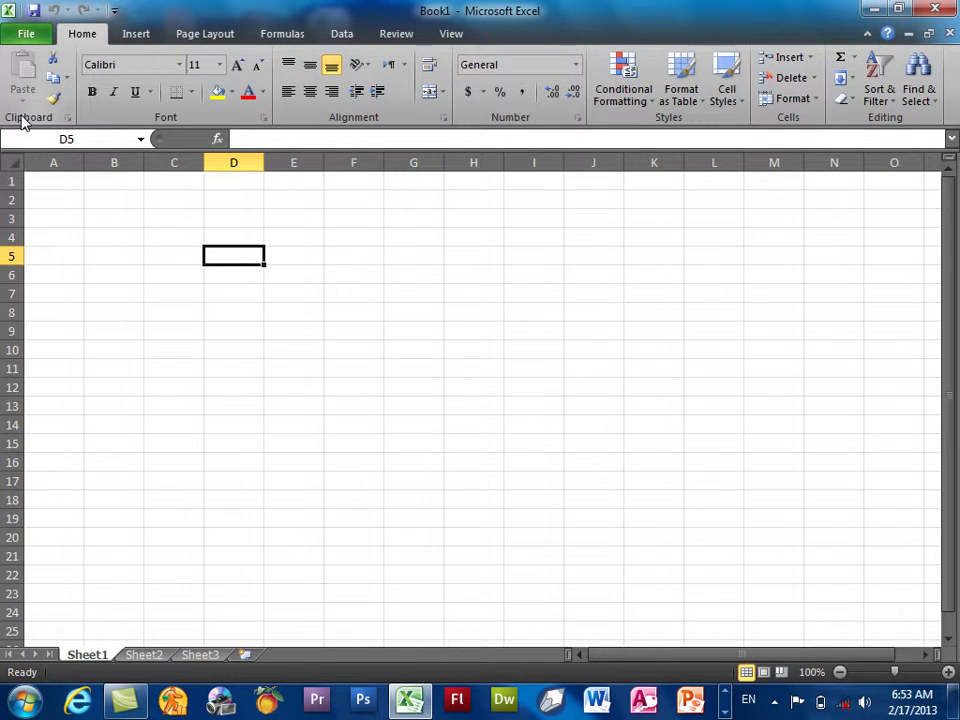
Enter the headers SID, Sname, Program and Fee in A1:D1.
left_click(46, 196)
left_click(51, 180)
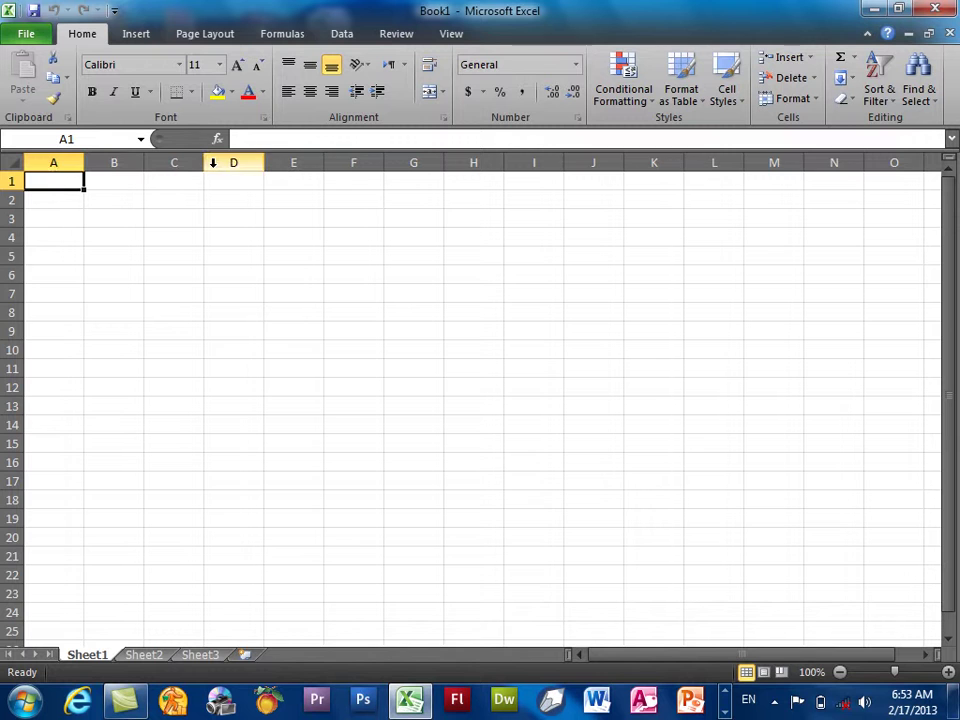
type("SID")
key("Tab")
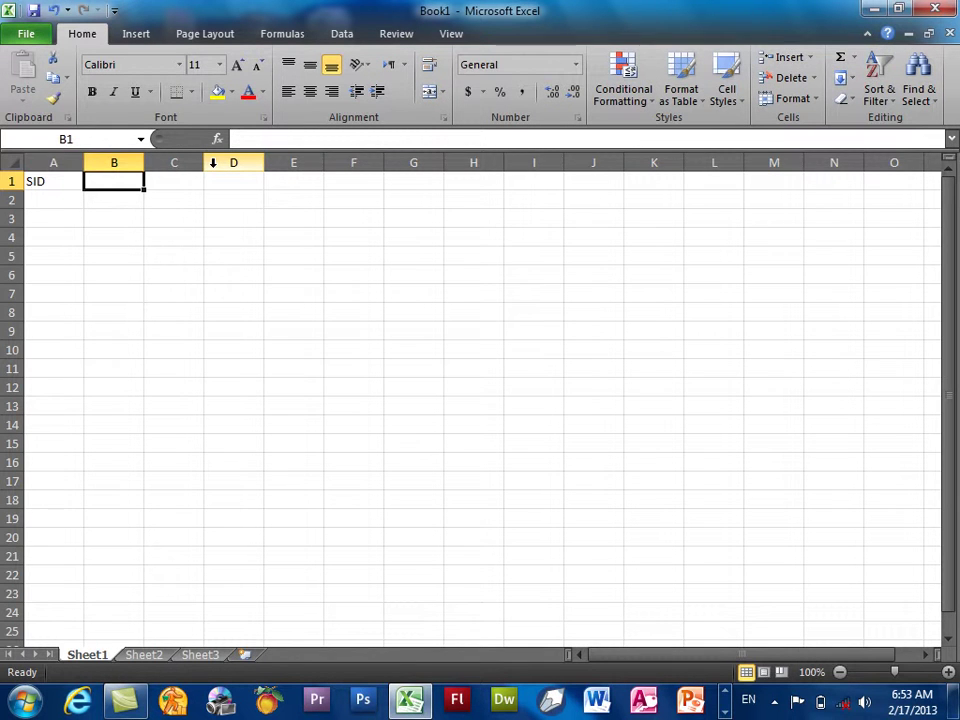
type("SNAme")
key("Tab")
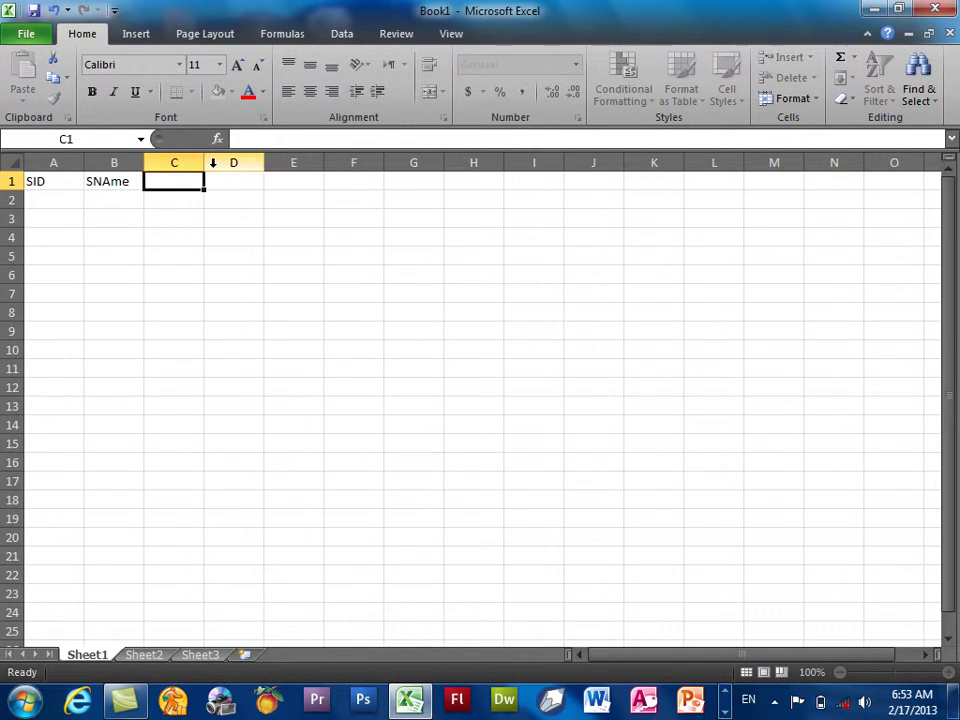
key("Left")
type("Sna")
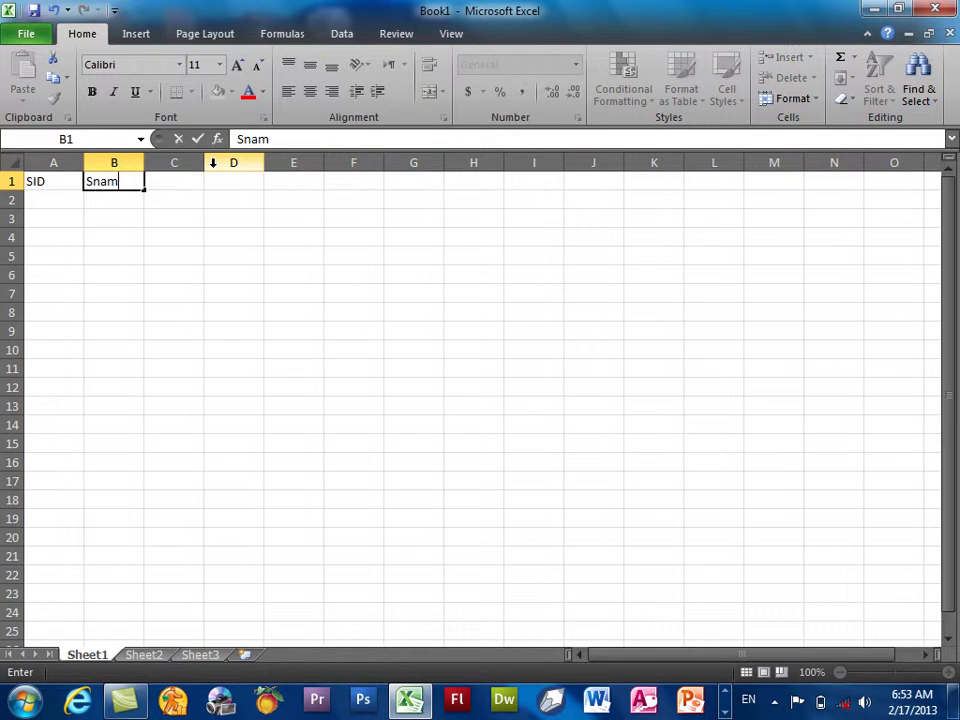
type("me")
key("Tab")
type("Program")
key("Tab")
type("Fee")
key("ctrl+Home")
Fill the SID column with IDs 1 to 5 in A2:A6.
key("Down")
type("1")
key("Return")
type("2")
key("Return")
type("3")
key("Return")
type("4")
key("Return")
type("5")
key("Tab")
Enter the five student names in B2:B6.
left_click(114, 218)
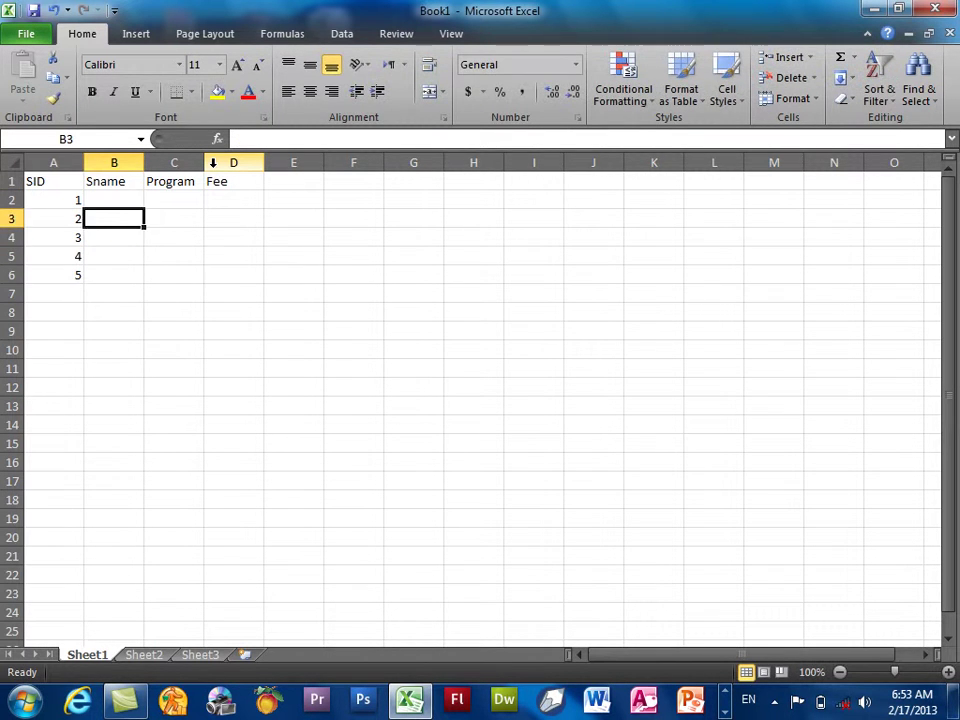
key("Up")
type("l")
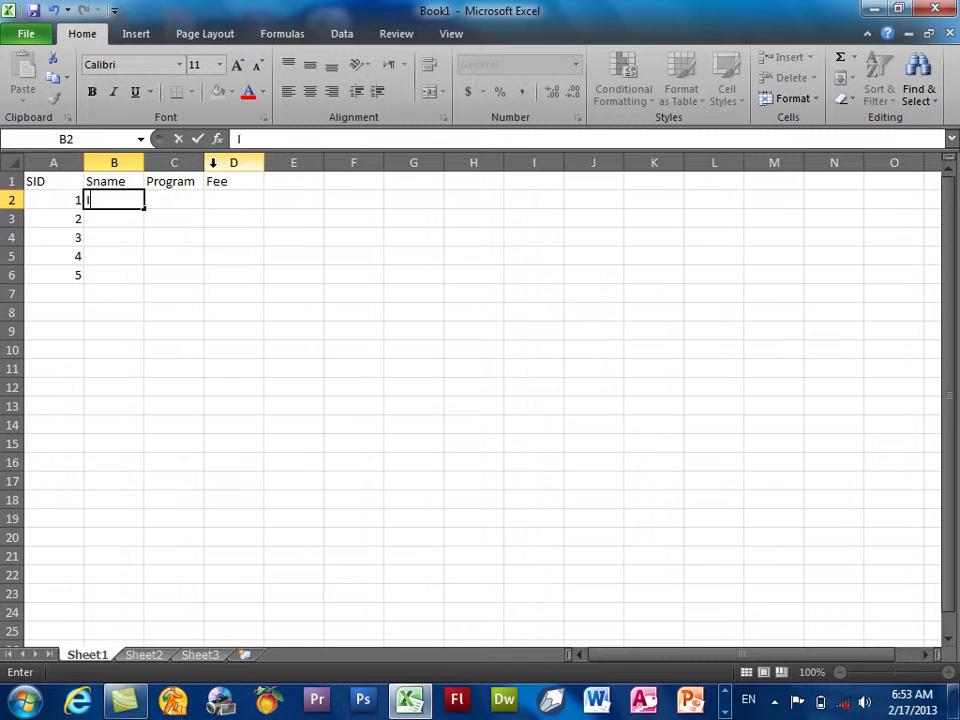
type("am")
type("m")
key("Return")
type("salam khan")
key("Up")
key("Escape")
key("Down")
key("Down")
type("jan")
key("Return")
type("kam")
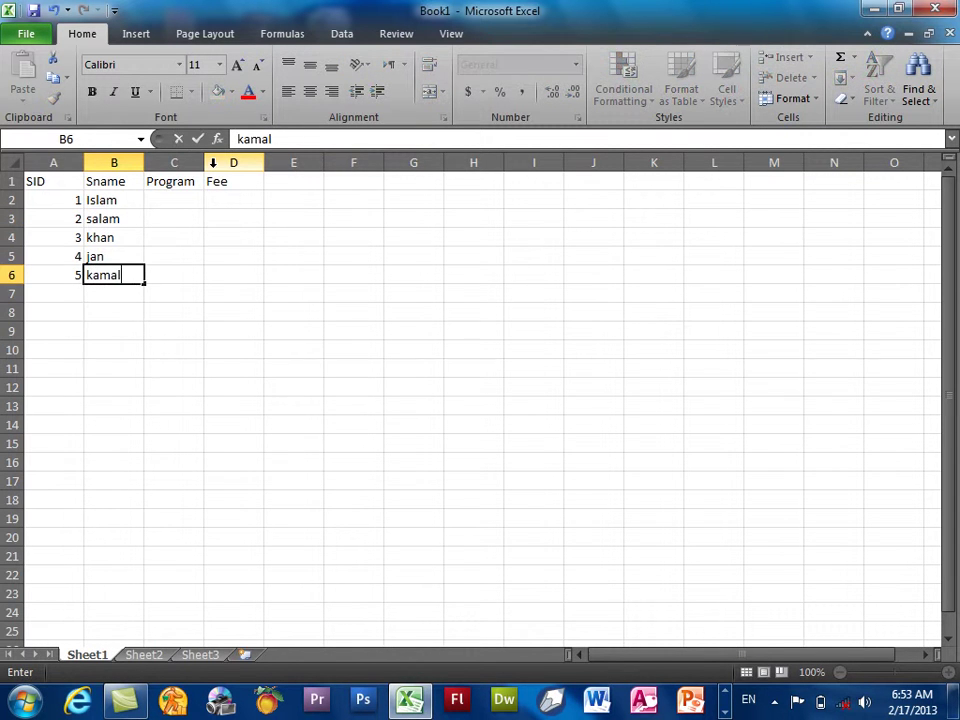
key("Right")
Enter the programs DIT, CIT, Internet, Hardware and Software in C2:C6.
key("Up")
key("Up")
key("Up")
key("Up")
type("D")
key("BackSpace")
type("IT")
key("Return")
type("CIT")
key("Return")
type("Inter")
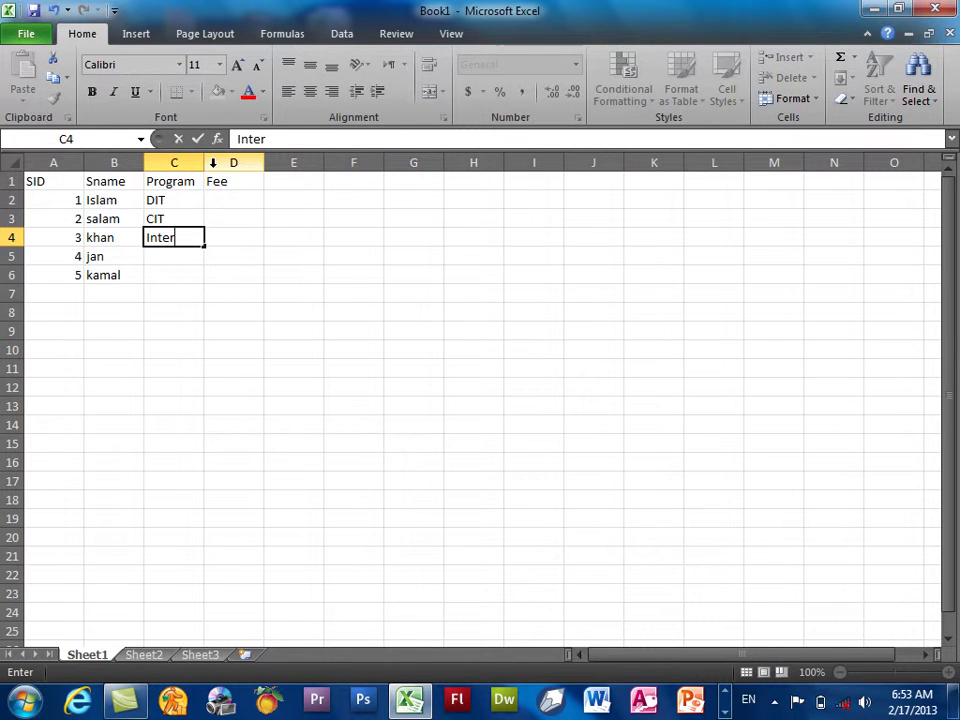
type("net")
key("Return")
type("Hardware")
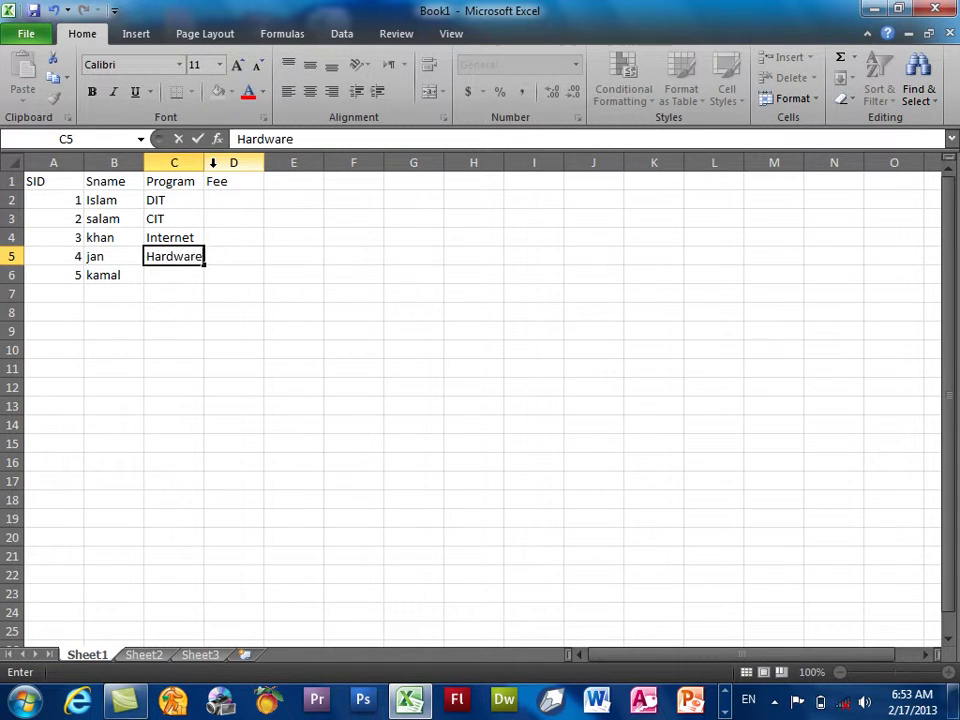
key("Return")
type("So")
key("BackSpace")
key("BackSpace")
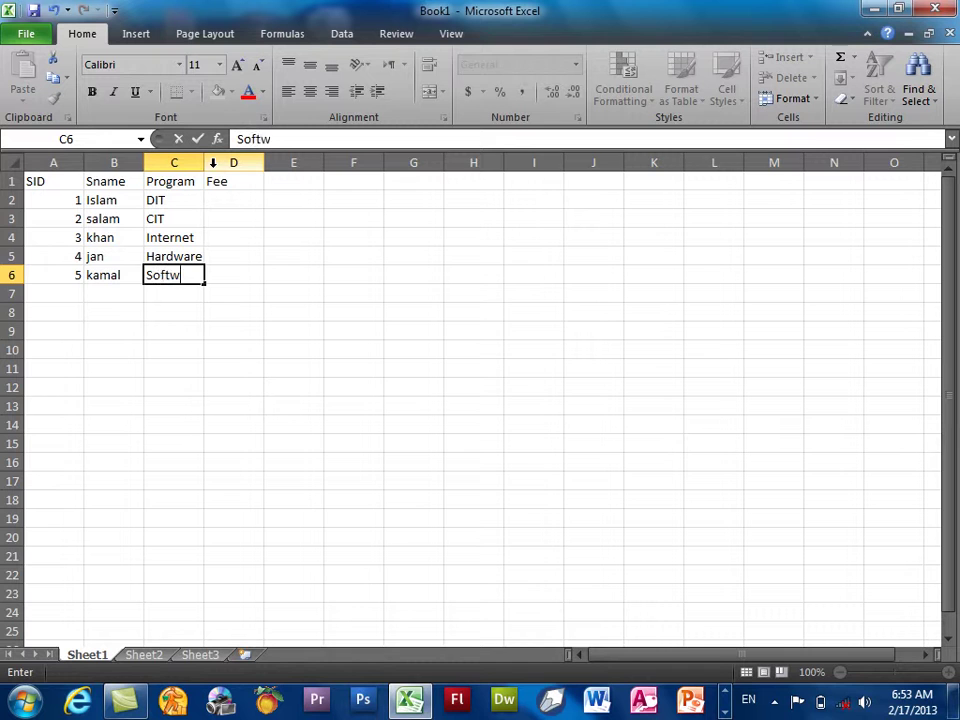
key("Return")
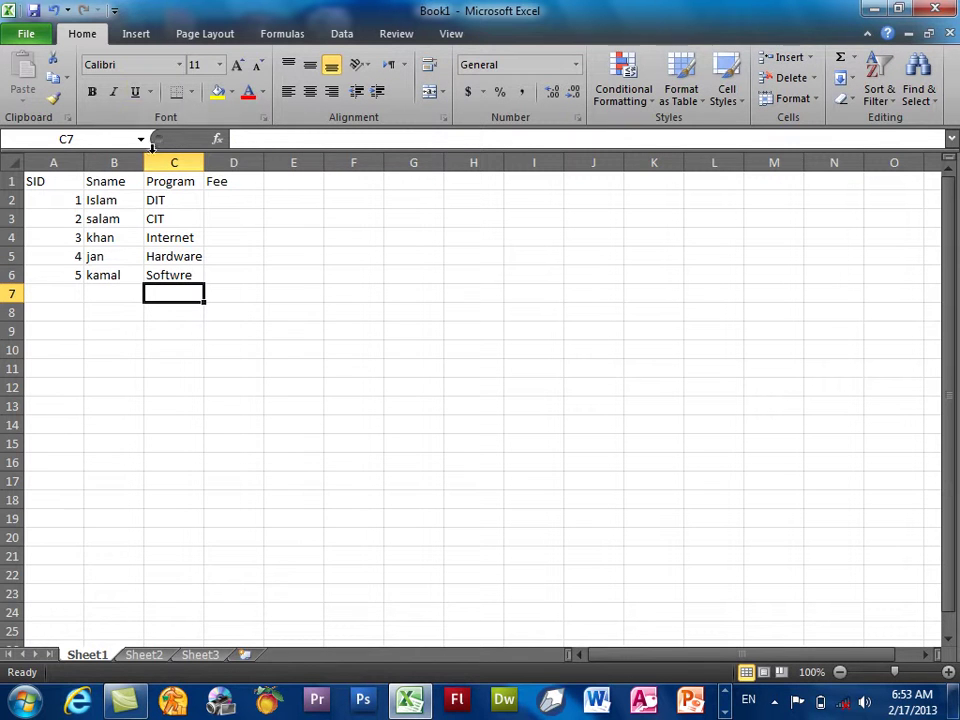
Enter a fee of 1000 for each student in D2:D6.
left_click(237, 208)
type("1000")
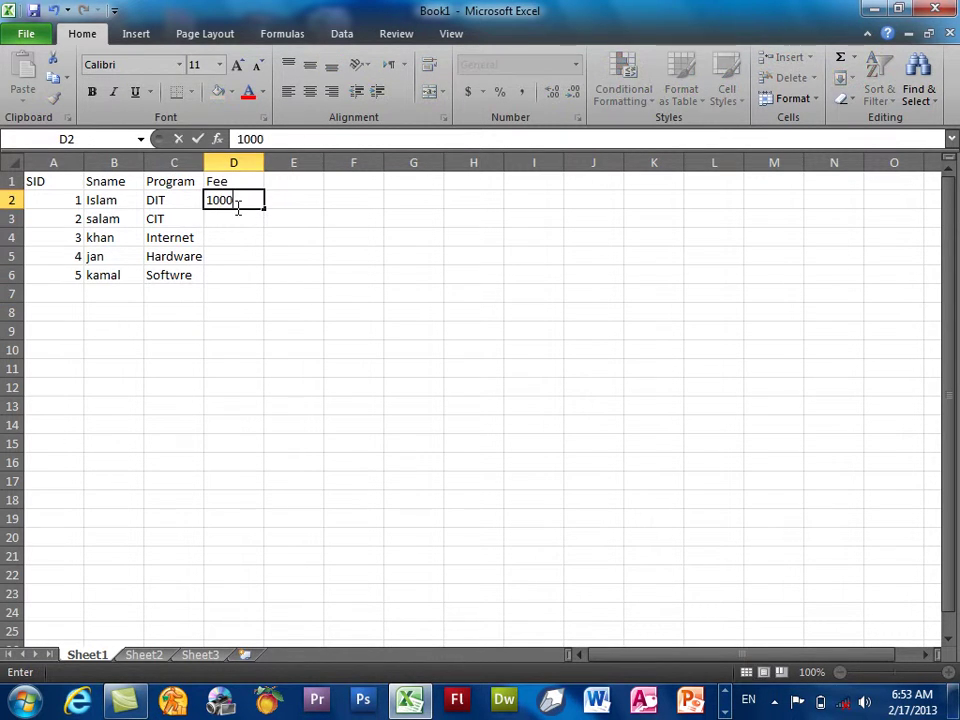
key("Return")
type("200000")
key("Escape")
type("`000000")
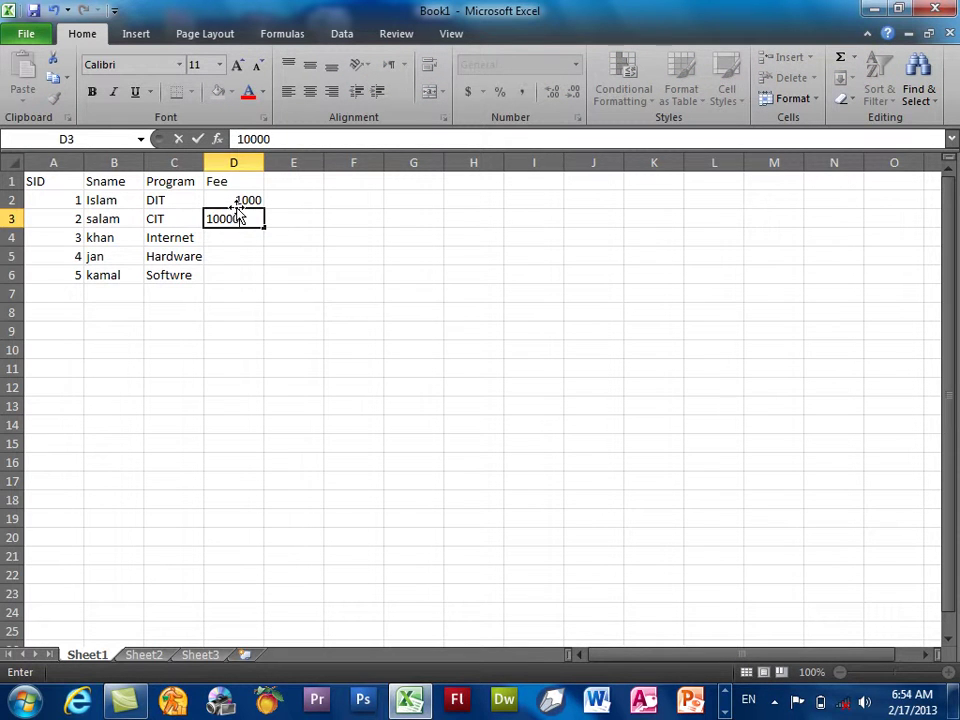
key("Return")
type("1000")
key("Return")
type("10")
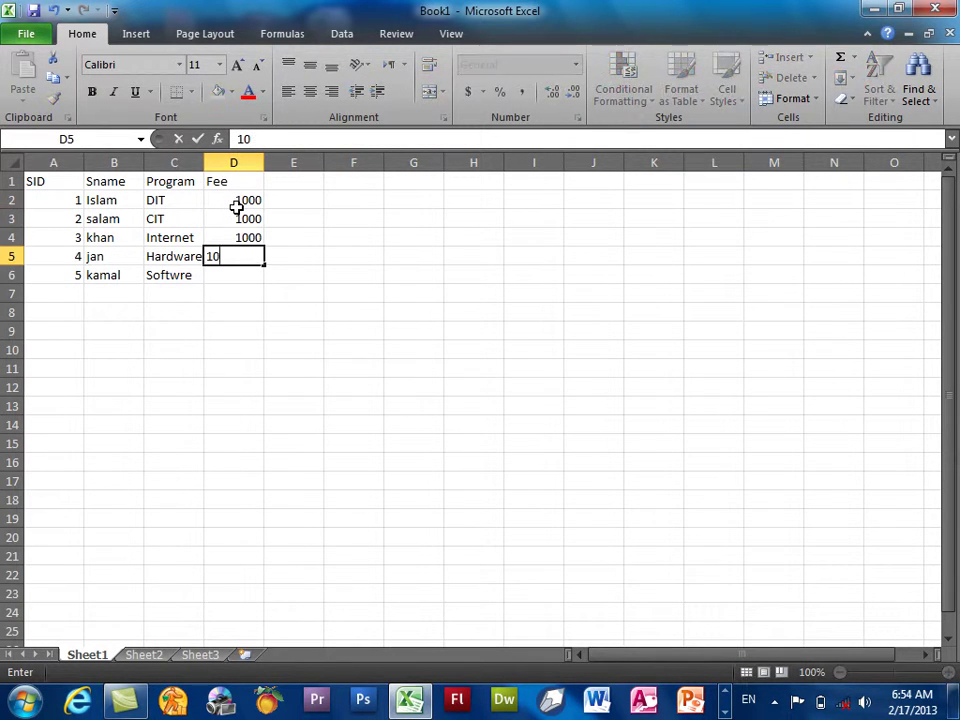
type("00 000")
key("BackSpace")
key("BackSpace")
key("BackSpace")
type("1000")
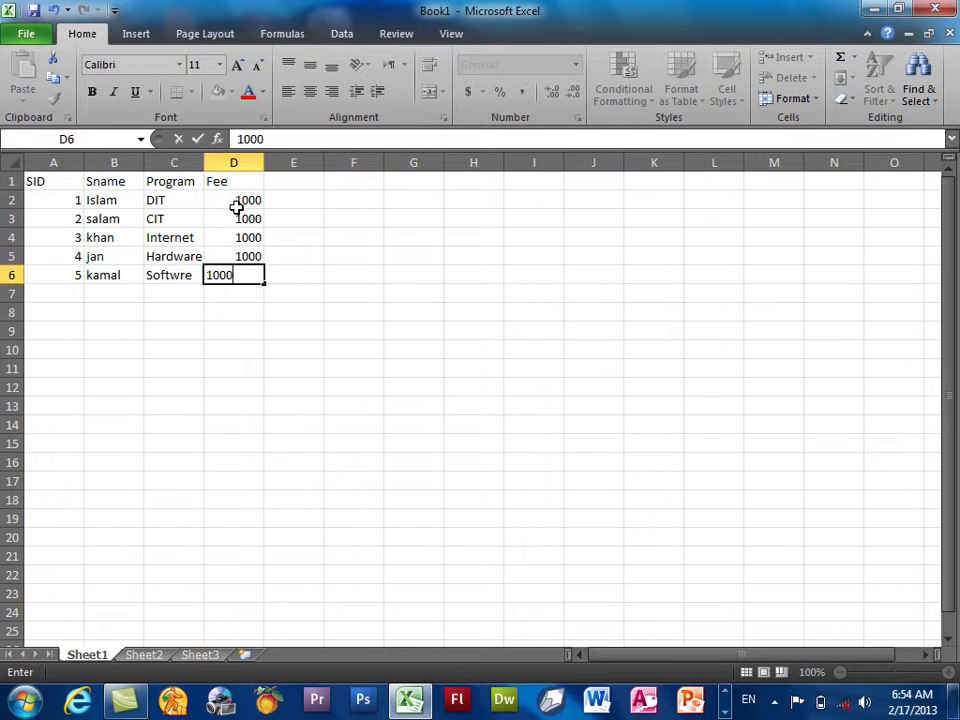
key("Return")
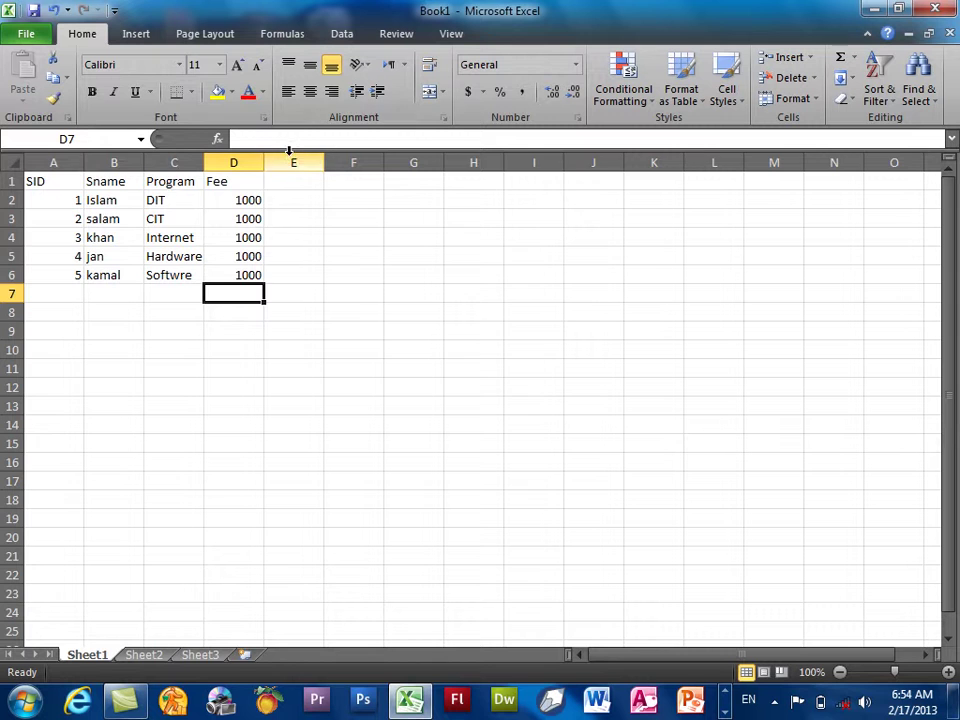
Copy the table A1:D6 to F1, then cut it back to A1.
left_click_drag(245, 277, 30, 180)
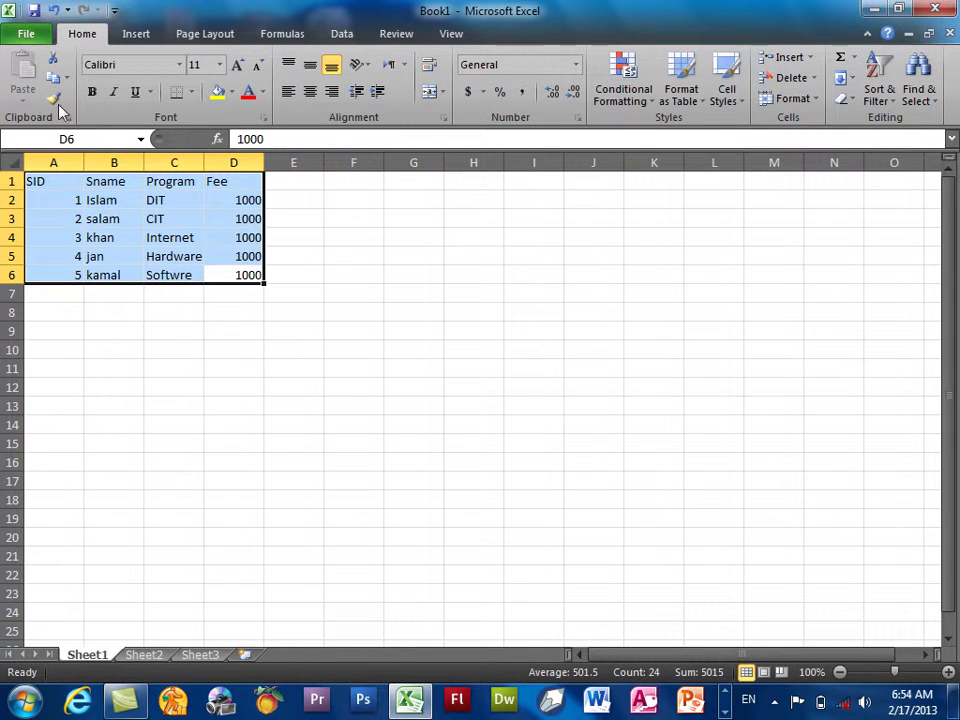
key("ctrl+c")
left_click(353, 181)
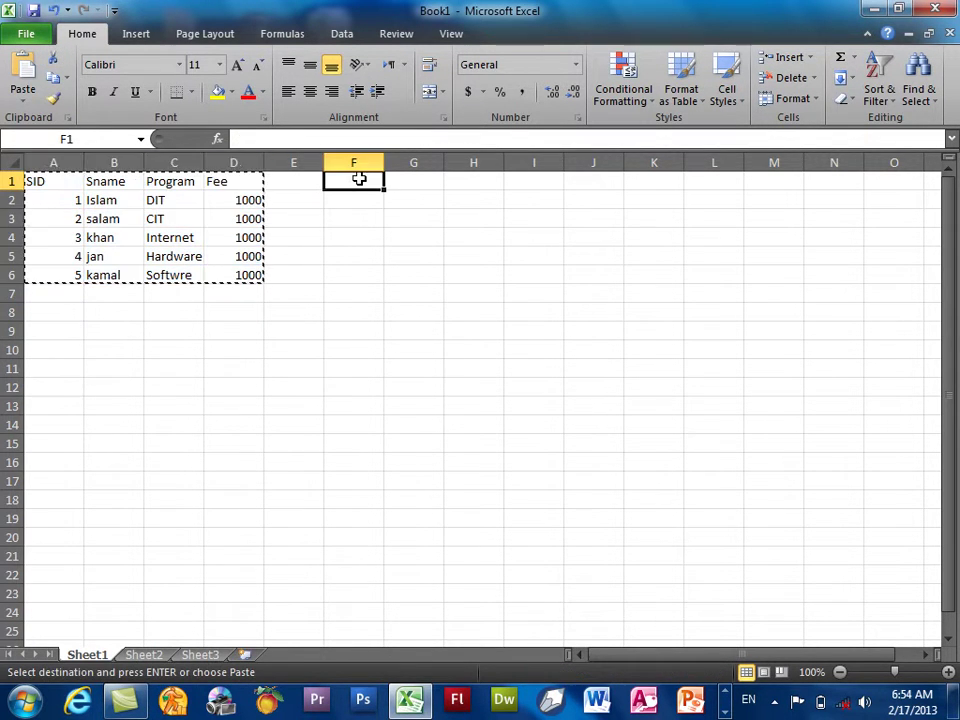
left_click(28, 65)
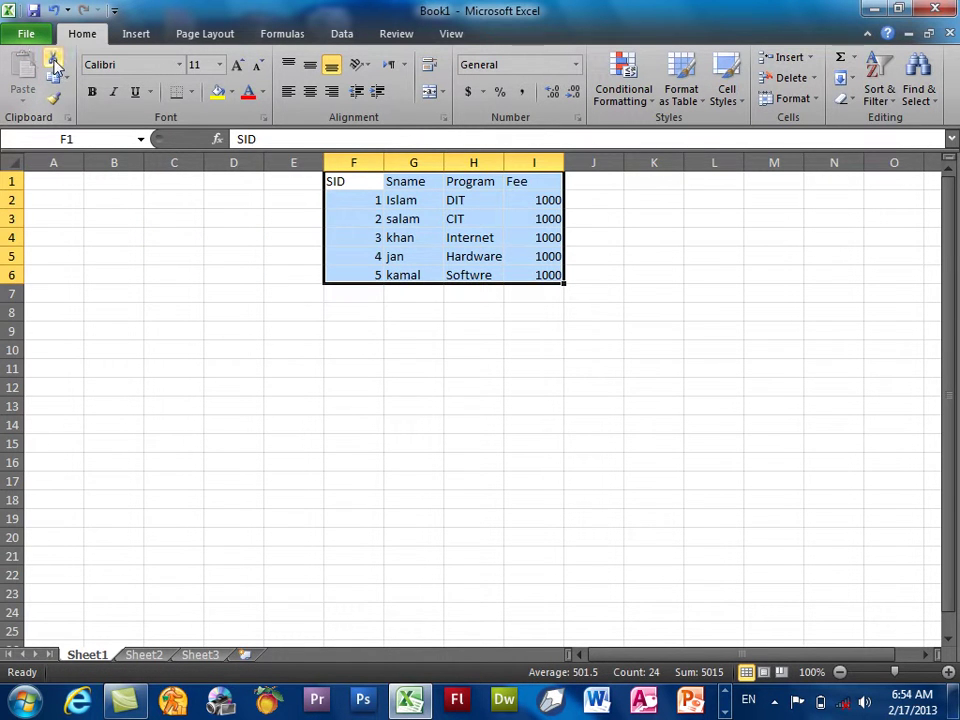
left_click(54, 63)
left_click(50, 180)
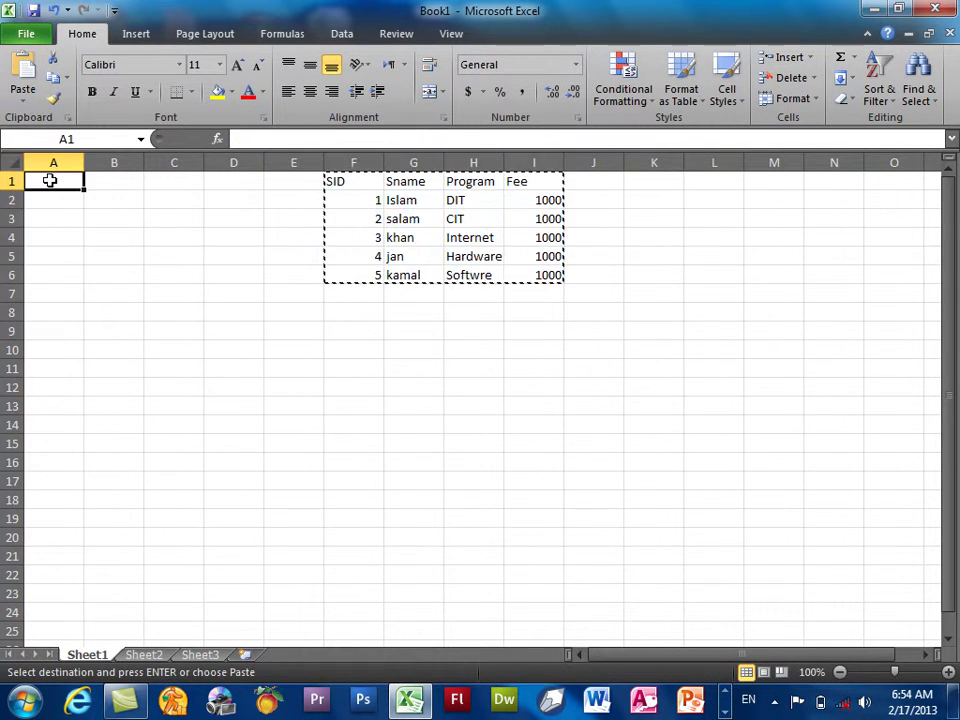
key("ctrl+v")
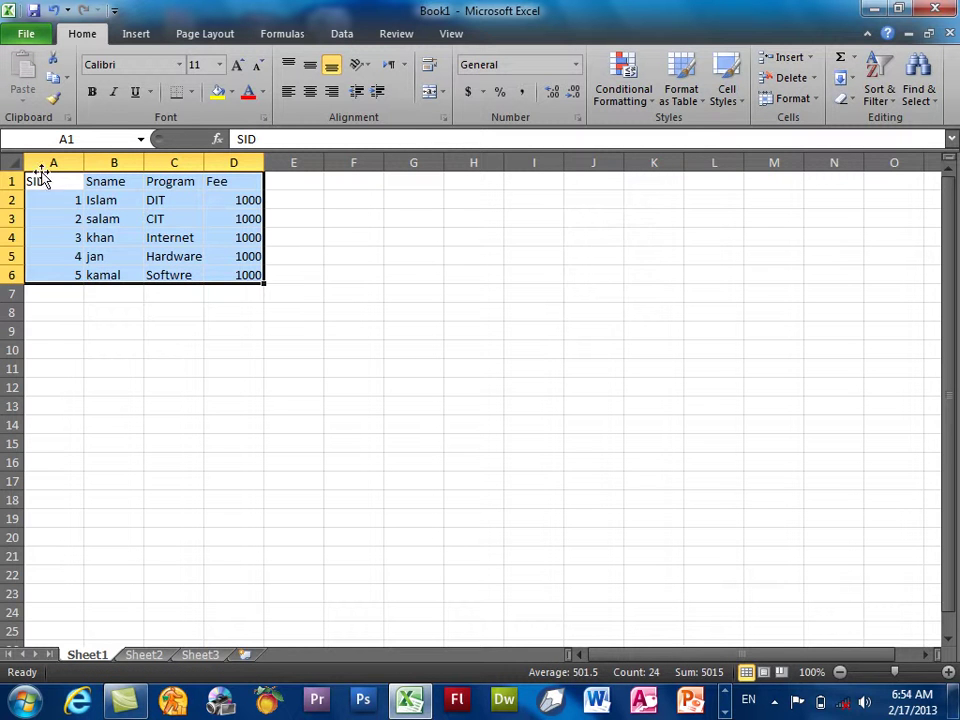
Paste a duplicate of the student table at G1:J6.
left_click(55, 88)
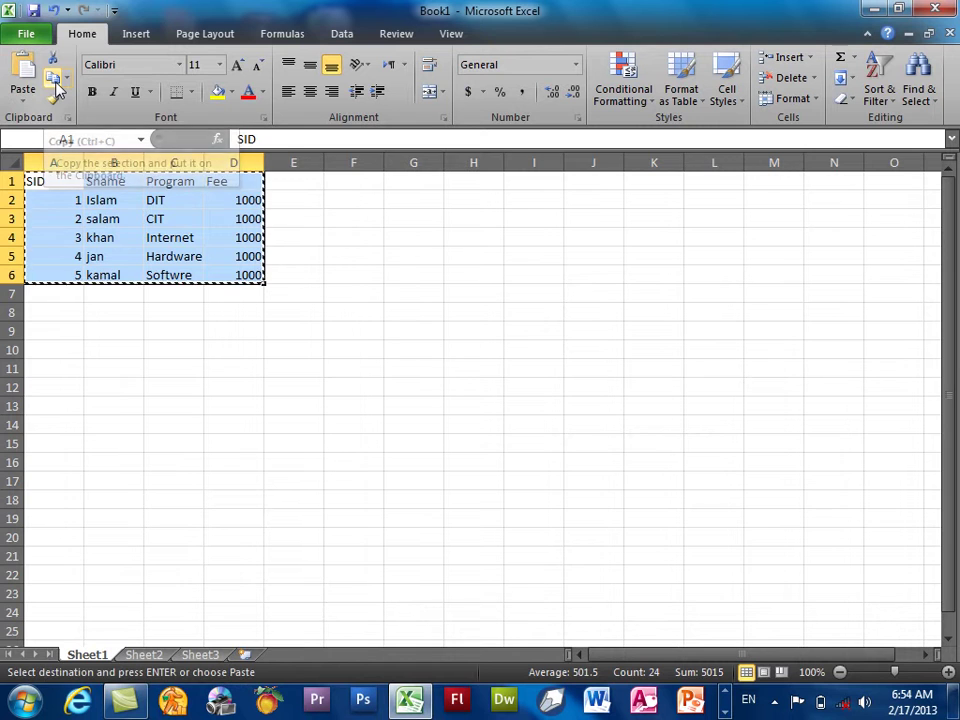
left_click(388, 183)
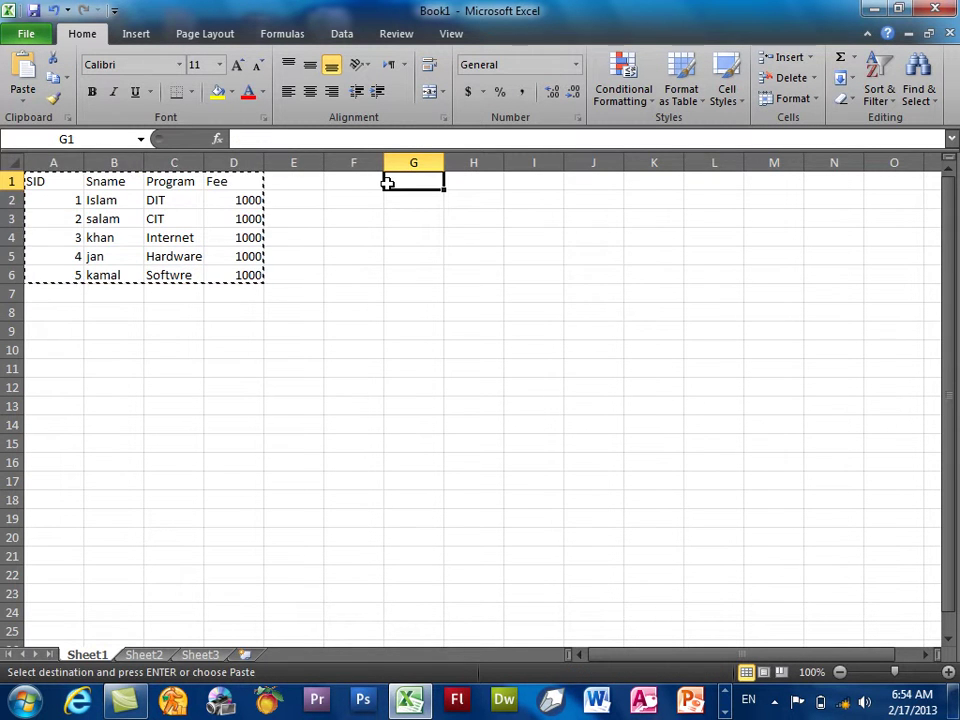
key("Return")
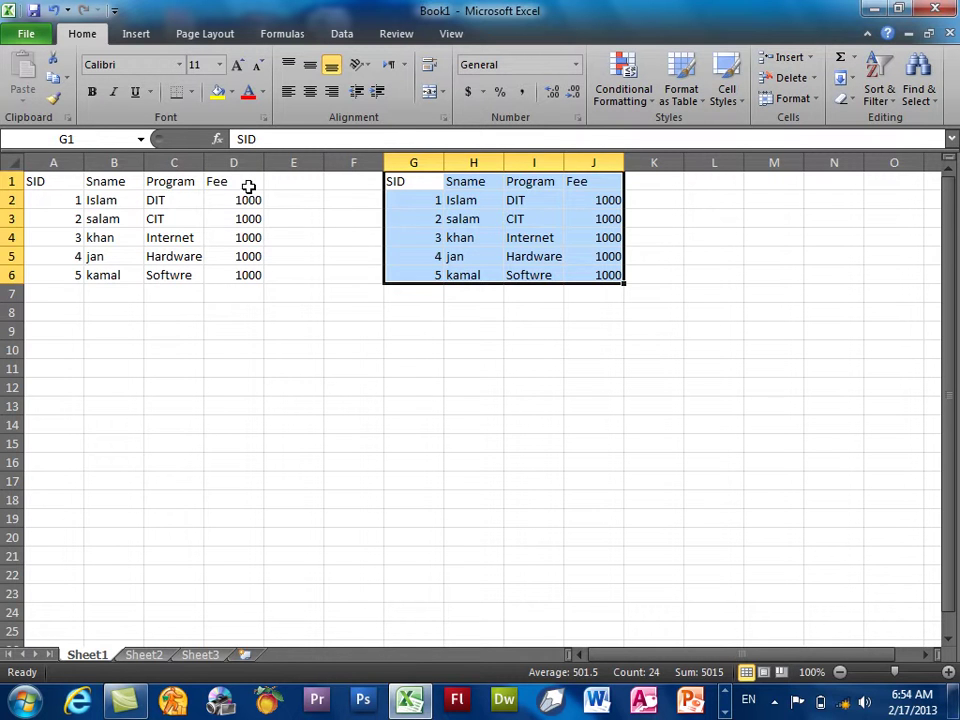
left_click_drag(249, 186, 45, 180)
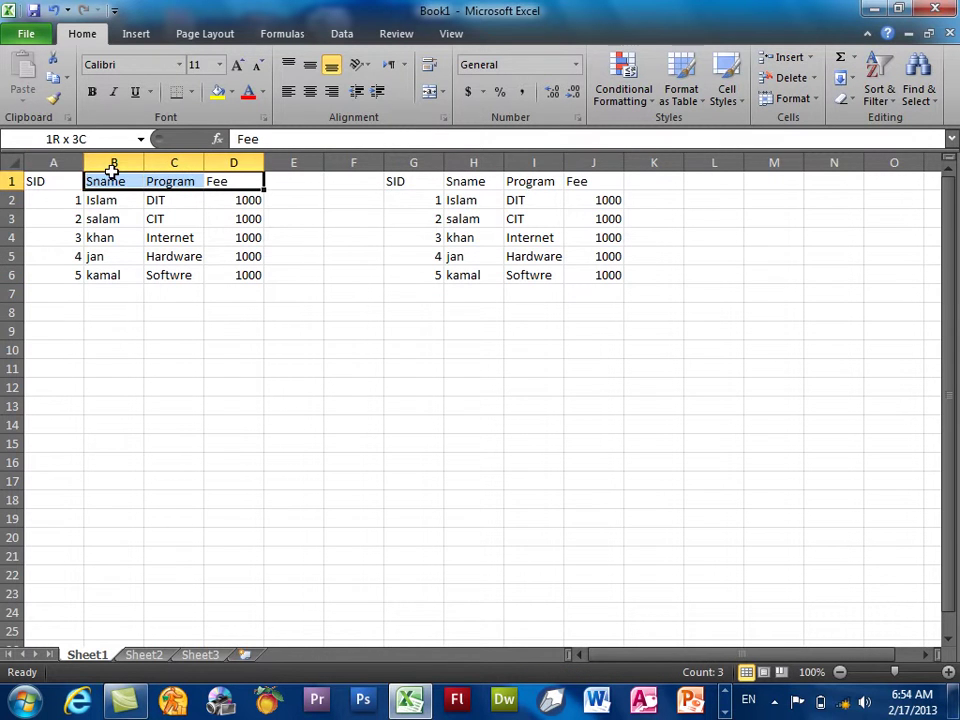
Make the A1:D1 headers bold and centred.
left_click(91, 92)
left_click(311, 93)
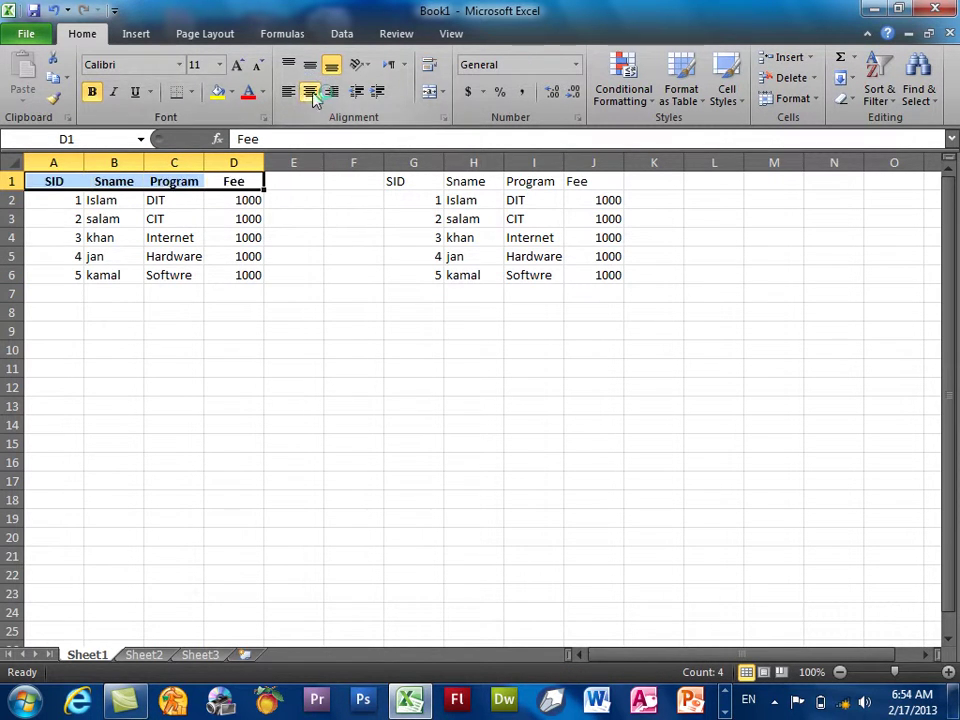
left_click(191, 92)
left_click(288, 333)
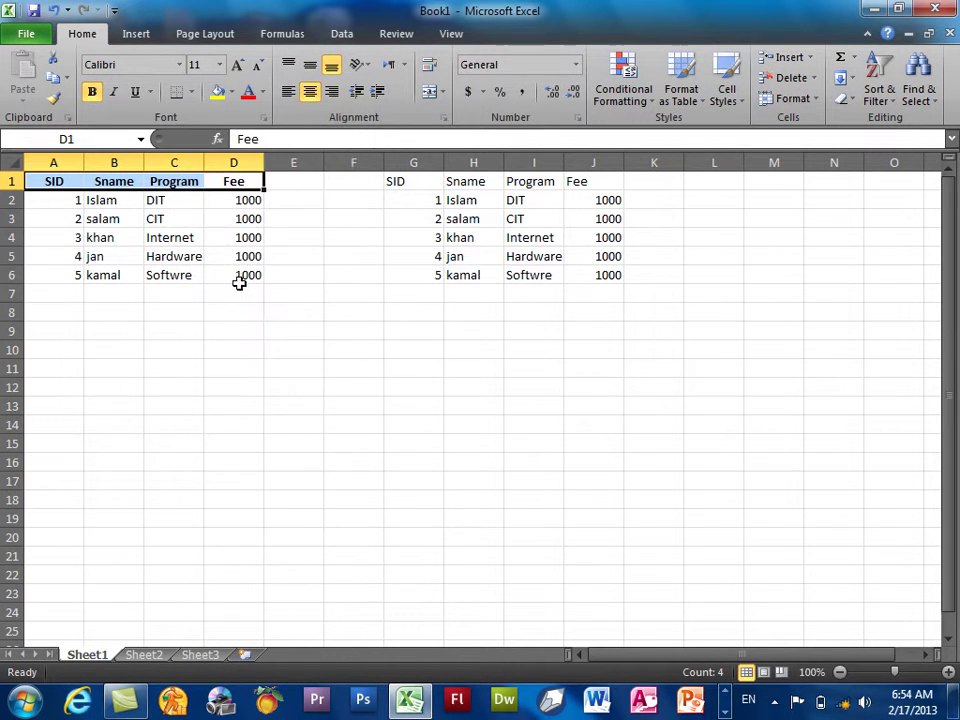
Give the table A1:D6 a Top and Bottom Border.
left_click_drag(240, 277, 43, 137)
left_click(190, 92)
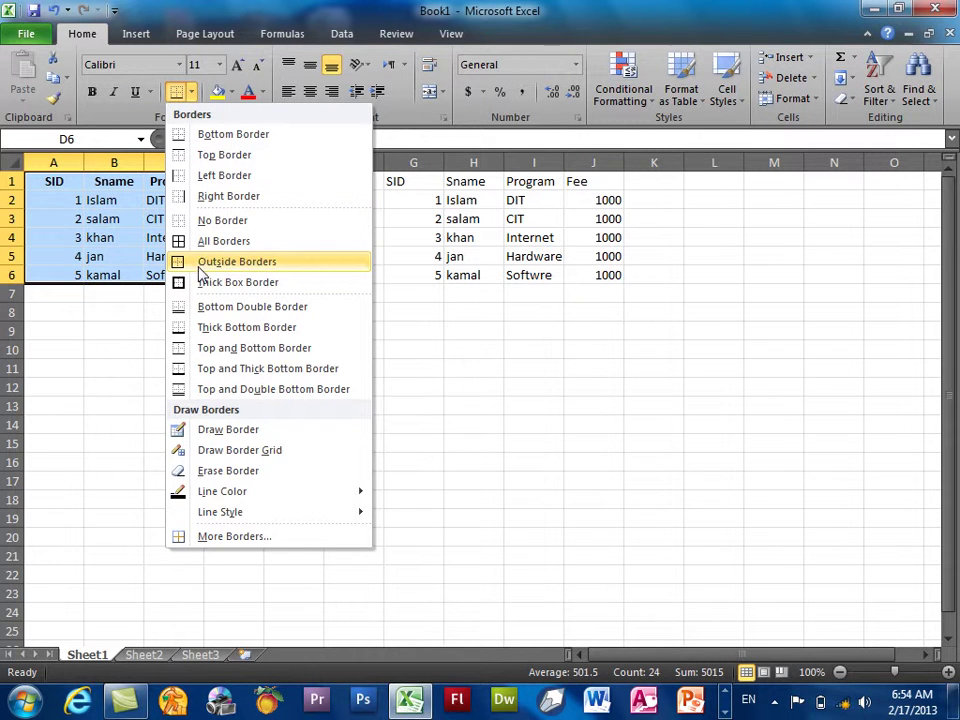
left_click(203, 348)
left_click(203, 350)
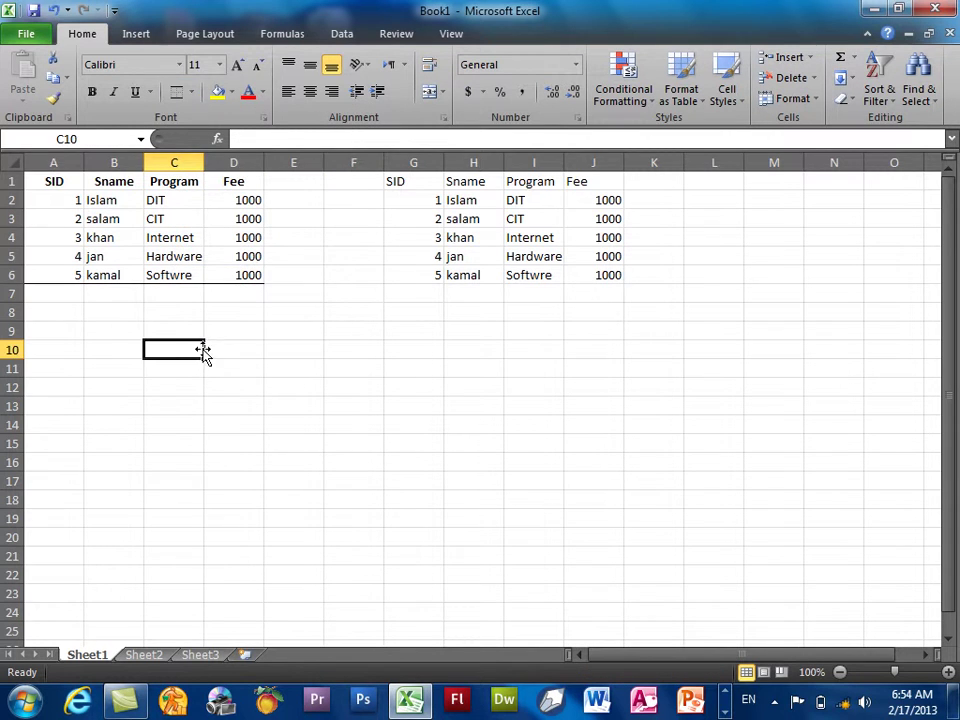
Centre and middle-align A1:D6, then Format Painter its formatting onto G1:J6.
left_click_drag(240, 274, 36, 186)
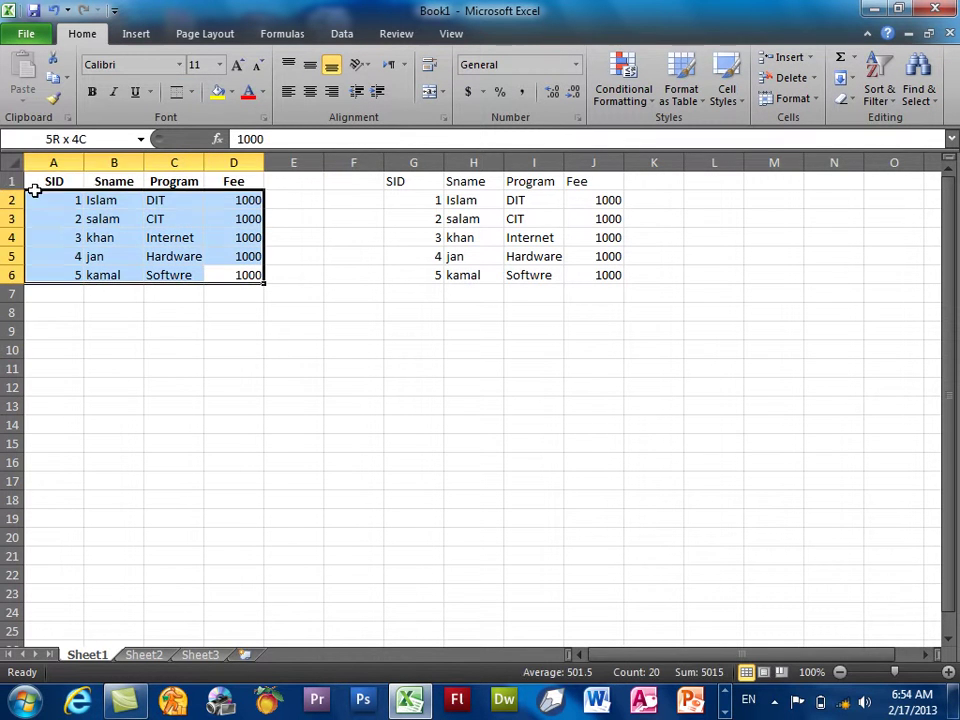
left_click(310, 91)
left_click(310, 64)
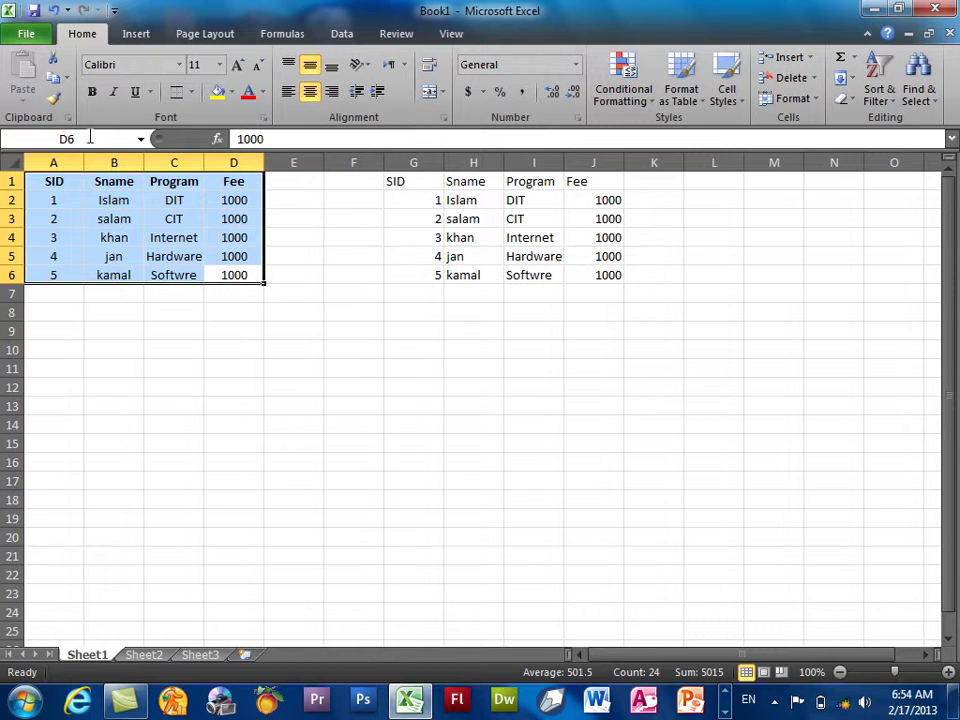
left_click(53, 99)
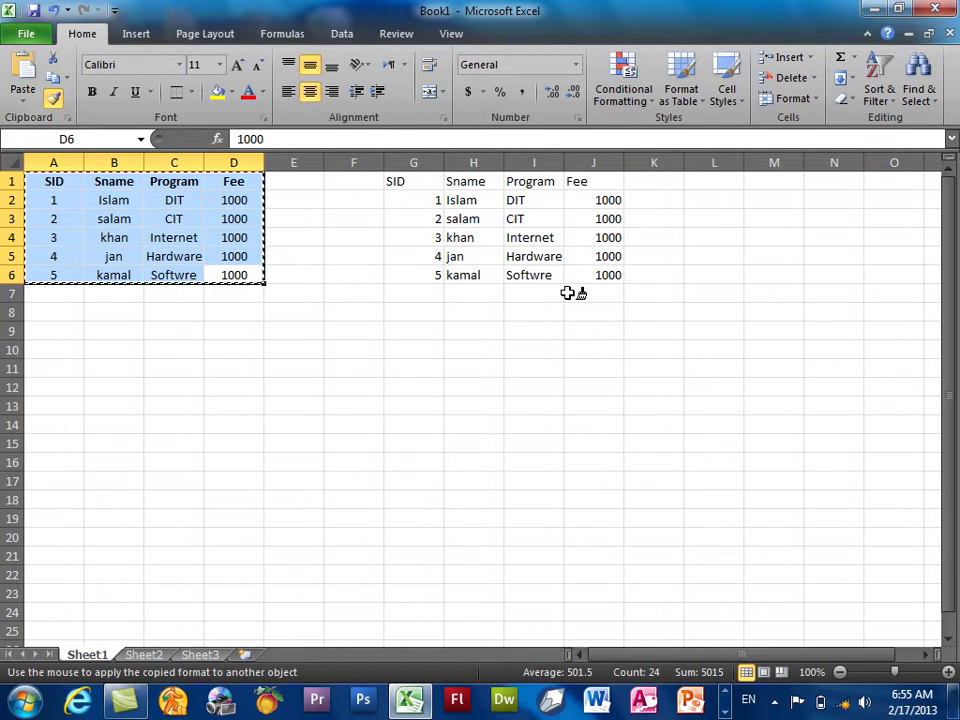
left_click_drag(600, 278, 414, 181)
left_click(680, 316)
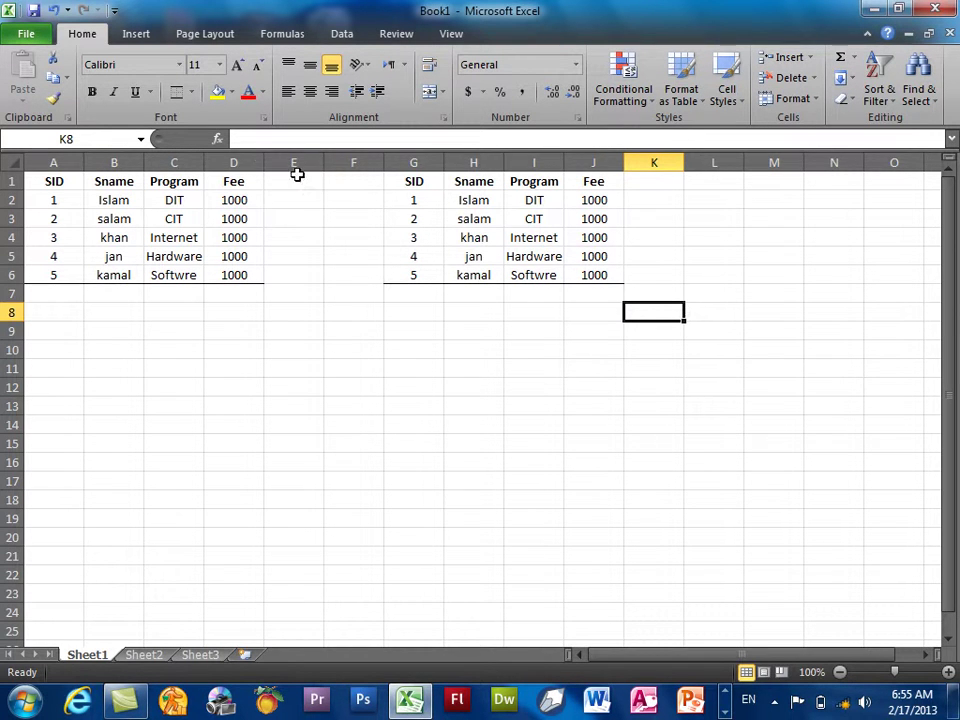
Copy A1:D6 as a bitmap picture, as shown on screen.
left_click(70, 80)
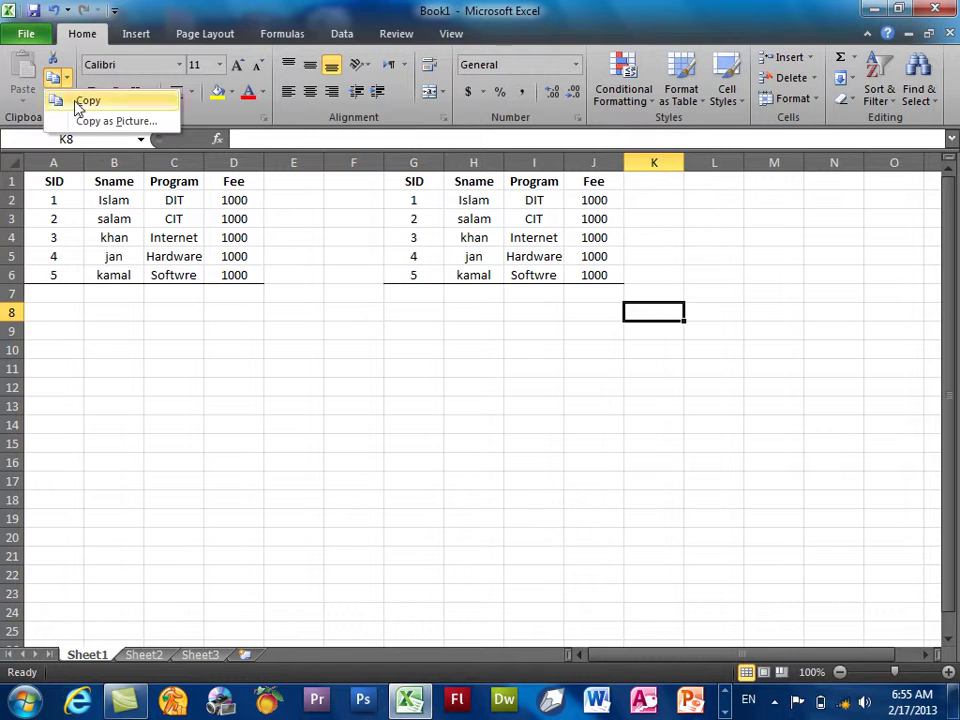
mouse_move(212, 275)
left_mouse_down()
mouse_move(50, 198)
mouse_move(53, 181)
left_mouse_up()
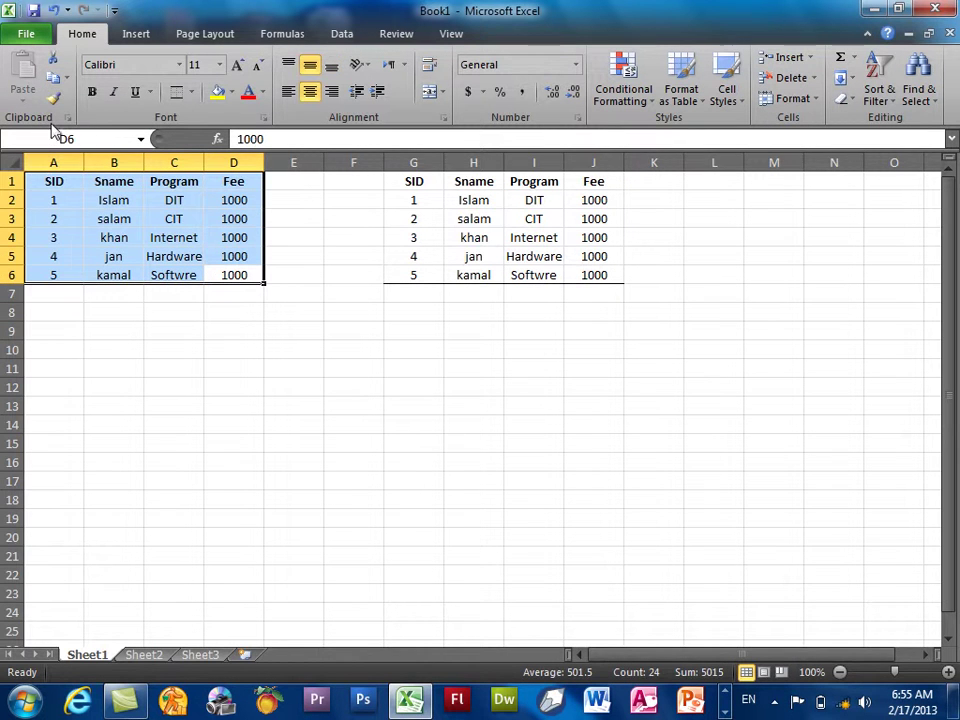
left_click(54, 80)
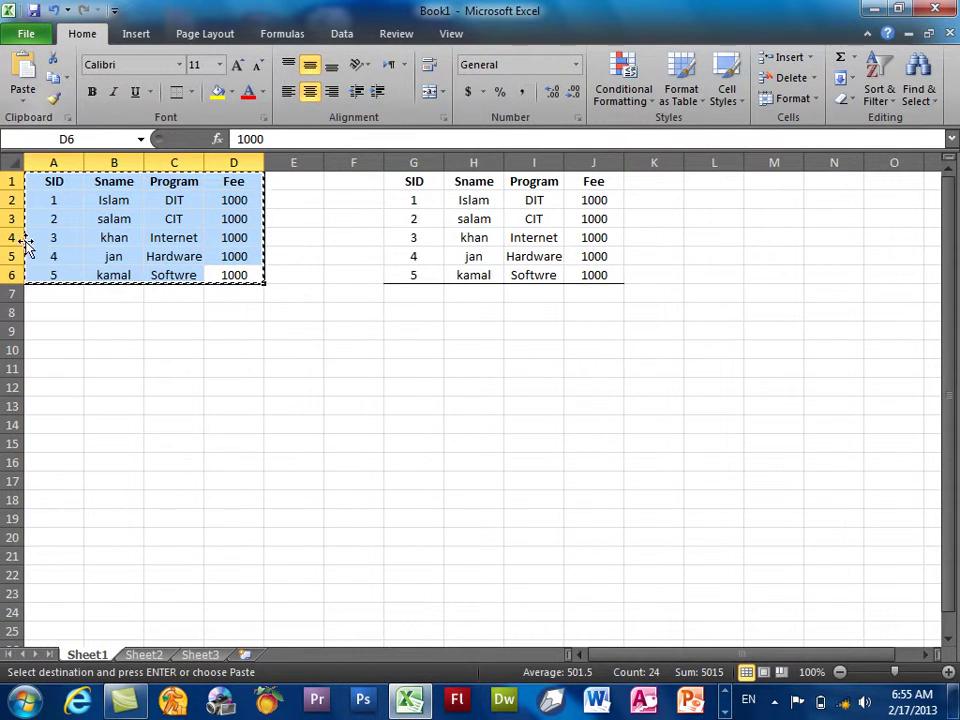
left_click(66, 78)
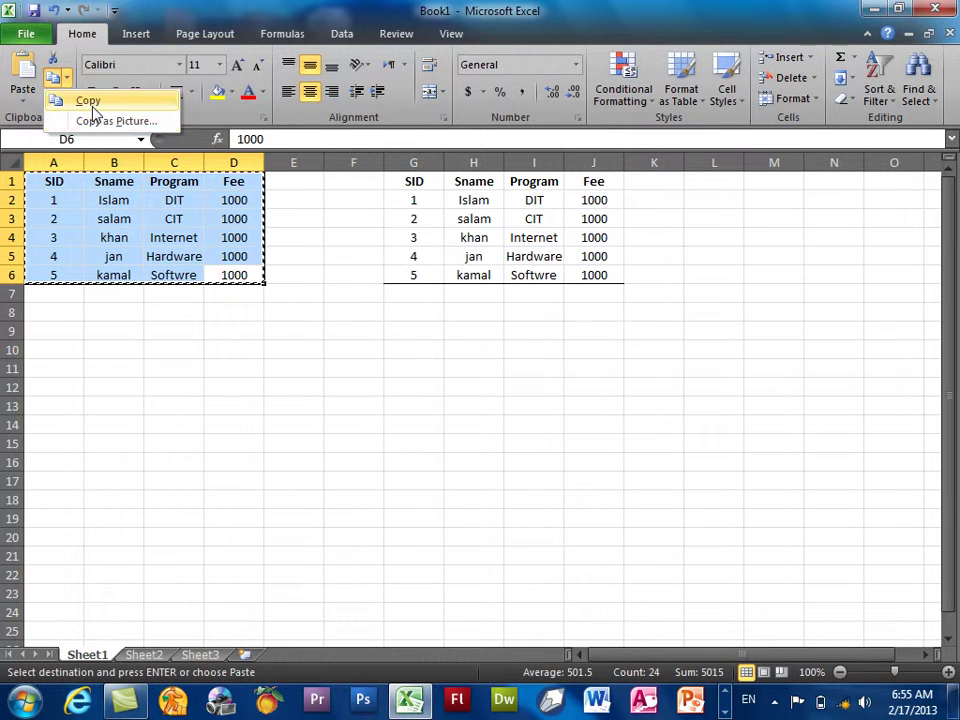
left_click(96, 121)
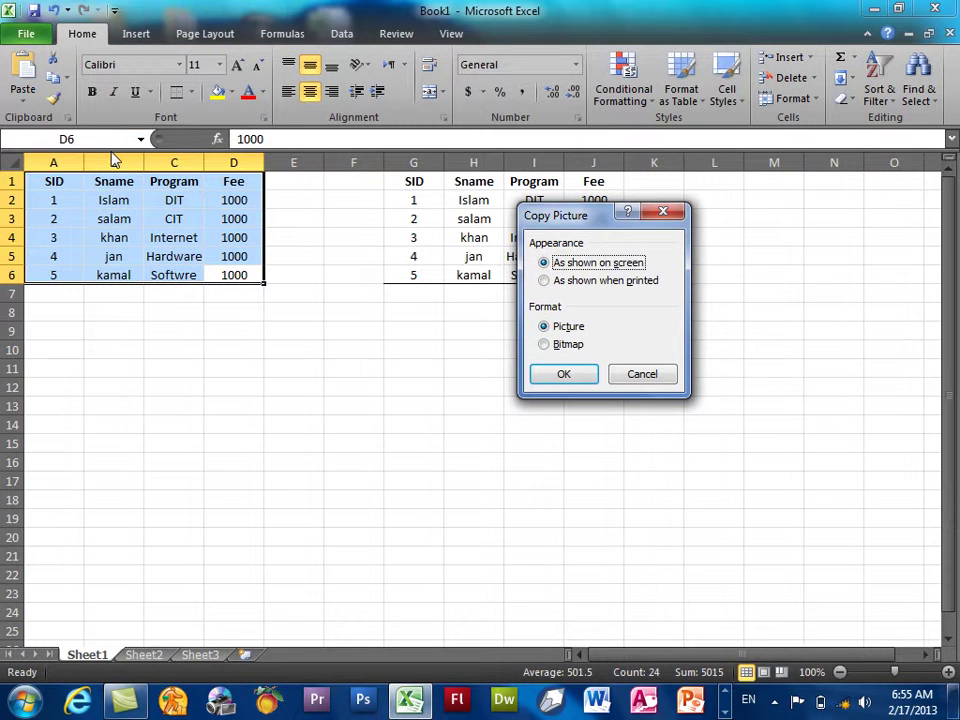
left_click(566, 345)
left_click(566, 330)
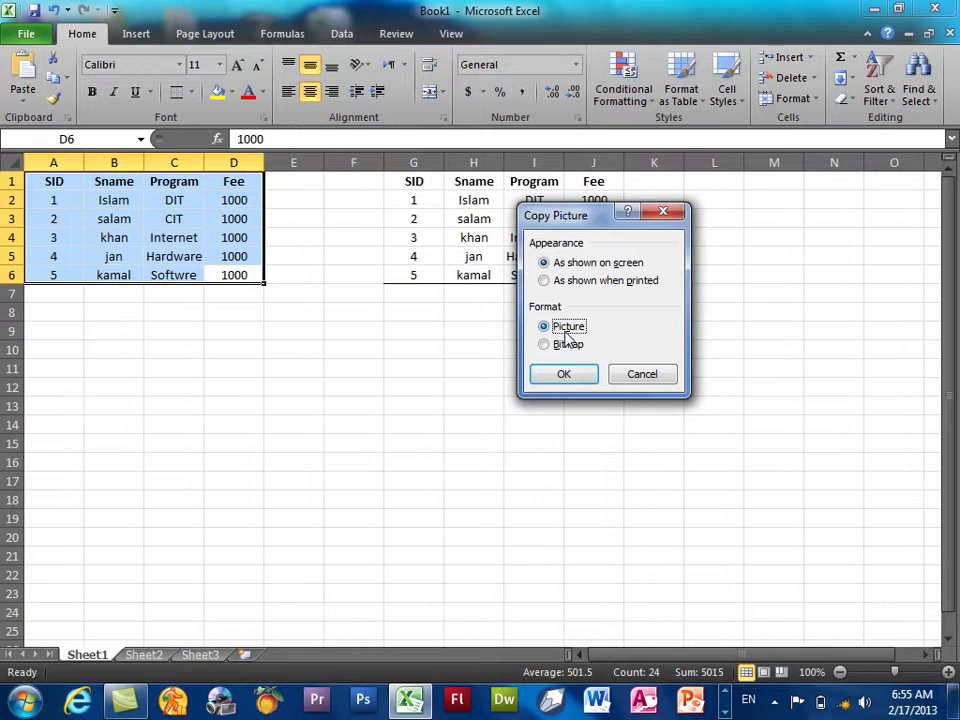
left_click(567, 345)
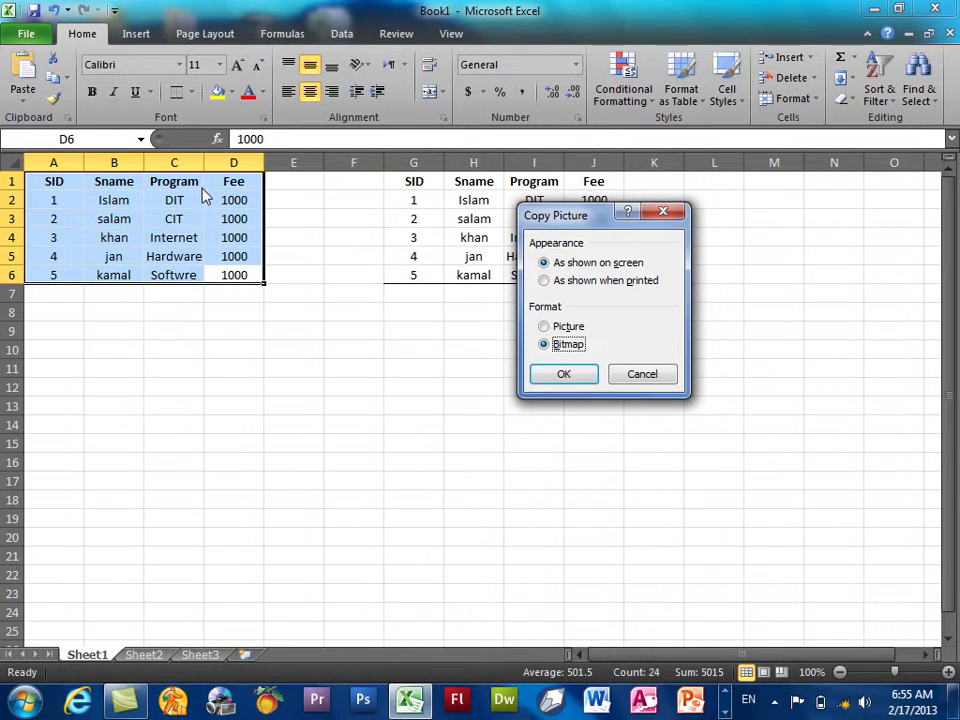
left_click(576, 283)
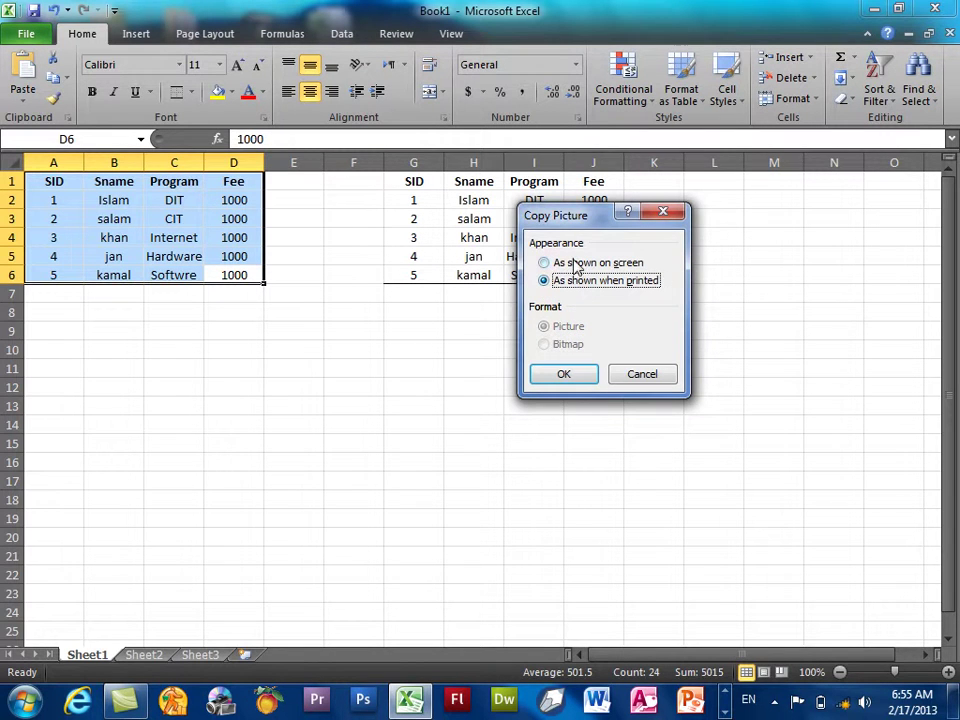
left_click(575, 263)
left_click(561, 375)
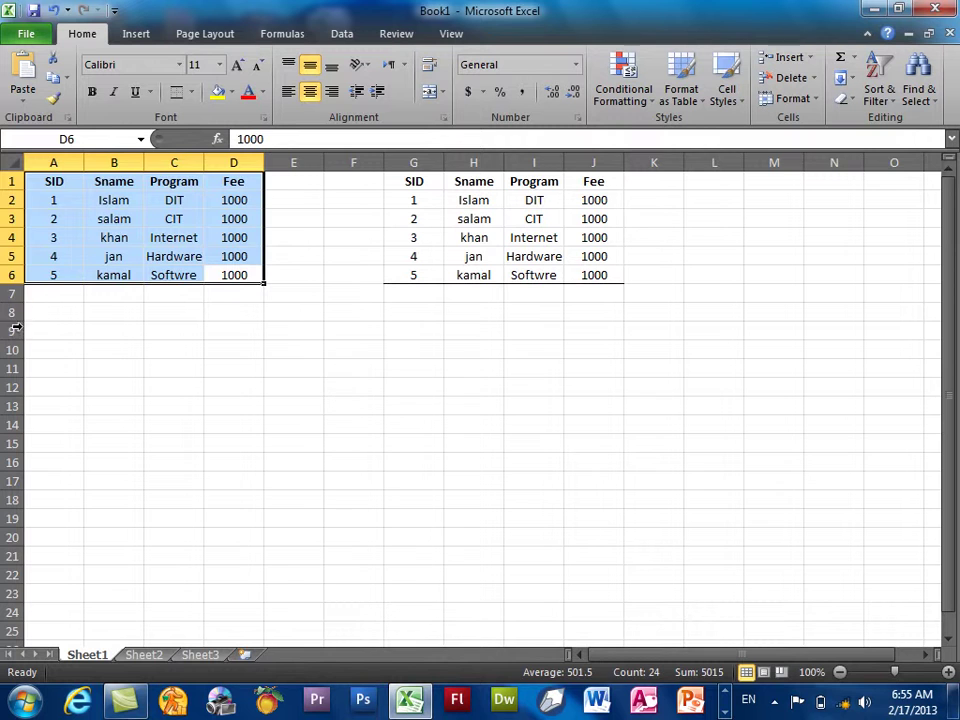
Paste the table picture at cell A9.
left_click(40, 330)
left_click(22, 72)
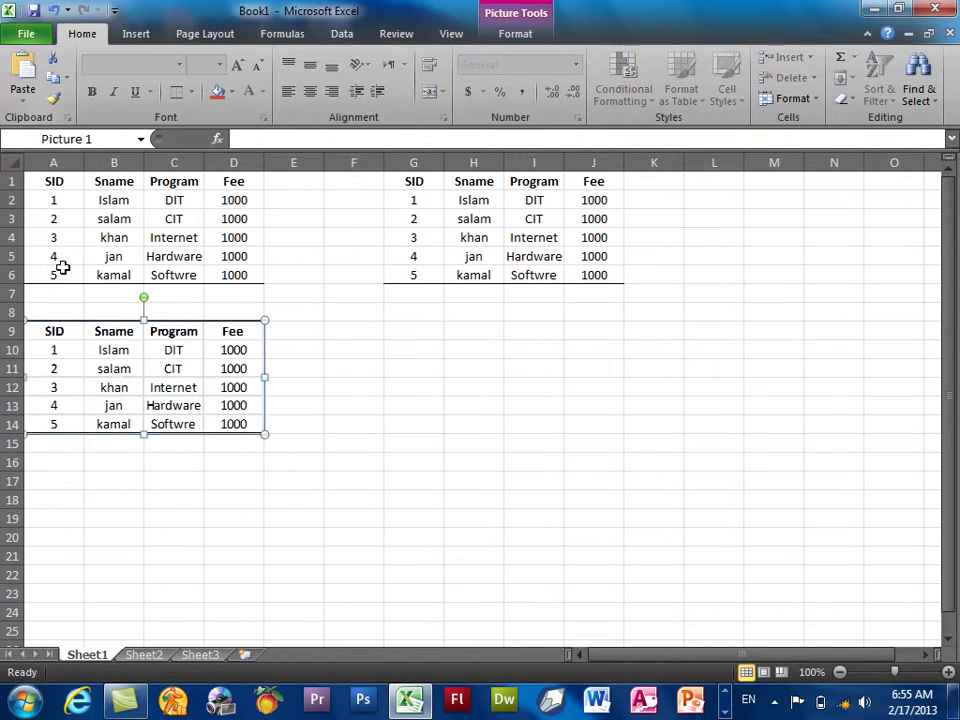
left_click(328, 335)
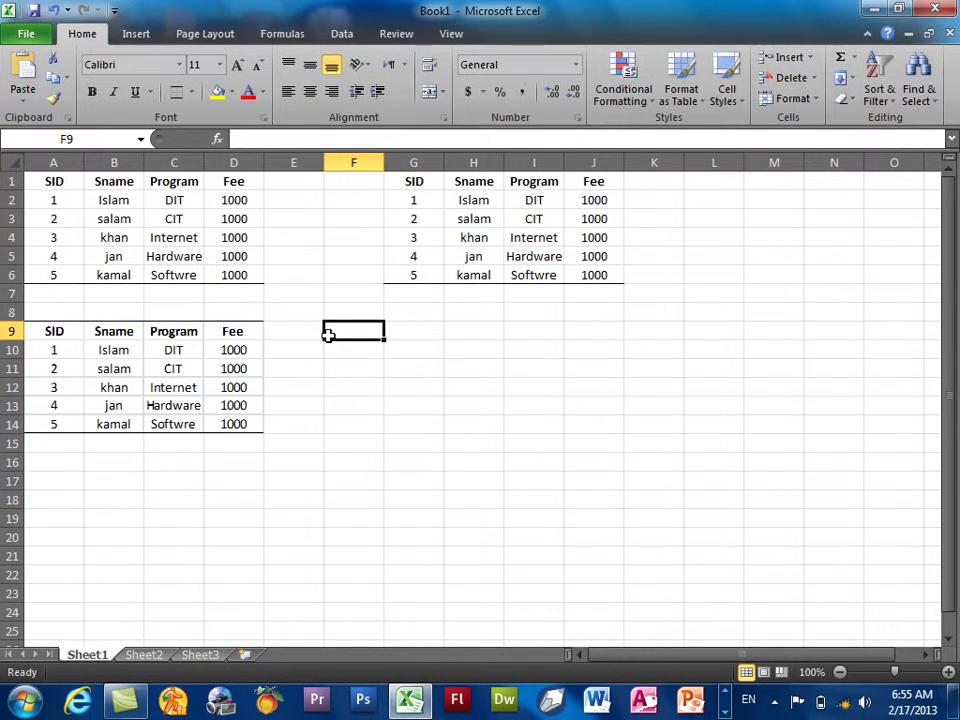
left_click(226, 342)
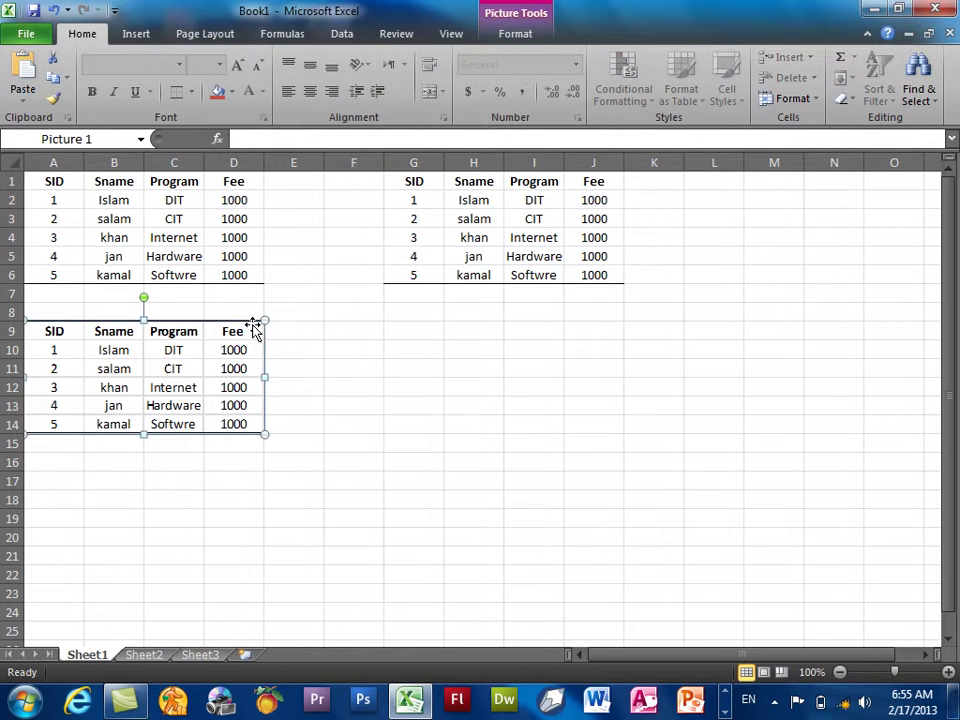
Enlarge, move and delete the table picture, then try Paste Special.
left_click_drag(259, 322, 390, 246)
mouse_move(171, 320)
left_mouse_down()
mouse_move(161, 429)
mouse_move(165, 418)
left_mouse_up()
key("Delete")
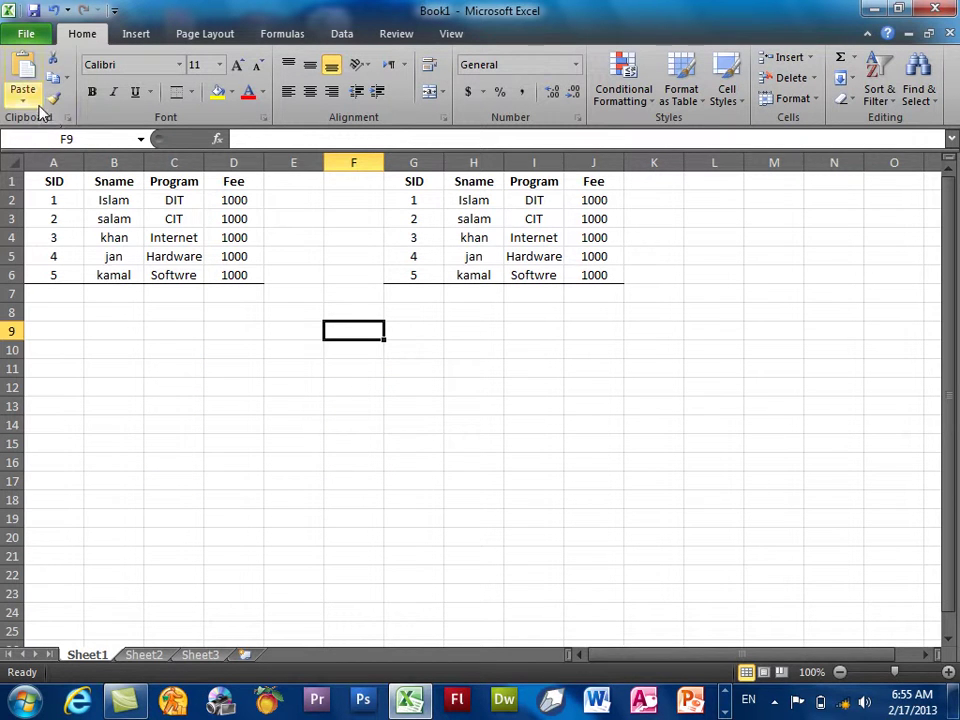
left_click(25, 98)
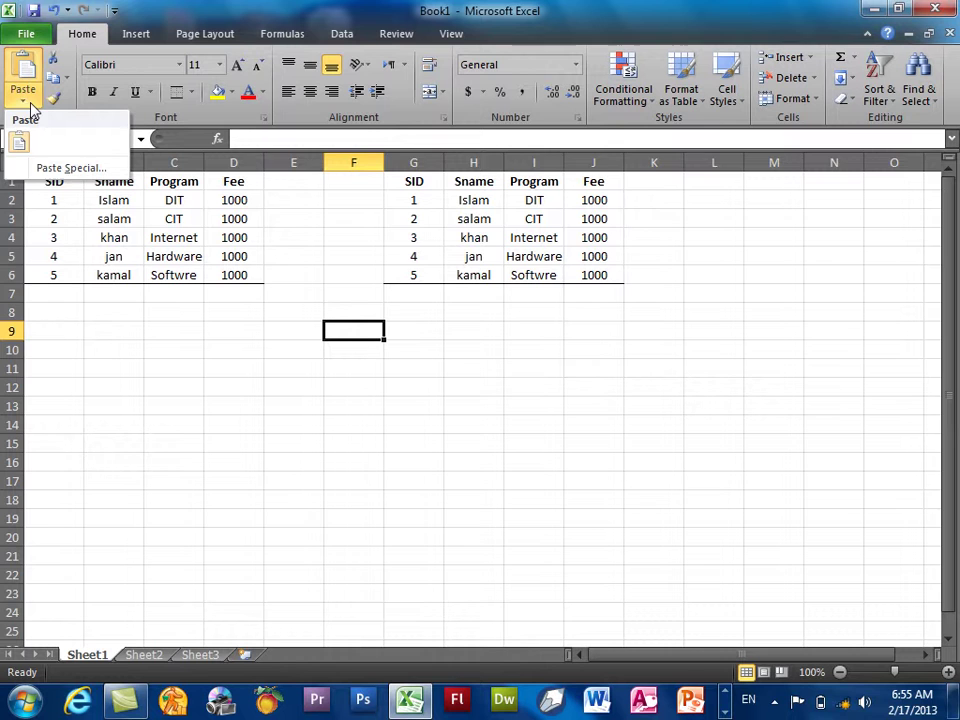
left_click(41, 167)
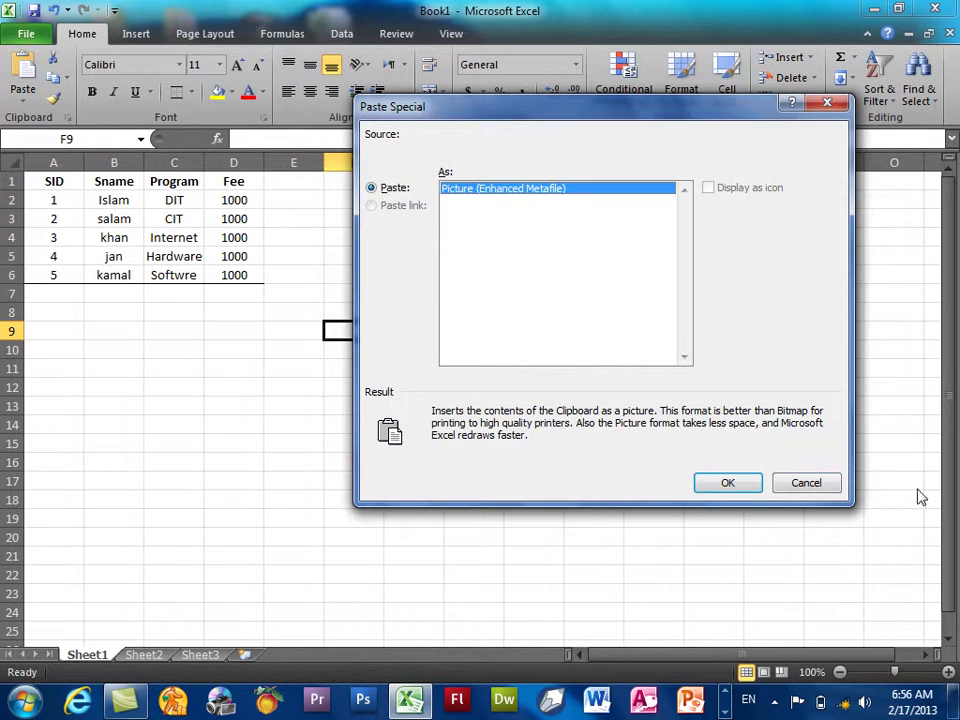
left_click(728, 482)
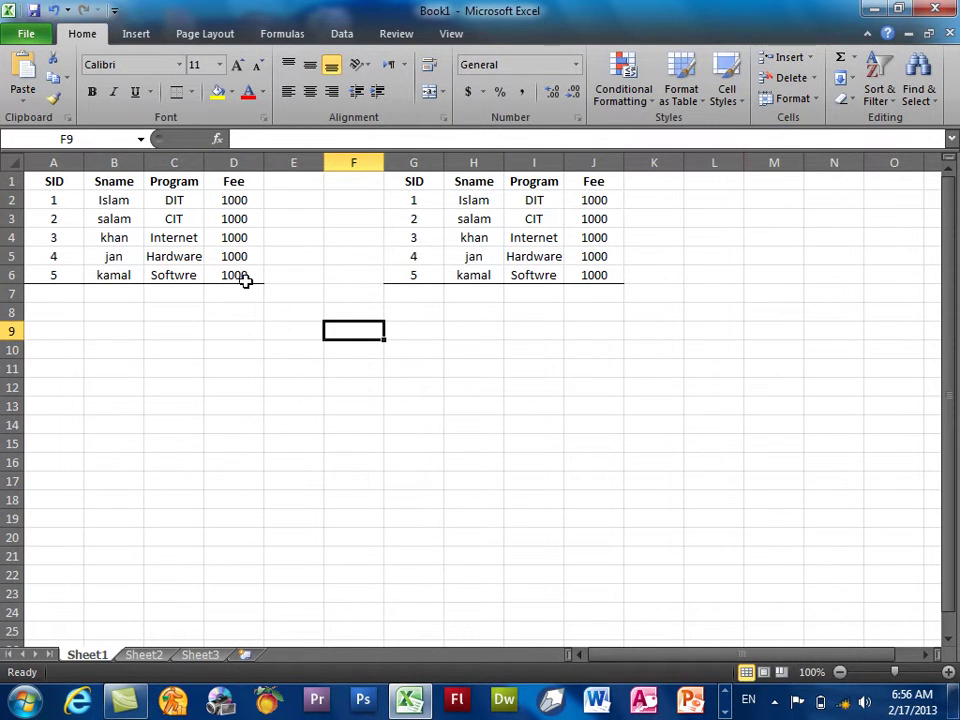
Copy A1:D6 again and cancel Paste Special at A9.
left_click_drag(245, 281, 47, 178)
right_click(87, 220)
left_click(144, 256)
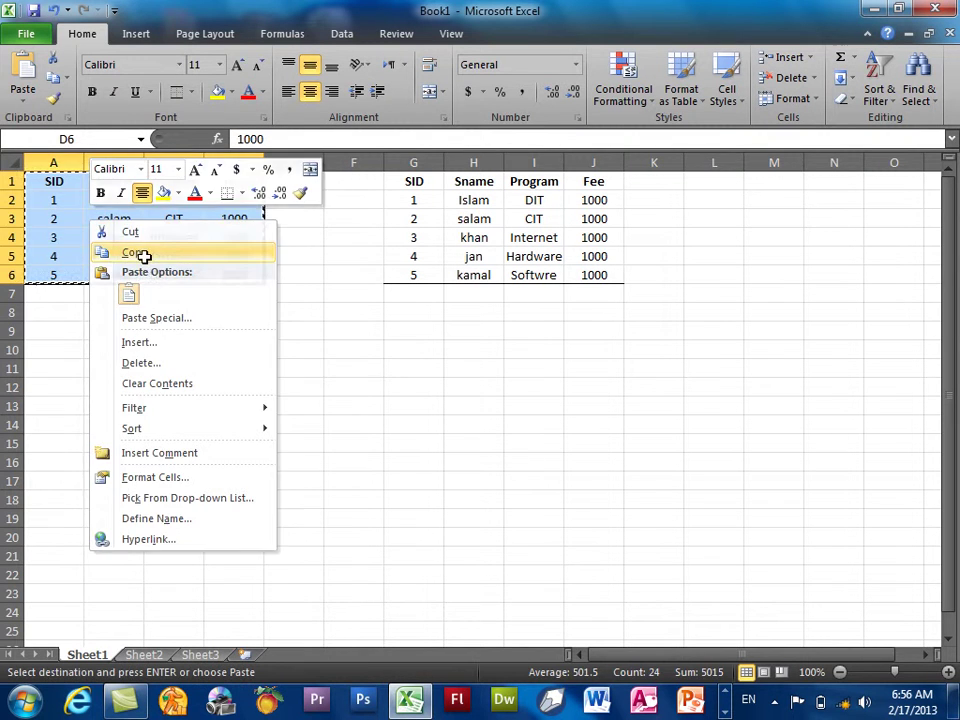
left_click(66, 330)
left_click(33, 103)
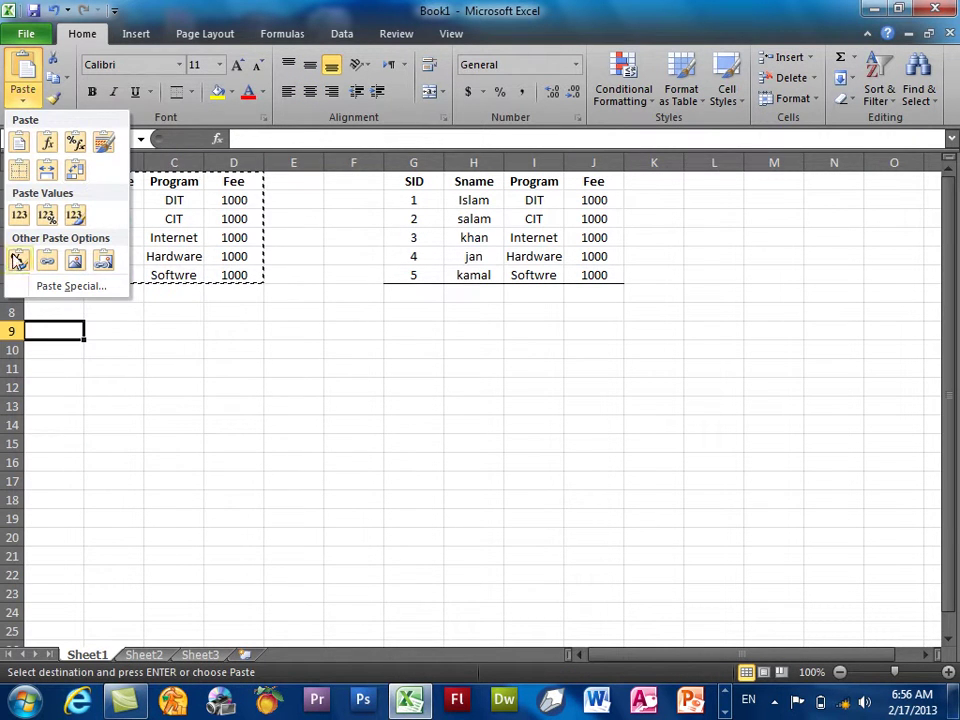
left_click(70, 286)
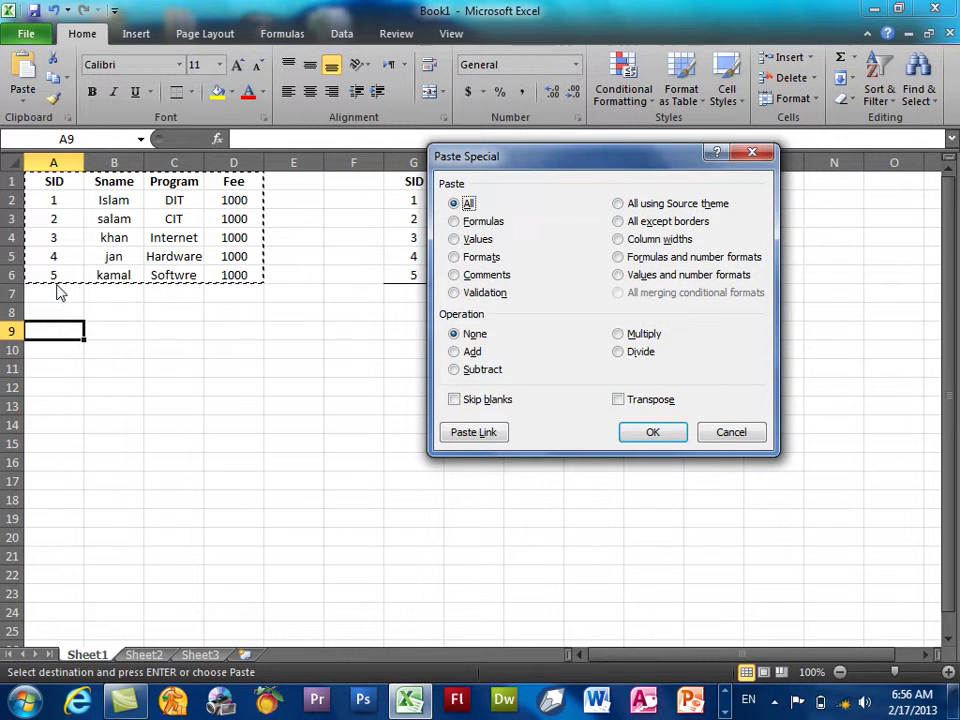
left_click(726, 435)
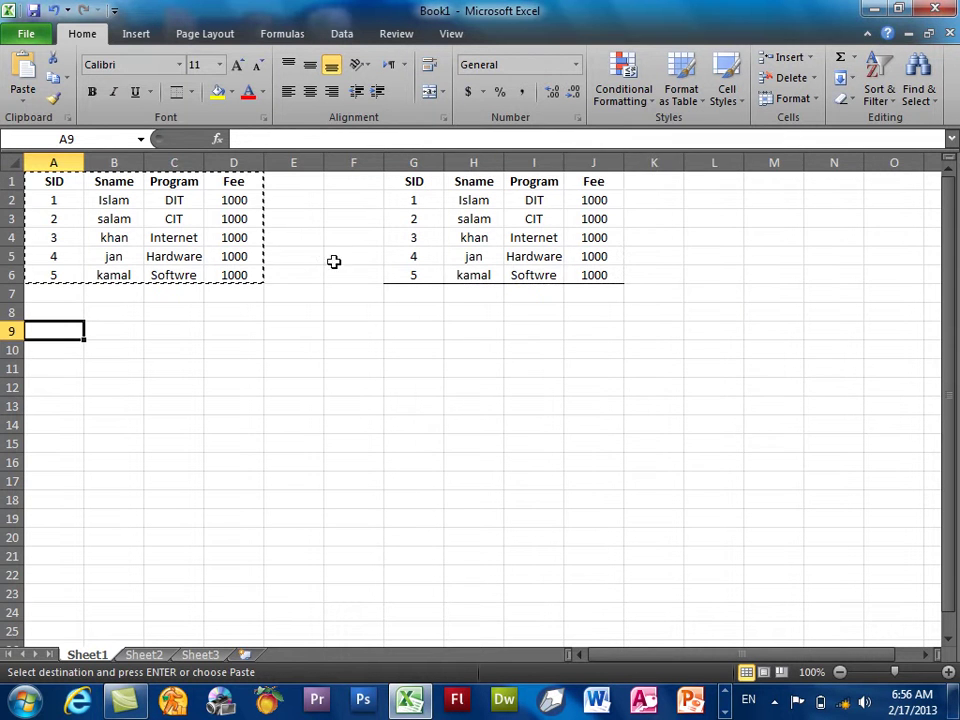
left_click(63, 291)
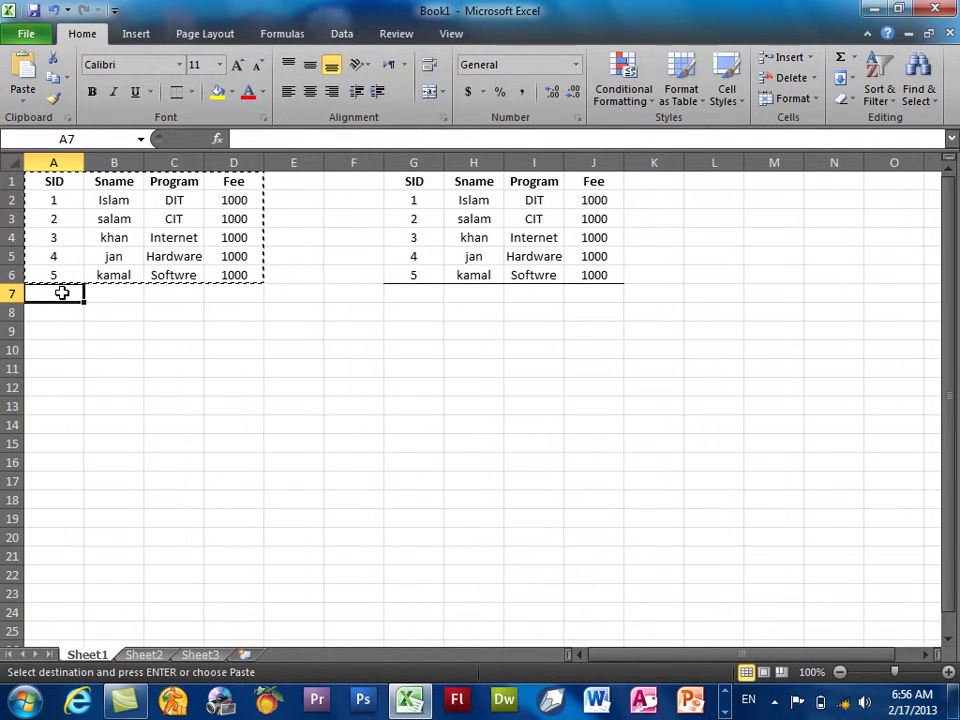
Add a Total row with =SUM(D2:D6) and format D2:D7 as Accounting ($5,000.00).
type("Tot")
key("Tab")
key("Tab")
key("Tab")
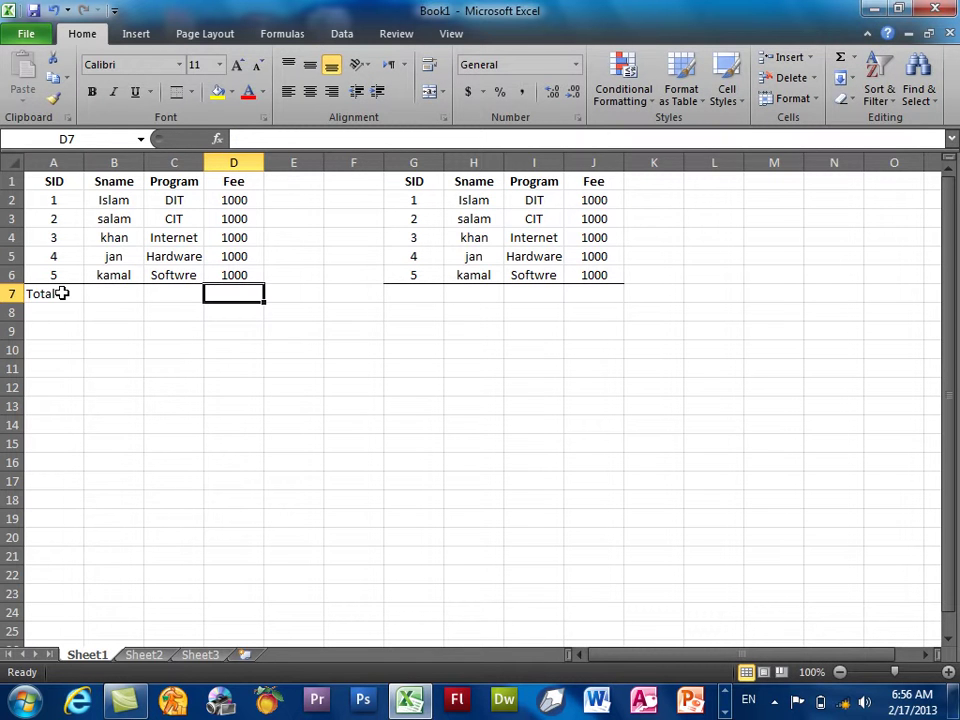
key("Return")
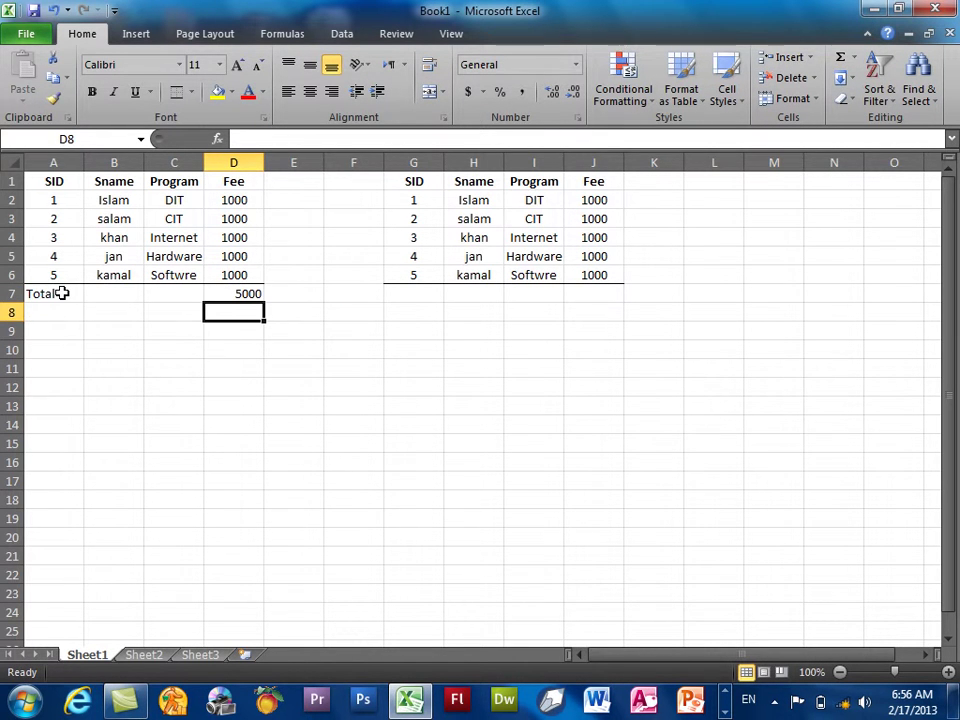
left_click_drag(231, 195, 233, 289)
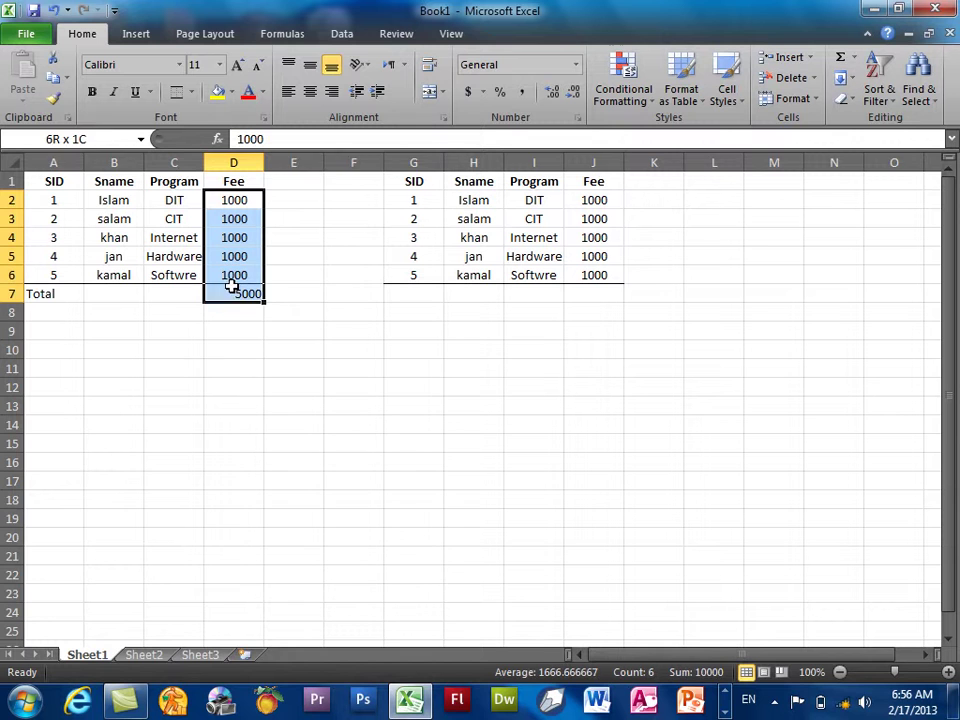
left_click(468, 92)
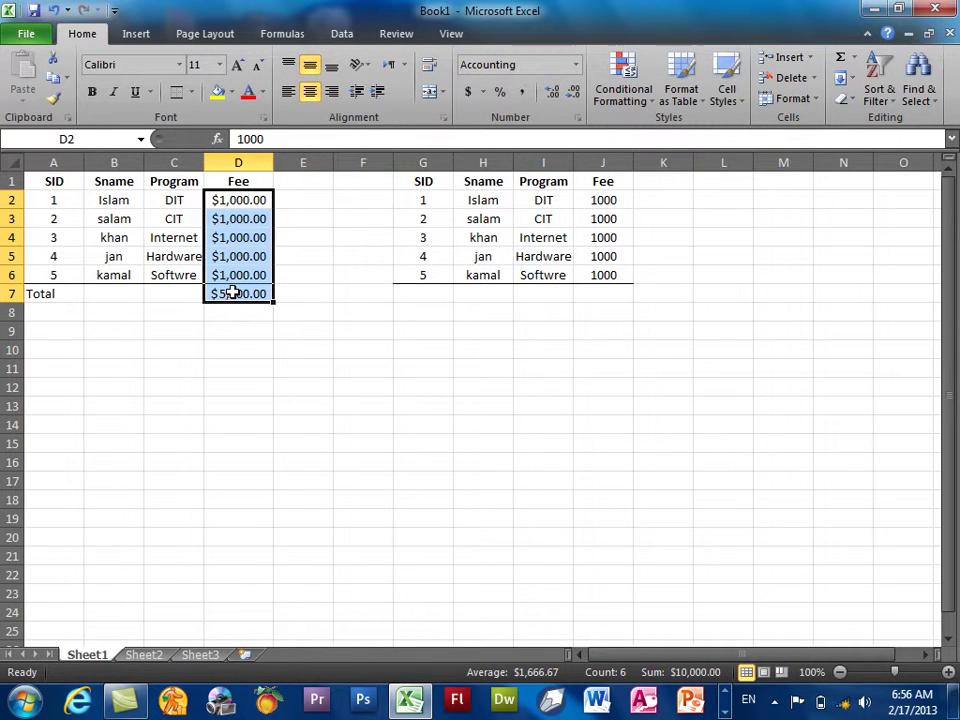
mouse_move(231, 294)
left_mouse_down()
mouse_move(75, 229)
mouse_move(60, 181)
left_mouse_up()
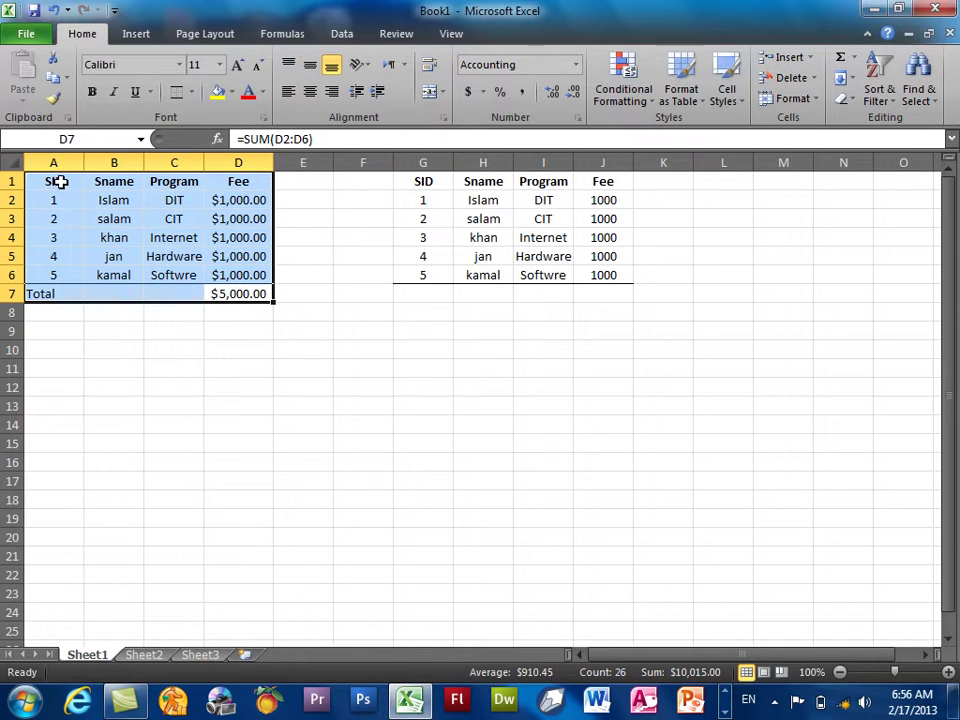
left_click(52, 77)
left_click(47, 340)
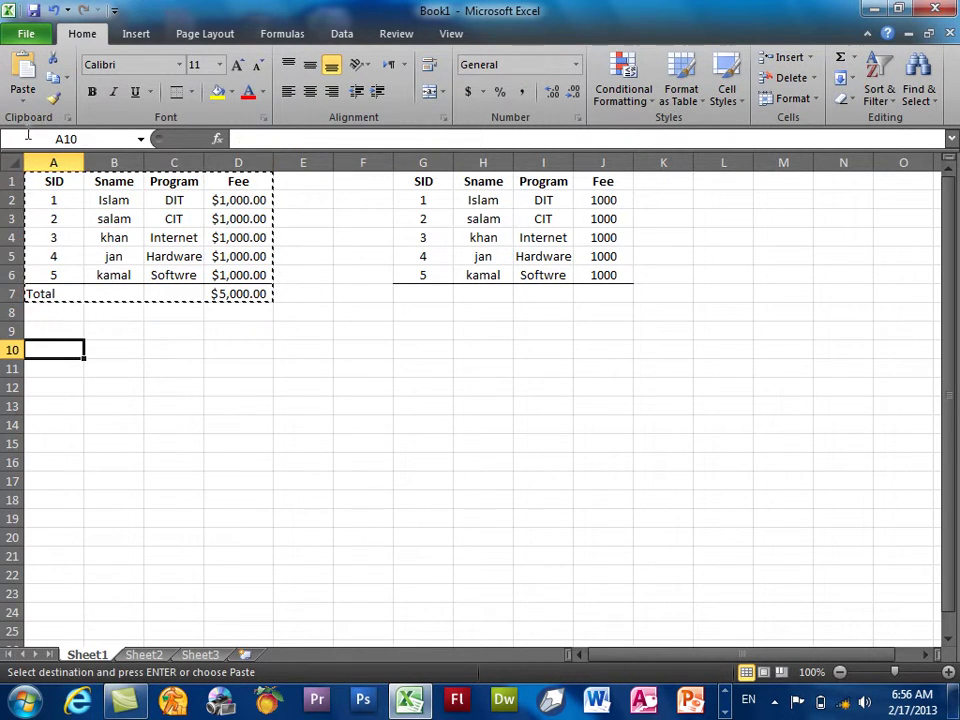
left_click(22, 98)
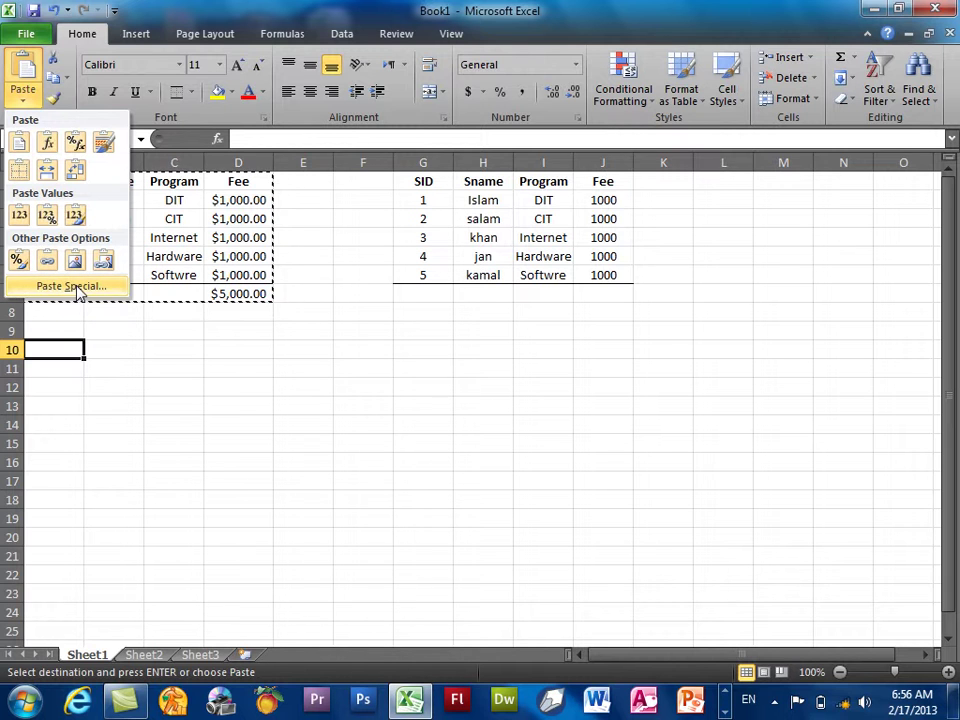
left_click(51, 345)
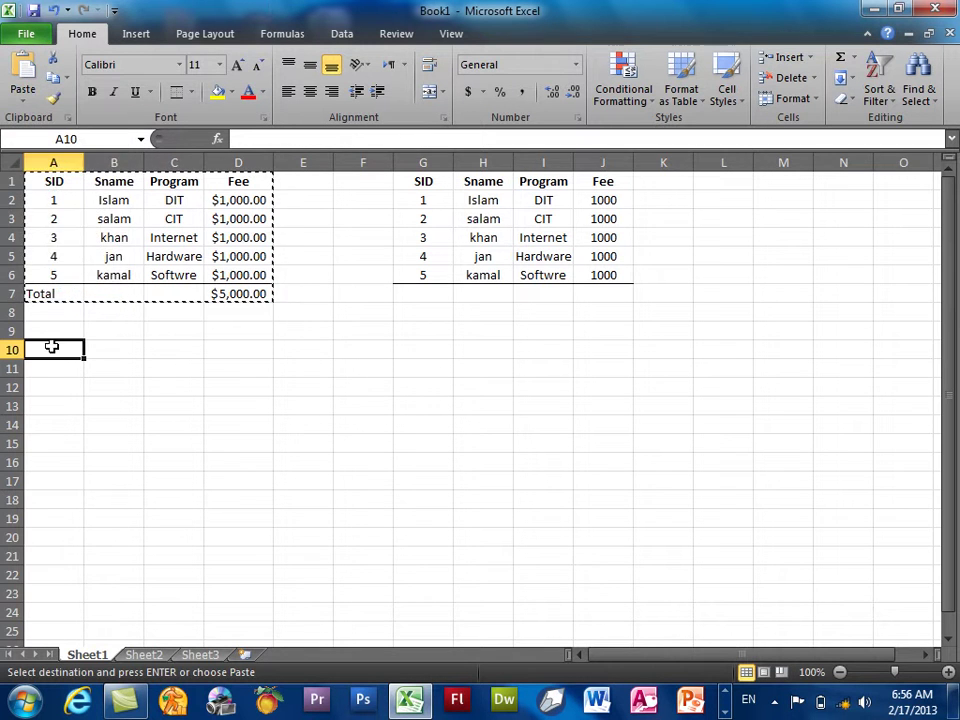
right_click(51, 345)
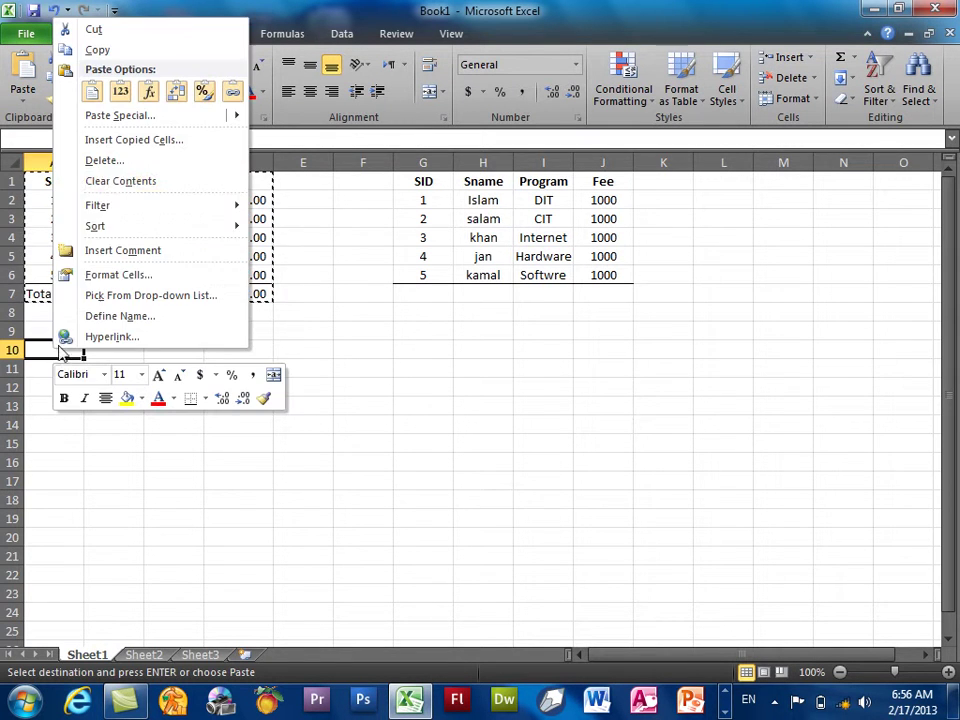
left_click(114, 115)
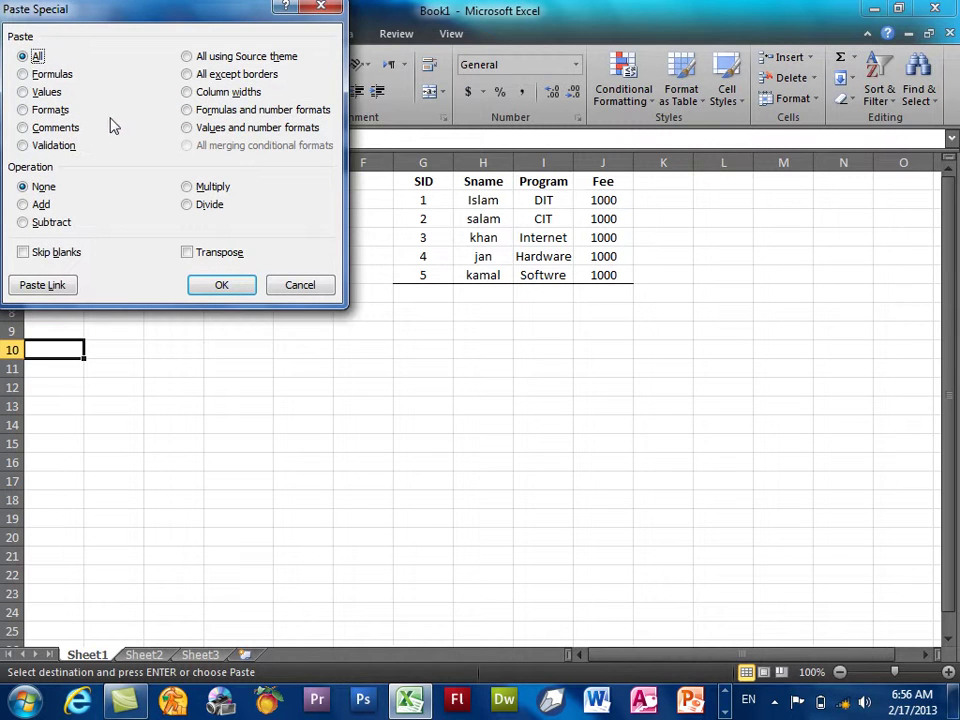
left_click_drag(127, 10, 633, 42)
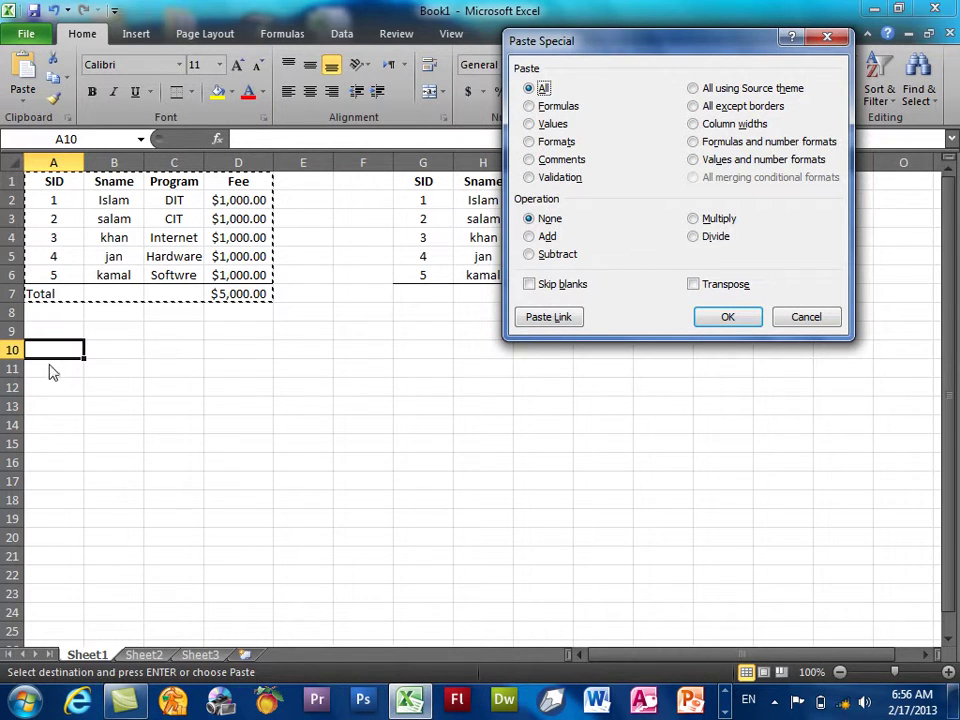
left_click(712, 316)
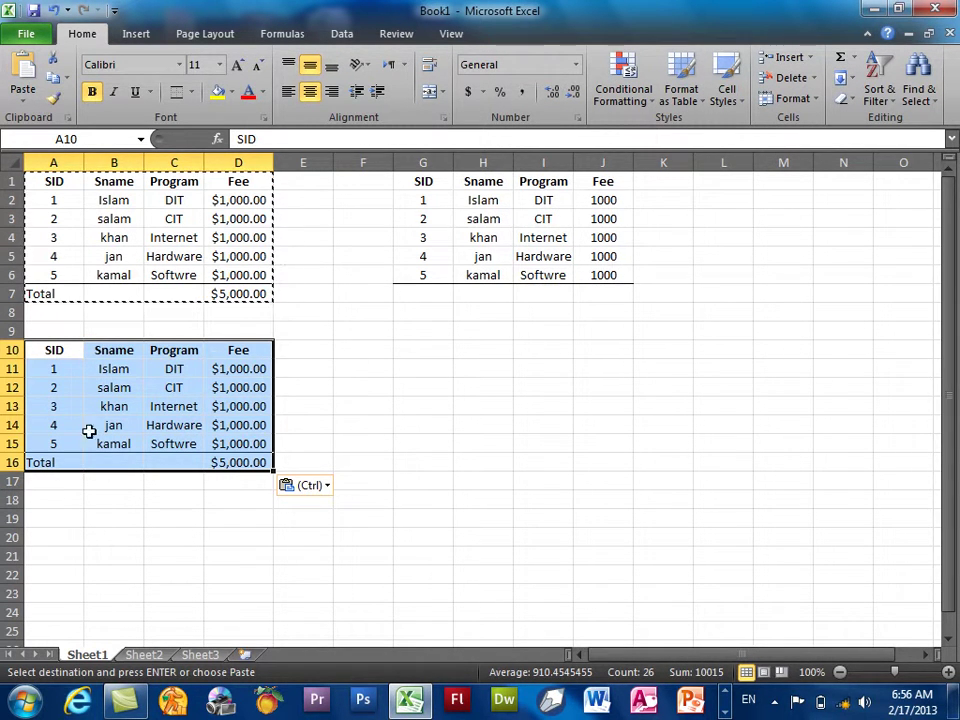
left_click(238, 462)
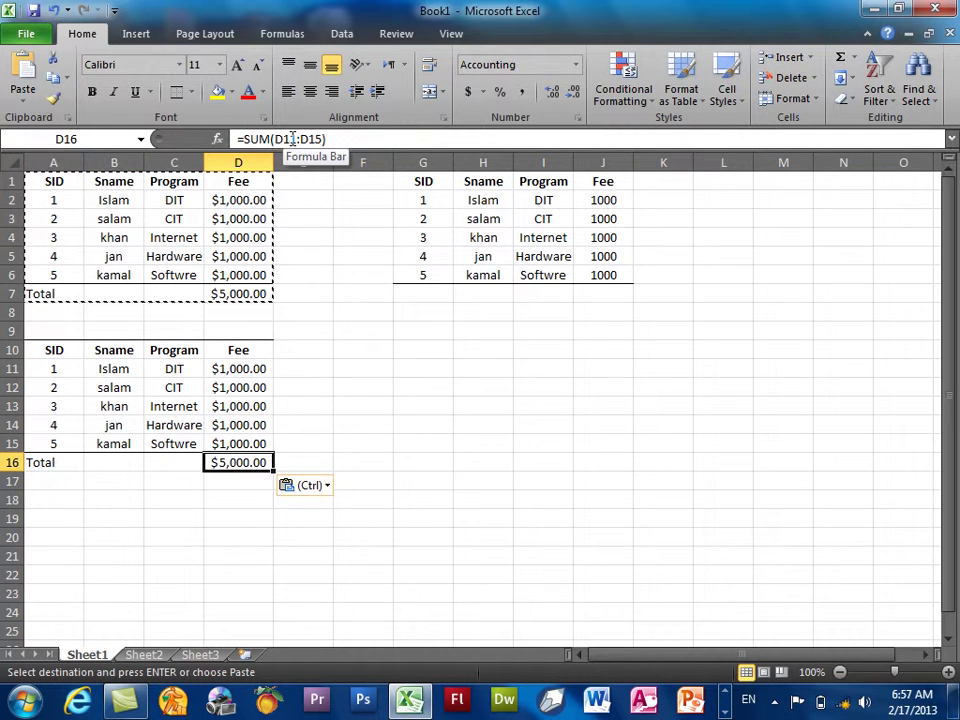
left_click(53, 10)
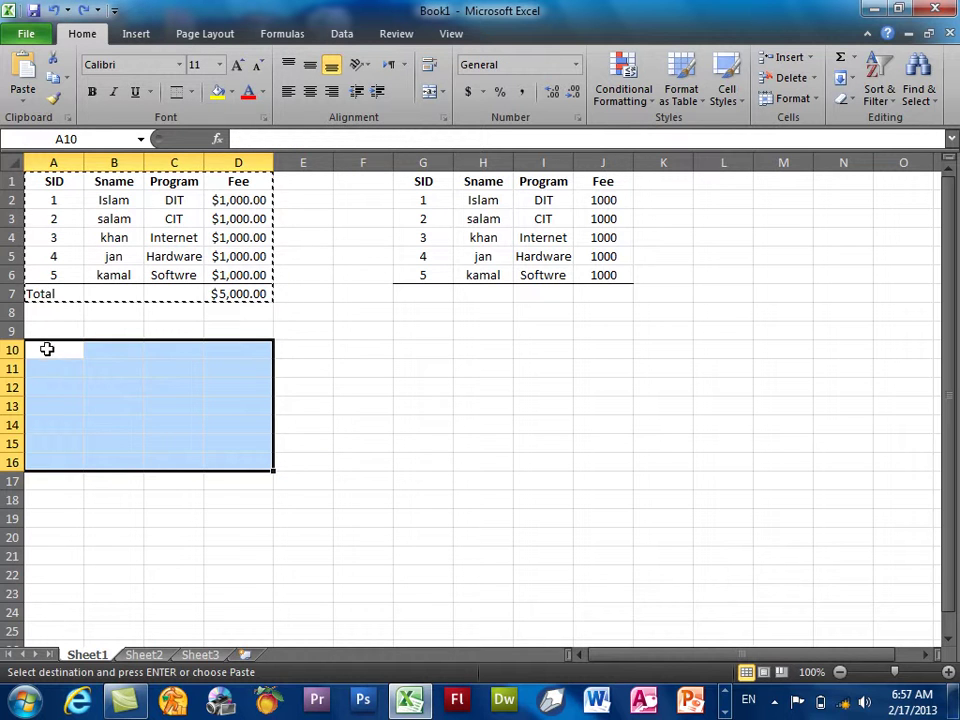
left_click(47, 347)
left_click(23, 97)
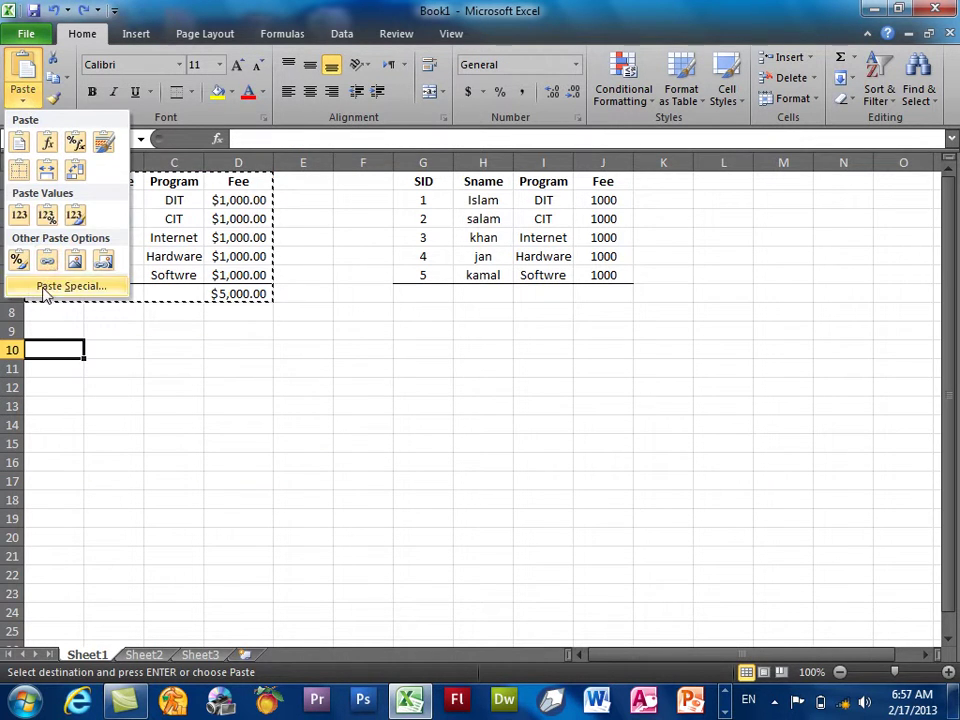
left_click(90, 288)
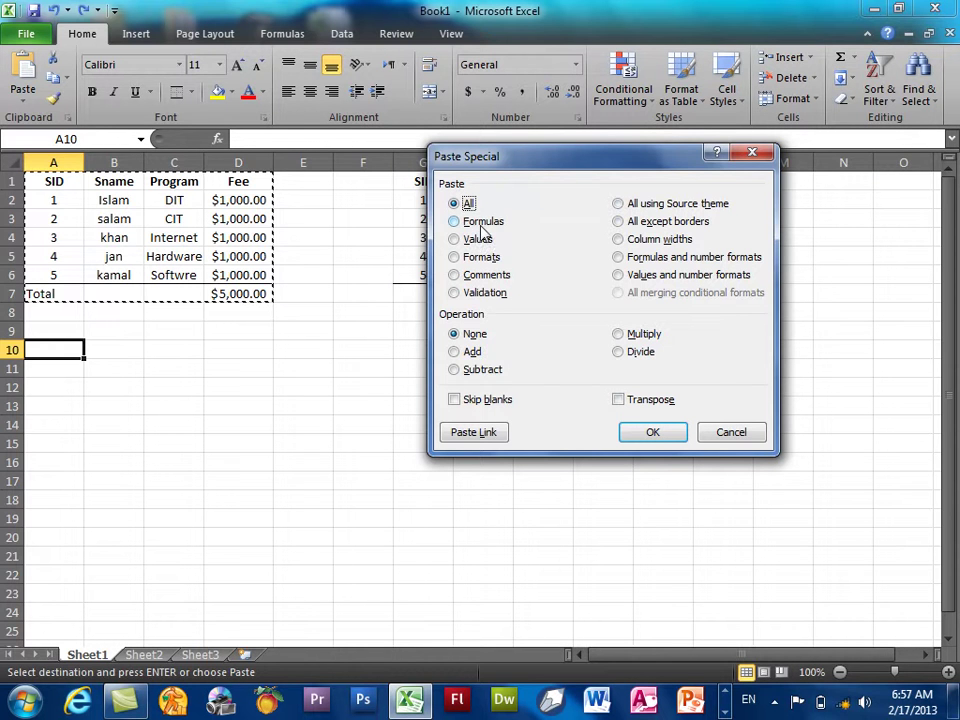
left_click(755, 438)
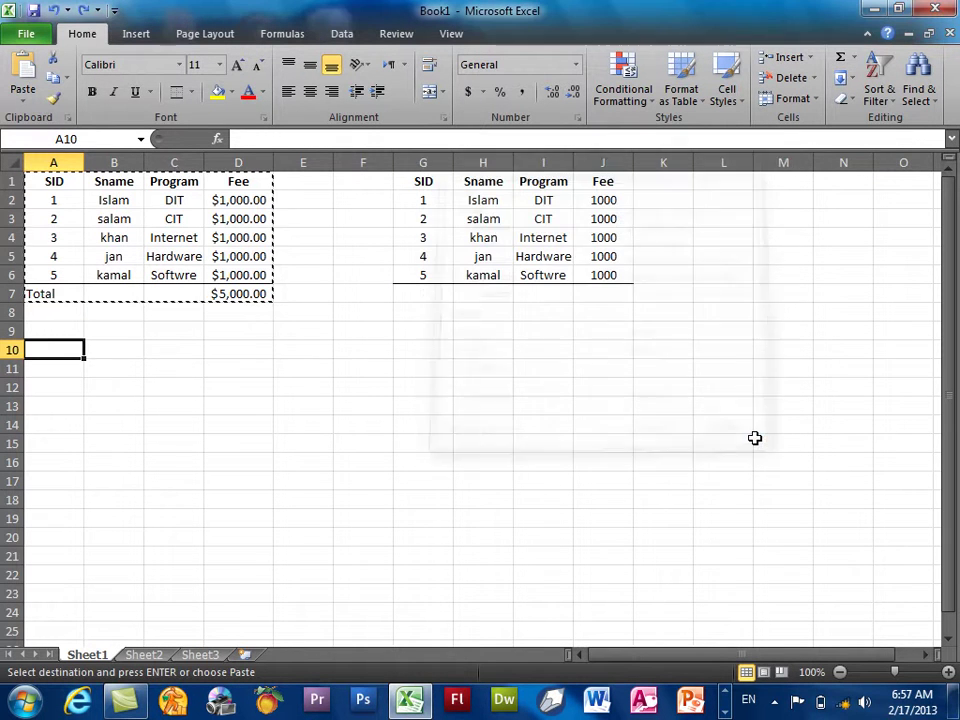
left_click(245, 220)
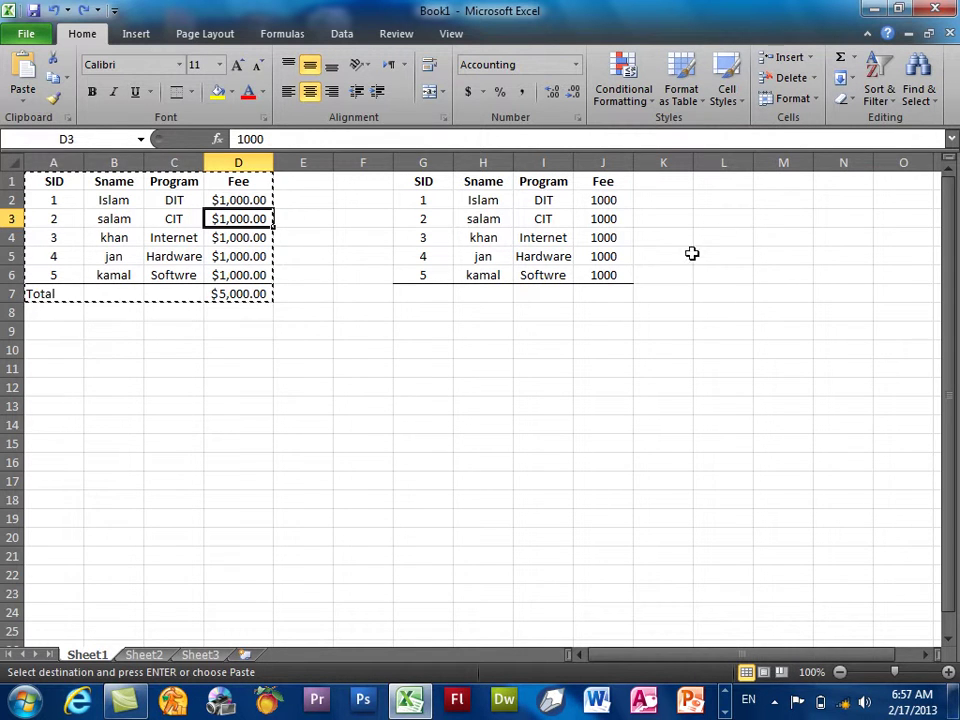
Change the first two fees in J2 and J3 to 2000.
left_click(604, 296)
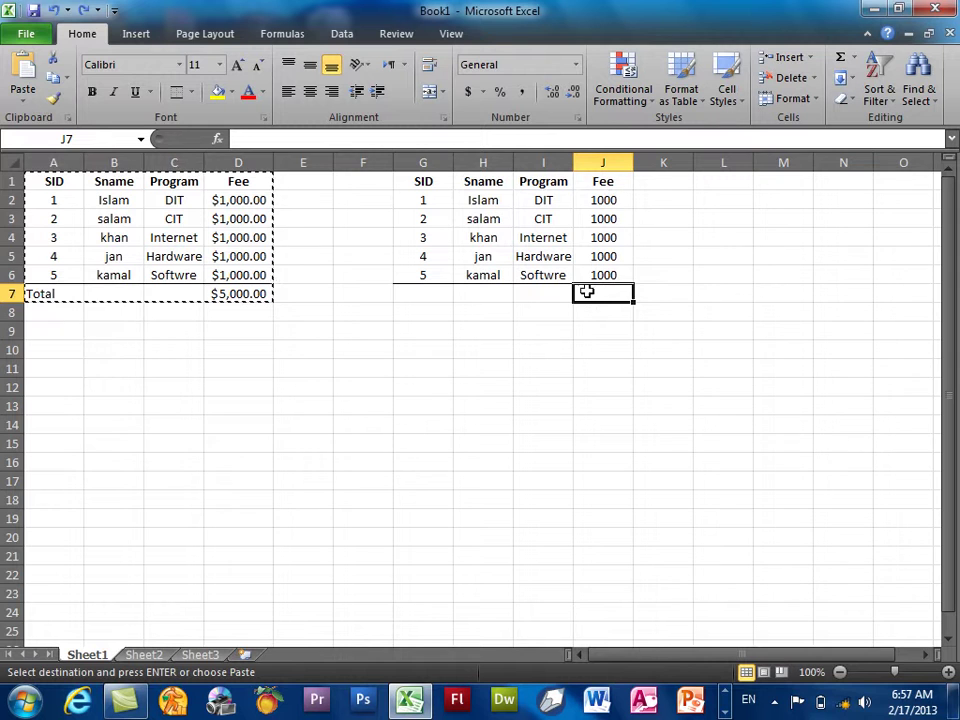
key("Up")
key("Up")
key("Up")
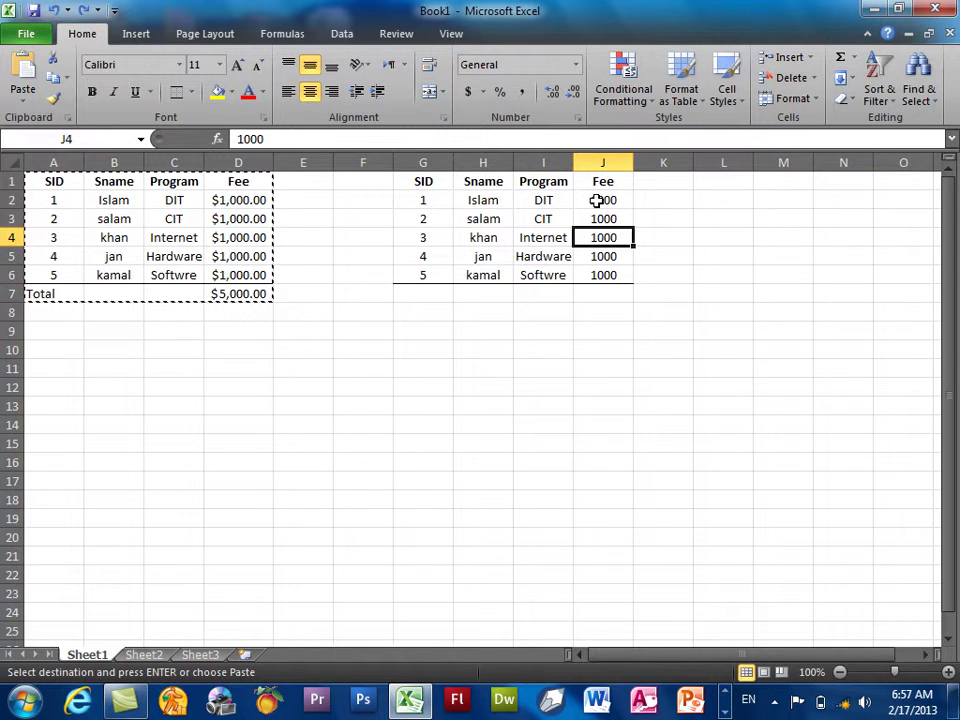
key("Up")
key("Up")
type("2-000")
key("BackSpace")
key("BackSpace")
key("BackSpace")
key("BackSpace")
type("000\\")
key("BackSpace")
key("Return")
type("2000")
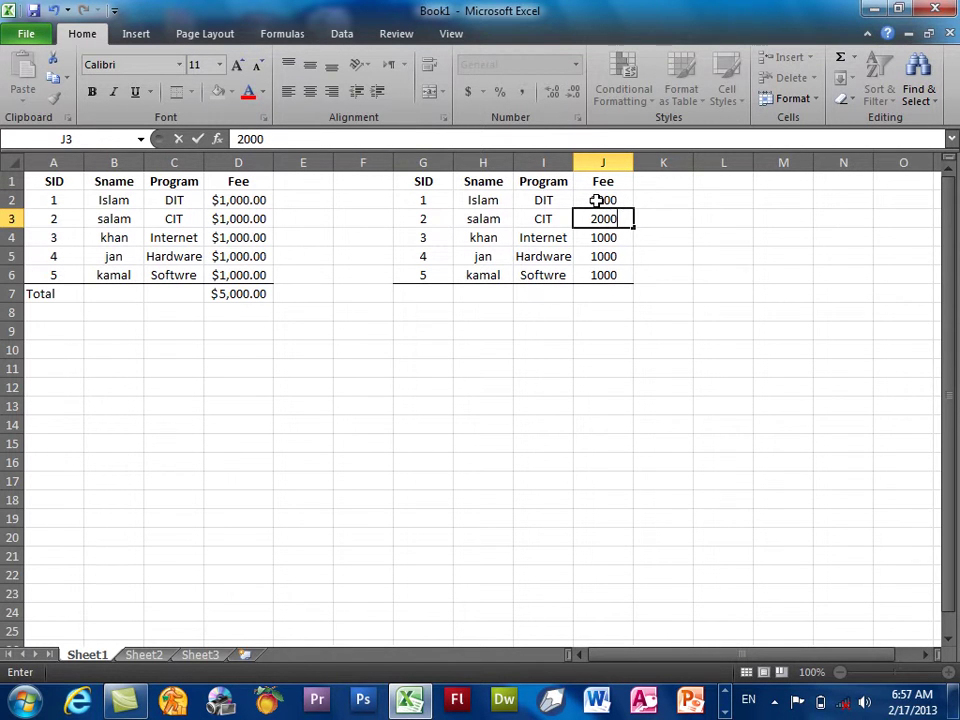
key("Return")
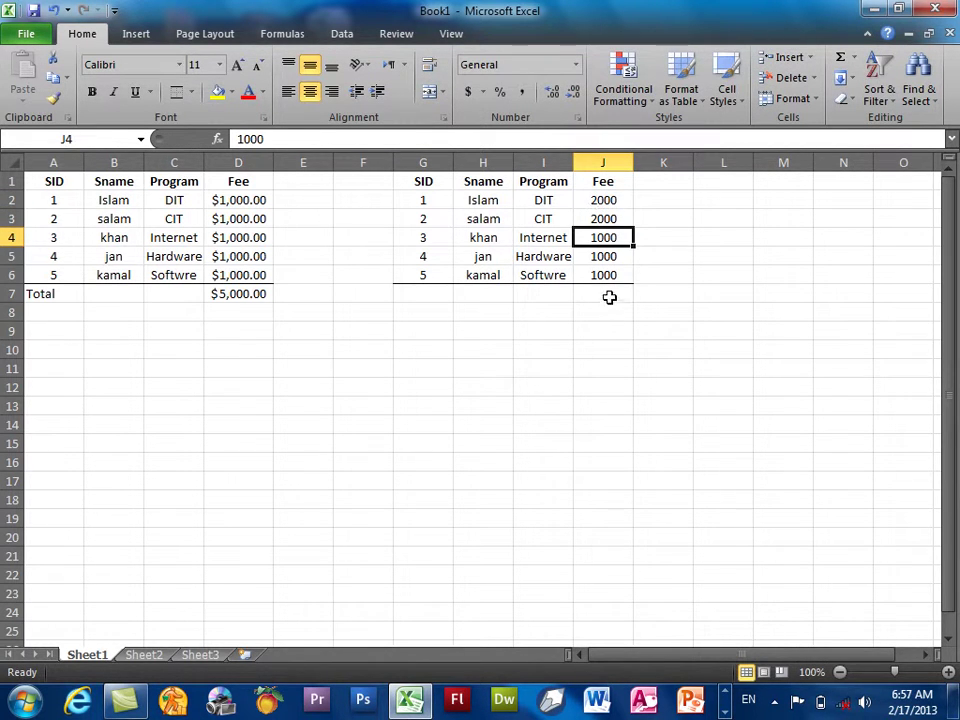
Paste D7's SUM formula into J7 with Paste Special Formulas, giving a 7000 total.
left_click(609, 297)
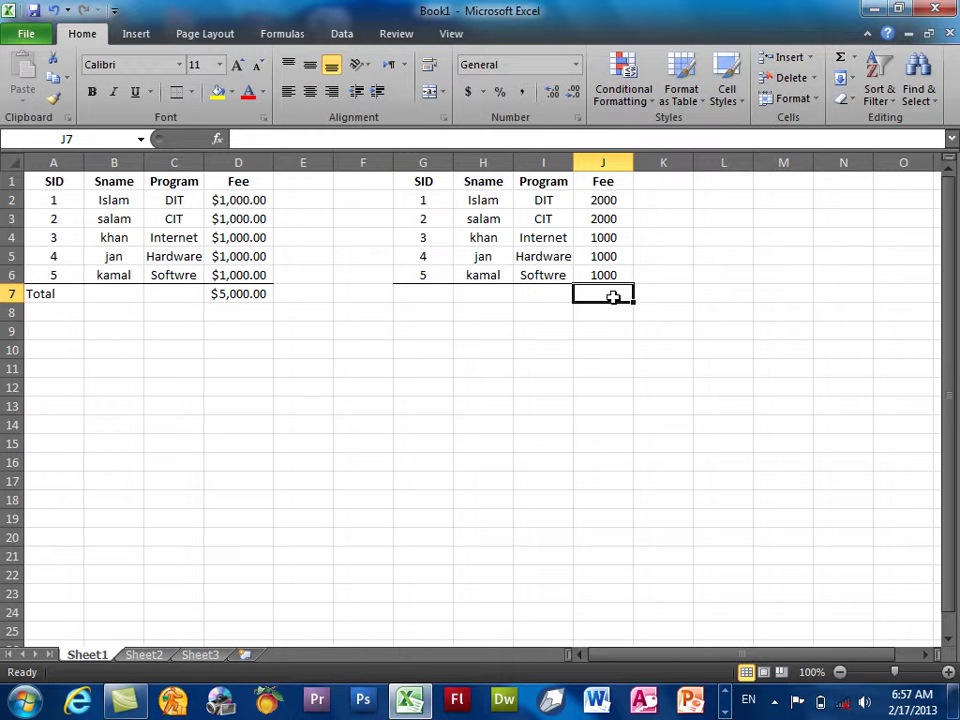
left_click(226, 295)
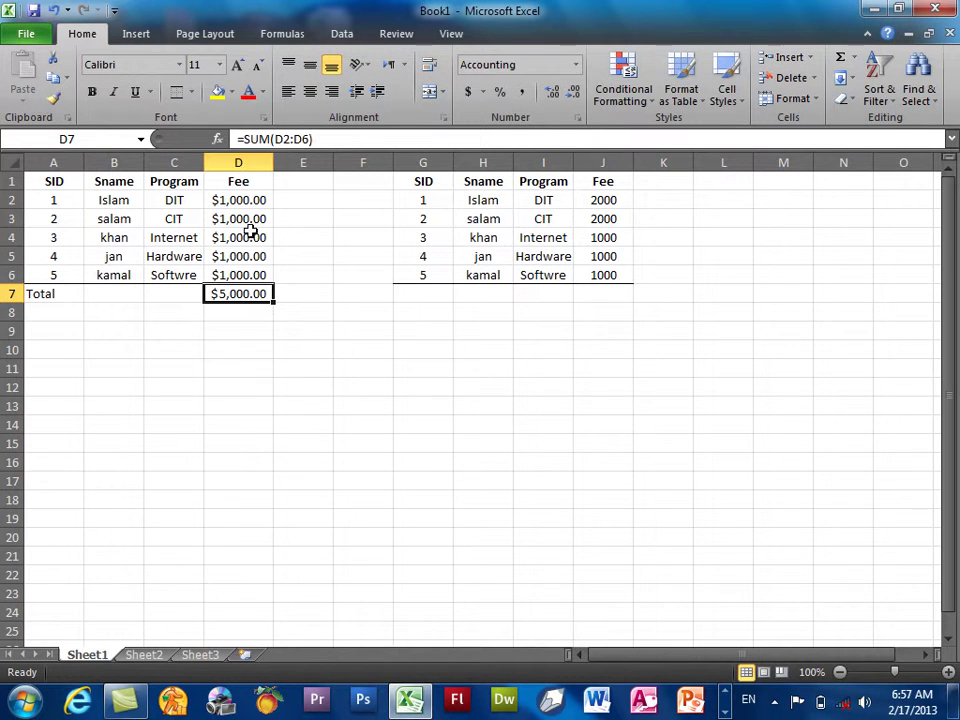
right_click(238, 297)
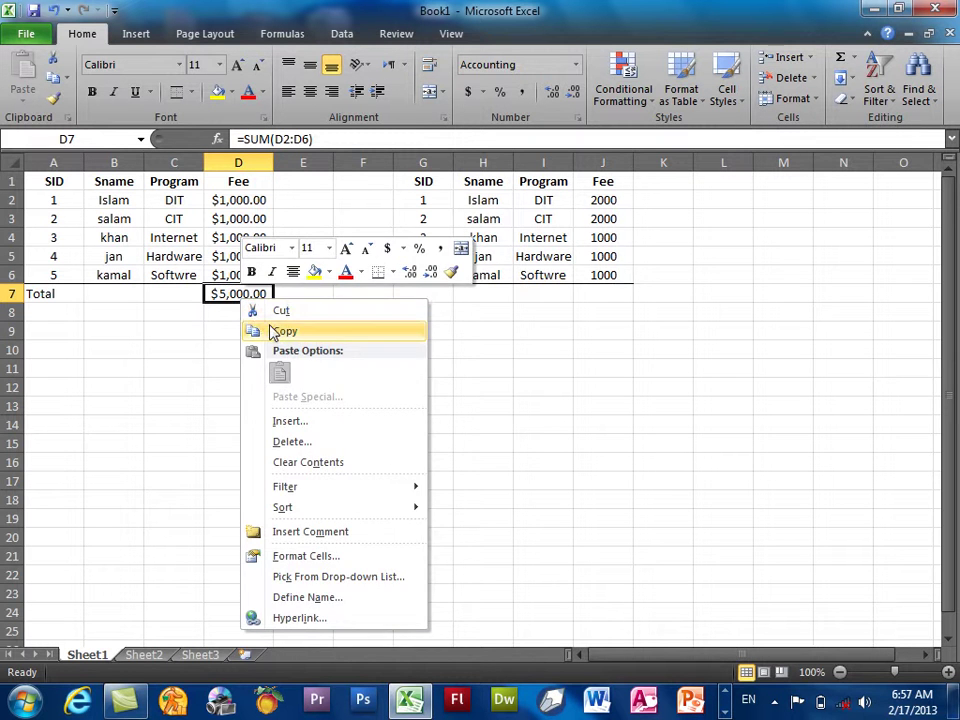
left_click(265, 327)
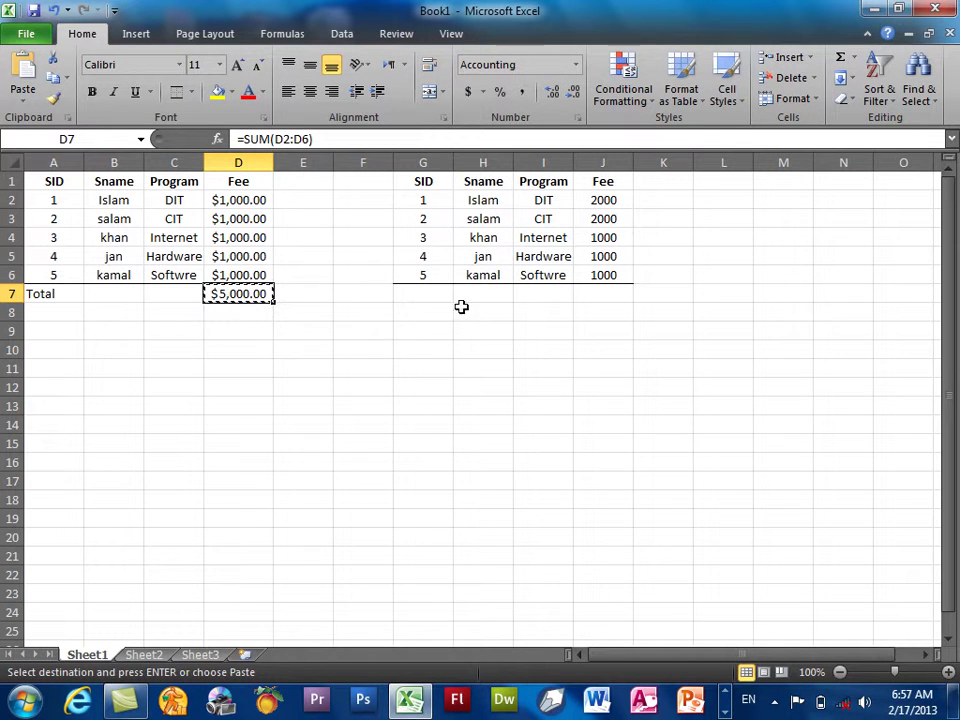
right_click(602, 296)
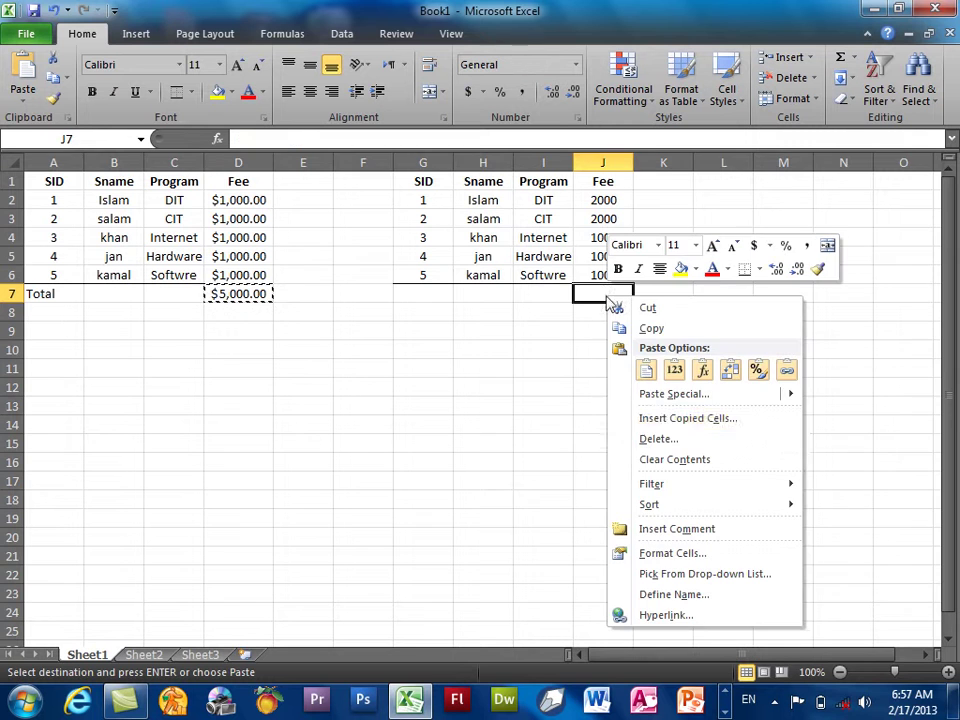
left_click(672, 394)
left_click_drag(647, 244, 143, 235)
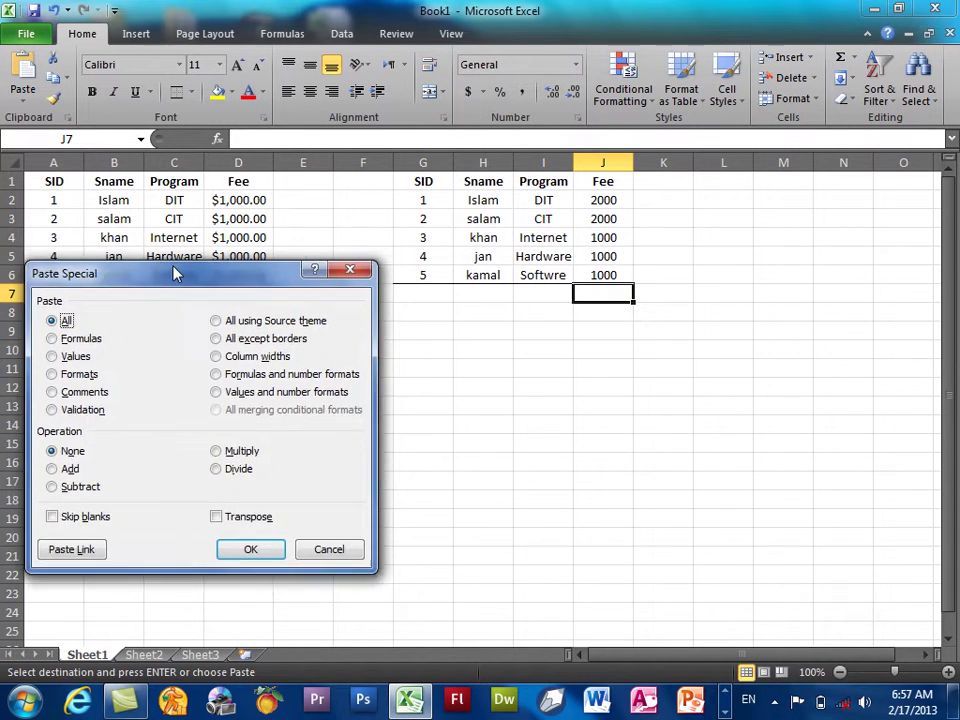
left_click(48, 297)
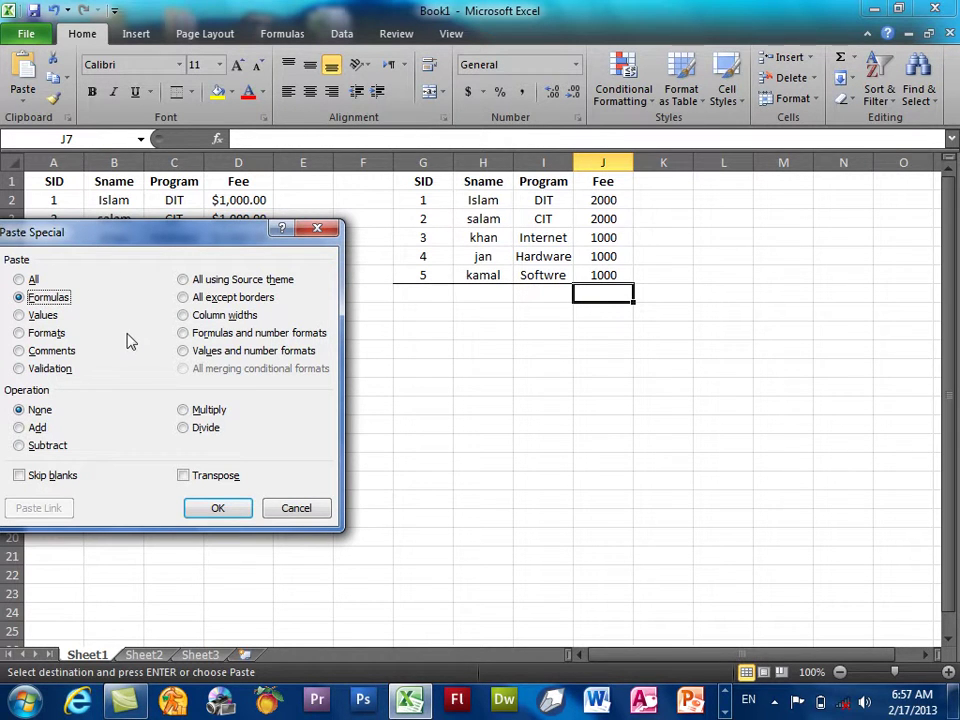
left_click(215, 508)
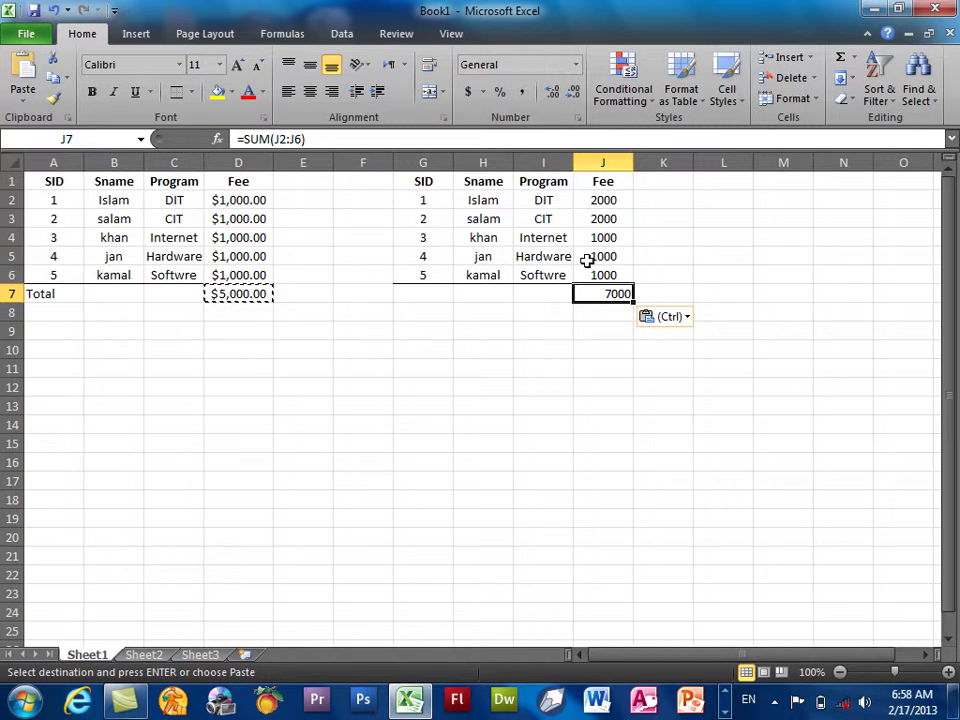
Paste A1:D7 as values only at A10, so D16 shows plain 5000 versus D7's $5,000.00.
left_click_drag(238, 293, 75, 189)
right_click(70, 212)
left_click(112, 250)
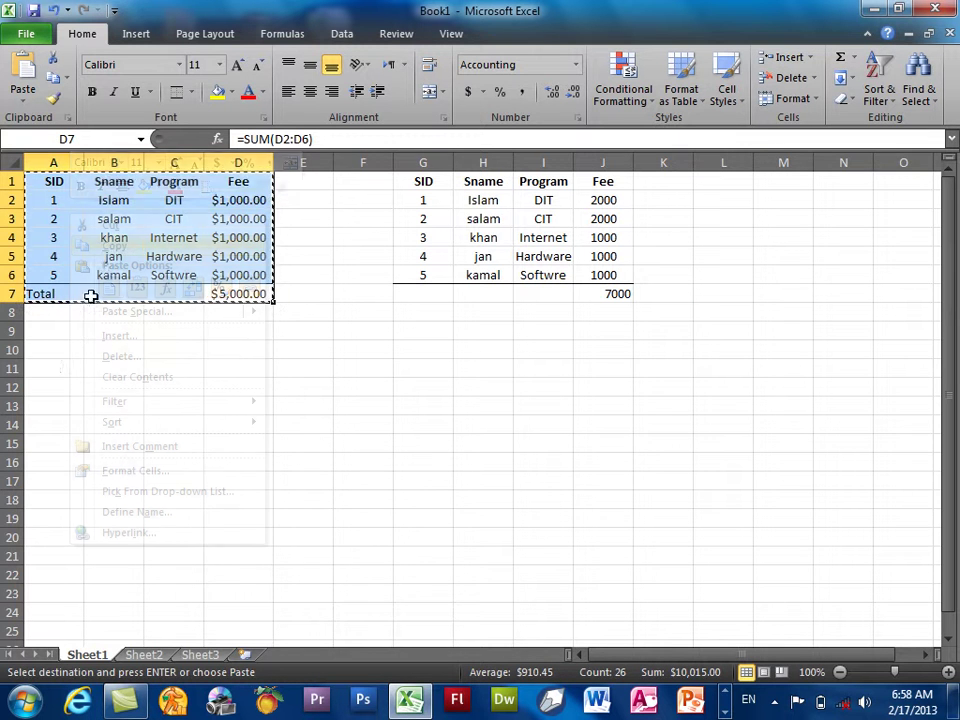
right_click(57, 356)
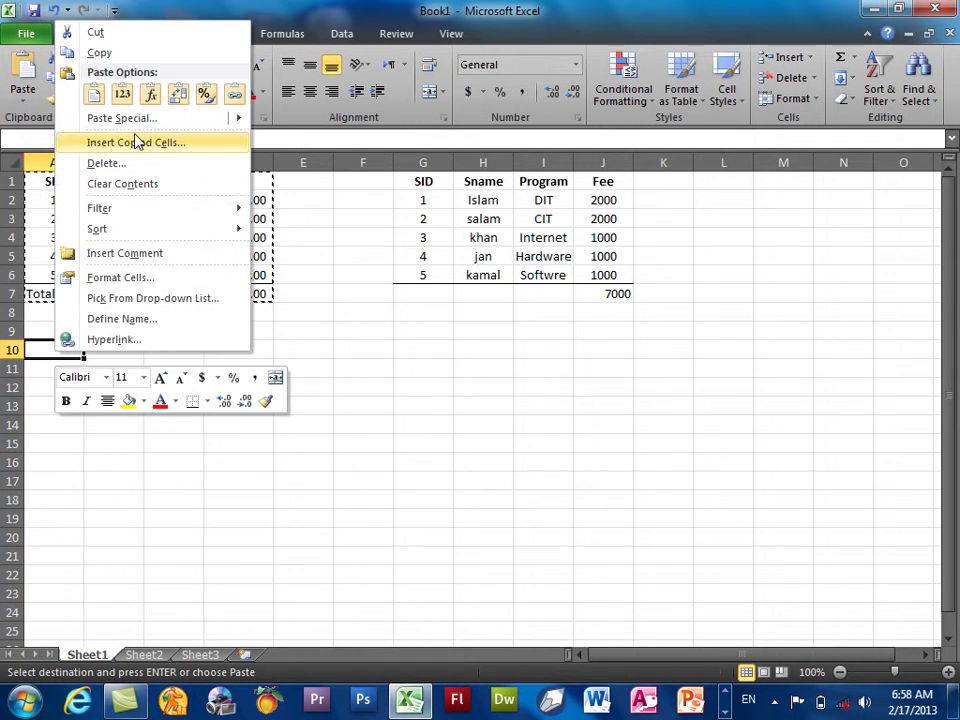
left_click(135, 119)
left_click(46, 91)
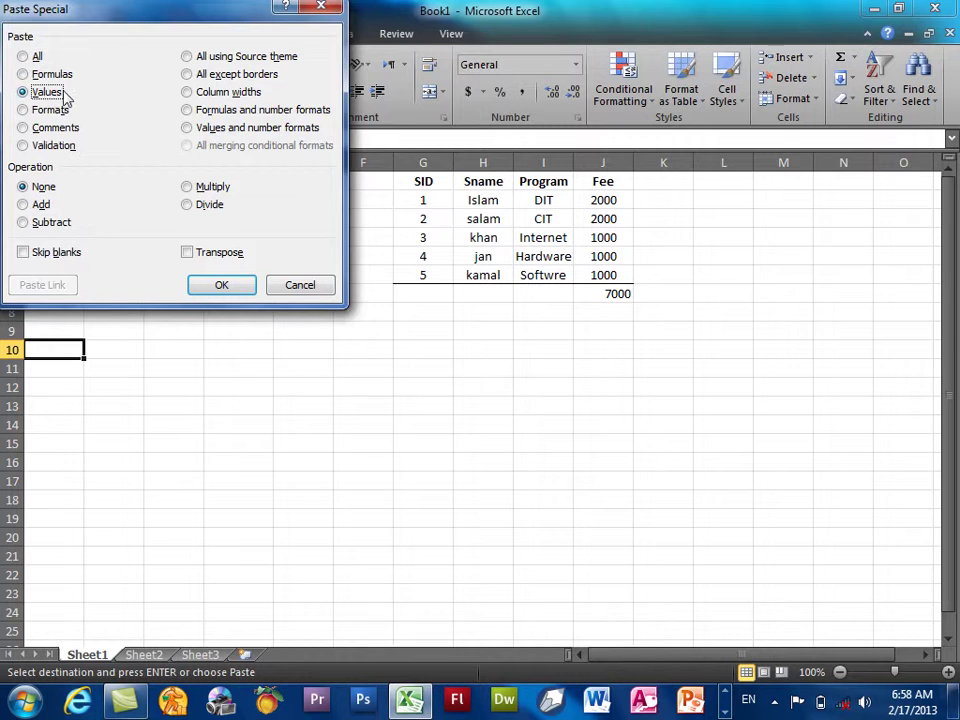
left_click_drag(125, 20, 810, 81)
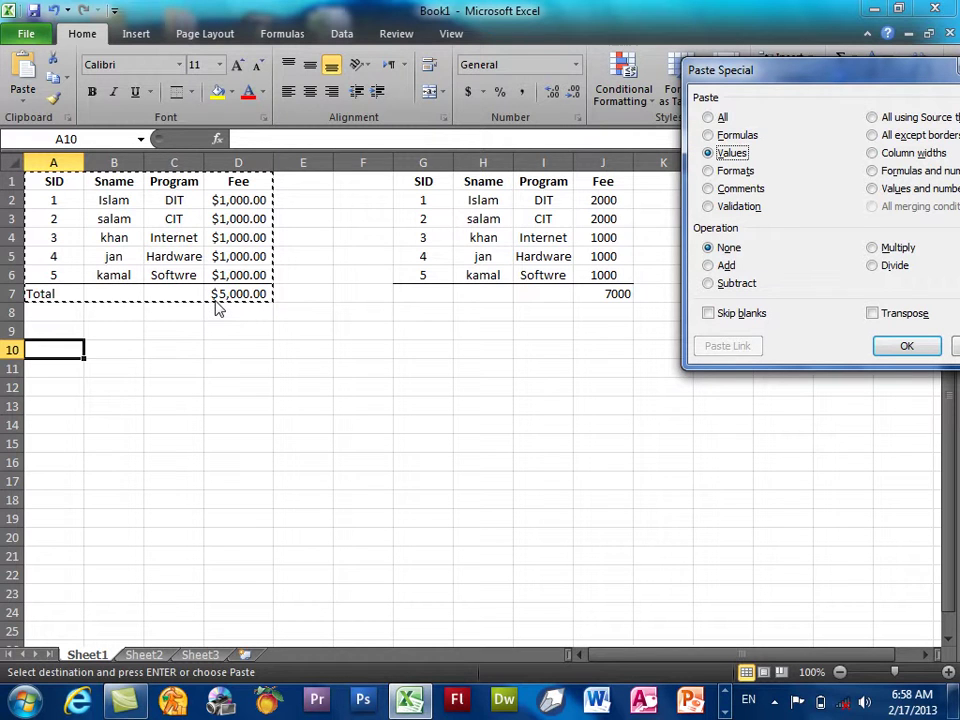
left_click(912, 348)
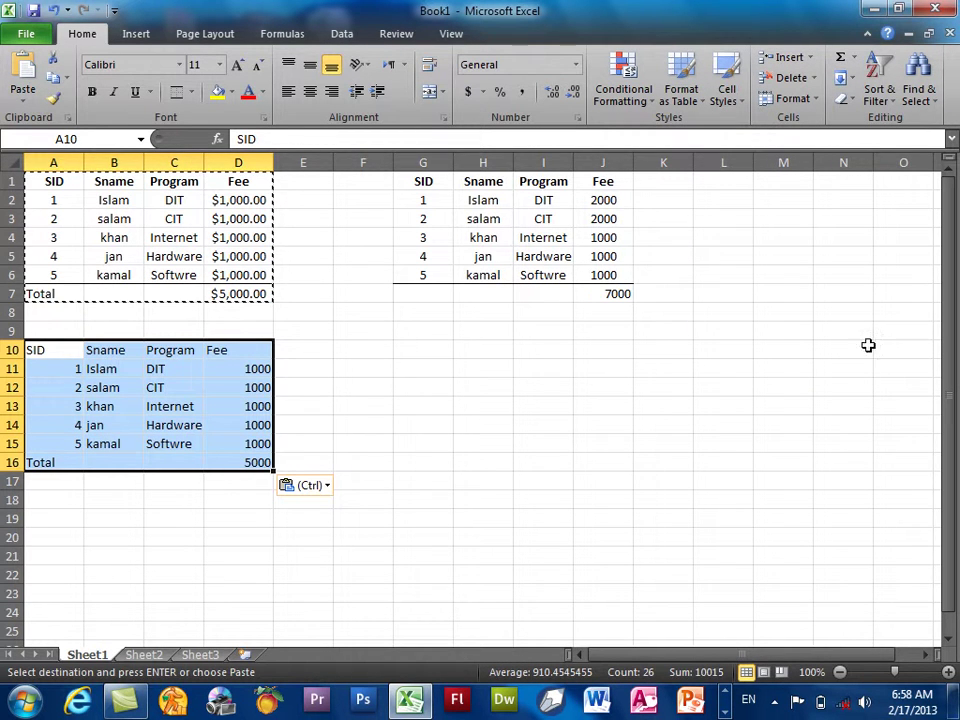
left_click(255, 291)
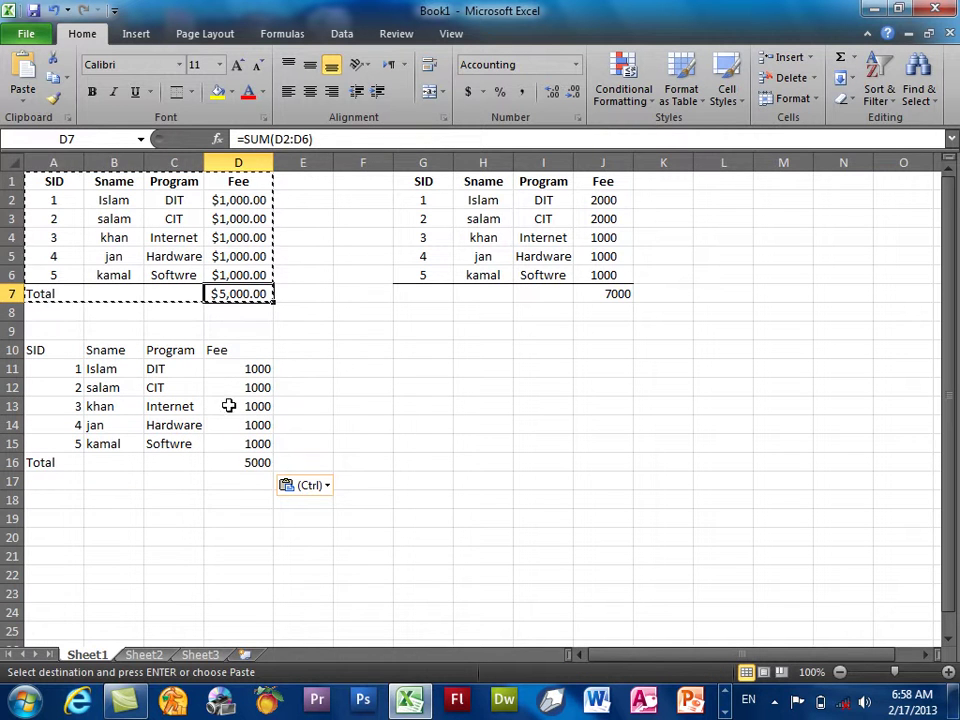
left_click(243, 466)
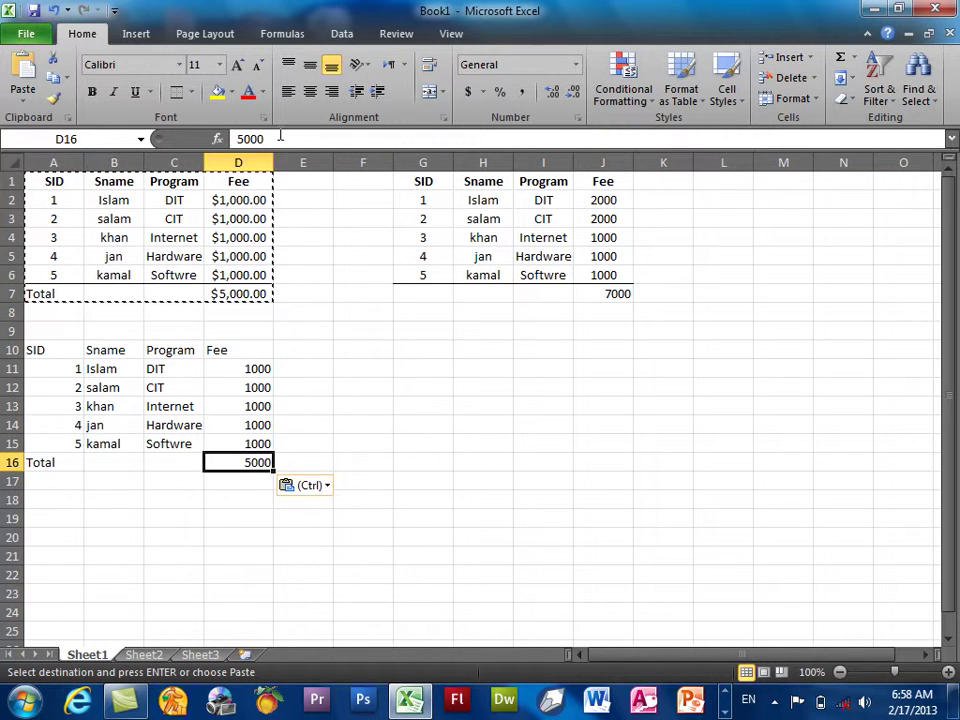
Undo the values paste at A10:D16, then open Paste Special at A10 and cancel it.
left_click(54, 10)
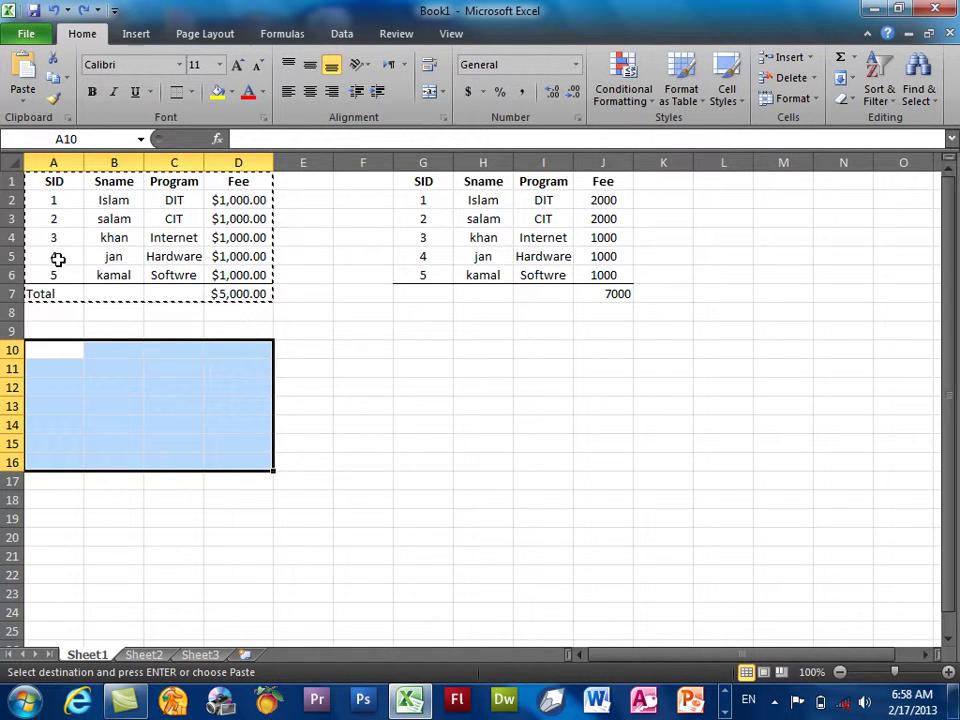
left_click(52, 346)
right_click(52, 348)
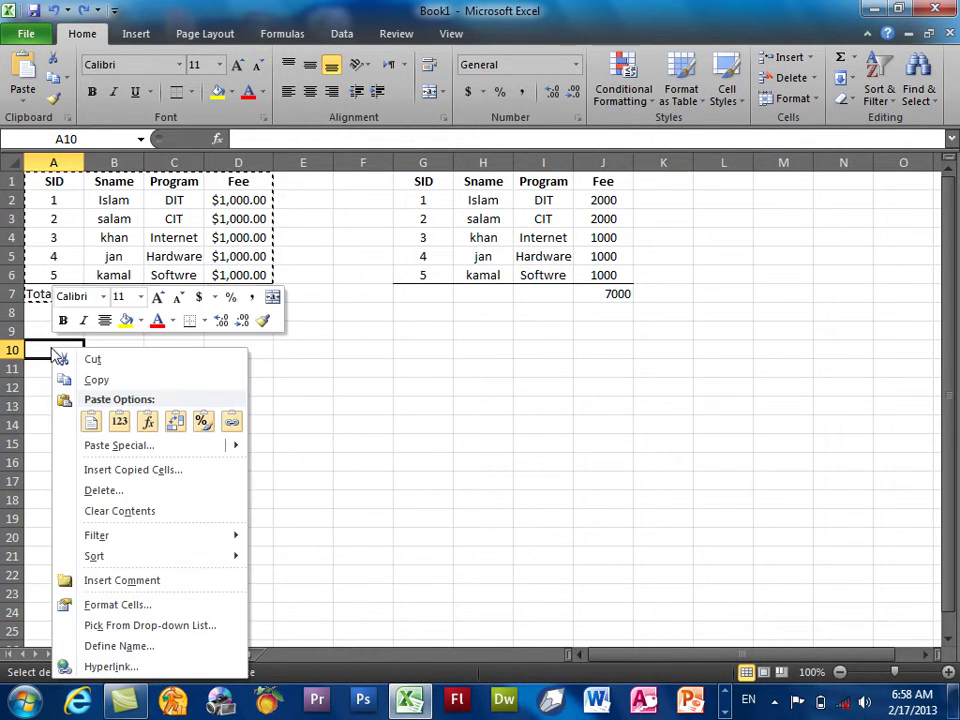
left_click(90, 448)
left_click_drag(116, 305, 624, 178)
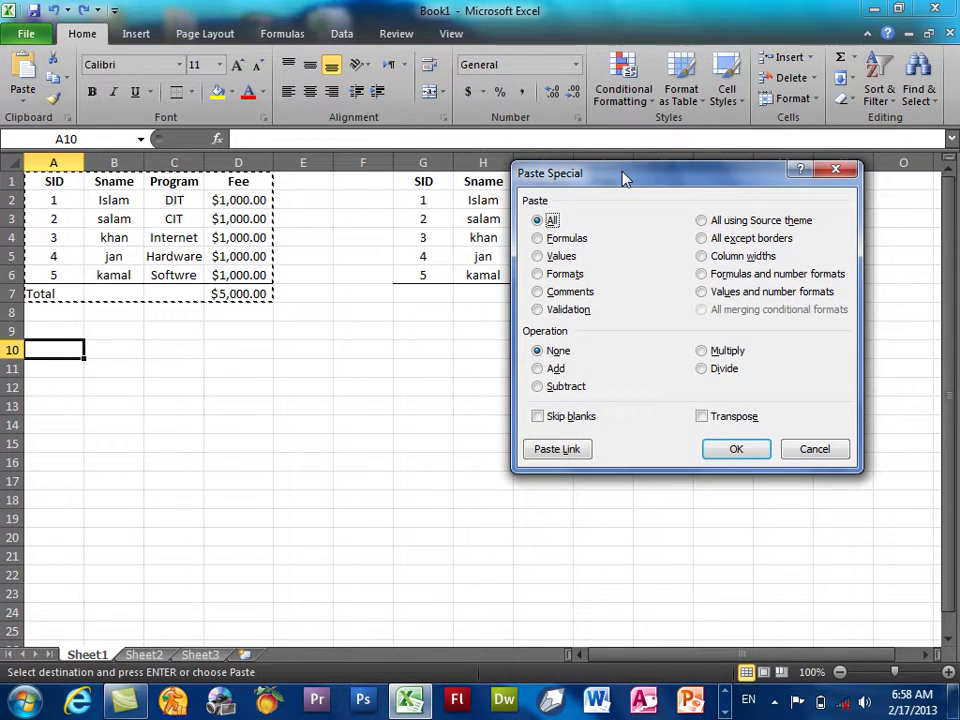
left_click(560, 275)
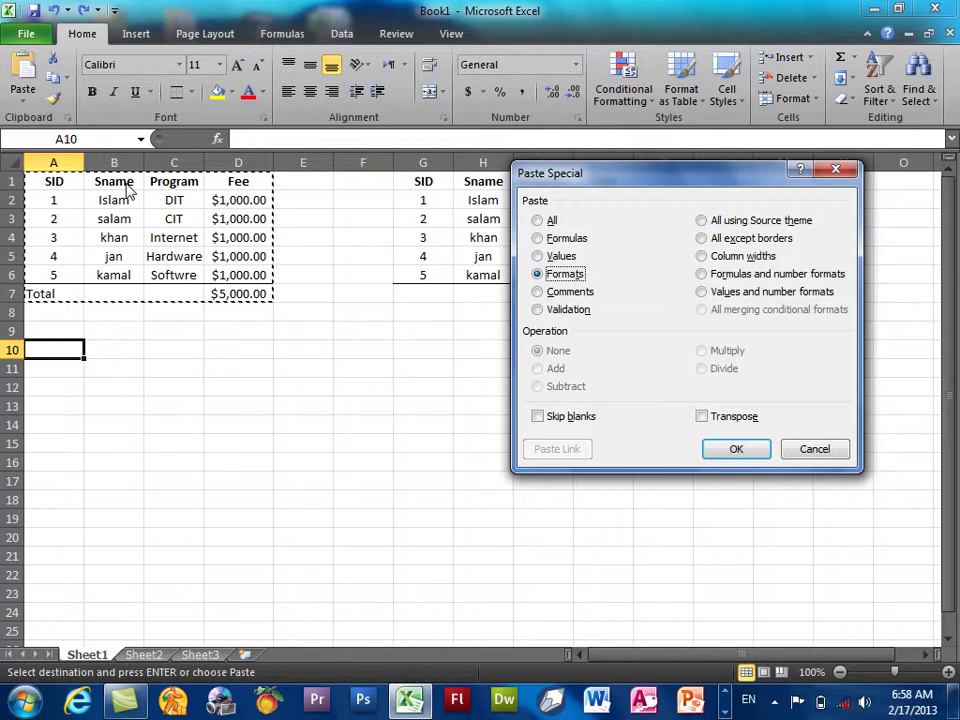
left_click(826, 454)
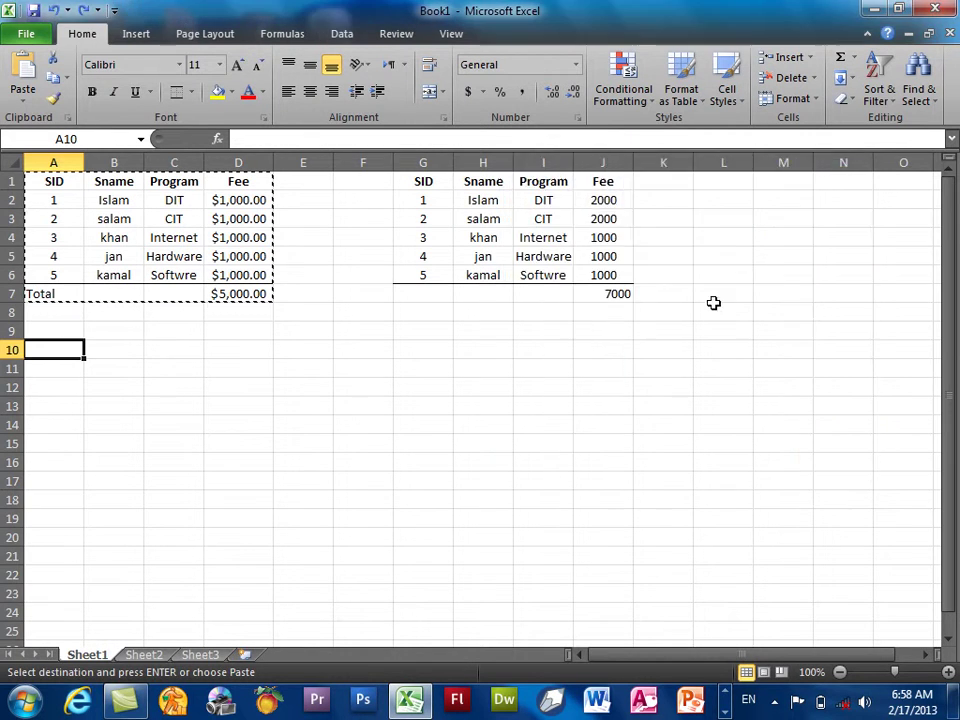
Clear all formats from the second fee table G1:J7.
left_click_drag(617, 292, 425, 185)
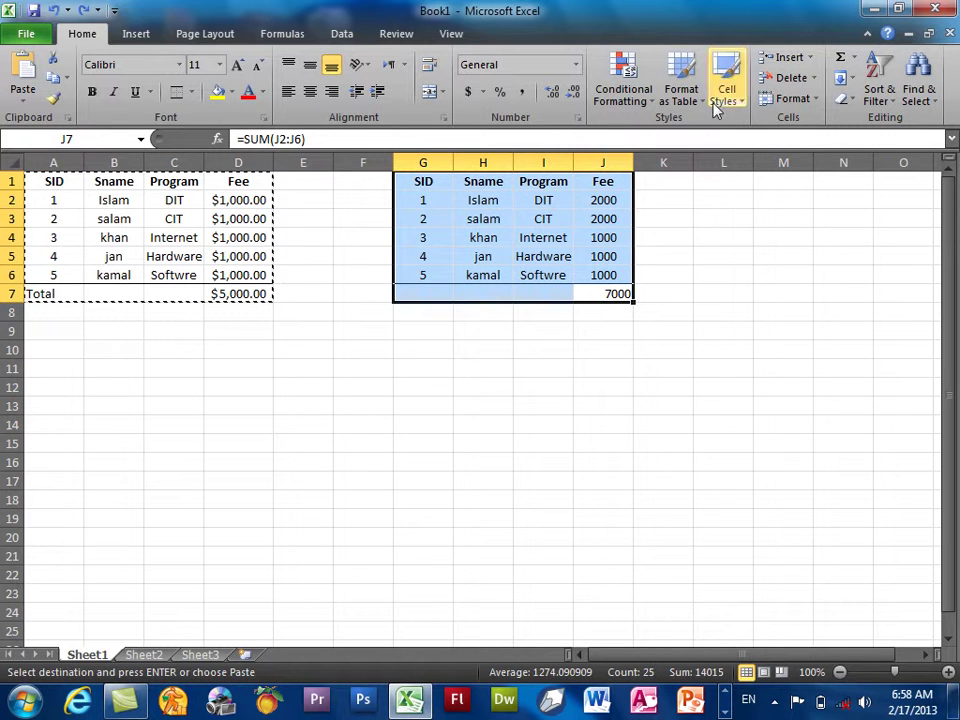
left_click(845, 98)
left_click(858, 143)
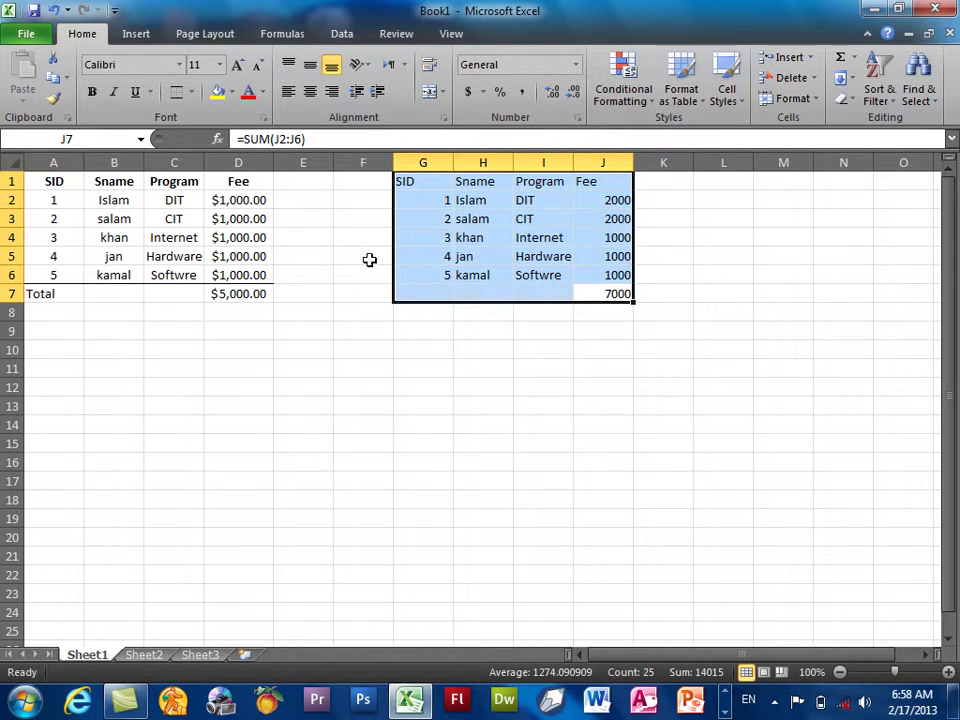
left_click_drag(246, 291, 52, 187)
Copy A1:D7's formatting onto A10 with Paste Special Formats.
right_click(52, 187)
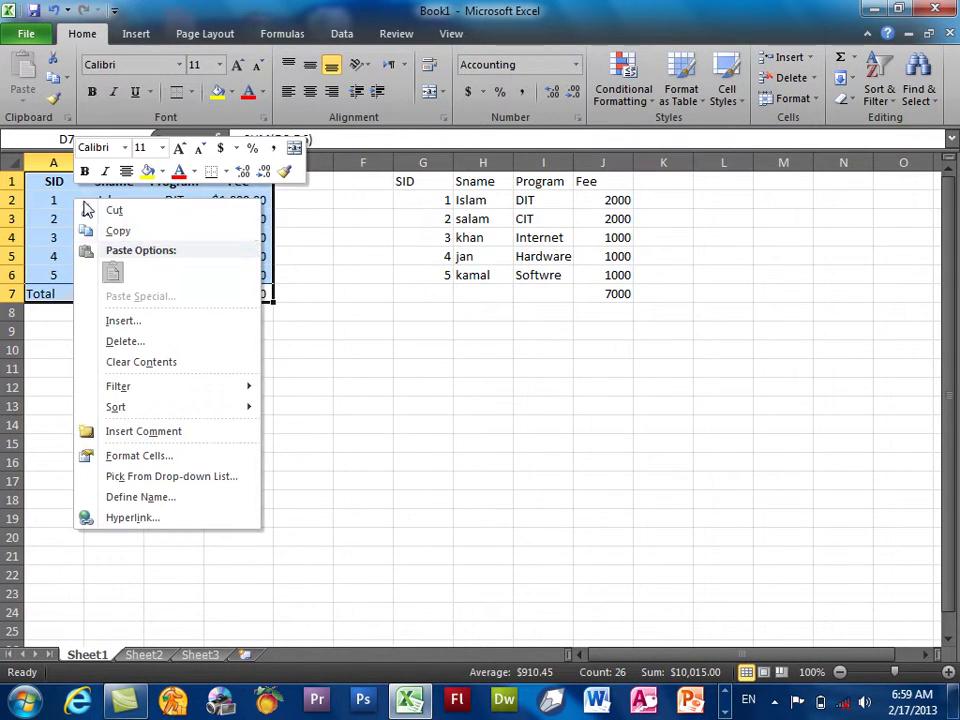
left_click(118, 229)
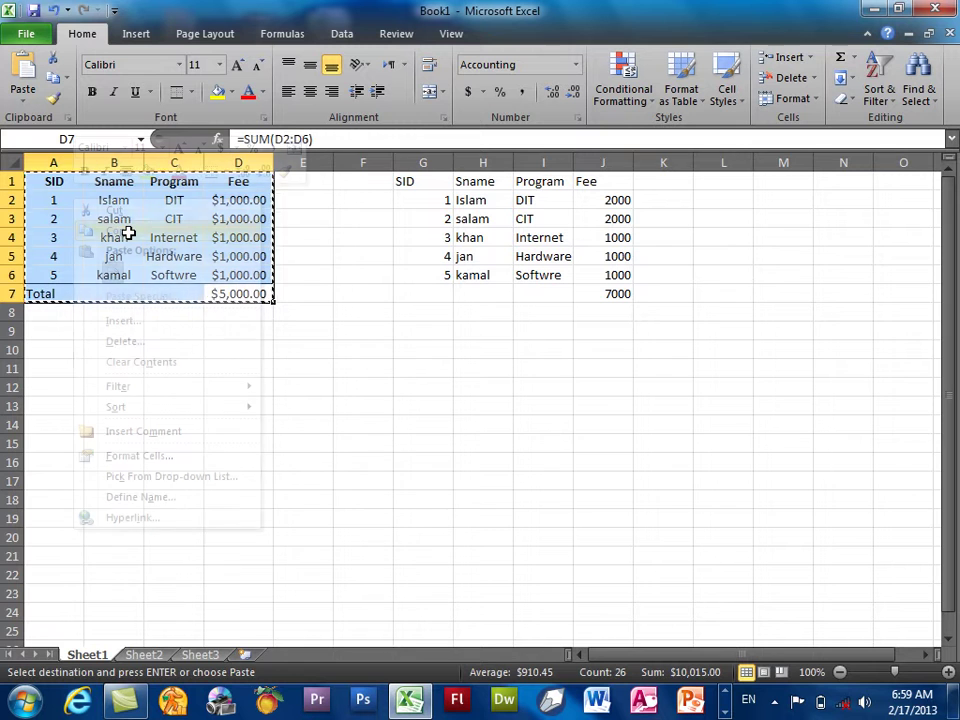
right_click(58, 351)
left_click(140, 120)
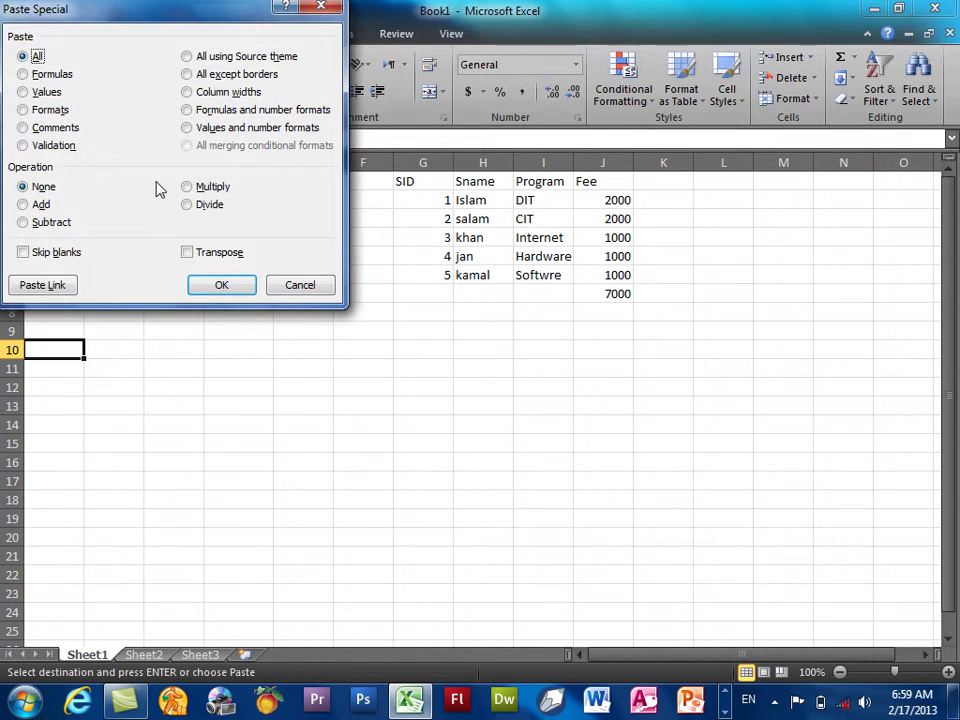
left_click(50, 110)
left_click(221, 286)
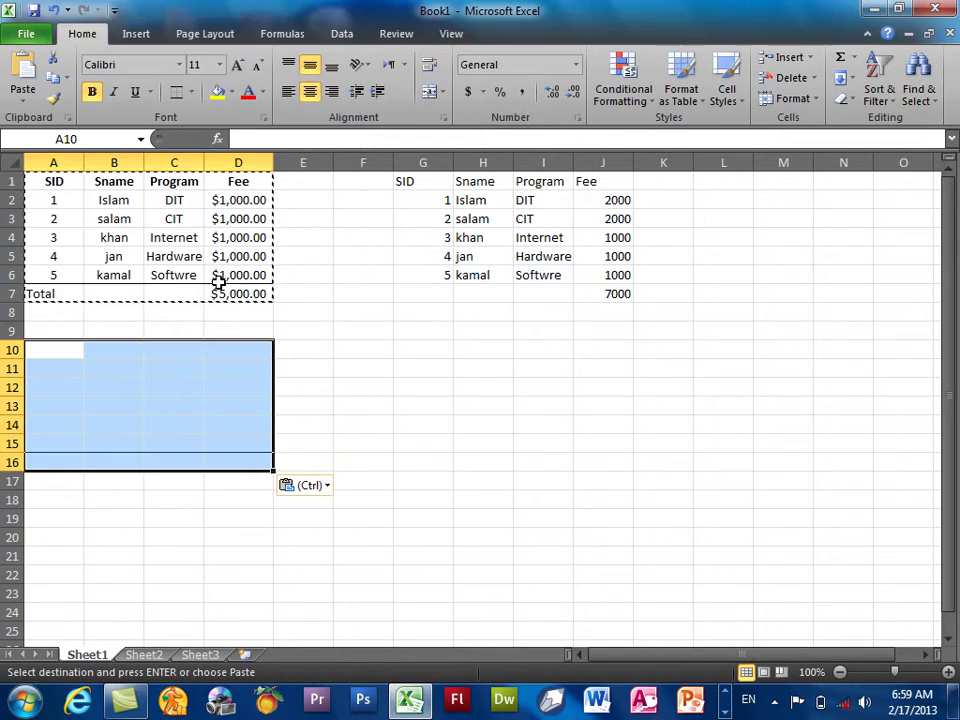
left_click(98, 379)
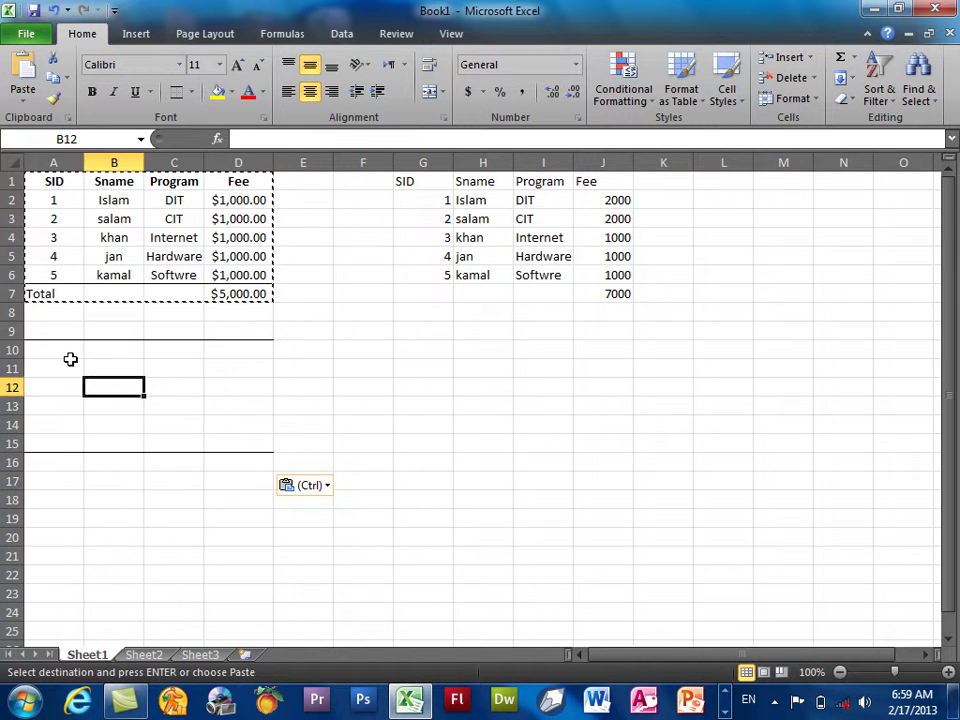
Enter the headings SID, Program and fee in A10:D10.
left_click(68, 350)
type("SID")
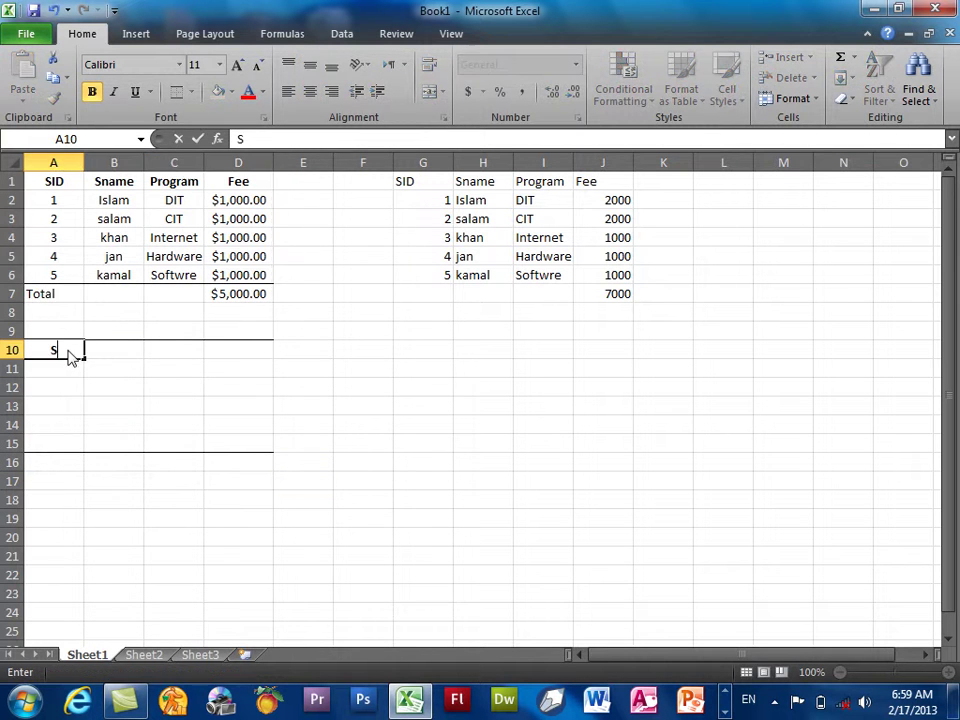
key("Tab")
type("Progra")
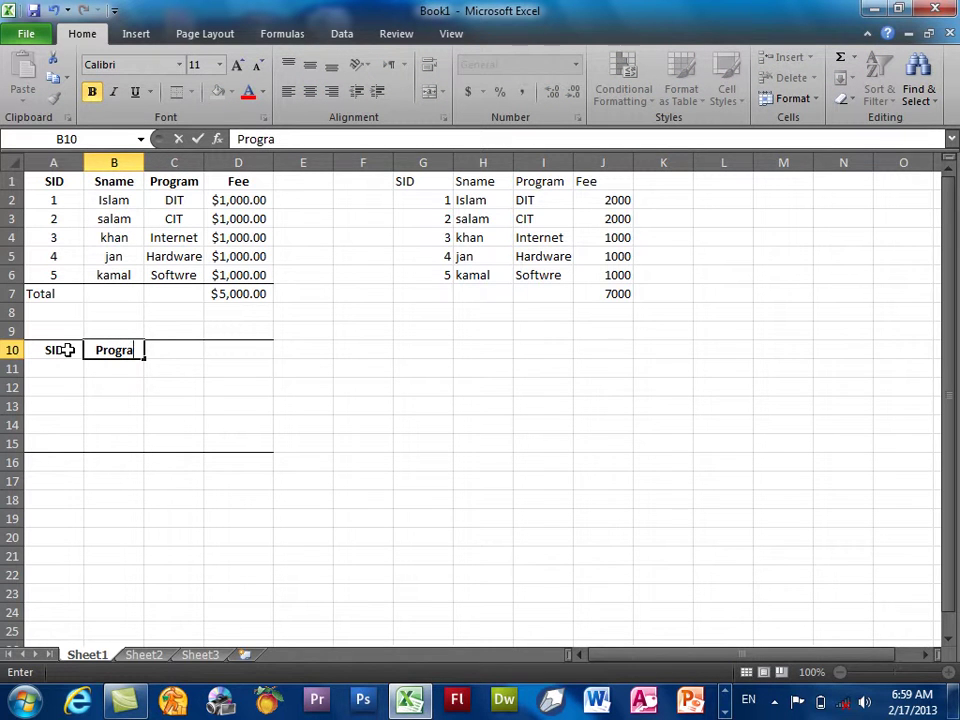
type("m")
key("Tab")
key("Tab")
key("Down")
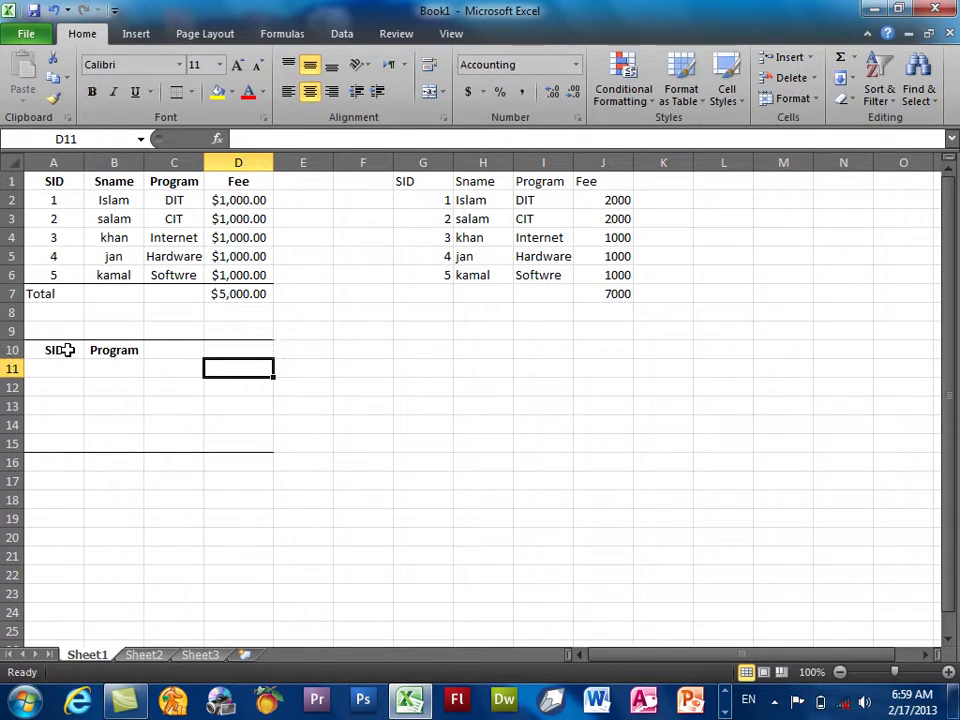
key("Up")
type("fee")
key("Return")
Enter the fees 1000, 1000, 2000 and 3000 in D11:D14.
type("1000")
key("Return")
type("1,000")
key("Return")
type("2000")
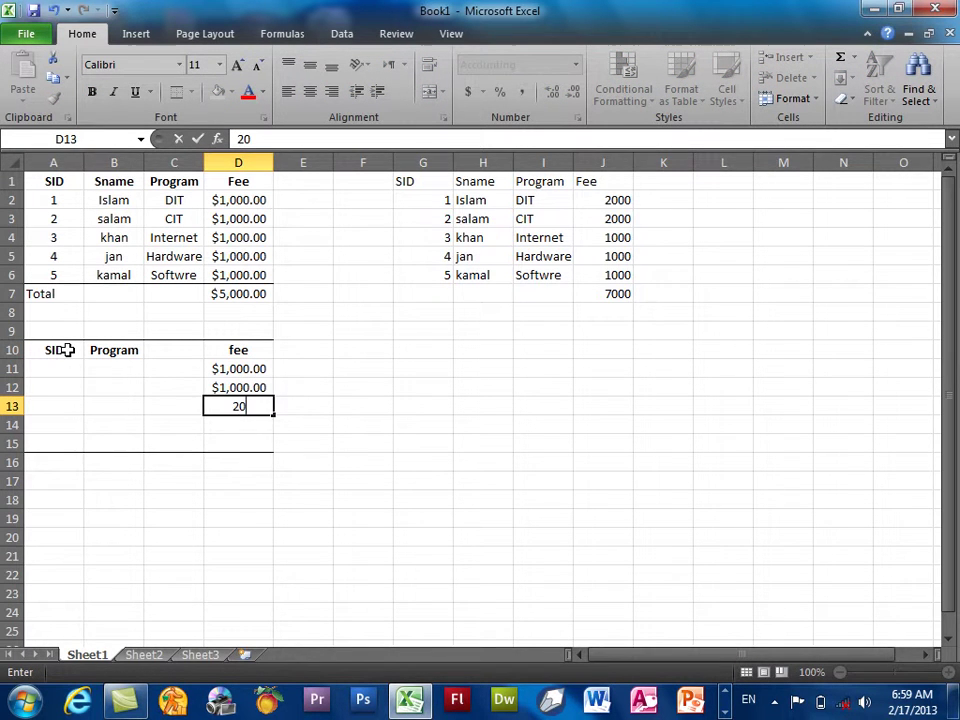
key("Return")
type("3,000")
key("Return")
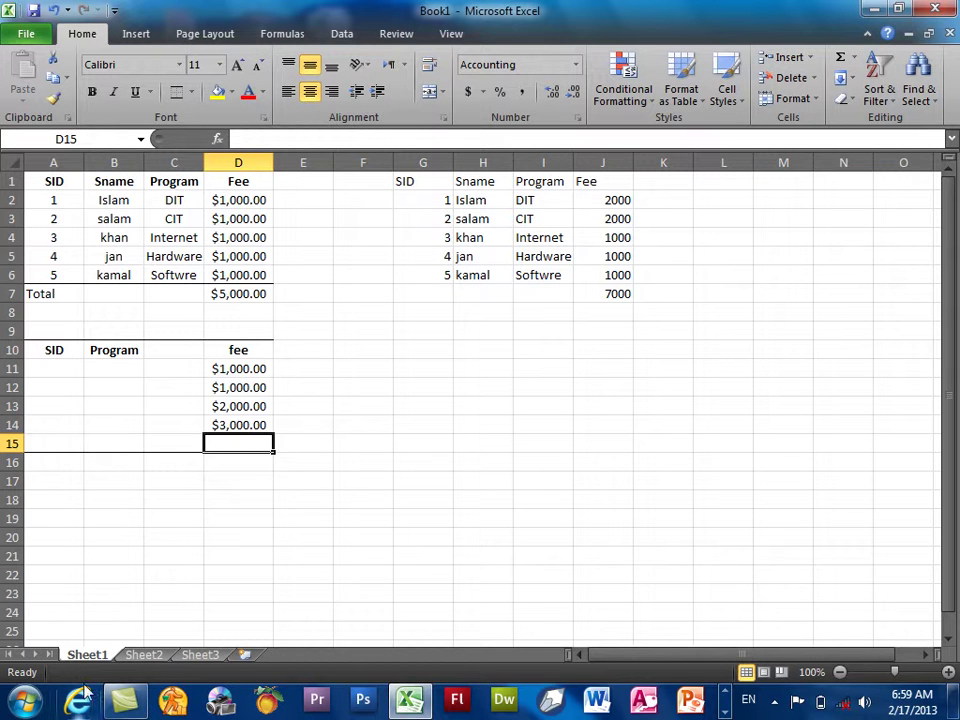
Copy A1:D7 again, open Paste Special at F10, then cancel without pasting.
left_click_drag(248, 296, 54, 184)
right_click(60, 208)
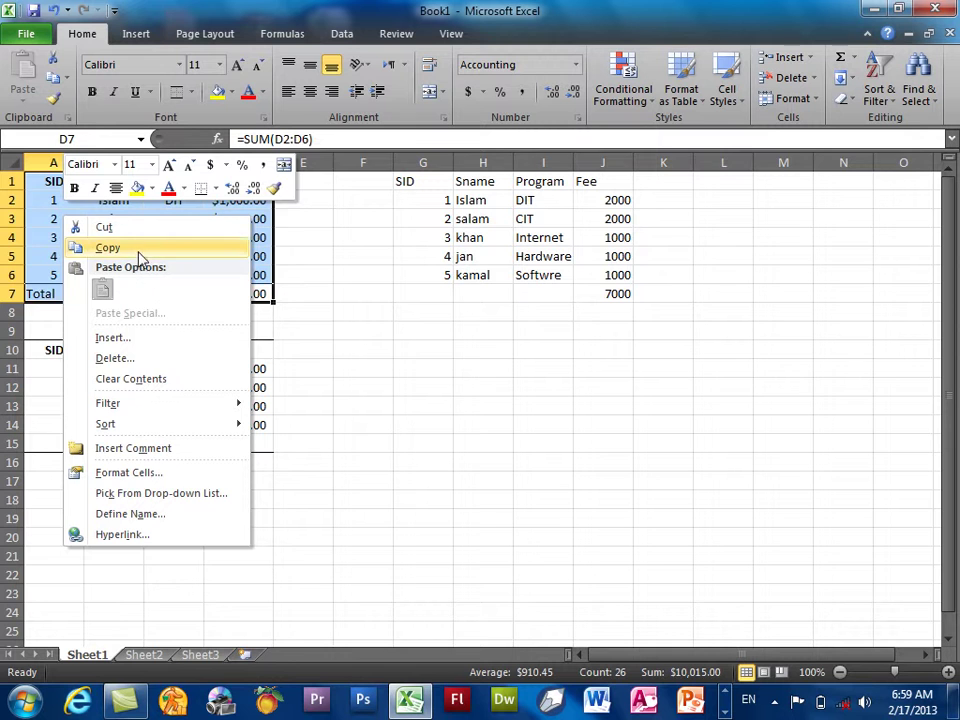
left_click(138, 250)
right_click(362, 347)
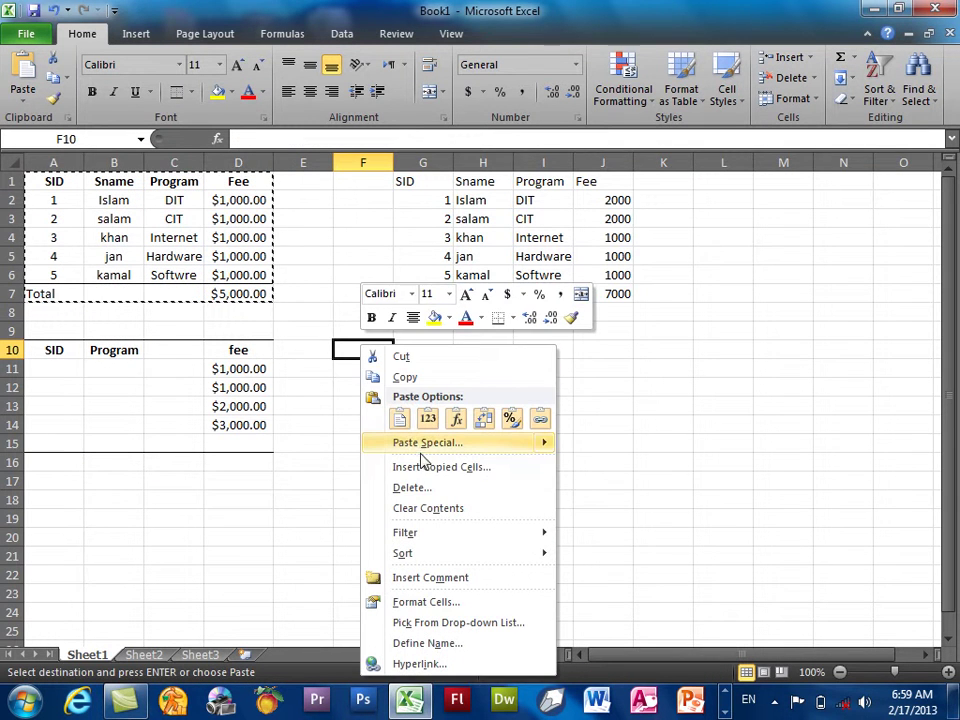
left_click(422, 444)
mouse_move(354, 322)
left_mouse_down()
mouse_move(664, 8)
mouse_move(662, 20)
left_mouse_up()
left_click(834, 287)
left_click(285, 274)
key("Escape")
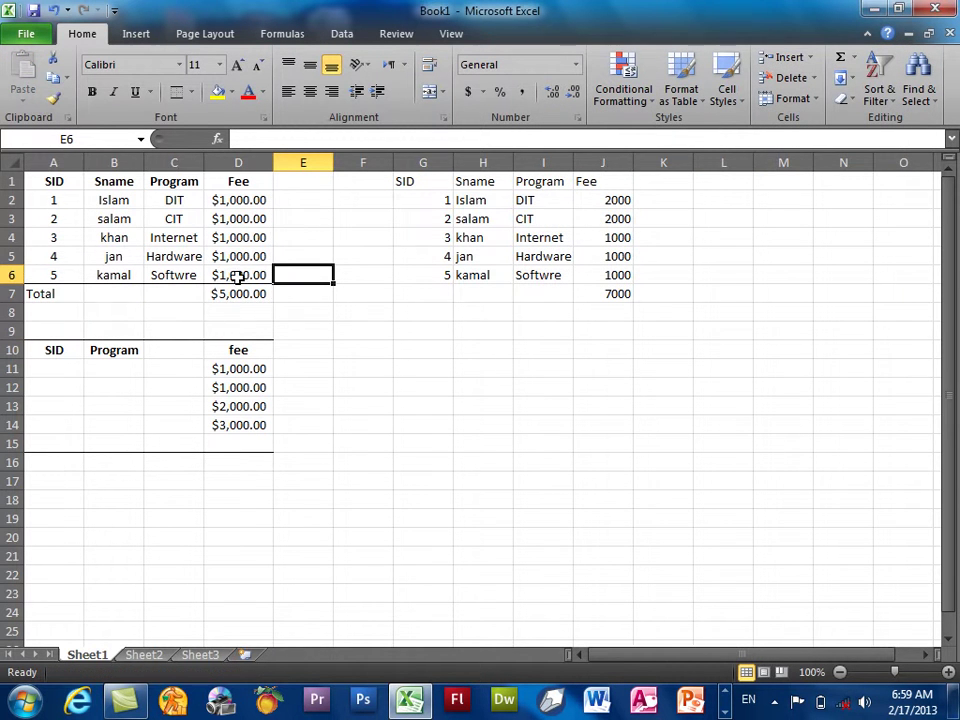
left_click(228, 288)
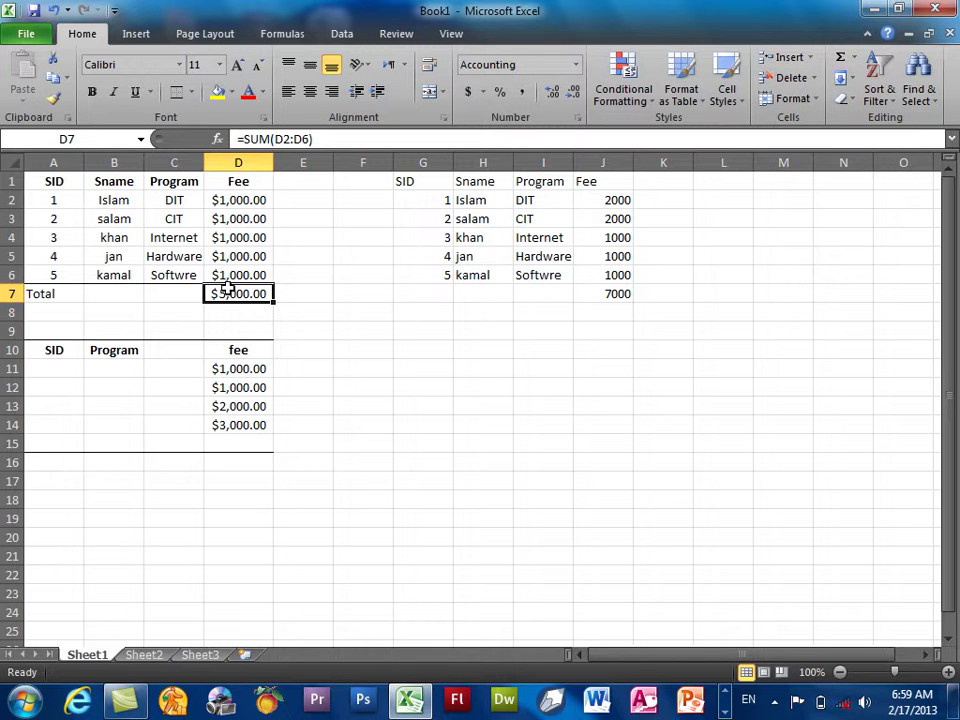
Insert a comment 'this is the total salary' on the $5,000.00 total in D7.
right_click(228, 289)
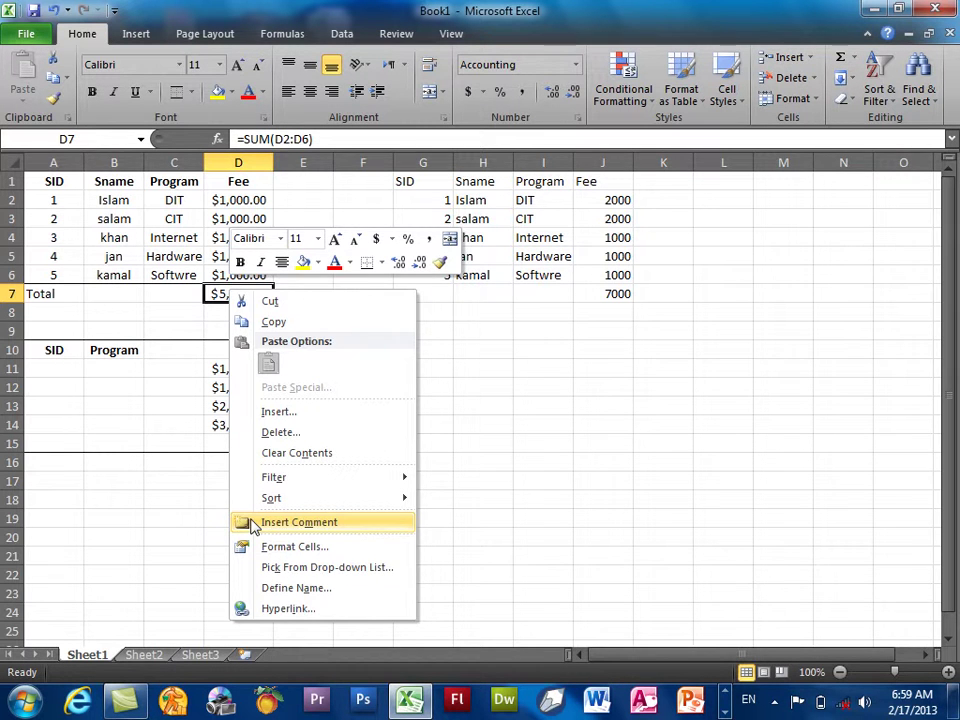
key("Escape")
right_click(236, 288)
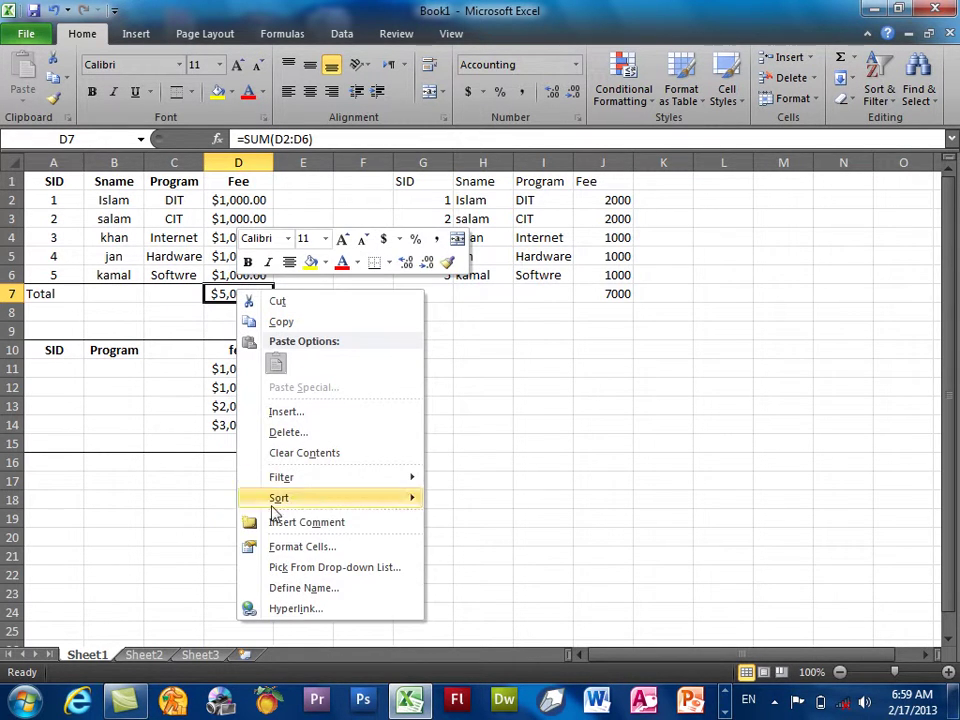
left_click(396, 30)
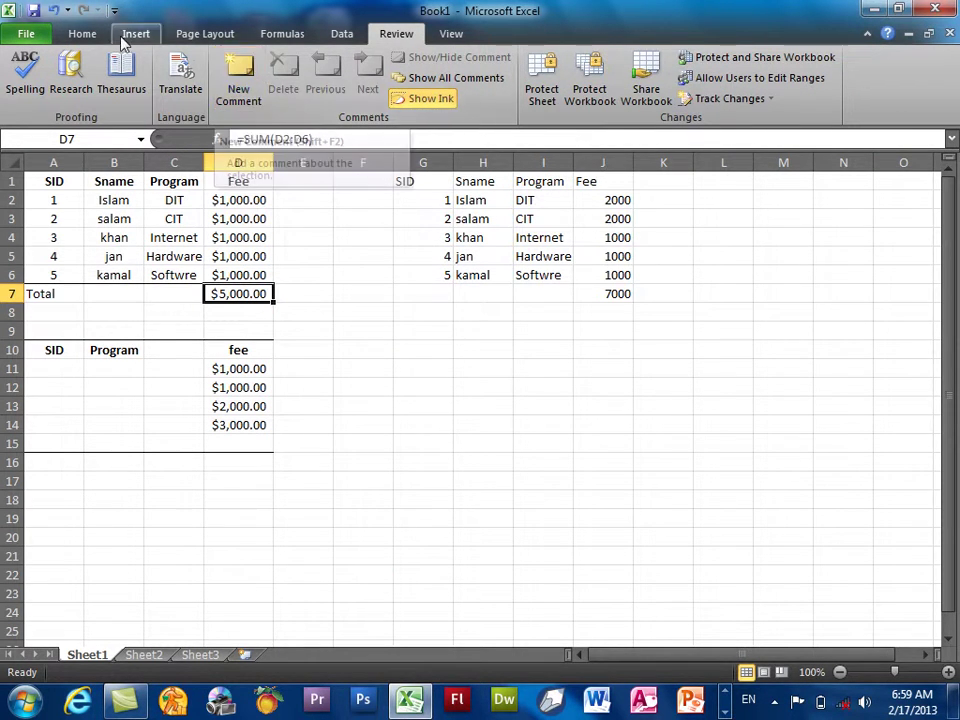
left_click(81, 36)
right_click(232, 291)
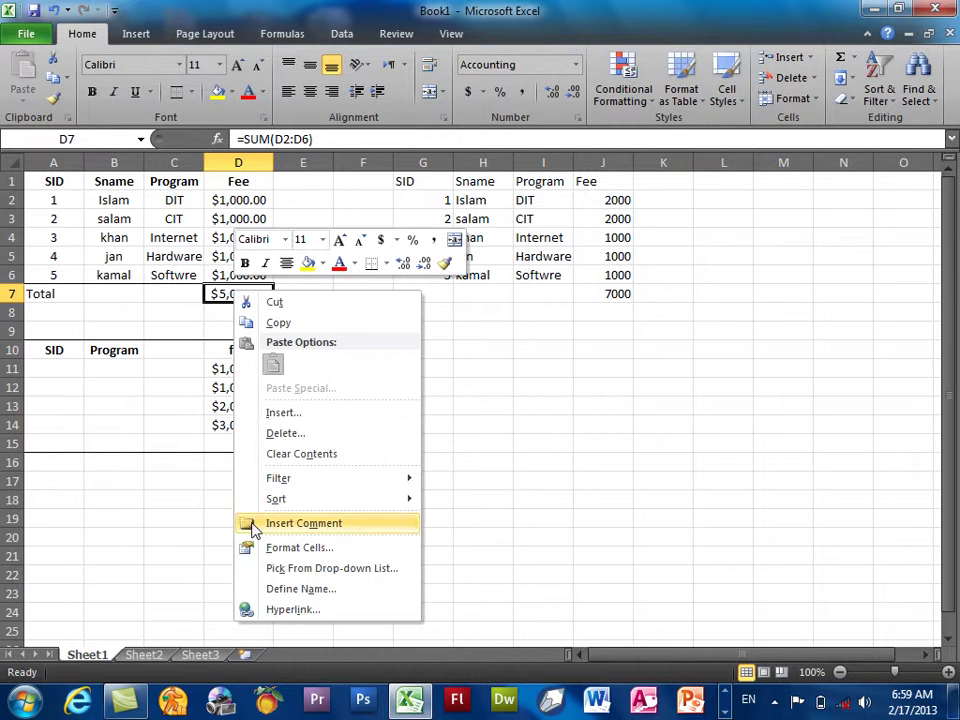
left_click(254, 521)
type("this is the")
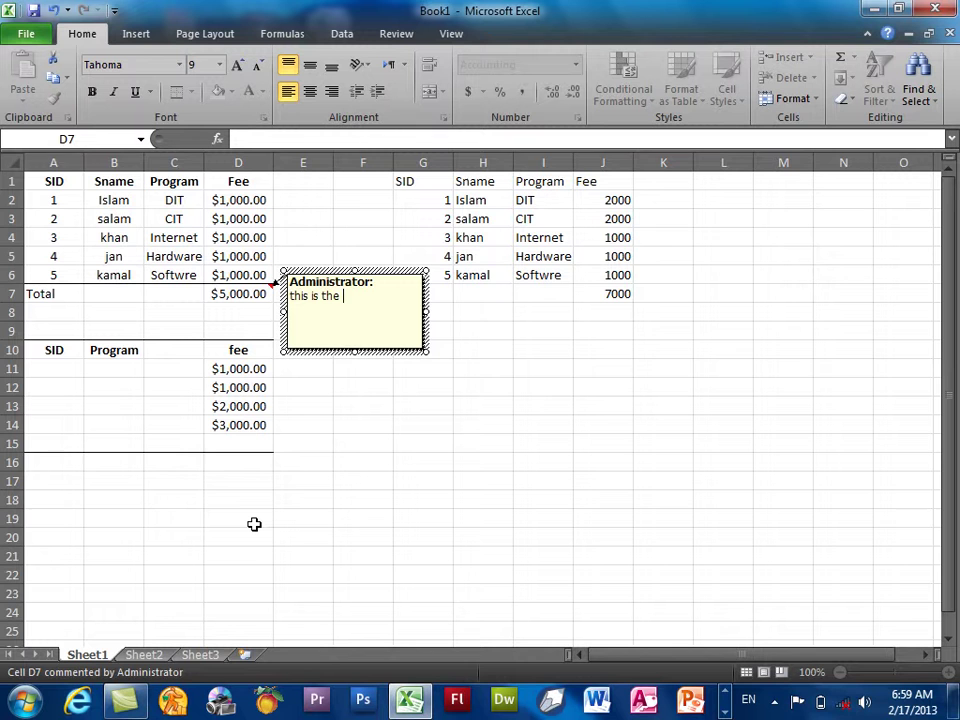
type("total salary")
left_click(360, 574)
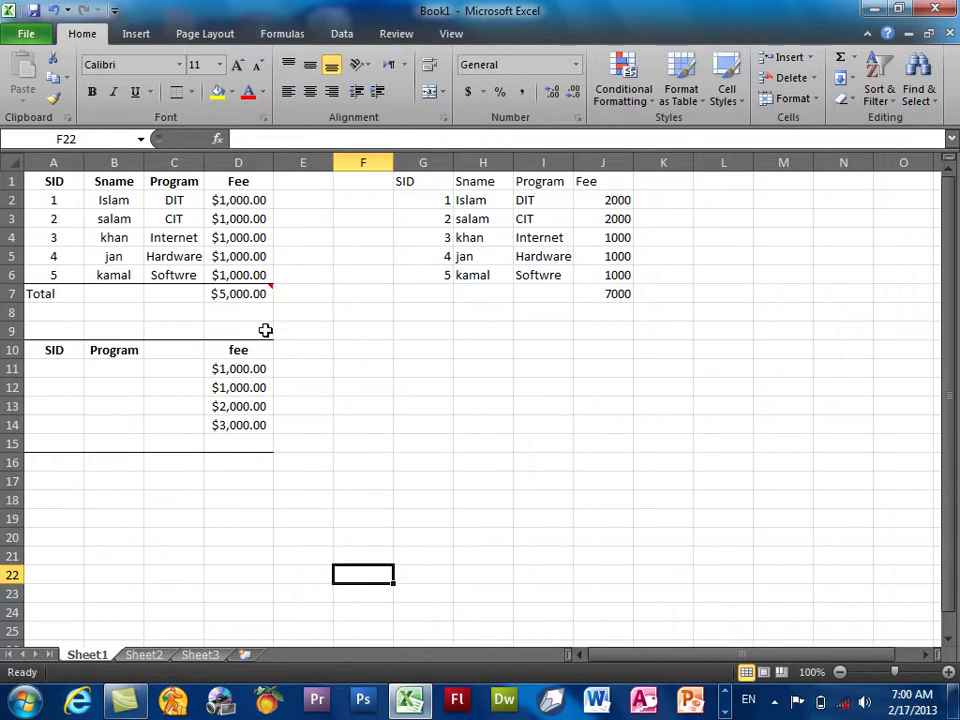
Copy D7's comment onto J7 using Paste Special Comments.
left_click(248, 288)
left_click(610, 289)
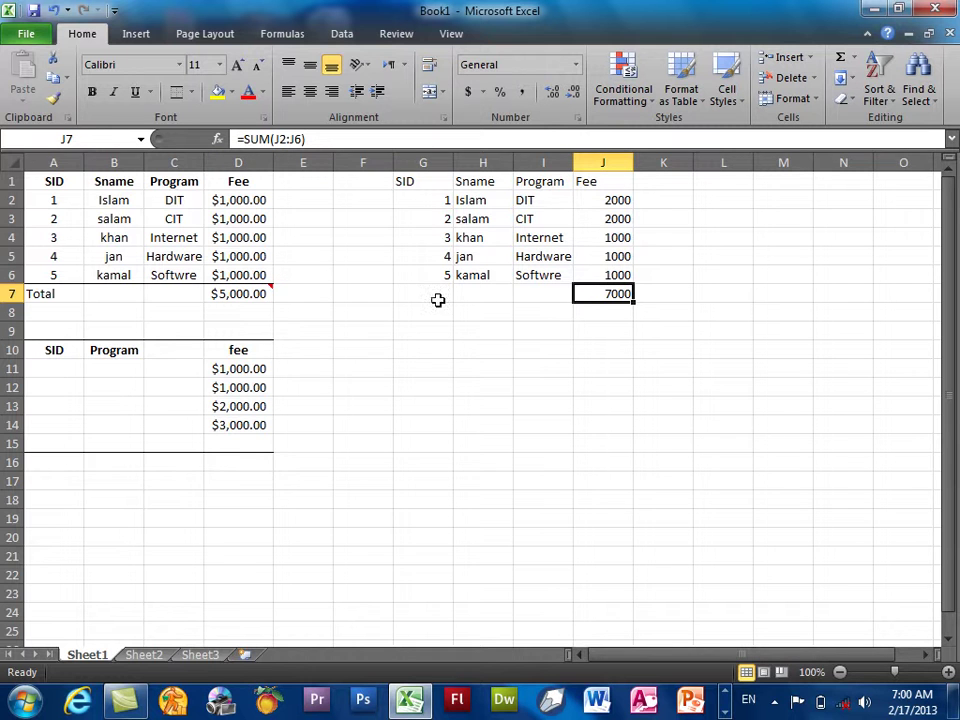
right_click(253, 298)
left_click(257, 327)
right_click(600, 290)
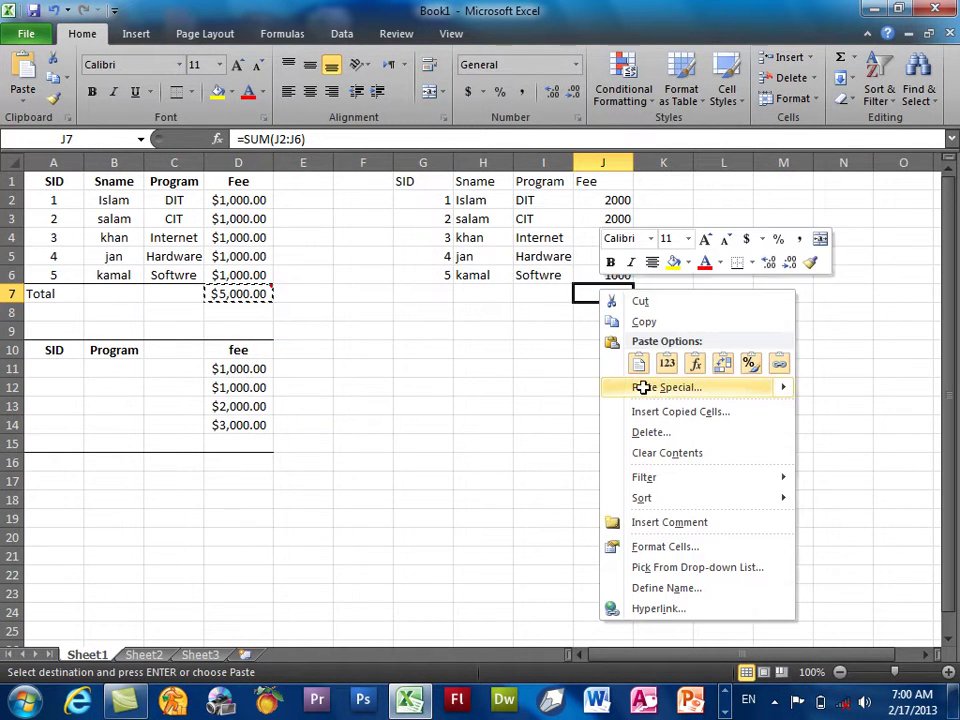
left_click(645, 392)
left_click(508, 351)
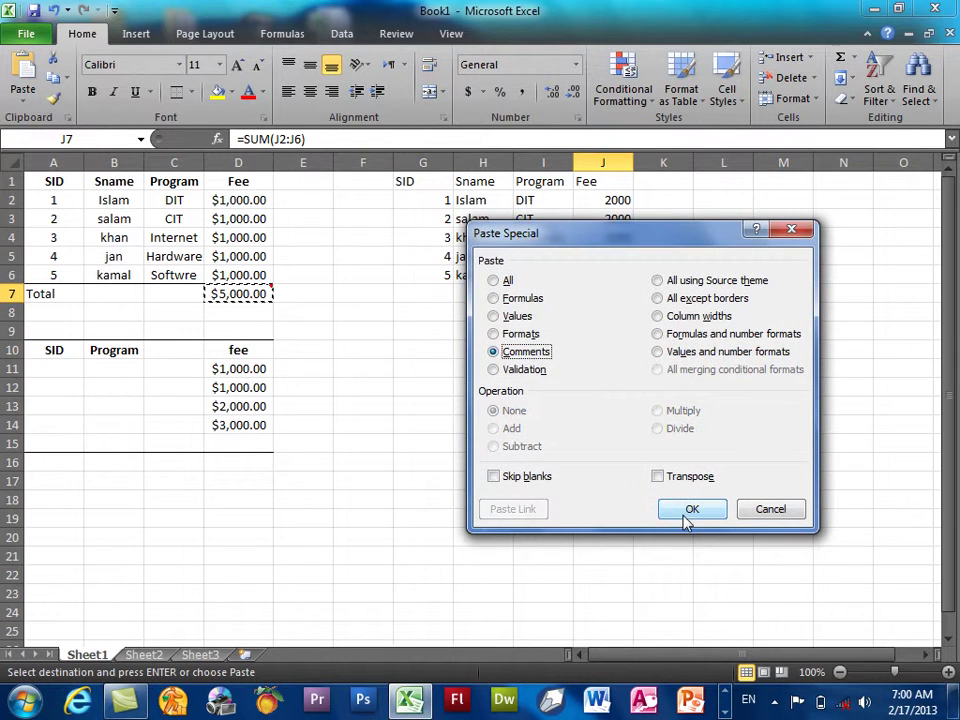
left_click(686, 510)
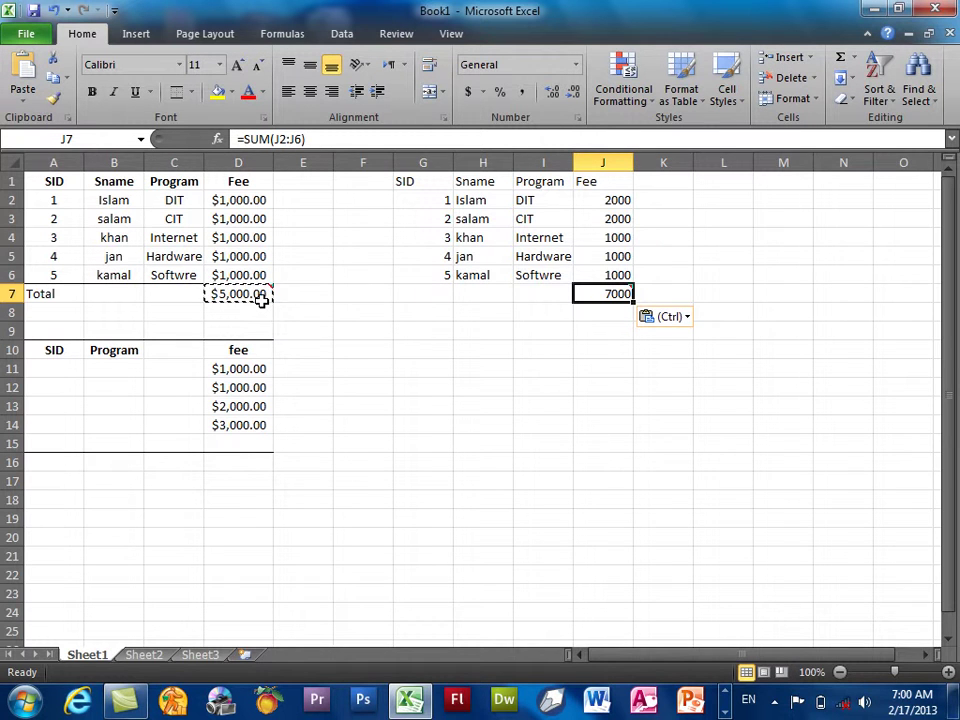
Copy the whole table A1:D7, open Paste Special at G12, then cancel.
key("Escape")
mouse_move(261, 294)
left_mouse_down()
mouse_move(107, 192)
mouse_move(64, 178)
left_mouse_up()
right_click(82, 185)
left_click(124, 227)
right_click(438, 395)
left_click(503, 163)
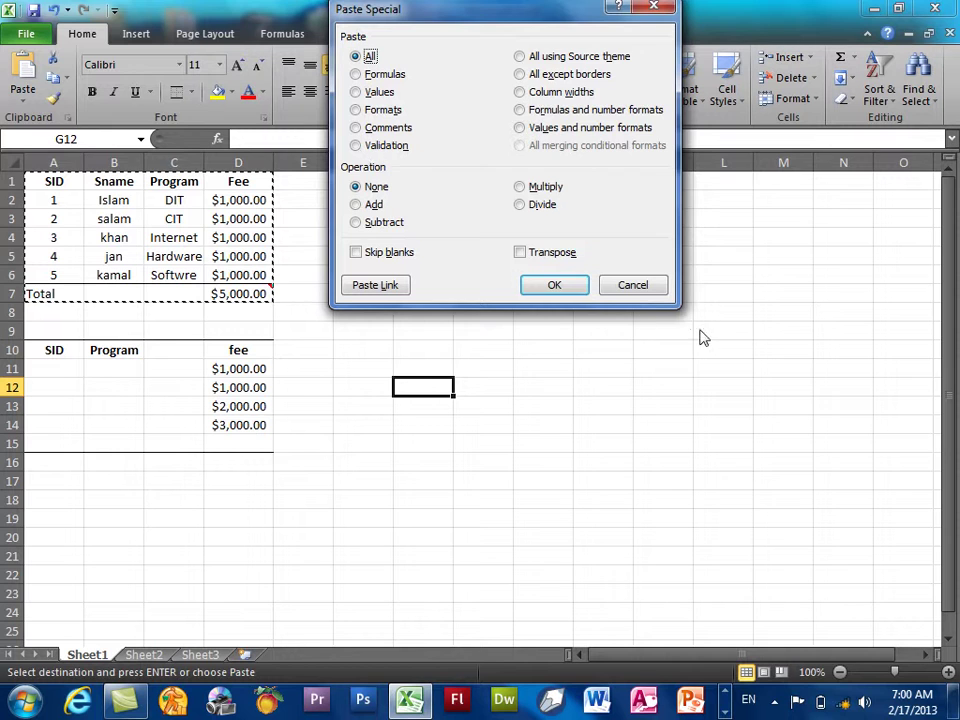
left_click(617, 285)
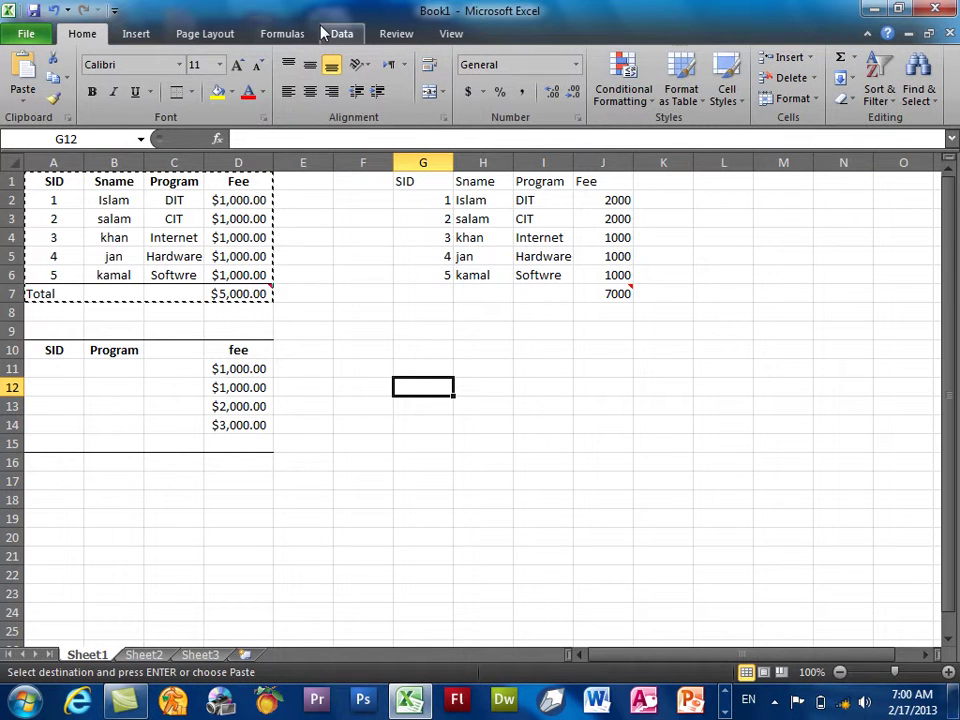
Add a Program heading in H10 and restrict H11:H16 to a list: DIT, CIT, Internet.
left_click(505, 344)
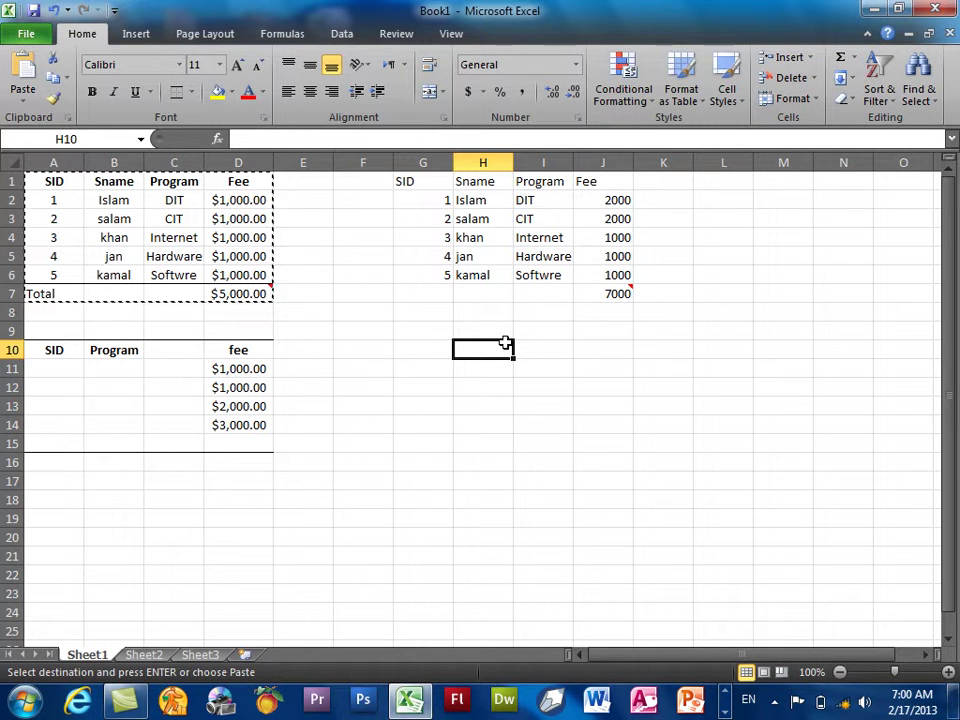
type("Program")
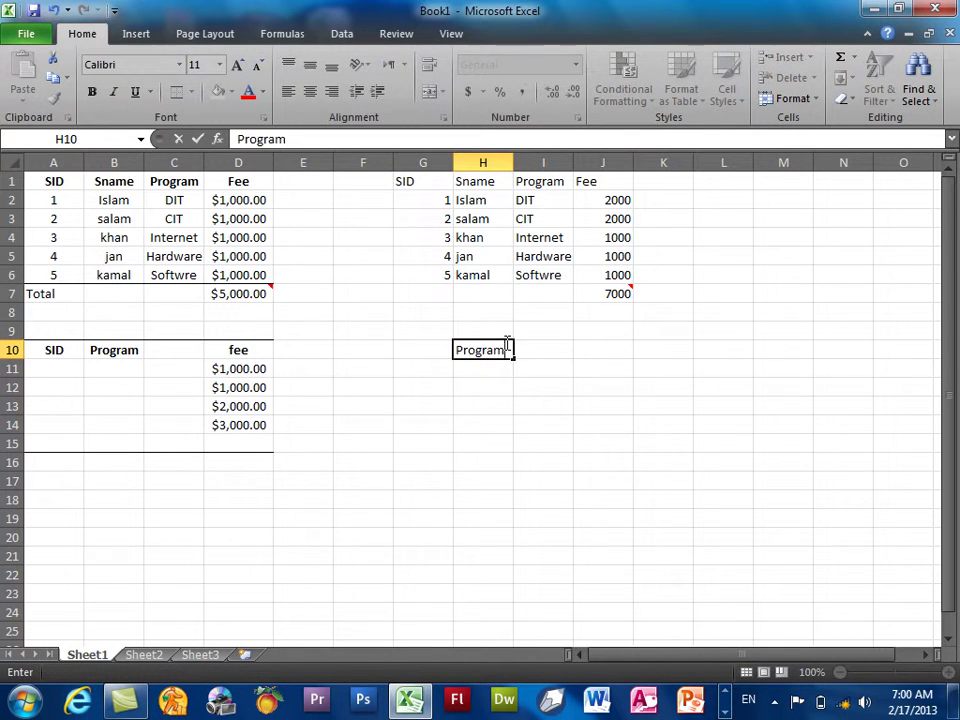
key("Return")
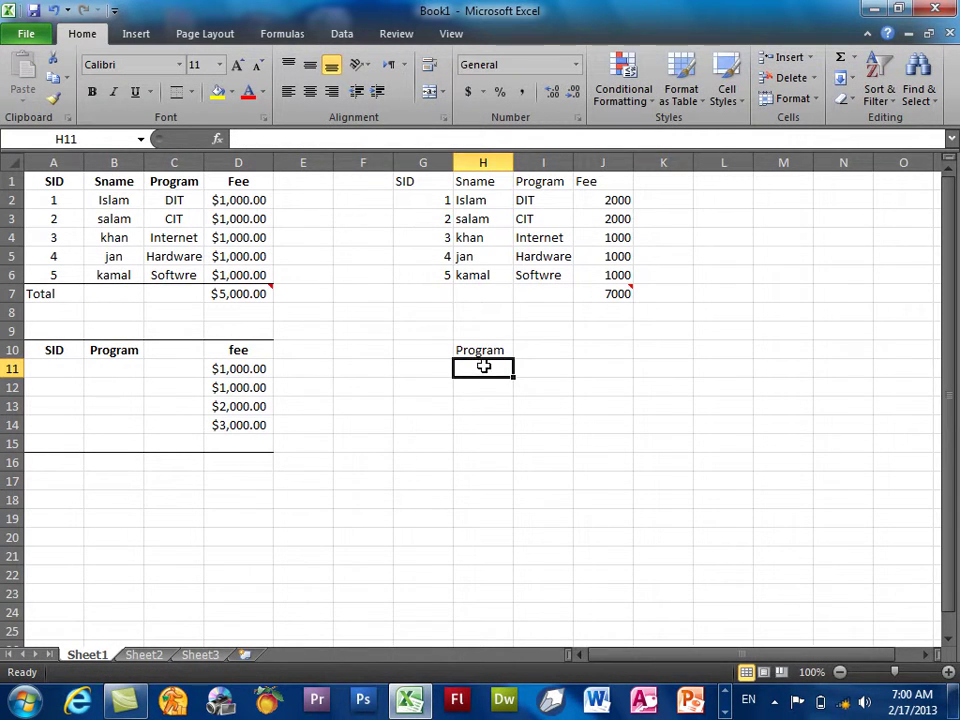
left_click_drag(484, 366, 483, 445)
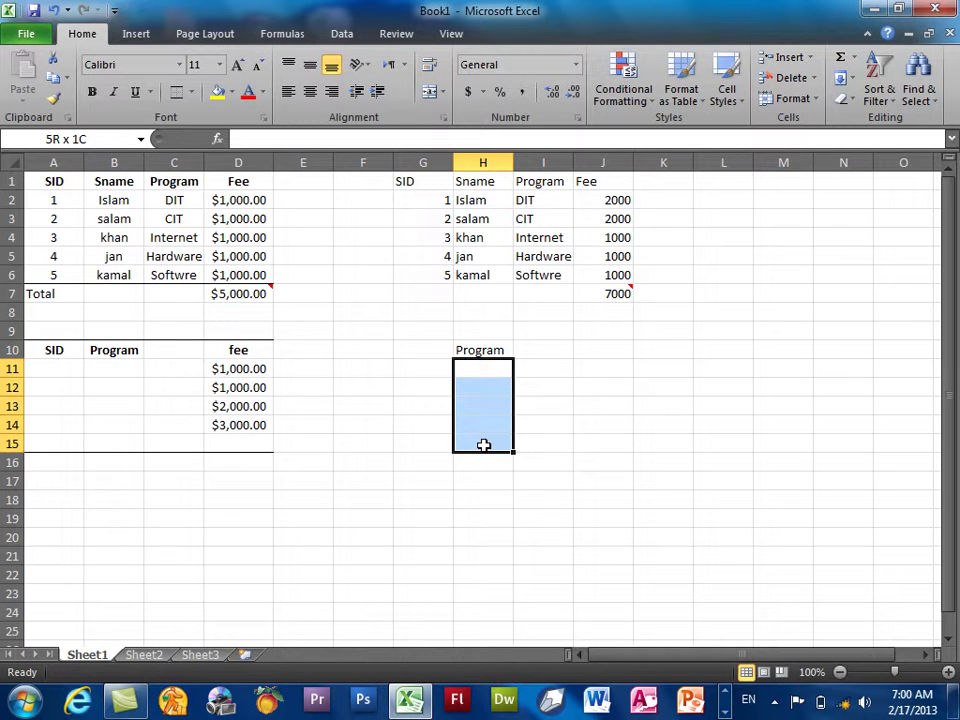
left_click_drag(483, 445, 480, 459)
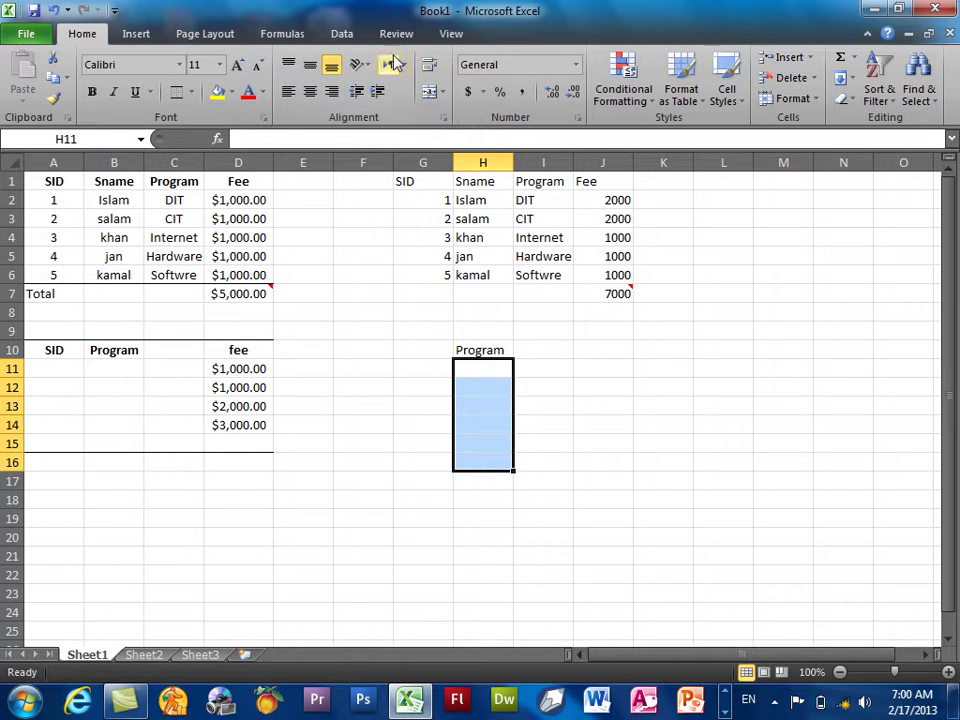
left_click(348, 35)
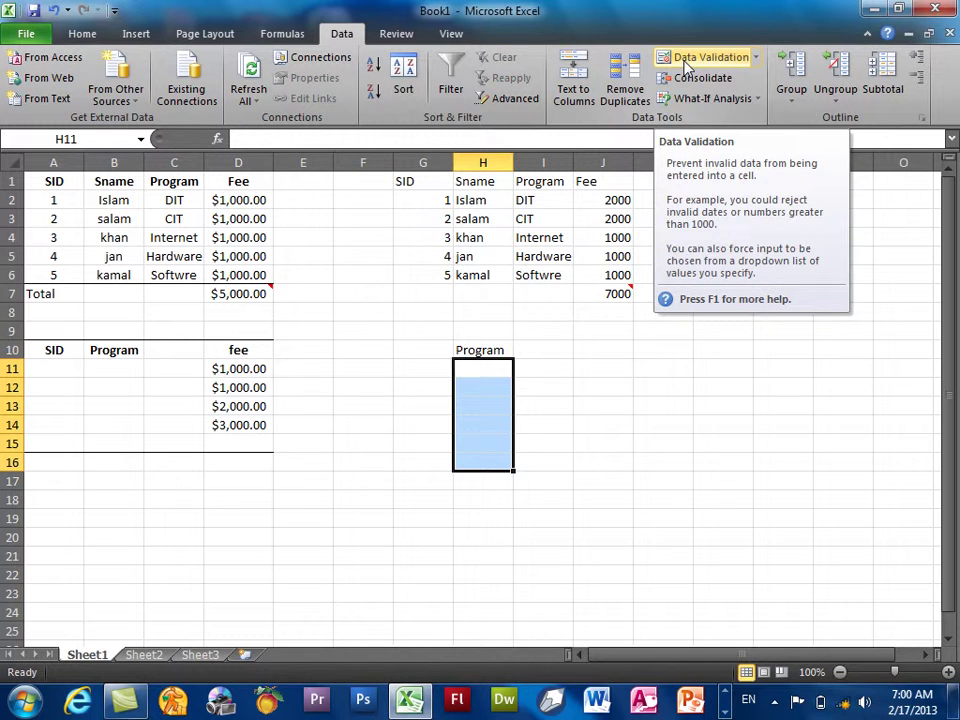
left_click(686, 60)
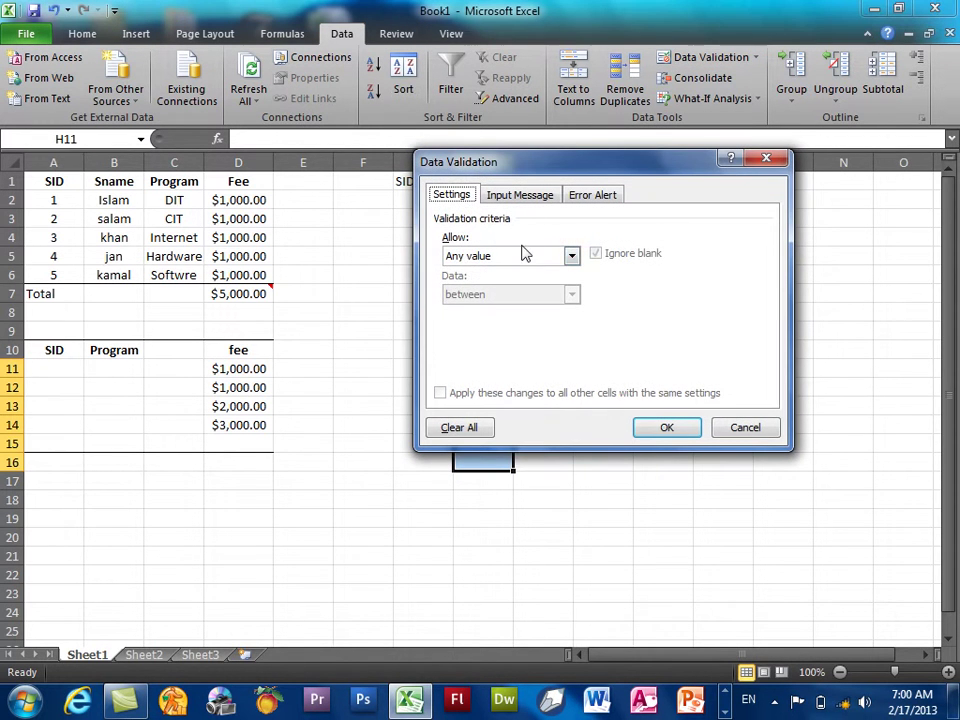
left_click(571, 256)
left_click(490, 309)
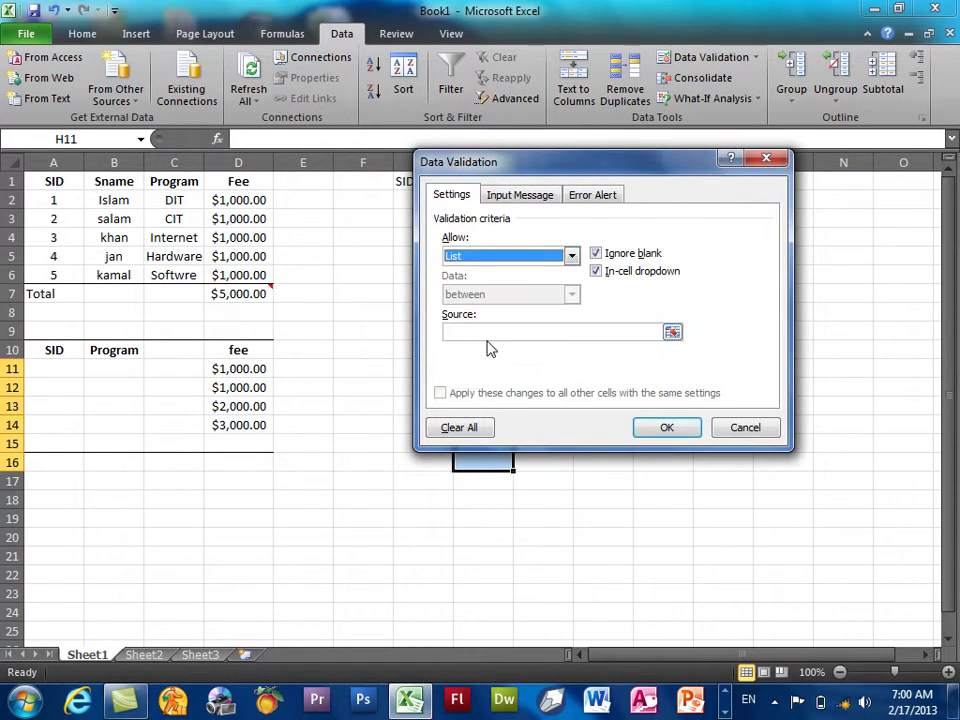
left_click(493, 336)
type("DIT,CIT,Internet")
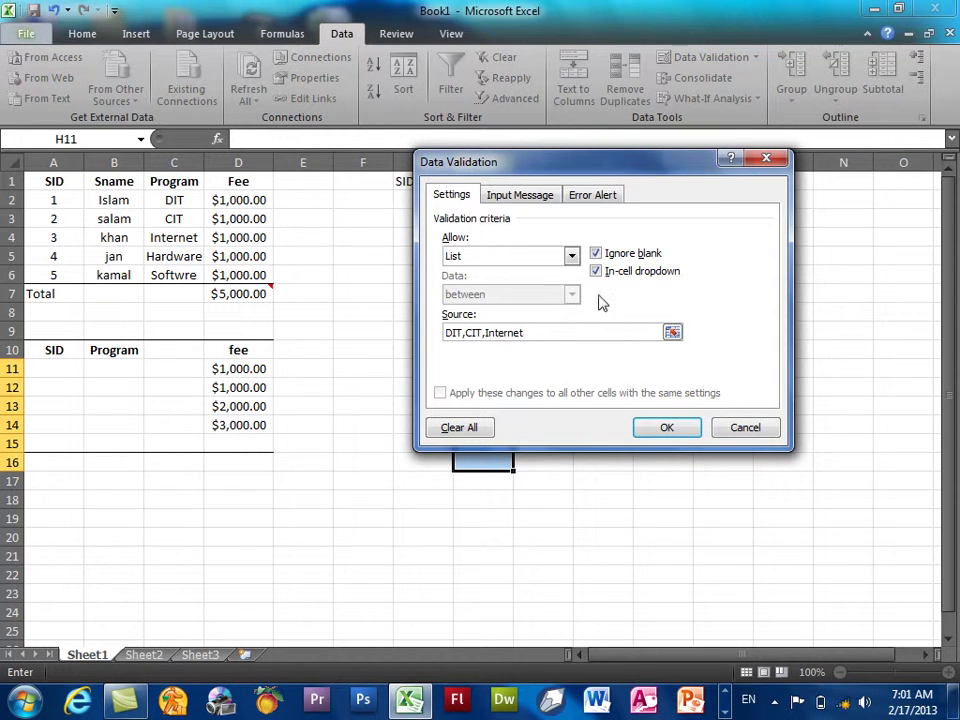
left_click(670, 428)
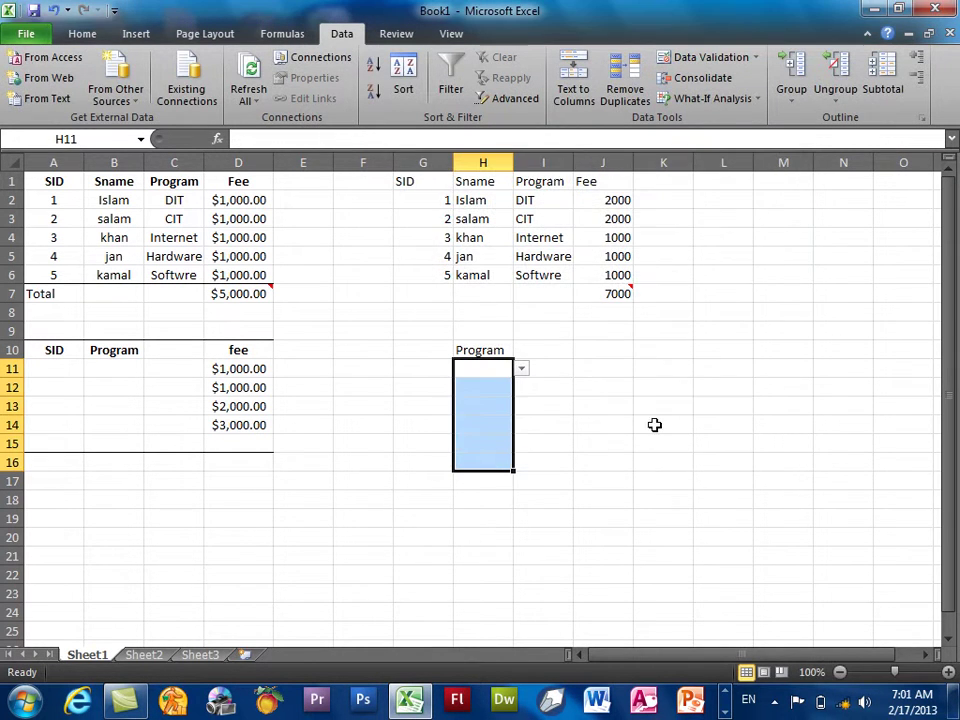
Enter DIT and CIT in H11:H12, then test the rule by entering Hardware.
left_click(494, 371)
type("DI")
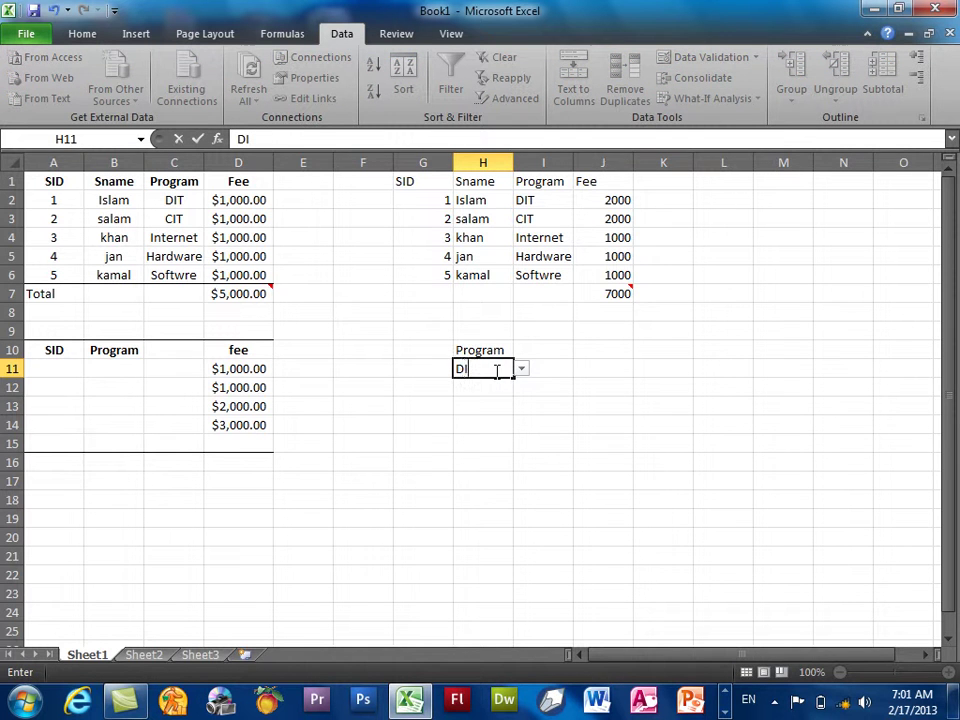
type("T")
key("Return")
type("CIT")
key("Return")
type("Hardware")
key("Return")
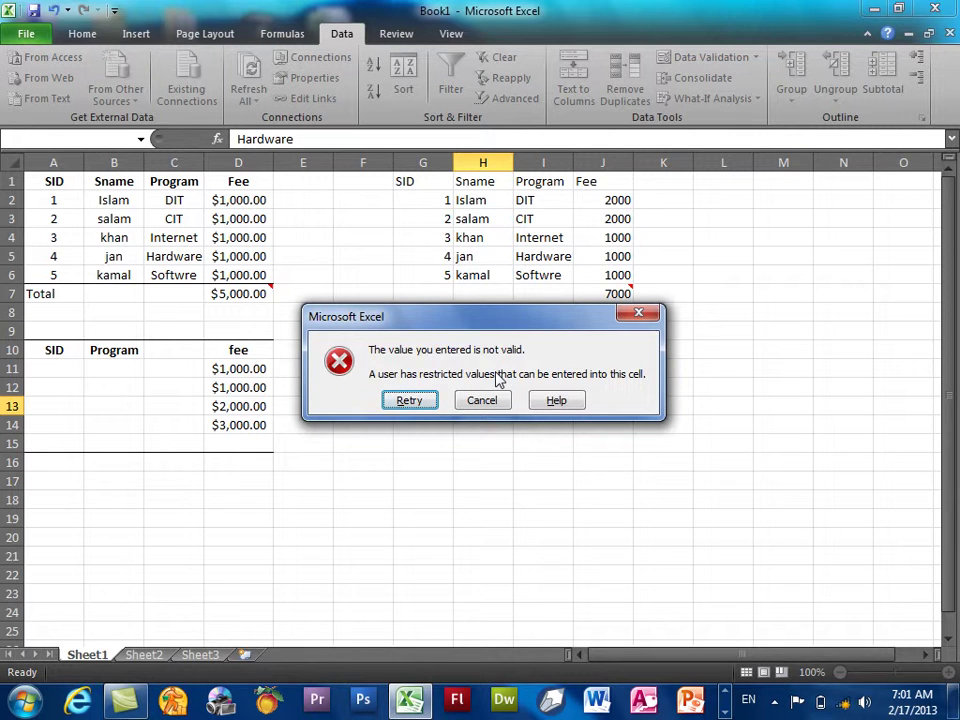
Cancel the rejected Hardware entry and add a Program heading in L10.
key("Escape")
key("Right")
key("Right")
key("Right")
key("Right")
key("Up")
key("Up")
key("Up")
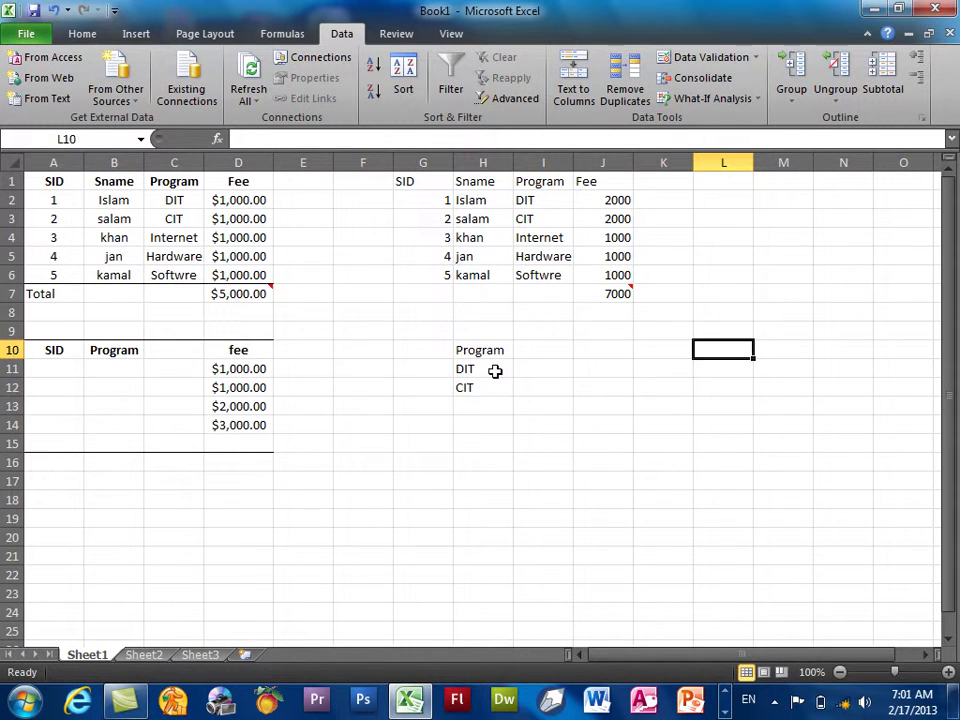
type("Pro")
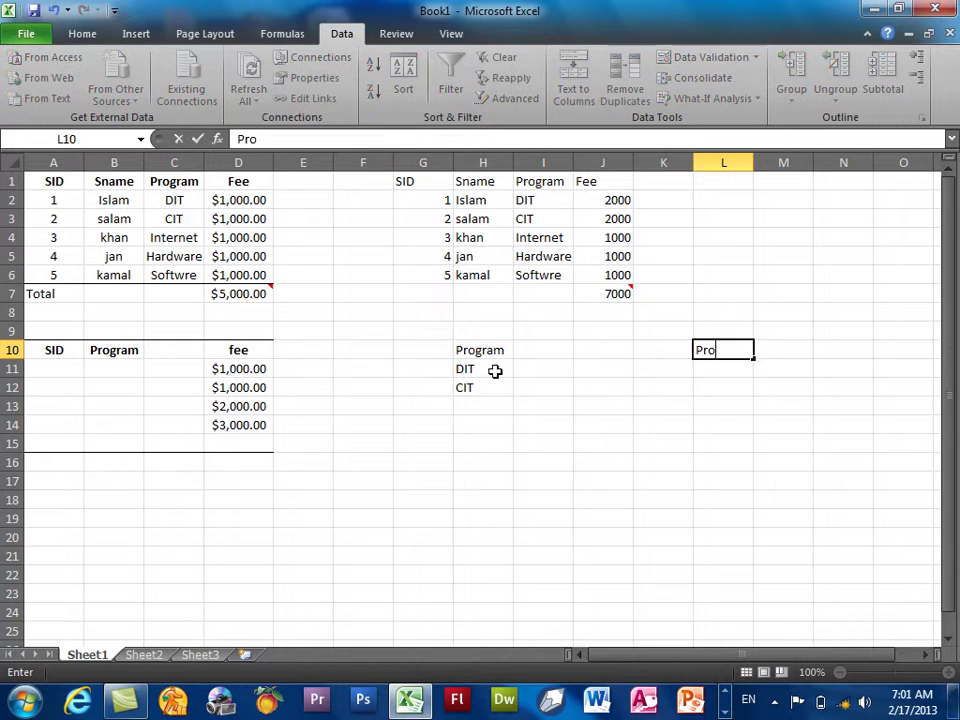
type("gram")
key("Return")
Enter Hardware in L11, then delete it.
type("Hardware")
key("Return")
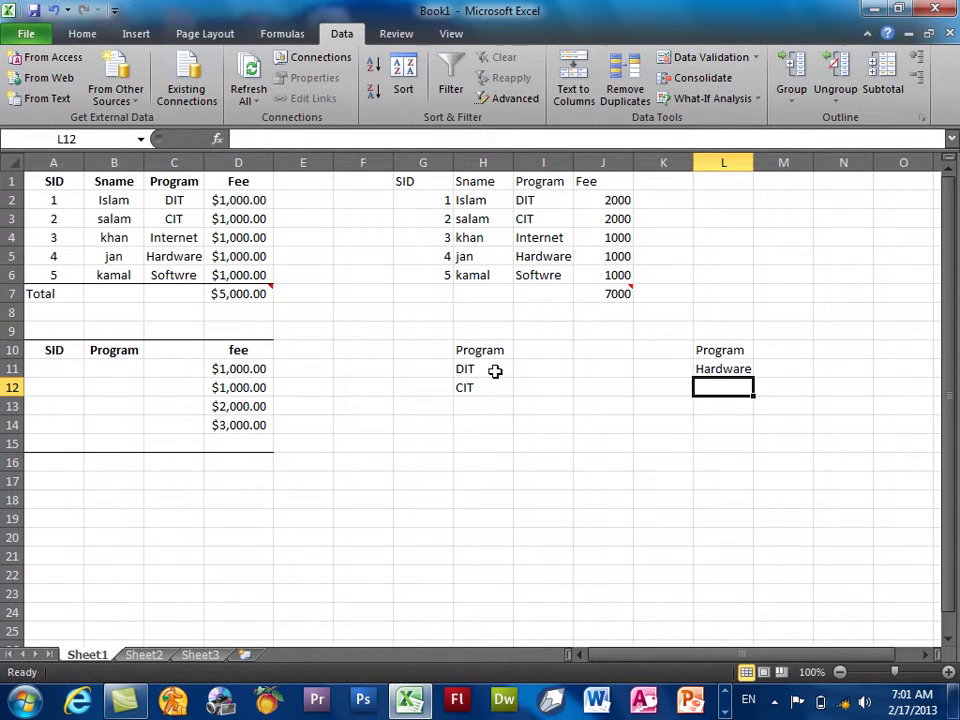
key("Up")
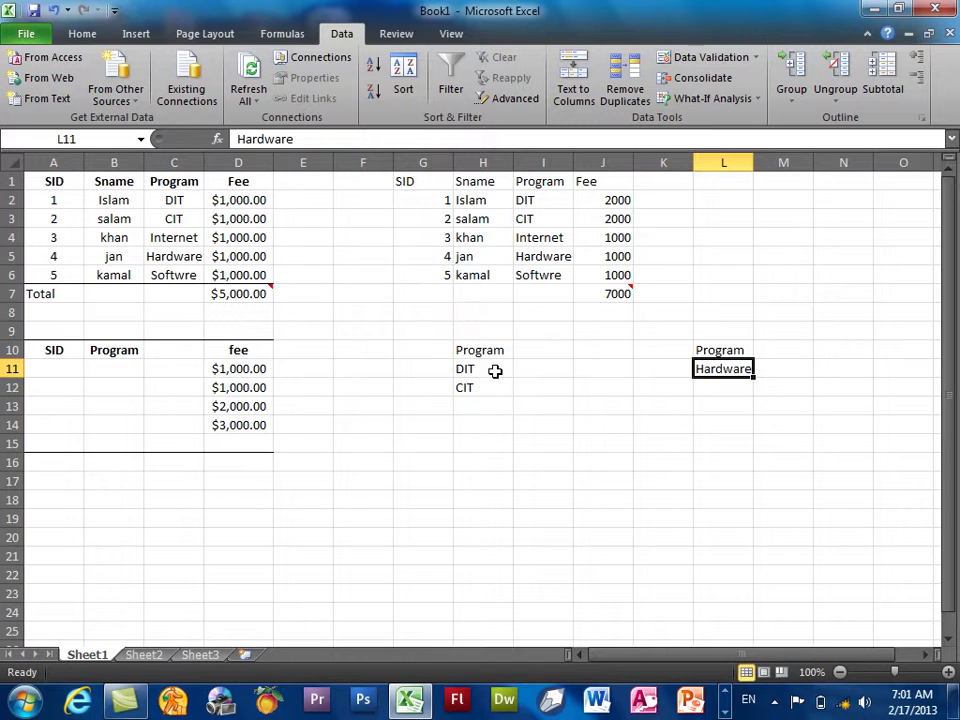
key("Delete")
Copy H11:H14 and paste only its DIT/CIT/Internet list validation onto L11:L18.
left_click_drag(490, 372, 471, 456)
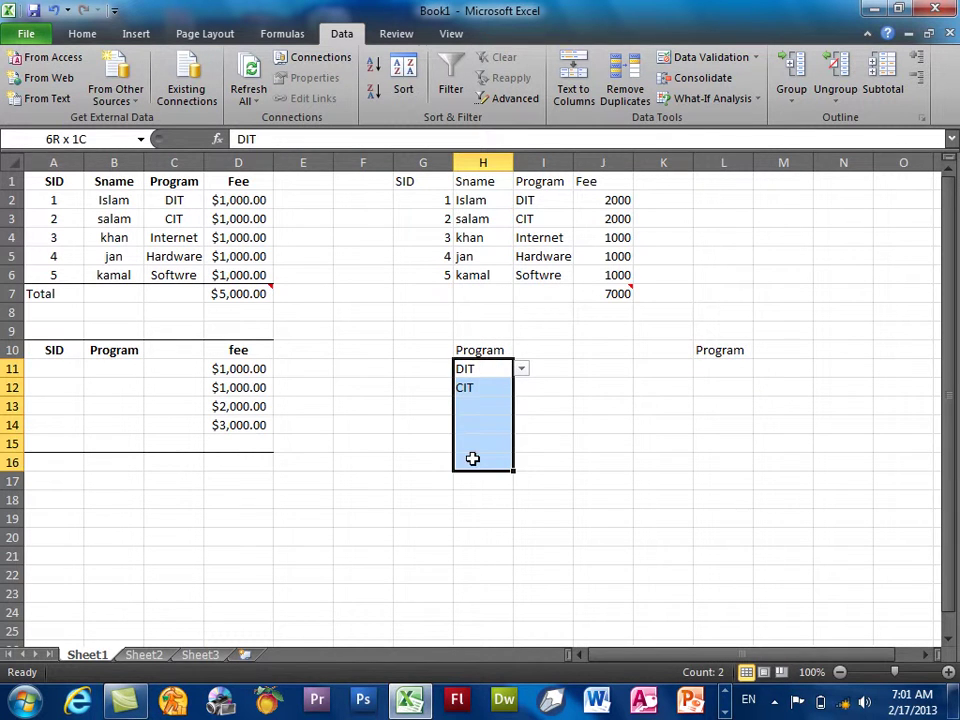
left_click_drag(711, 369, 722, 486)
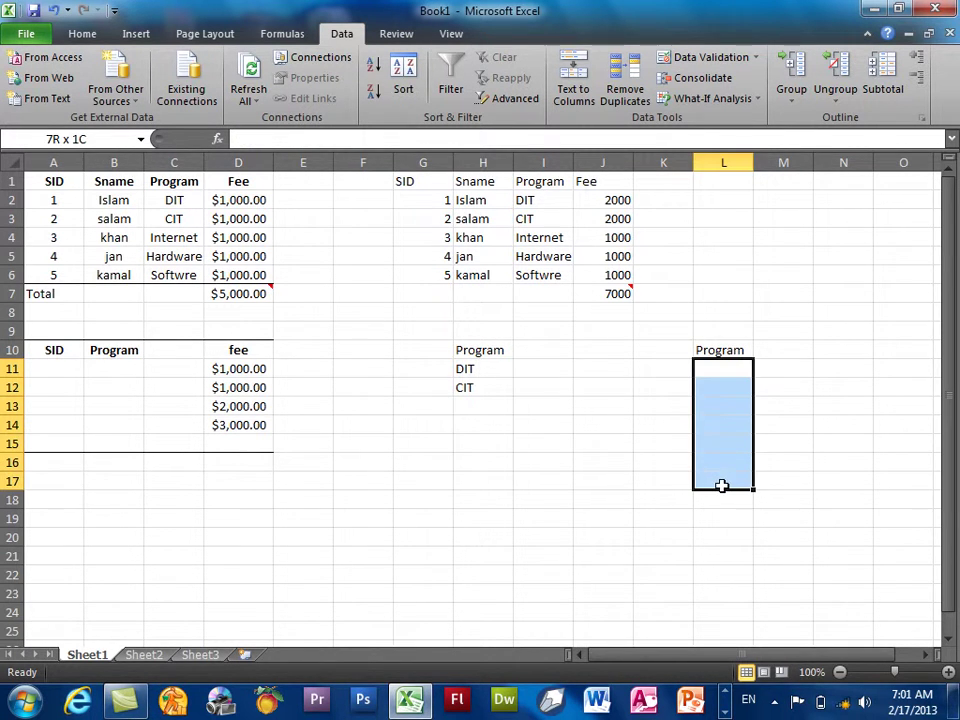
left_click_drag(491, 373, 478, 432)
right_click(478, 432)
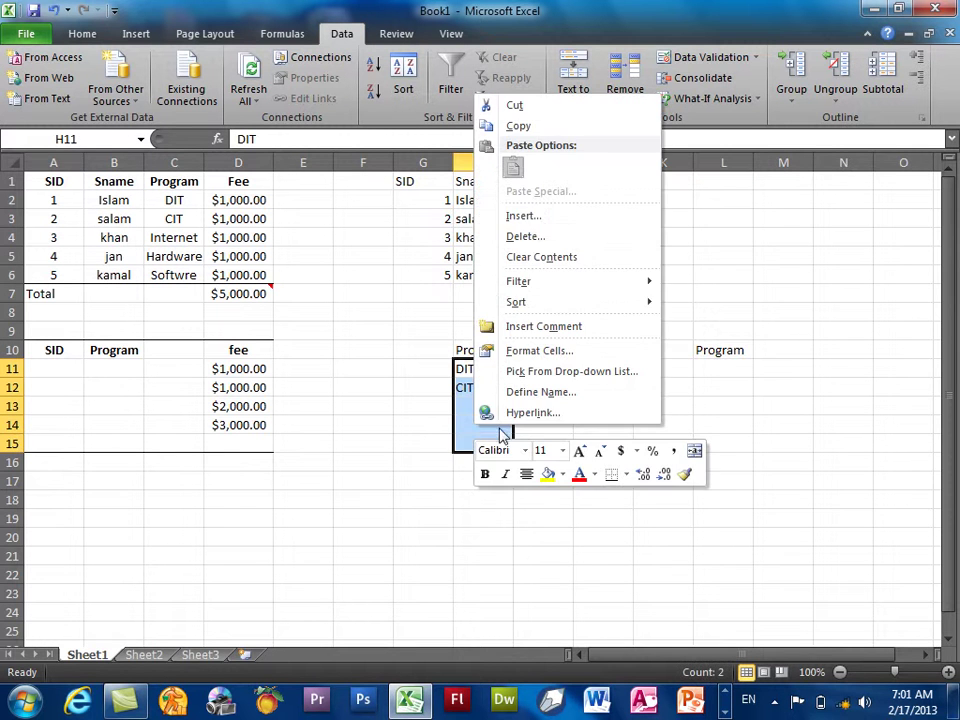
left_click(540, 128)
left_click_drag(731, 369, 732, 508)
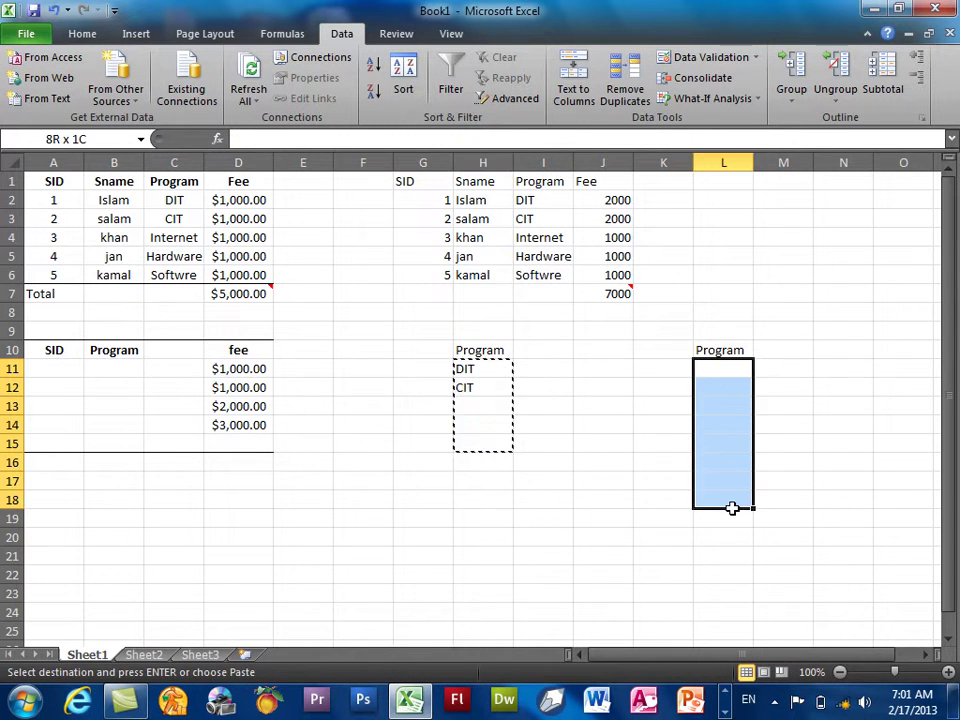
right_click(718, 420)
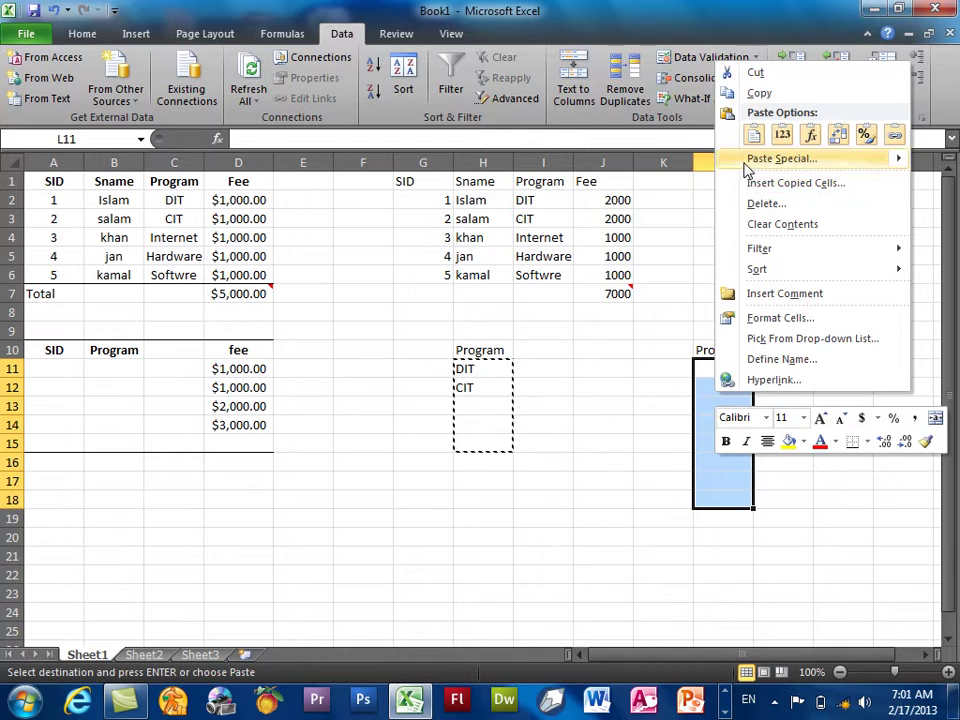
left_click(780, 159)
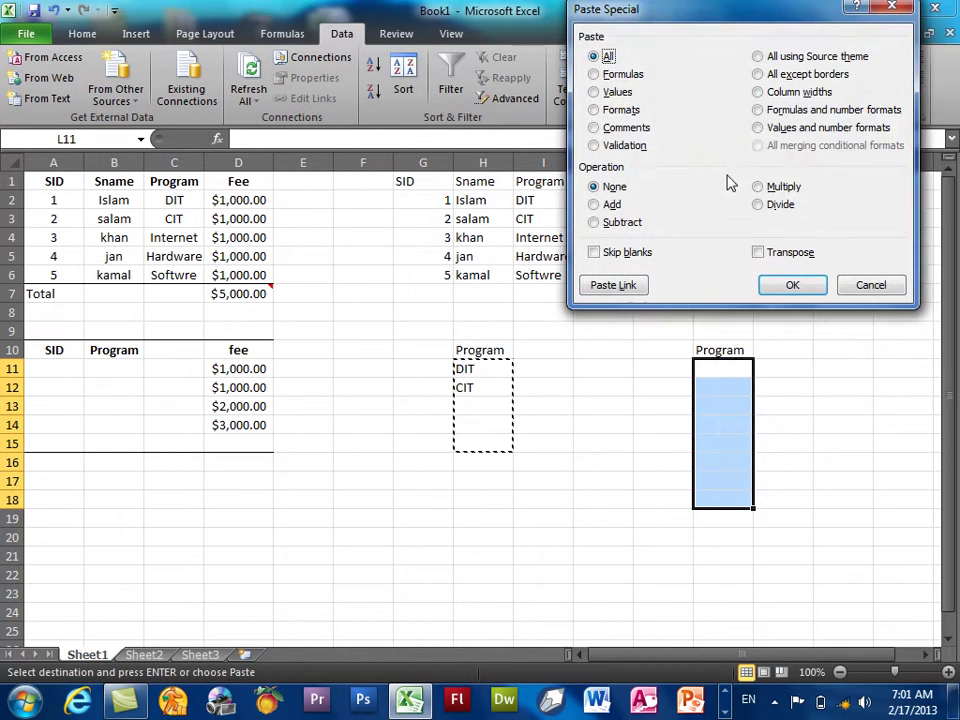
left_click(634, 146)
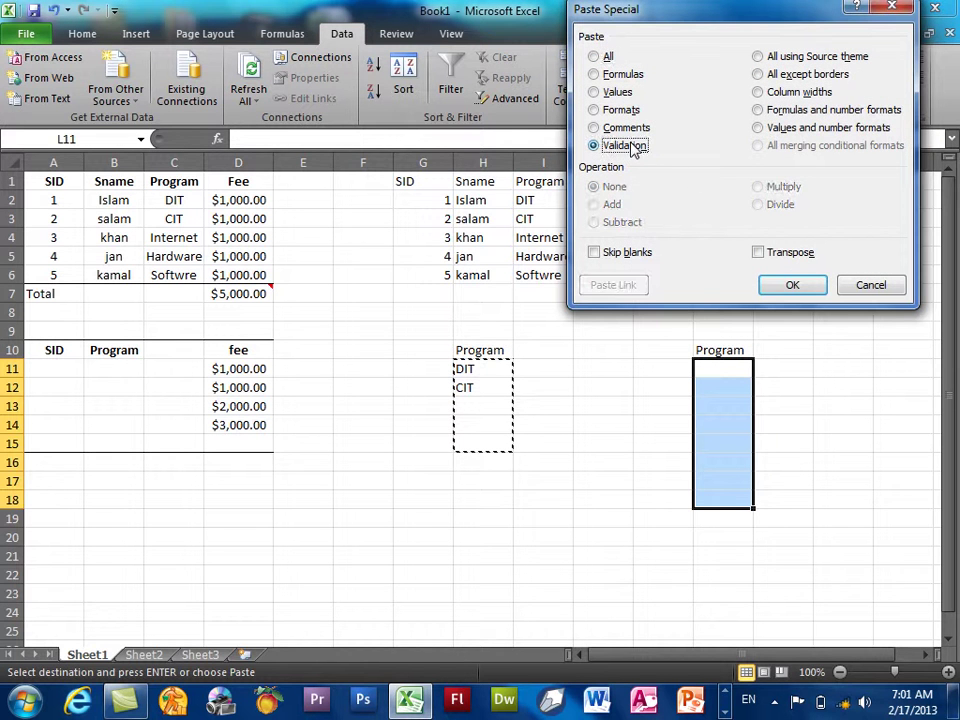
left_click(792, 285)
left_click(737, 370)
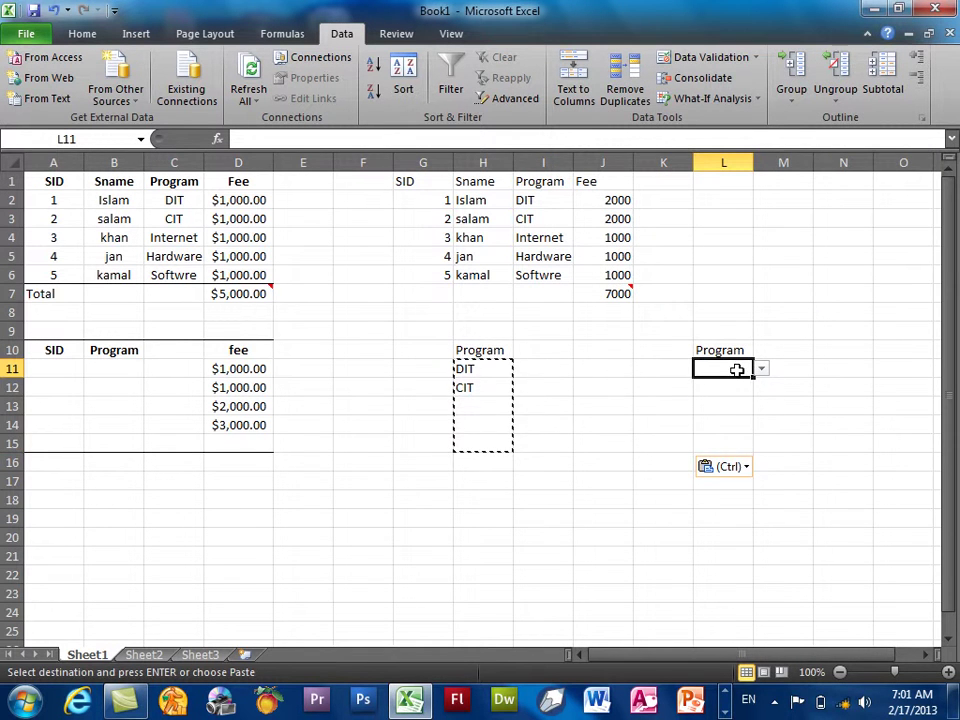
Try entering hardware in L11 and L13, dismissing each validation rejection.
type("Har")
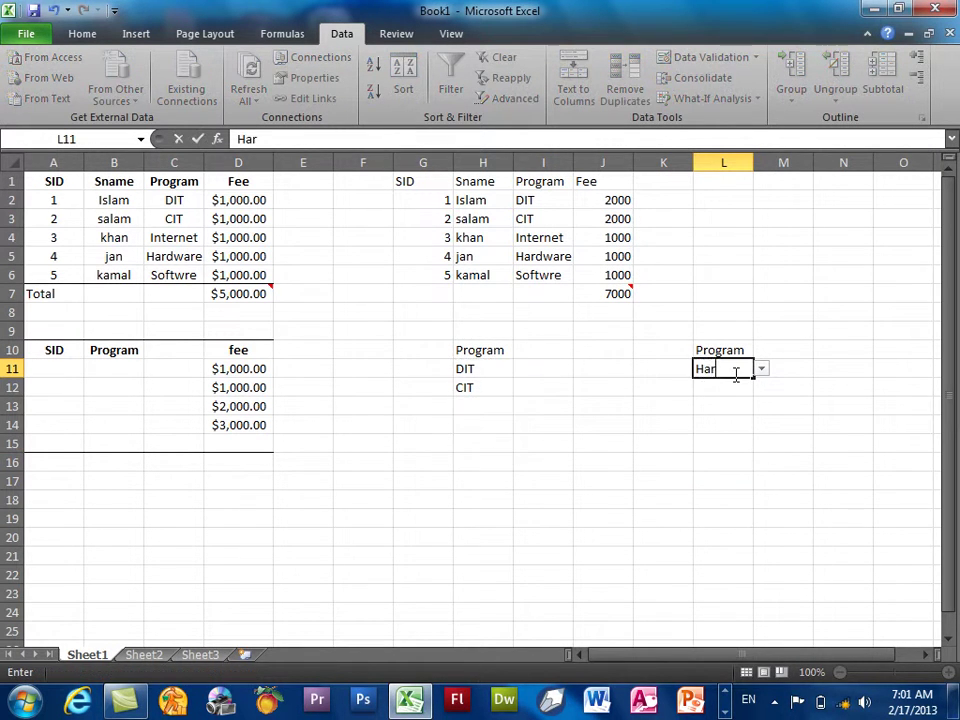
type("dware")
key("Return")
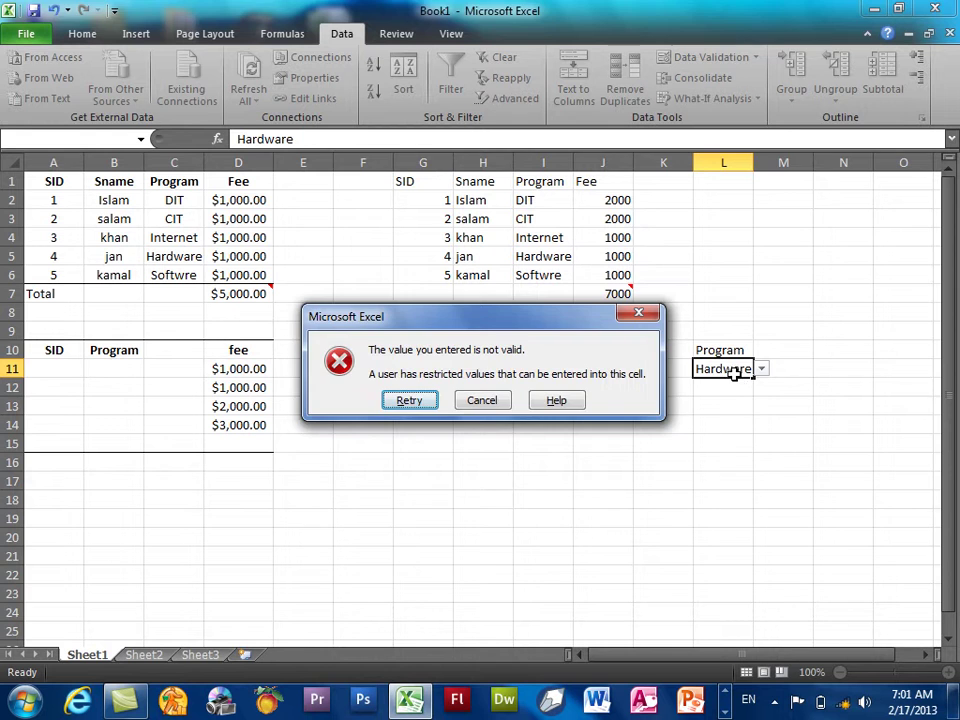
key("Escape")
key("Down")
key("Down")
type("h")
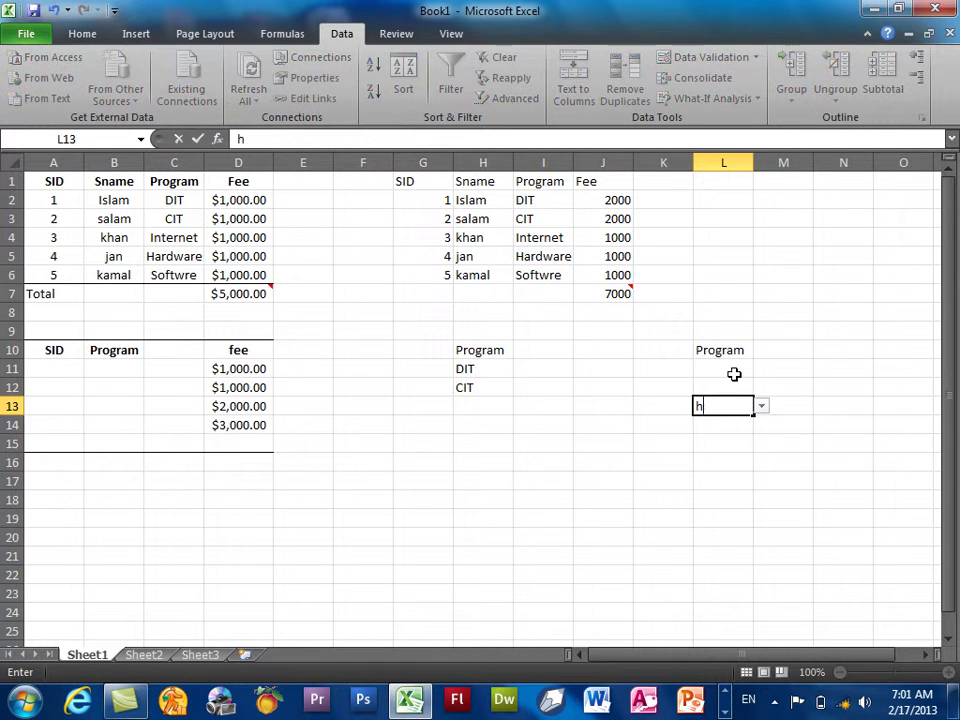
type("ware")
key("Return")
key("Escape")
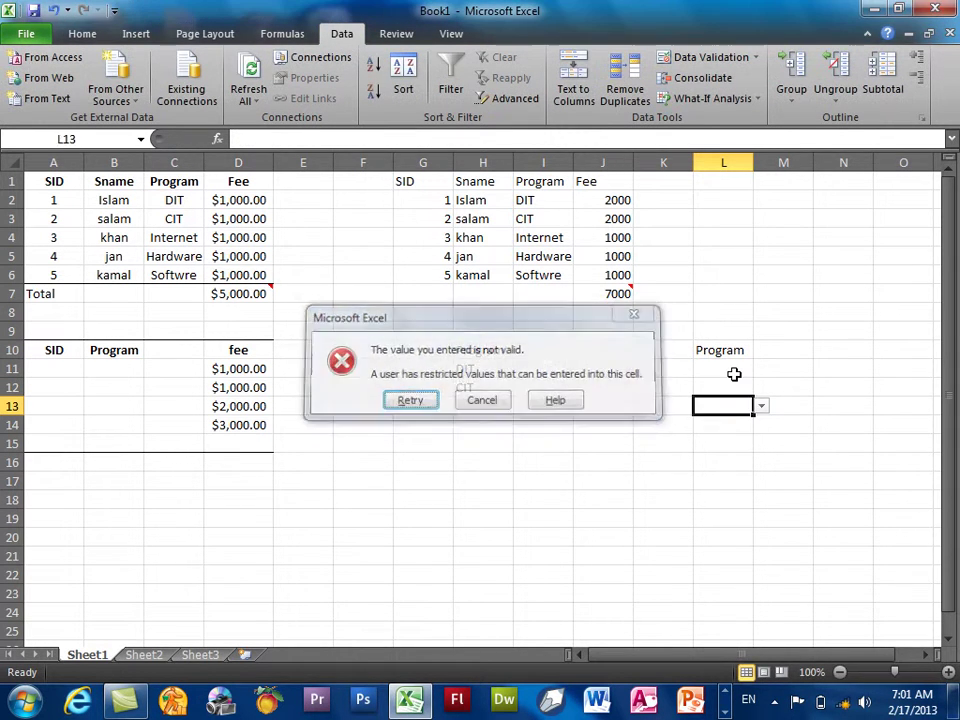
Enter hardware in the unrestricted cell M13.
key("Right")
type("hardw")
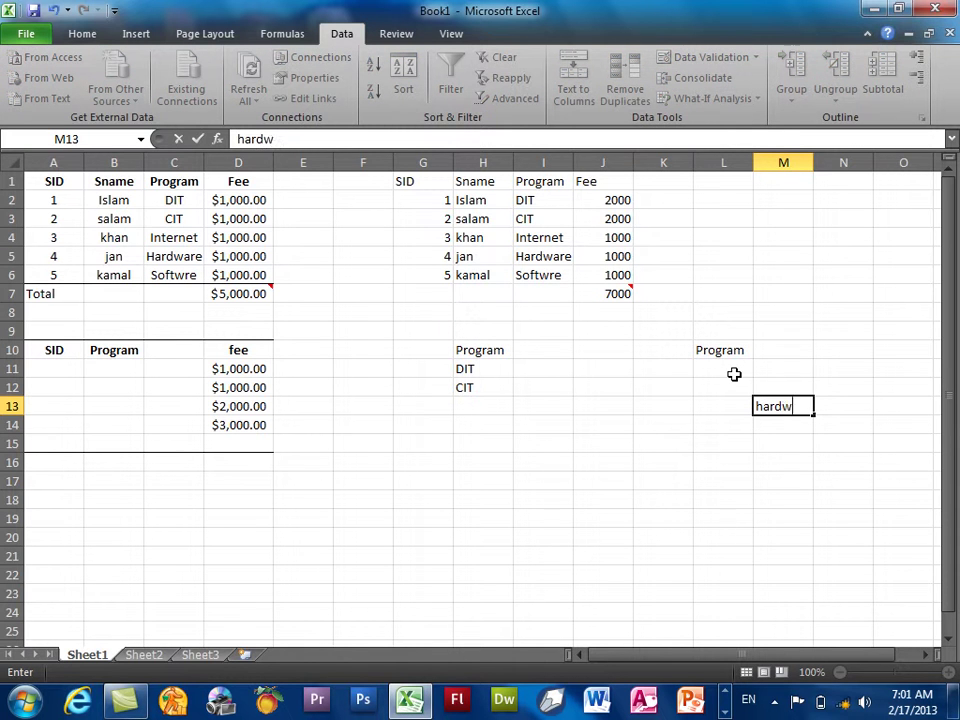
key("Return")
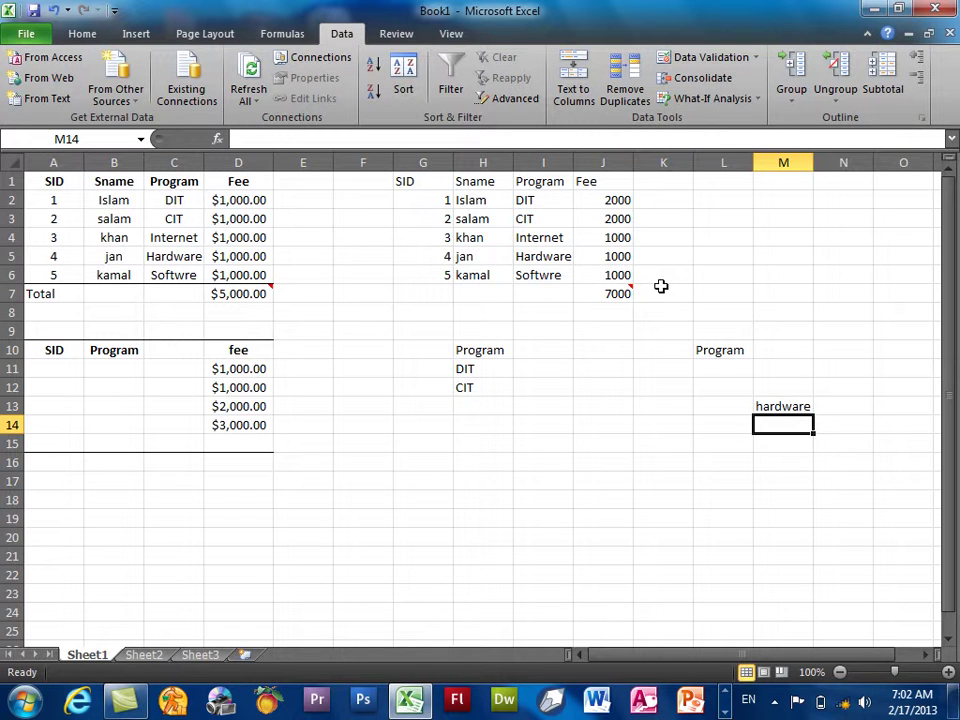
Delete the program names in C2:C6.
left_click_drag(186, 200, 188, 270)
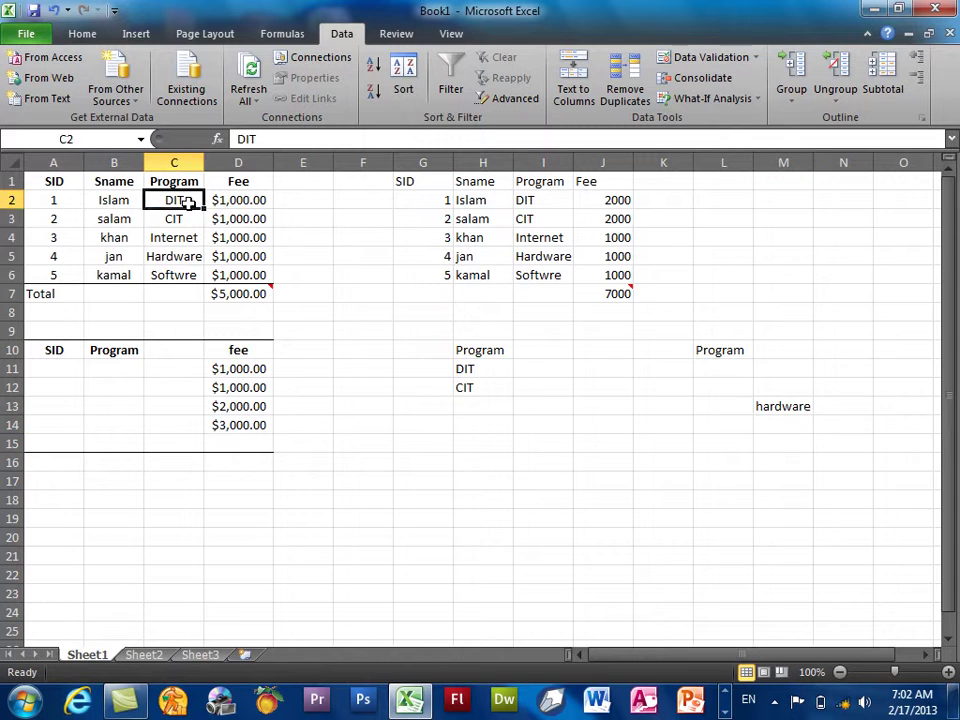
key("Delete")
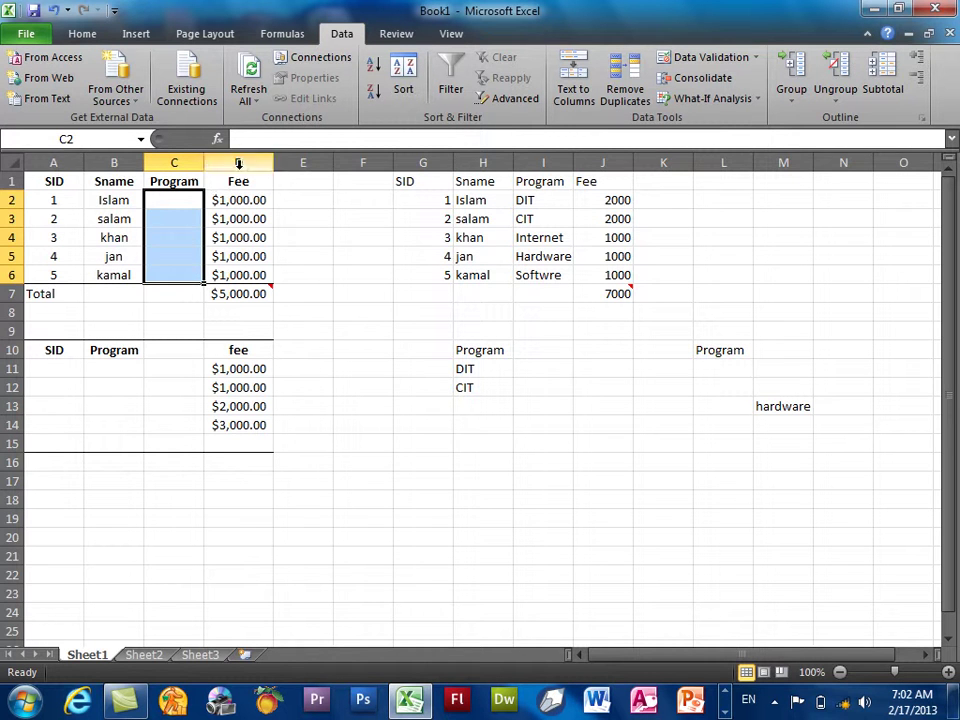
left_click(640, 481)
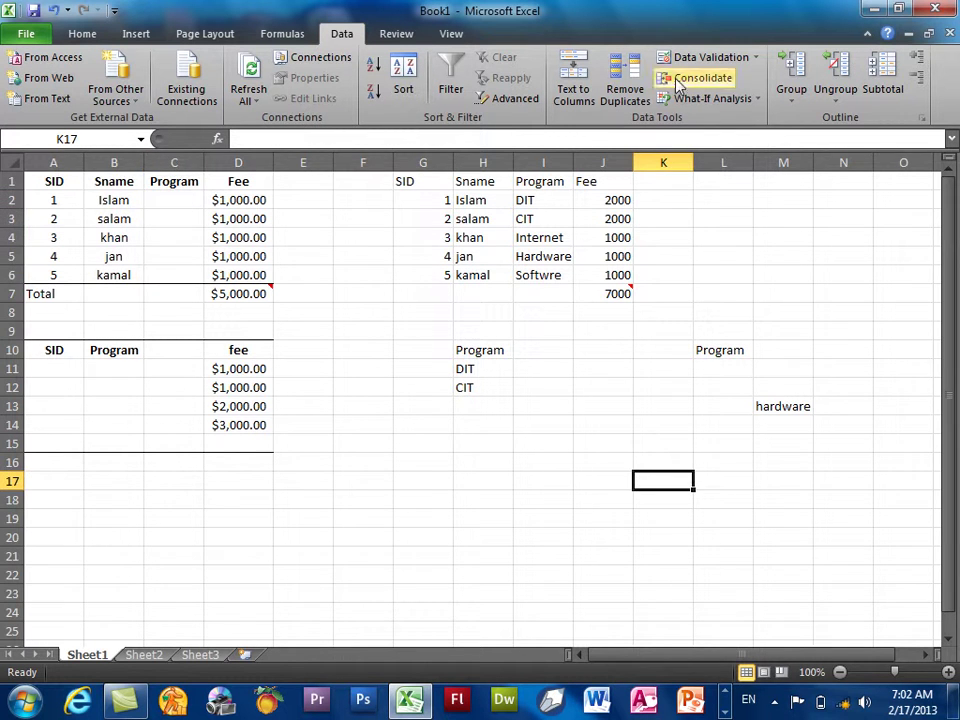
left_click(76, 36)
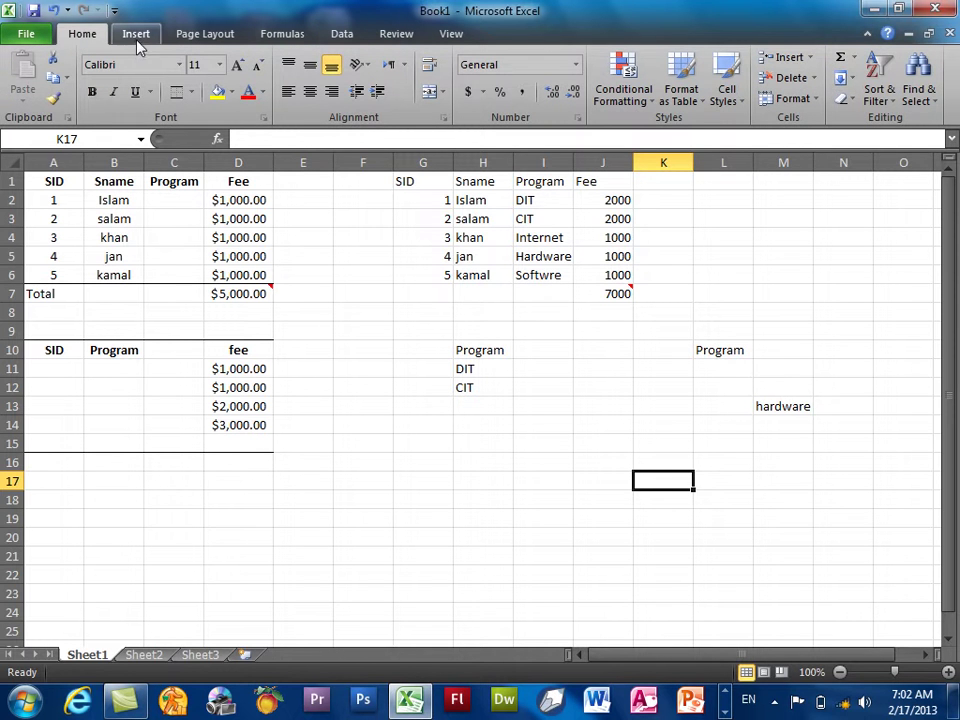
left_click(350, 36)
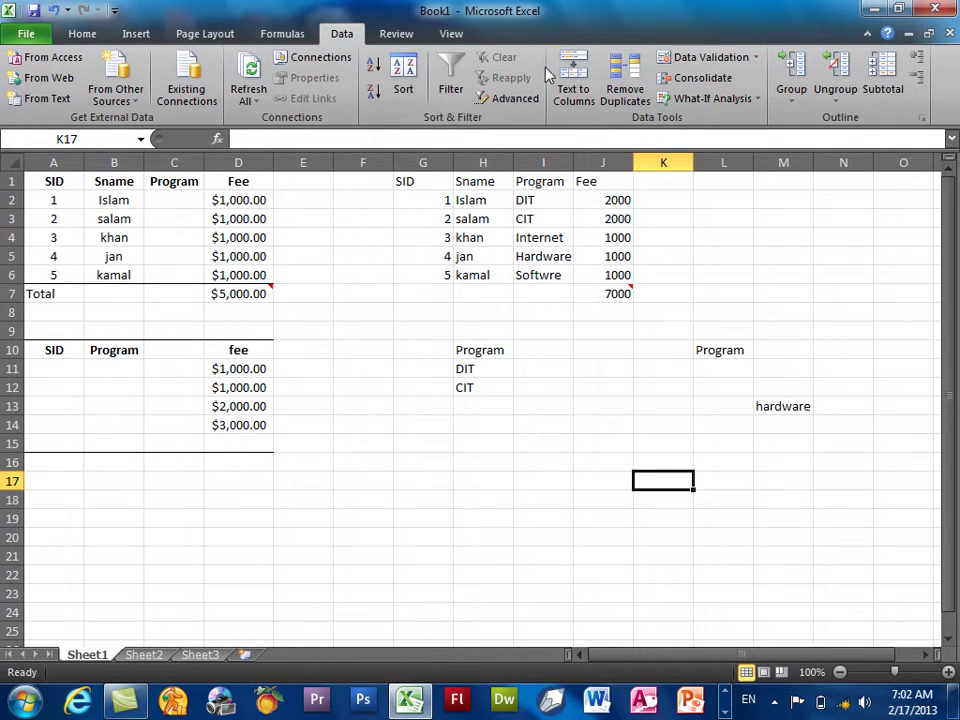
left_click(700, 57)
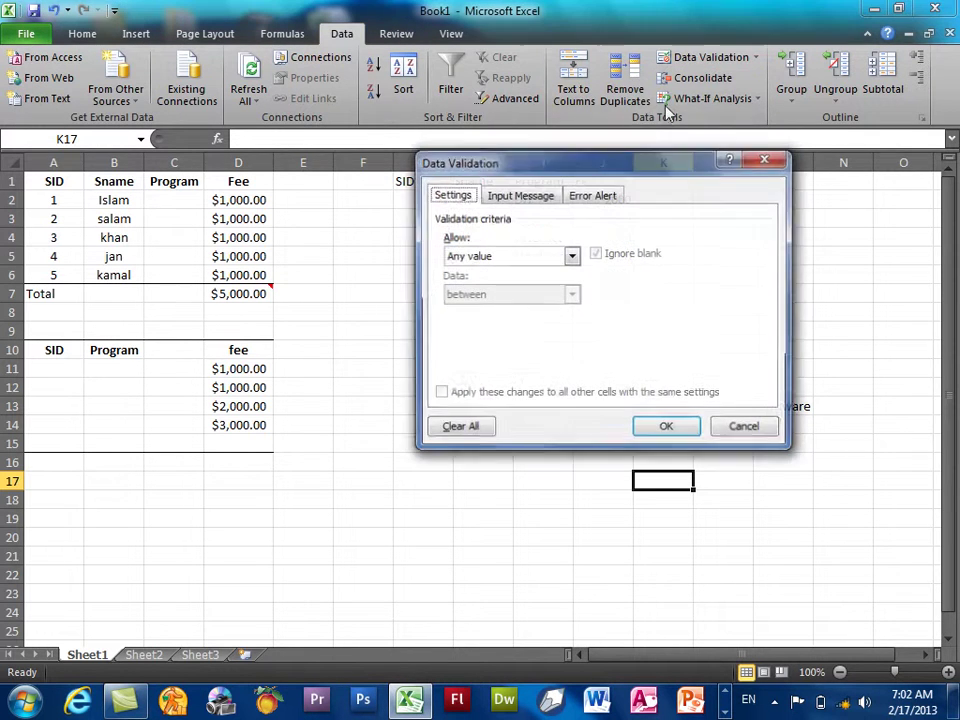
left_click(532, 262)
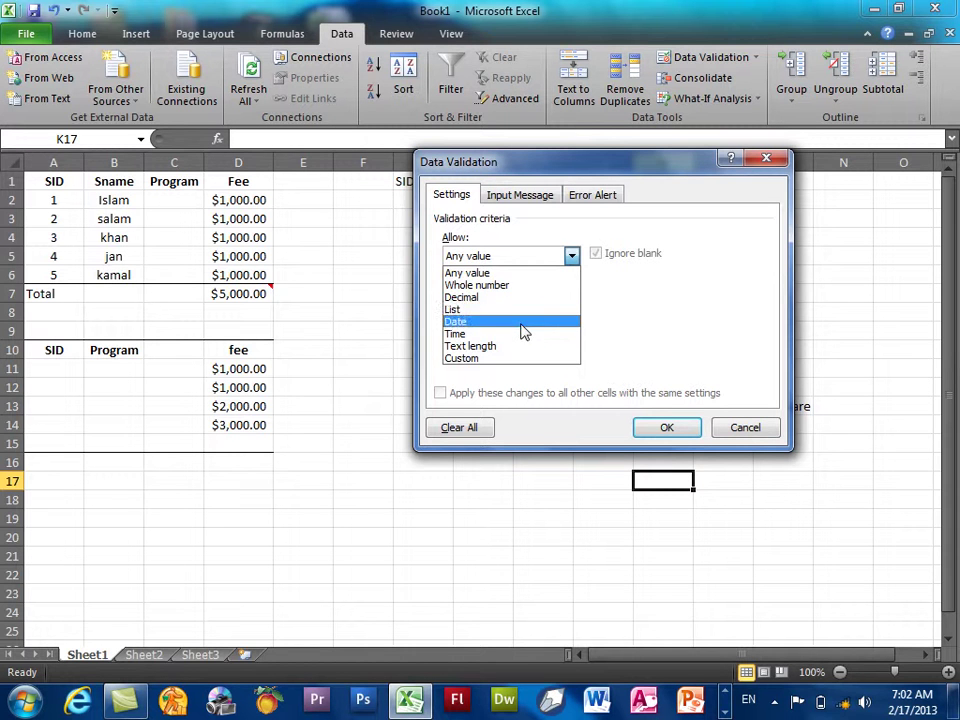
left_click(748, 428)
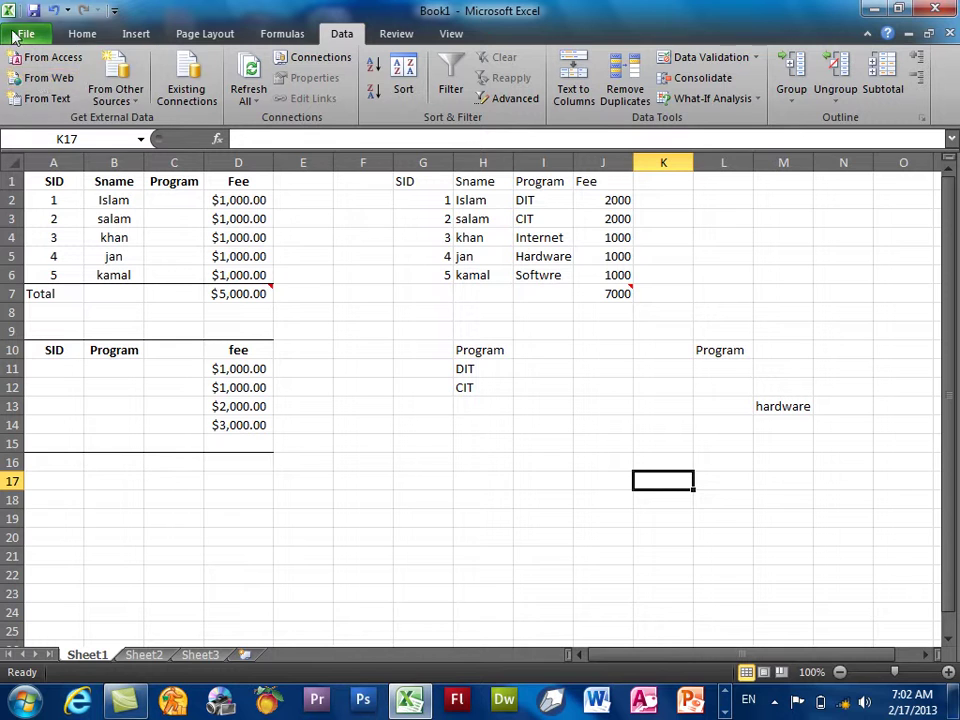
left_click(82, 34)
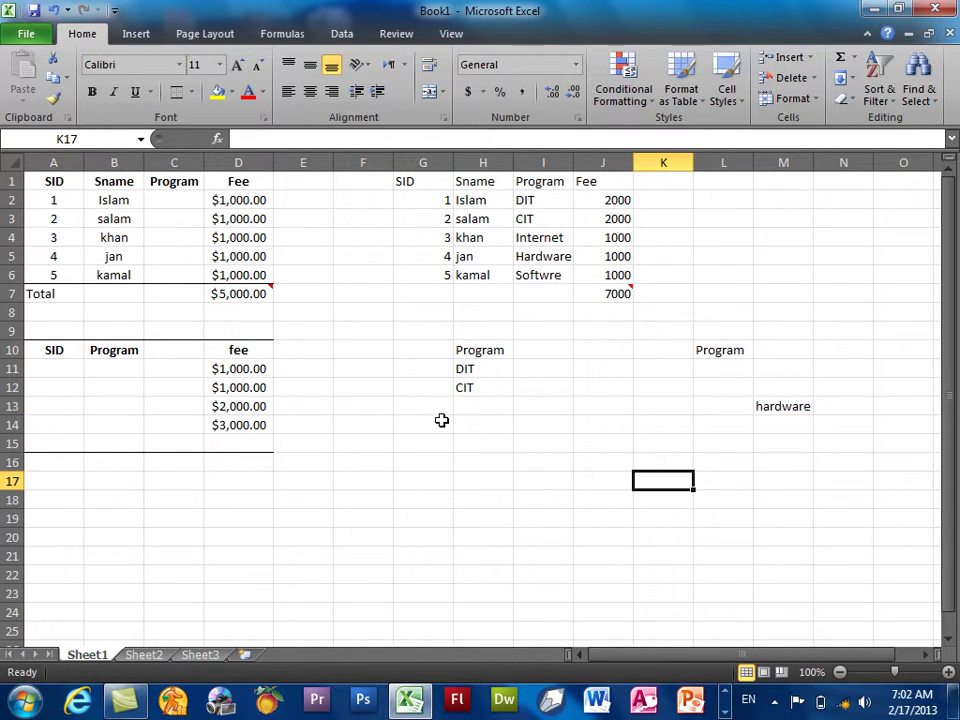
right_click(623, 334)
left_click(652, 363)
right_click(600, 388)
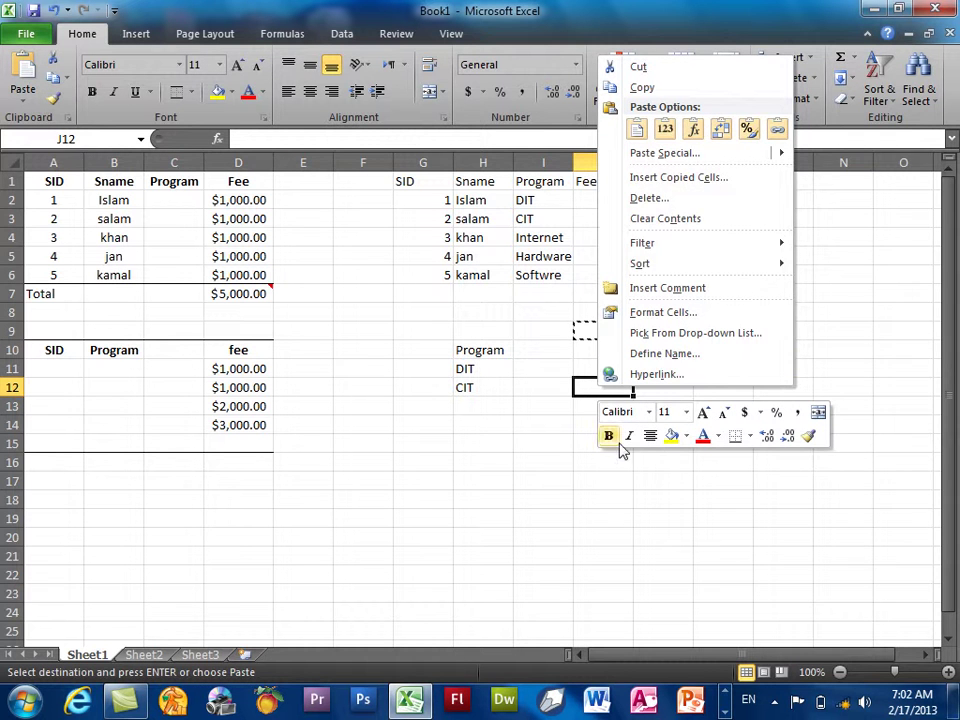
left_click(662, 153)
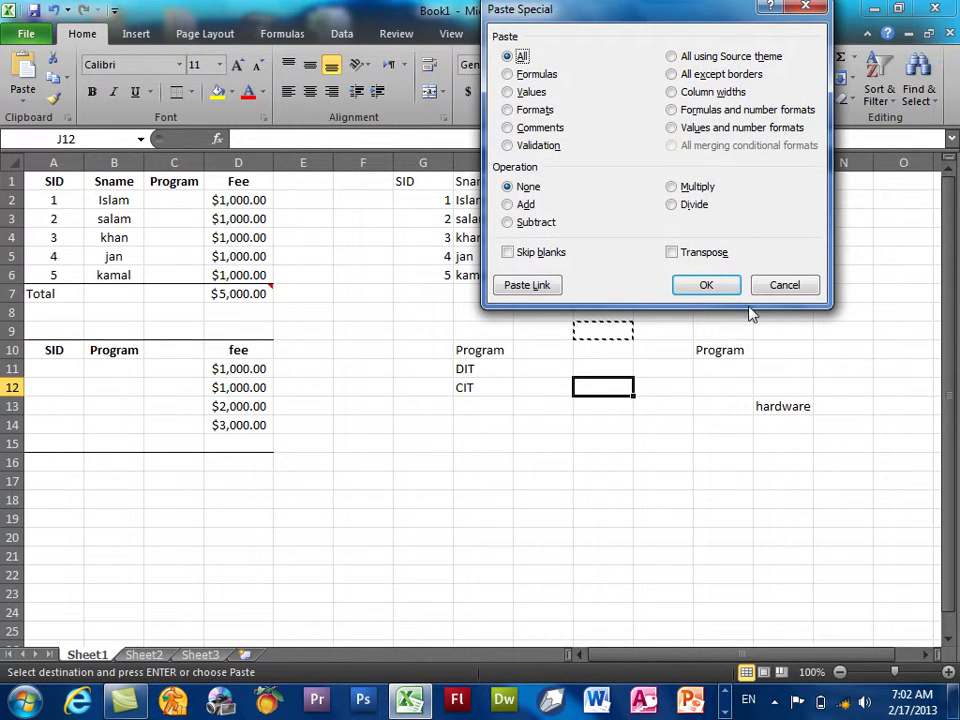
left_click(700, 284)
left_click_drag(222, 202, 224, 290)
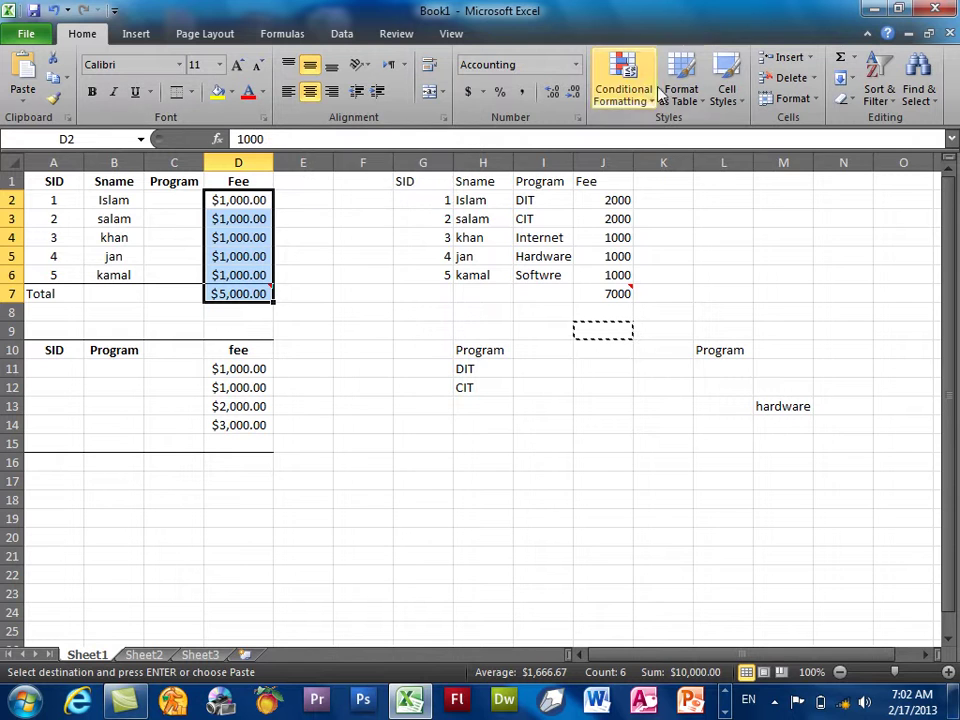
Set the font colour of the fee amounts in column D to Red.
left_click(729, 98)
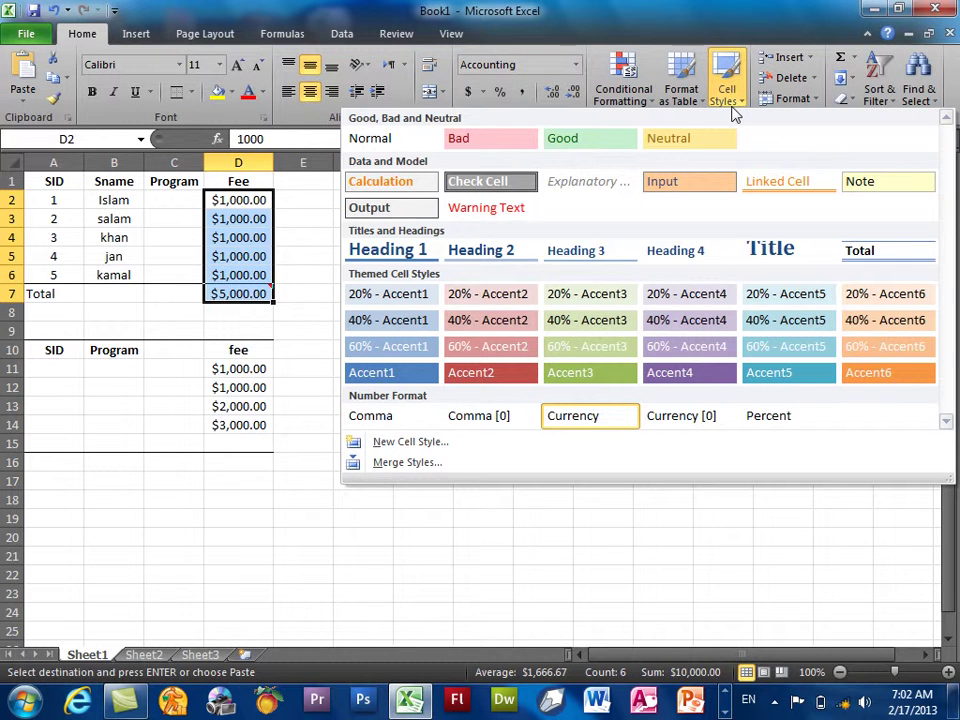
left_click(370, 8)
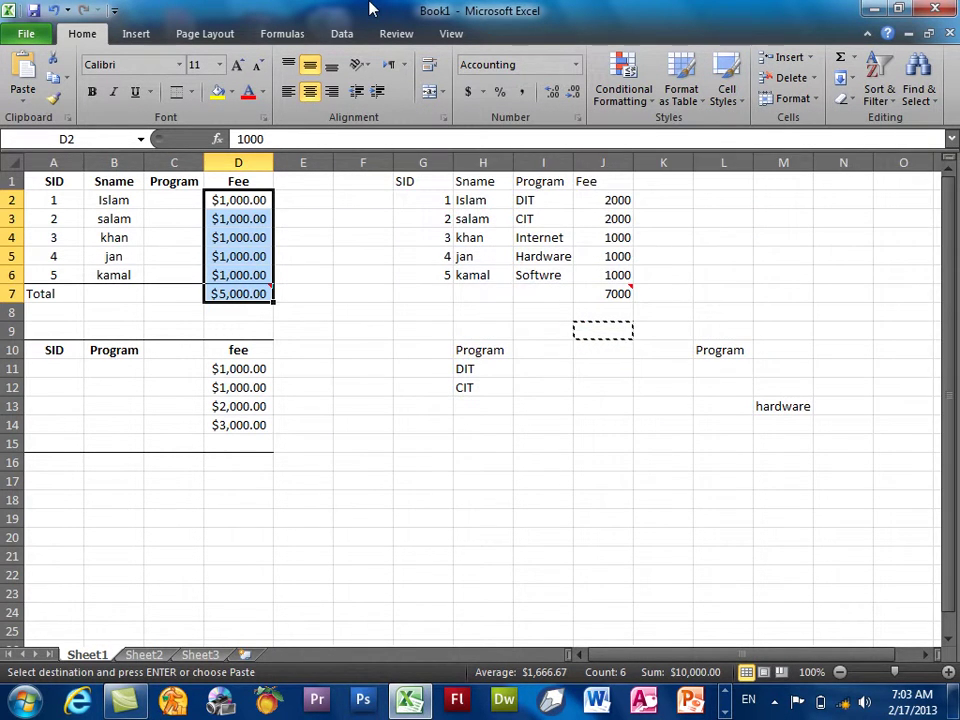
left_click(264, 92)
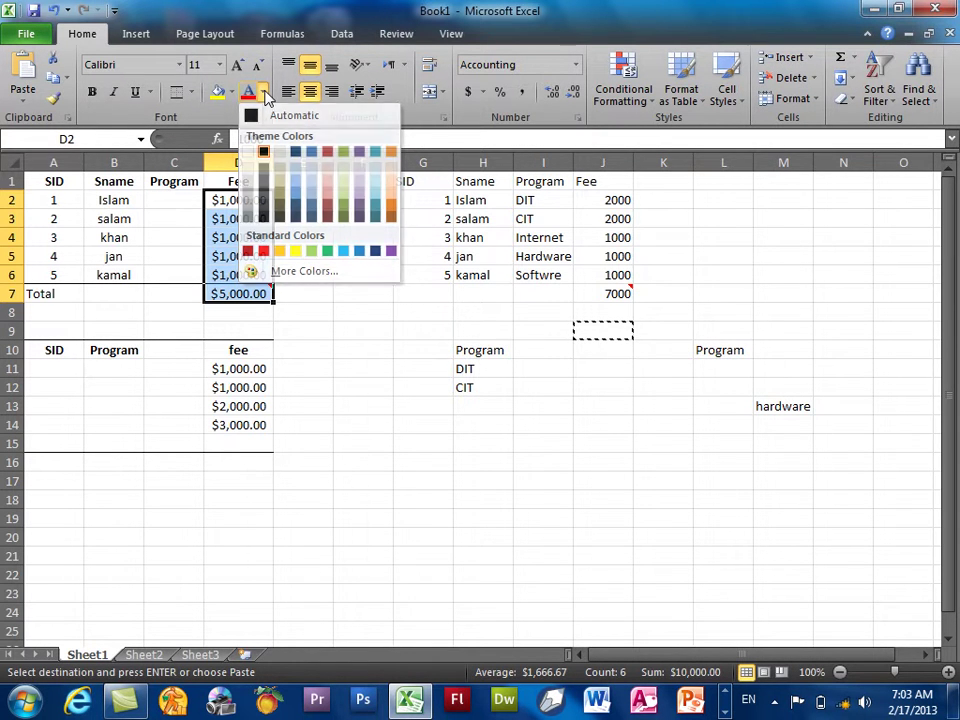
left_click(265, 93)
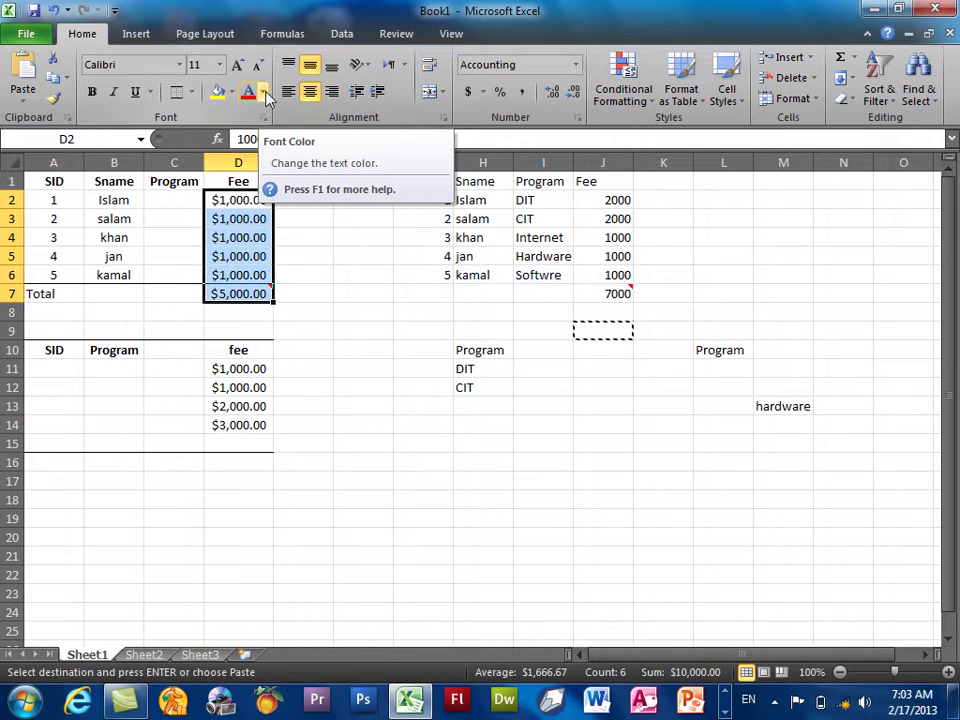
left_click(265, 93)
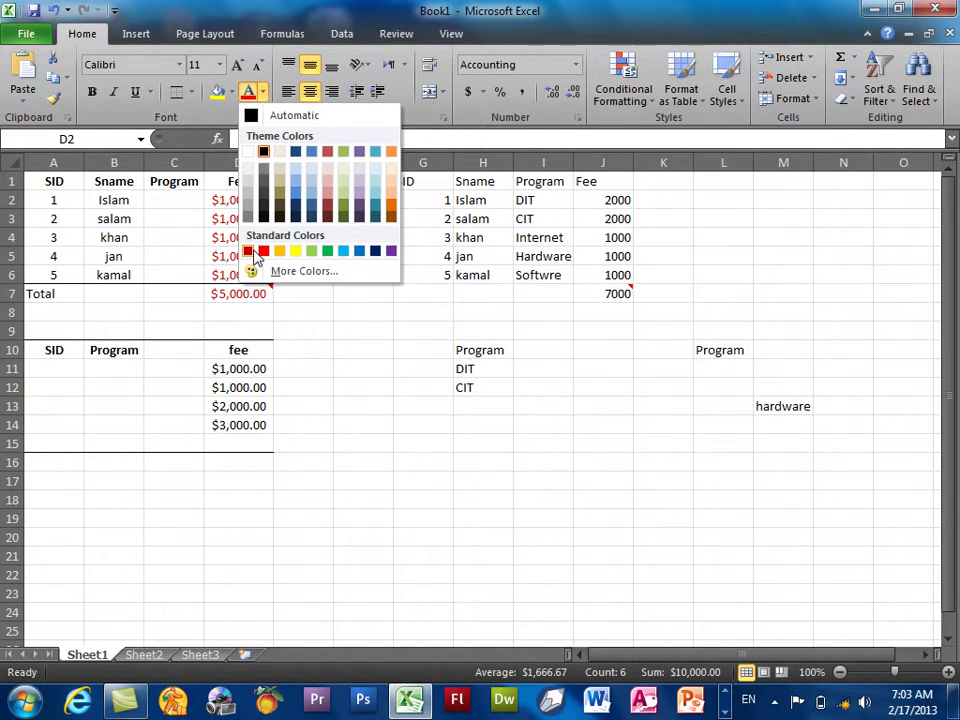
left_click(254, 252)
left_click_drag(255, 290, 54, 182)
Copy A1:D7, Paste Special it with All at A17, then undo the paste.
right_click(54, 182)
left_click(90, 214)
right_click(50, 482)
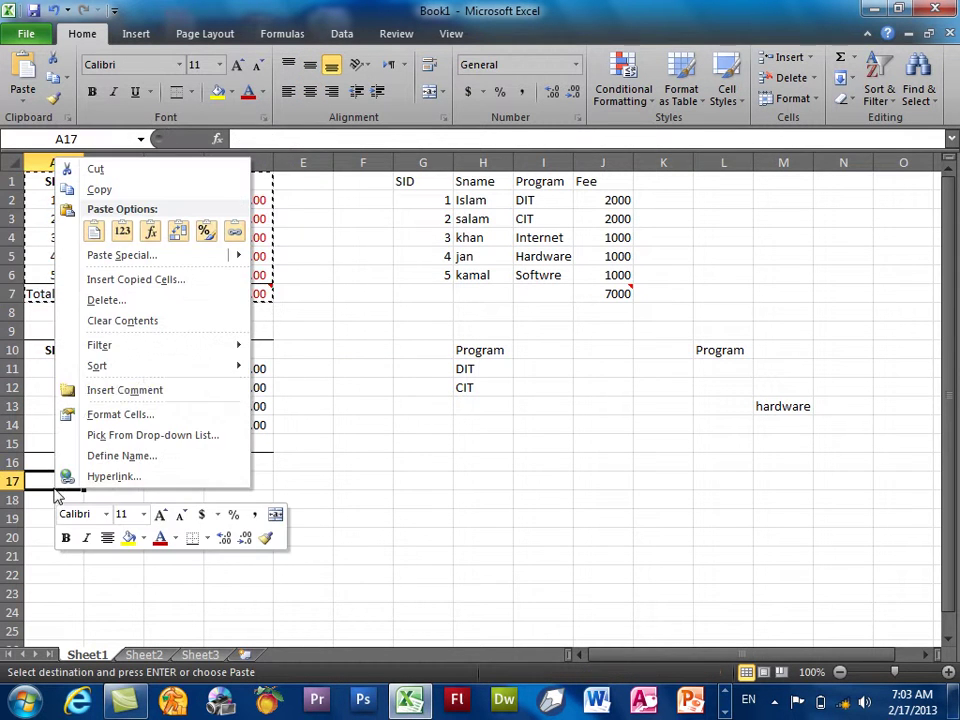
left_click(122, 254)
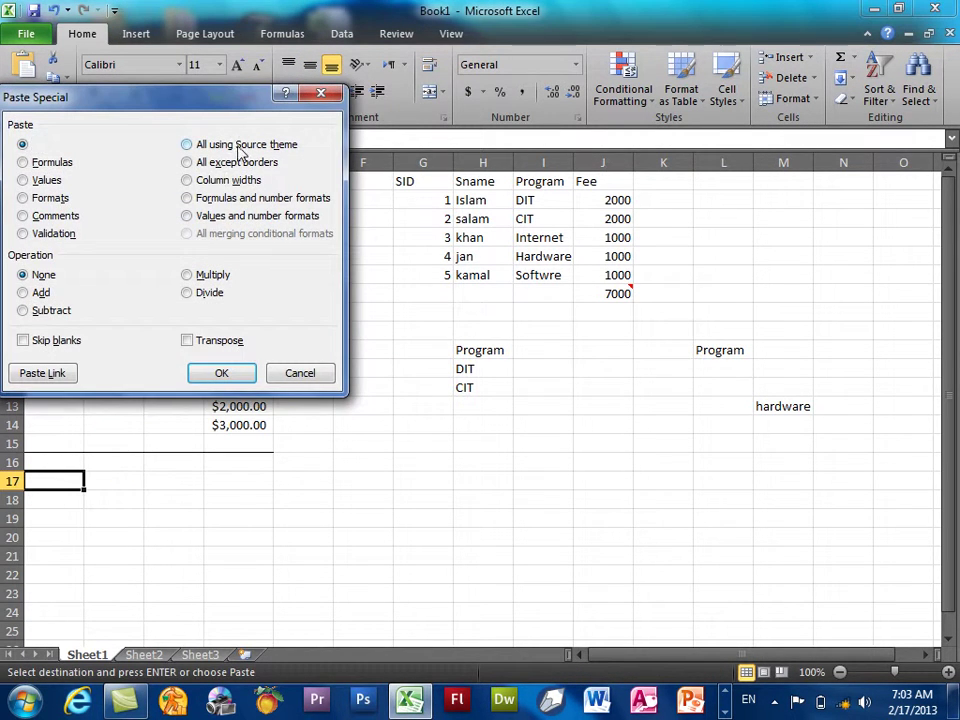
left_click_drag(137, 92, 510, 70)
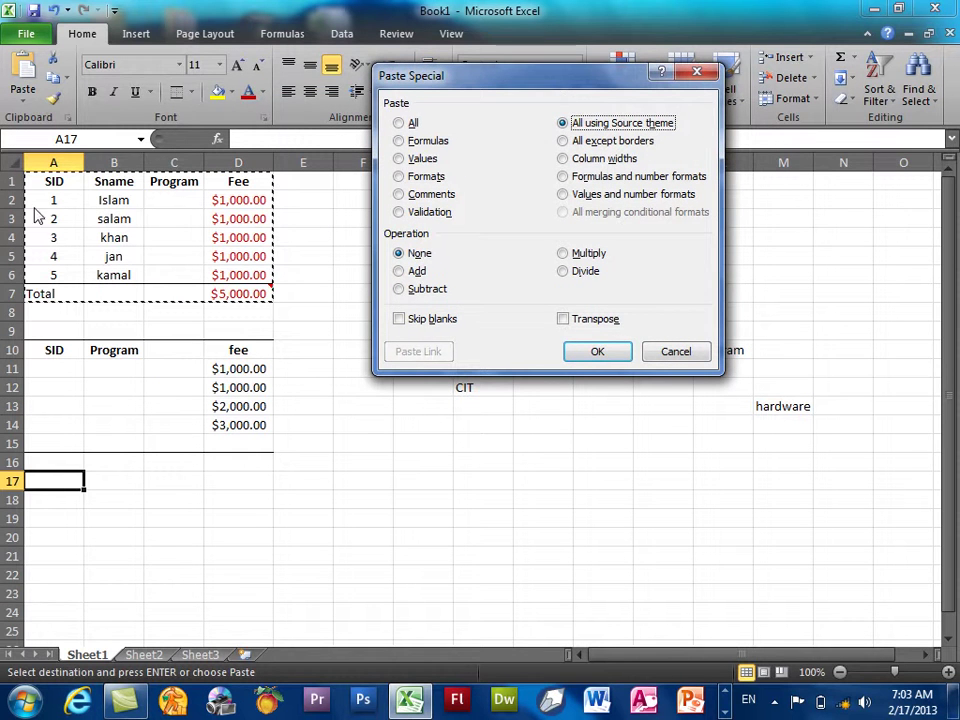
left_click(594, 353)
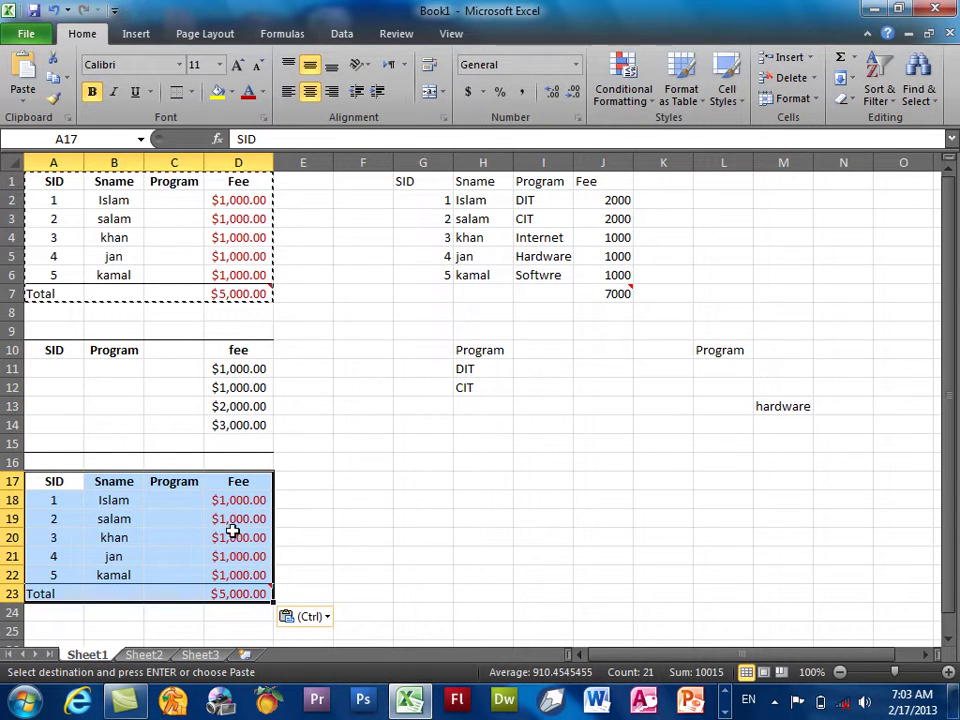
left_click(55, 11)
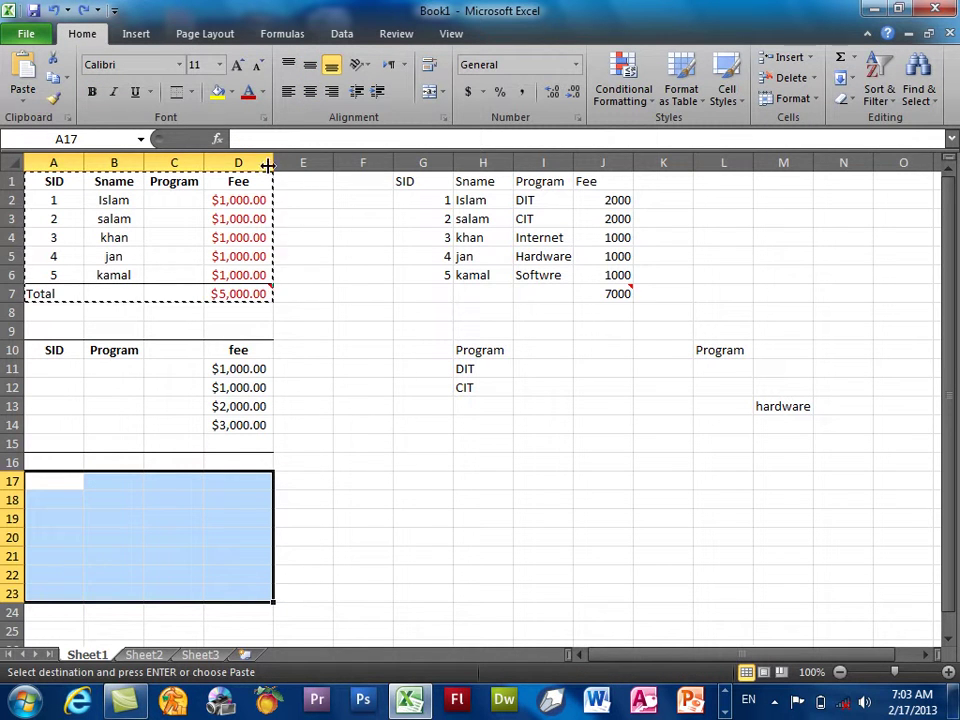
Paste the table at A17 with All except borders, inspect it, then undo.
left_click(49, 483)
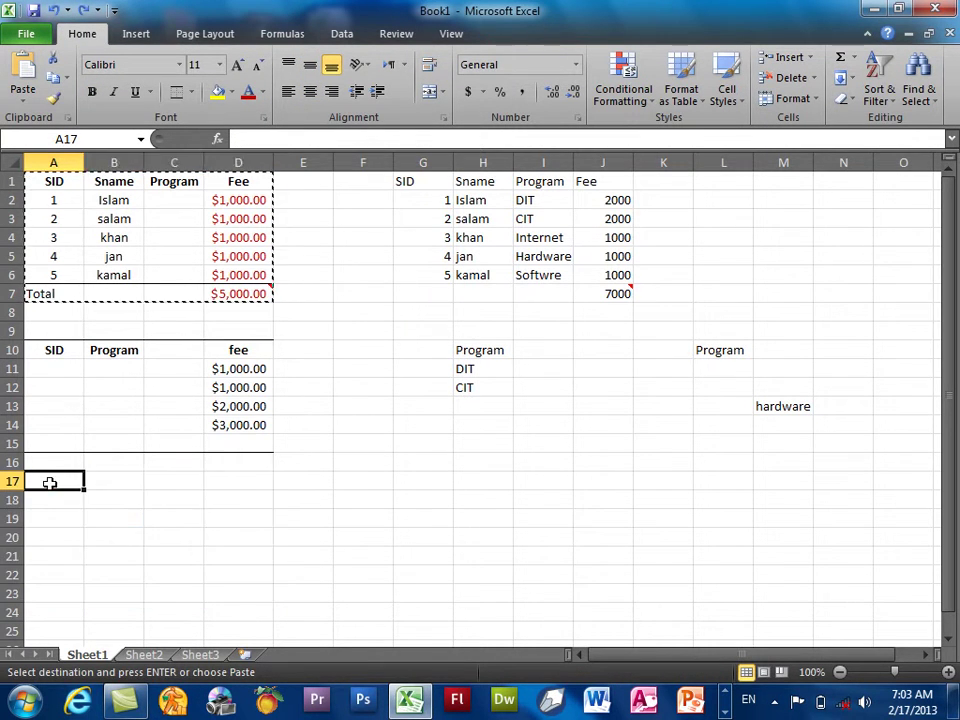
right_click(49, 483)
left_click(140, 190)
left_click(223, 163)
left_click_drag(217, 106, 494, 76)
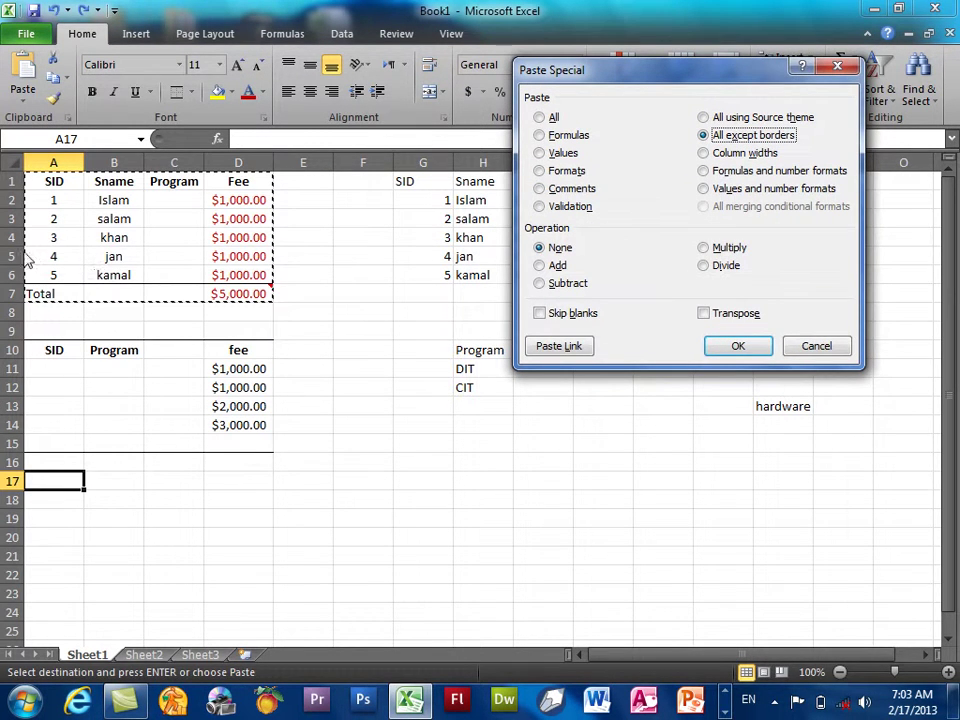
key("Return")
left_click(366, 518)
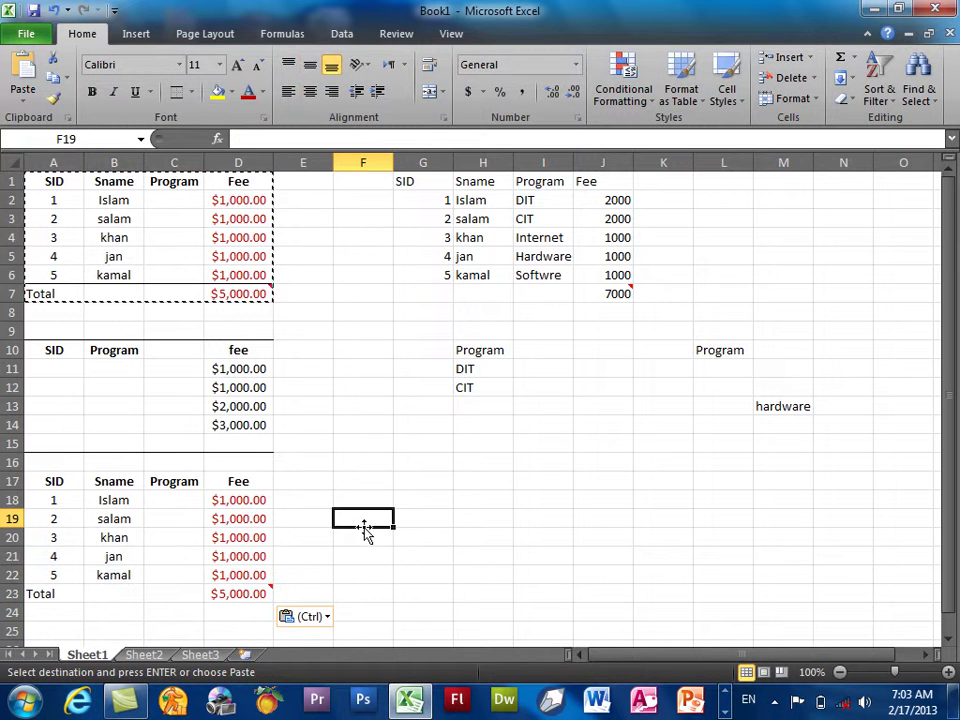
left_click(53, 10)
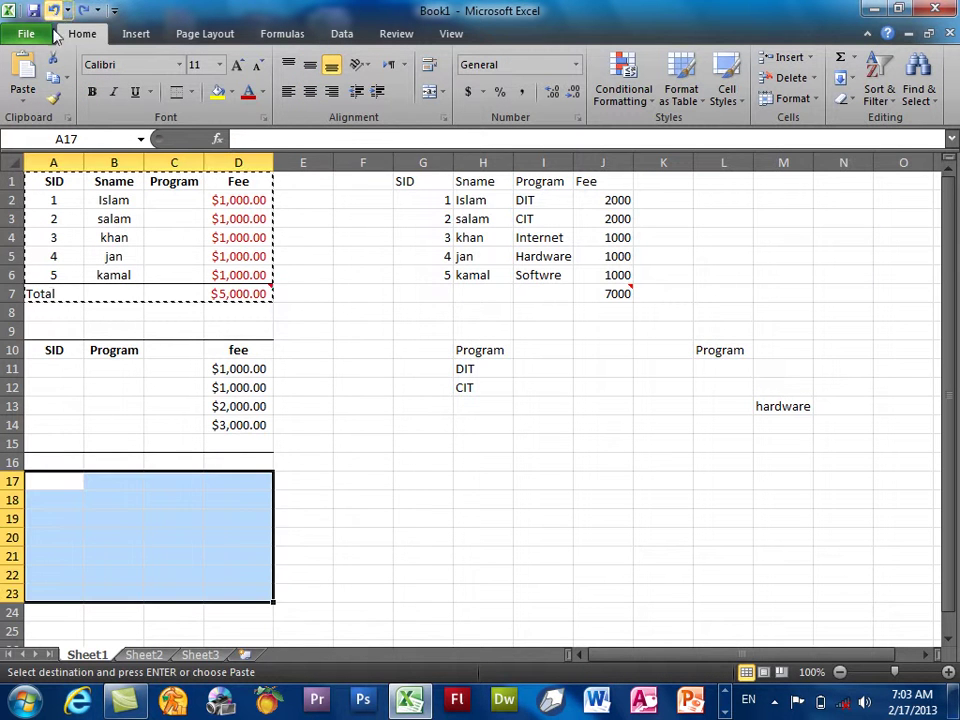
Reopen Paste Special at A17 and cancel without pasting.
left_click(47, 480)
right_click(48, 482)
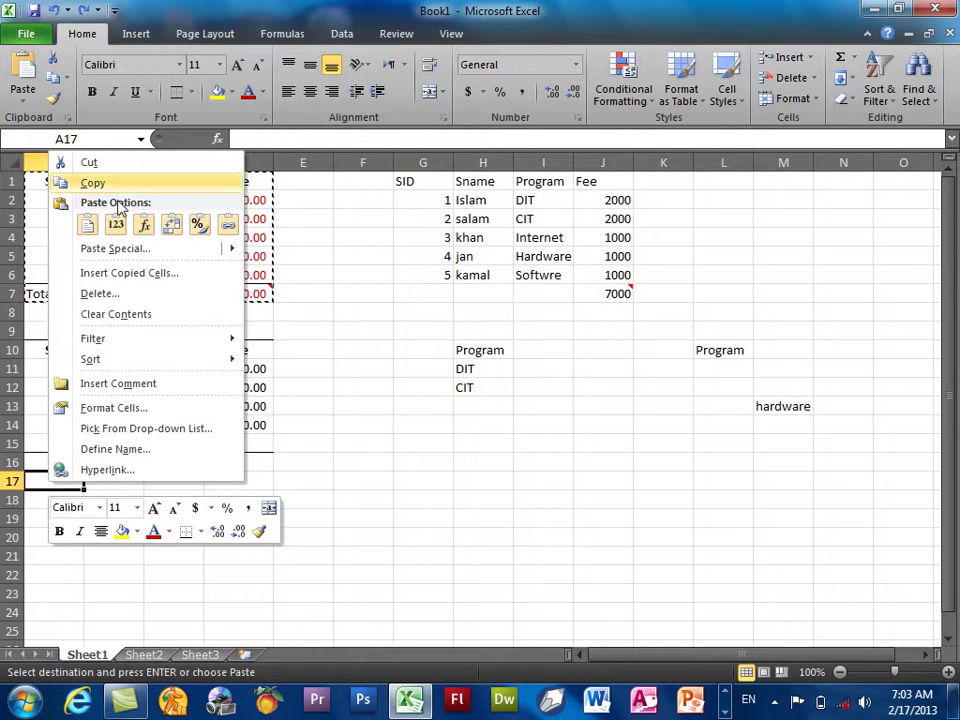
left_click(120, 250)
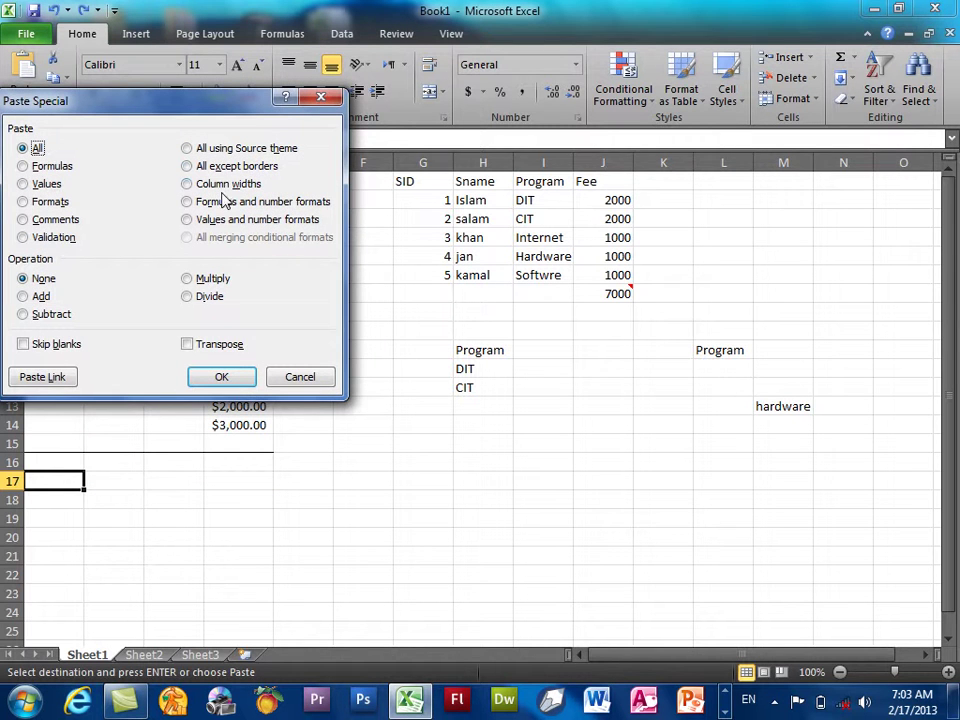
left_click(320, 97)
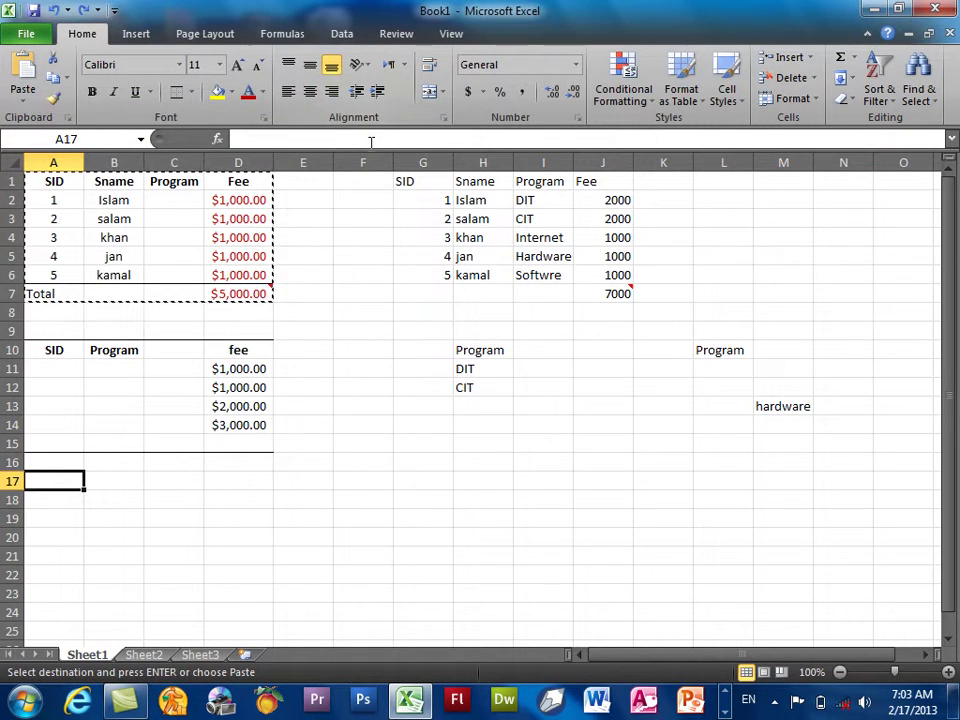
Widen column F and copy cell F4.
left_click_drag(390, 161, 500, 161)
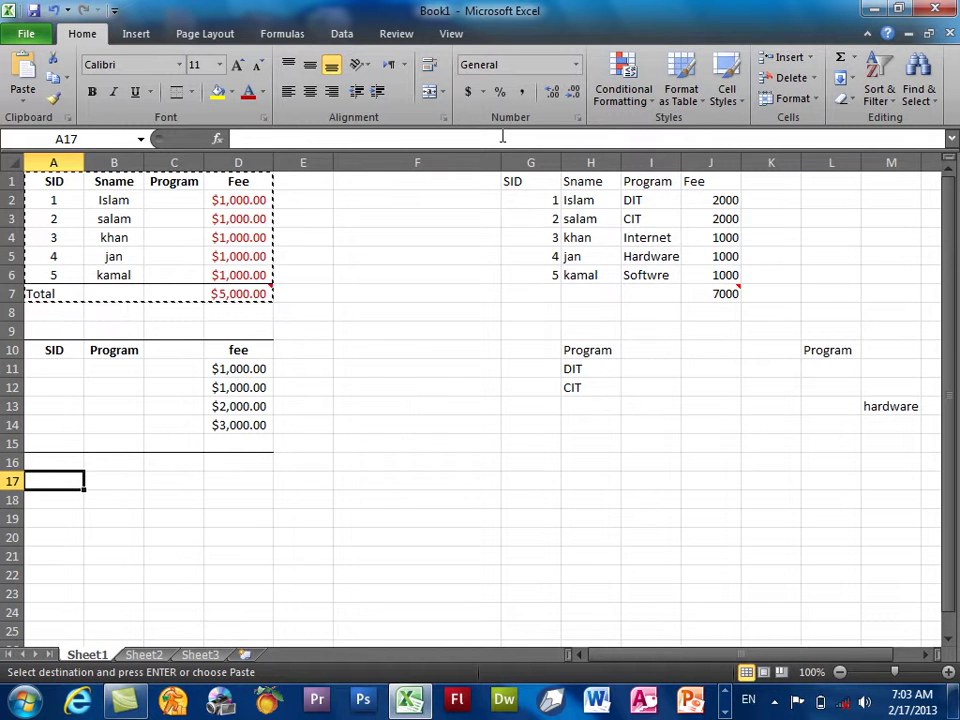
left_click_drag(229, 215, 229, 252)
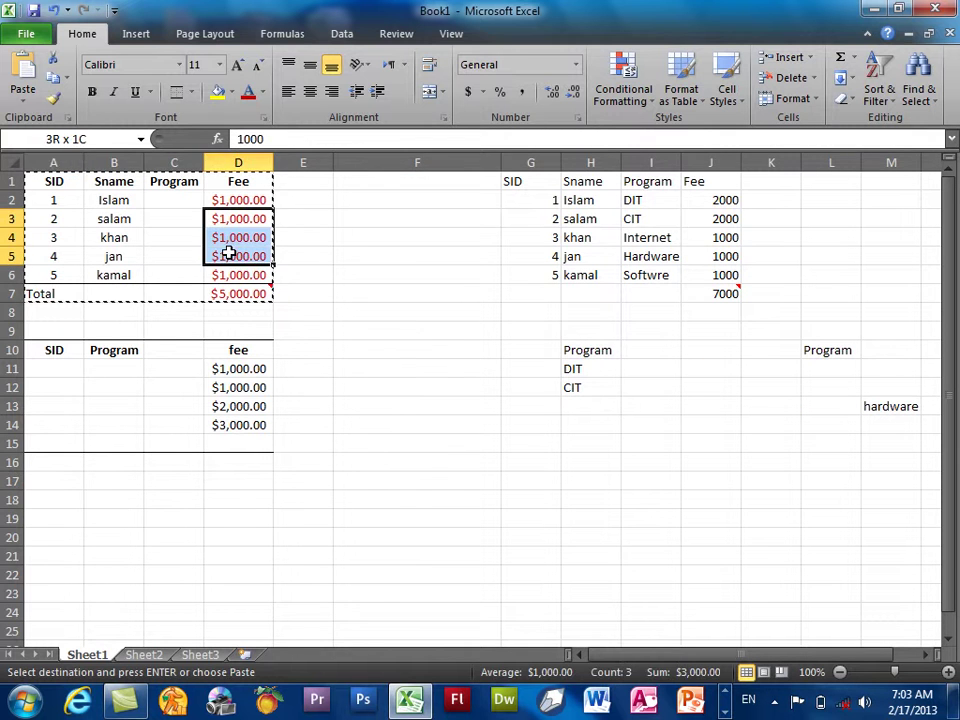
left_click(410, 231)
left_click_drag(240, 201, 245, 283)
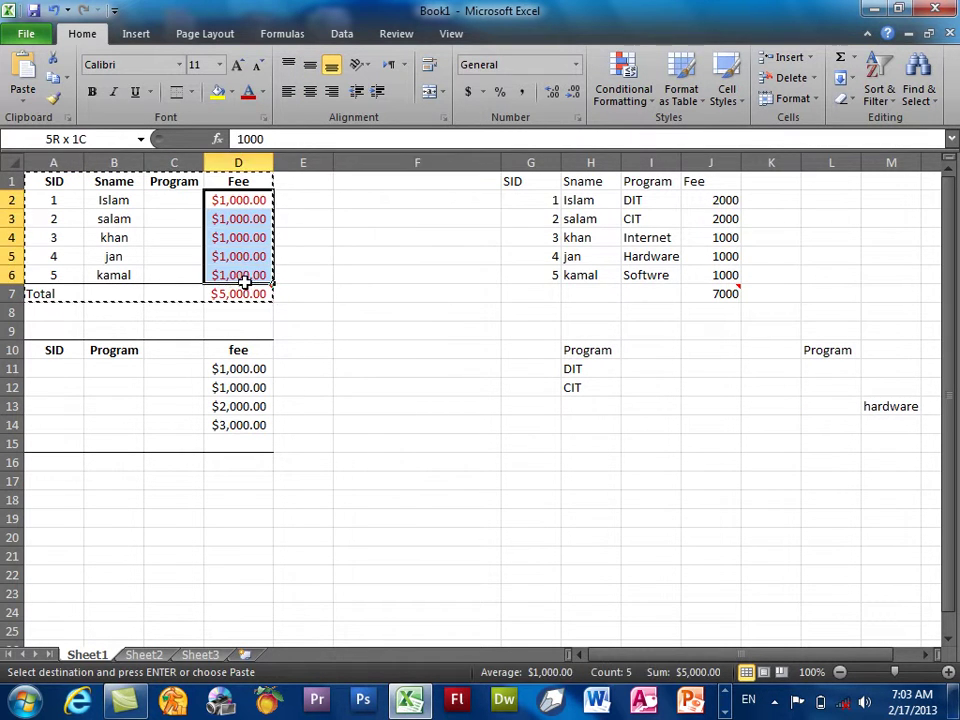
left_click(378, 233)
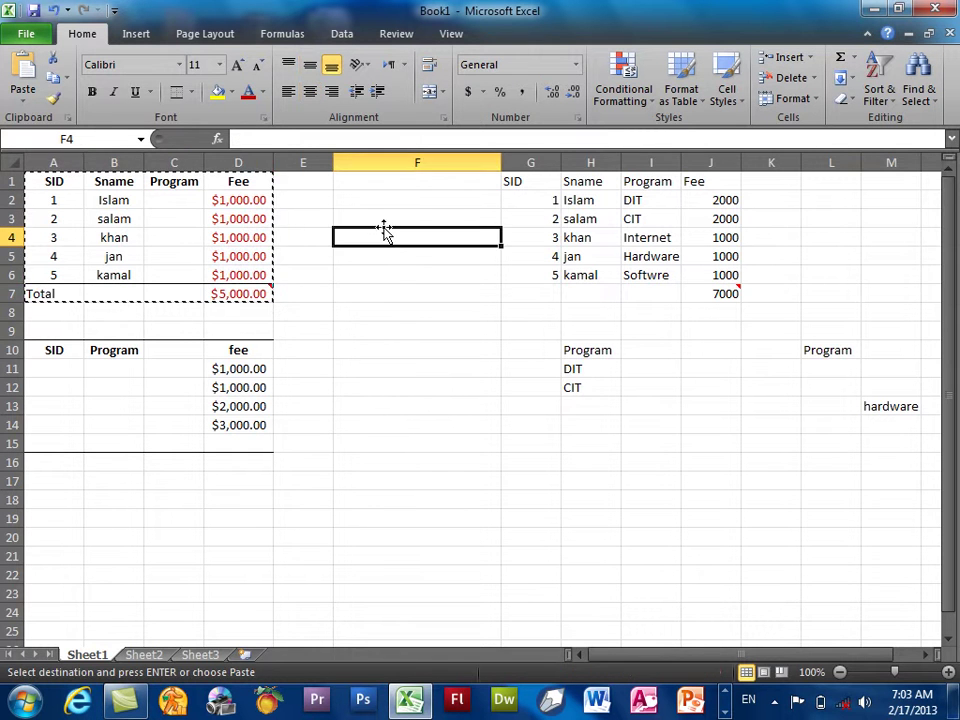
right_click(385, 240)
left_click(425, 268)
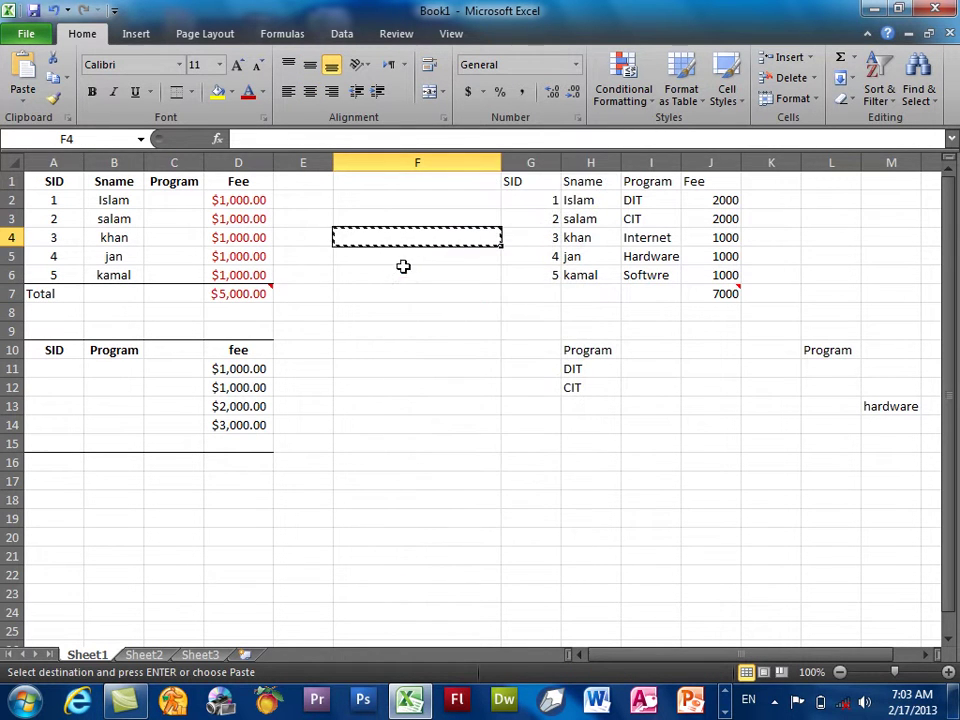
Paste only column widths onto D2:D7, then undo the width change.
left_click_drag(240, 204, 242, 298)
right_click(242, 238)
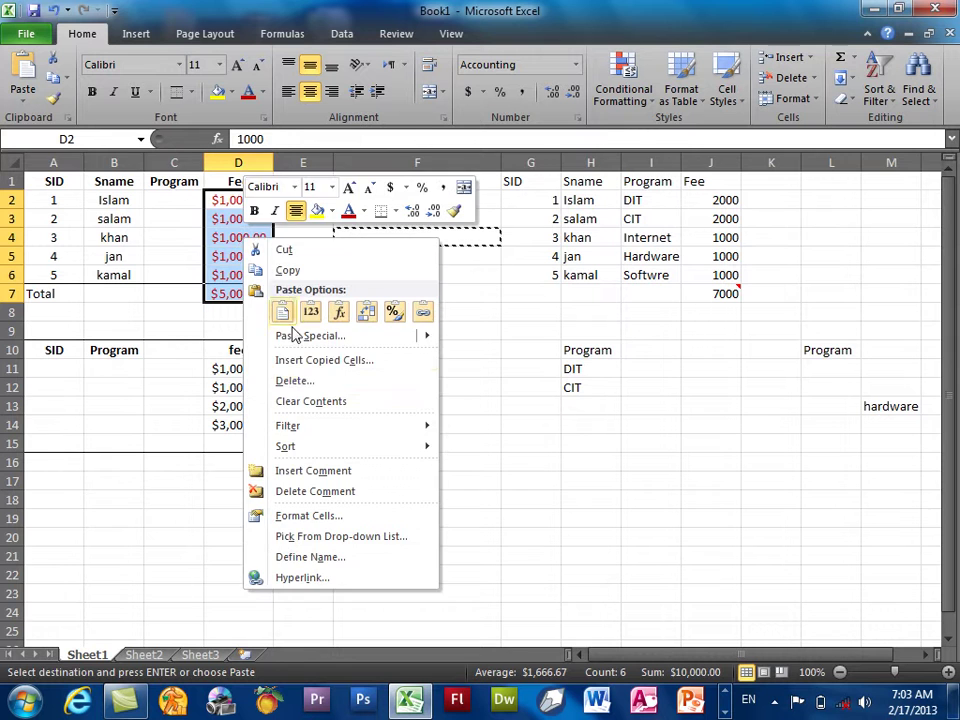
left_click(300, 336)
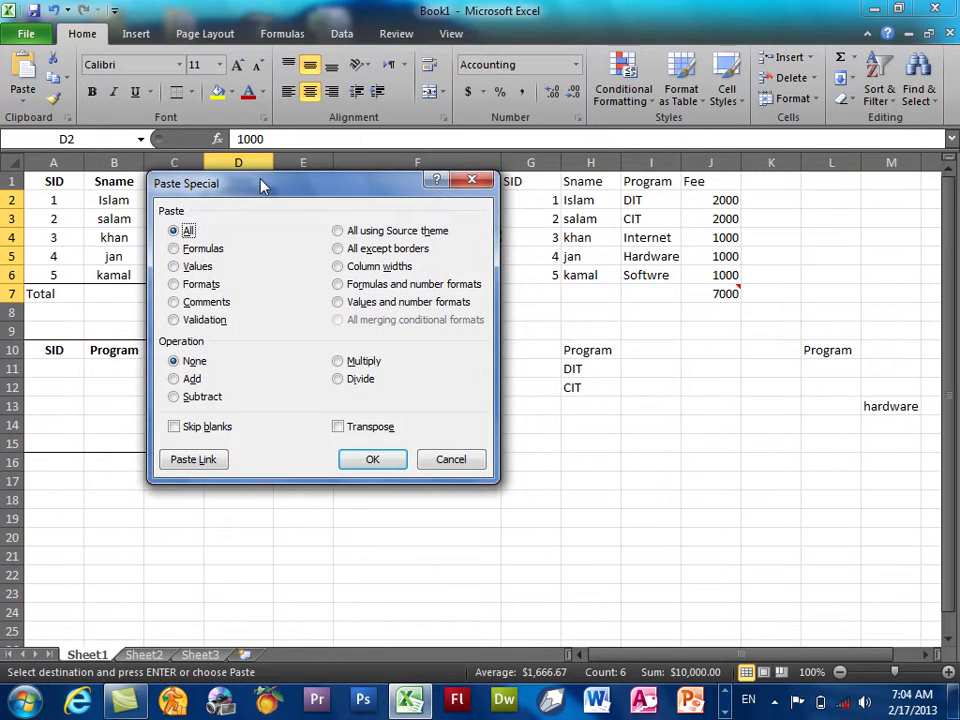
left_click_drag(262, 187, 571, 133)
left_click(660, 212)
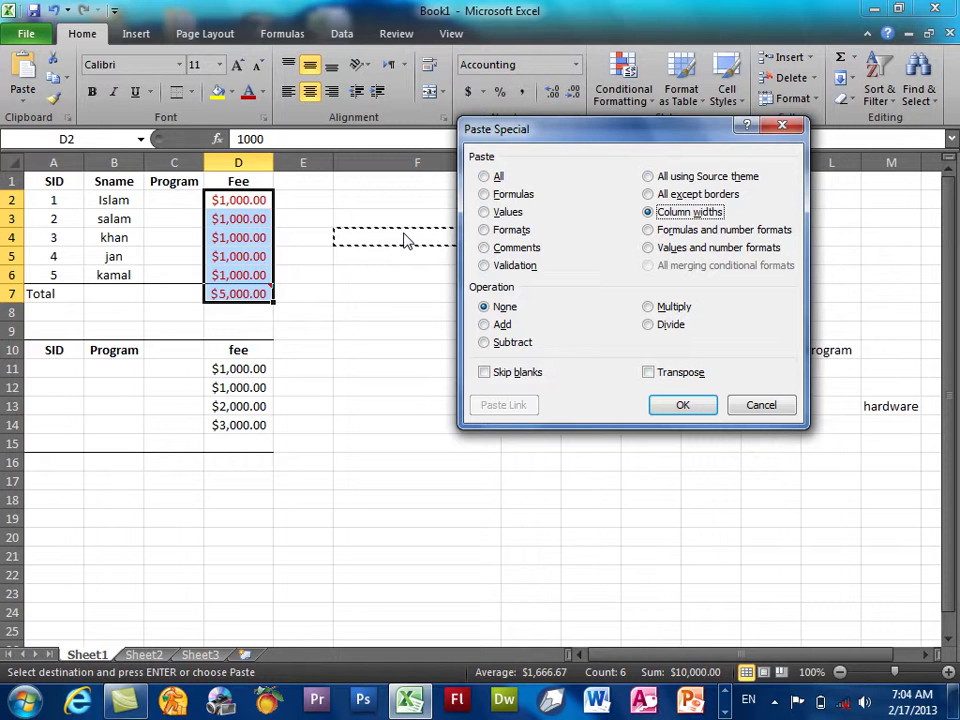
left_click(662, 405)
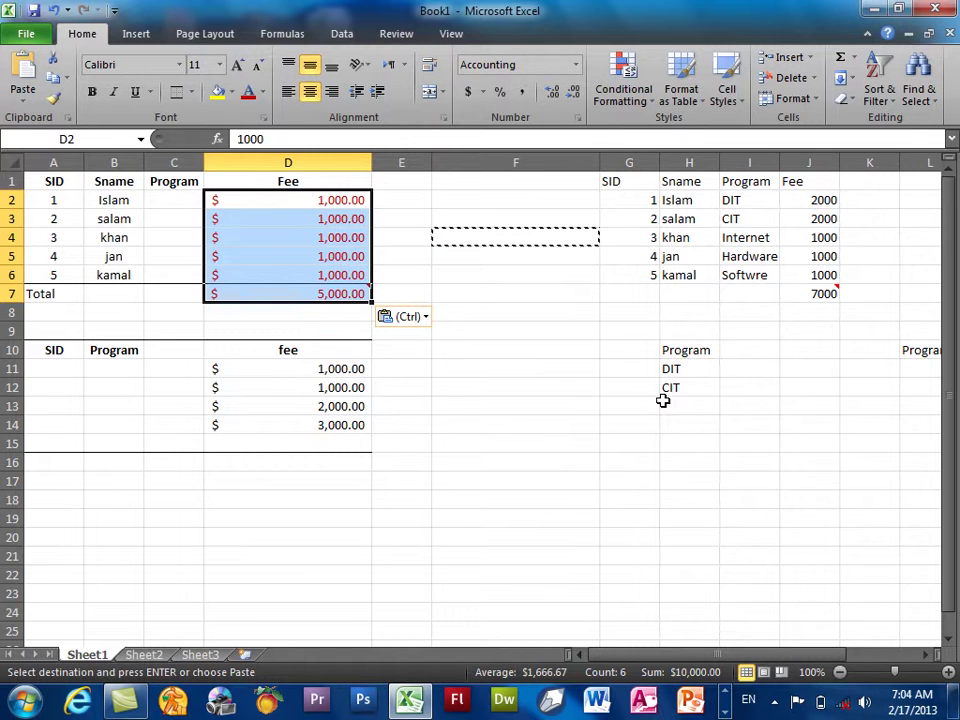
left_click(52, 10)
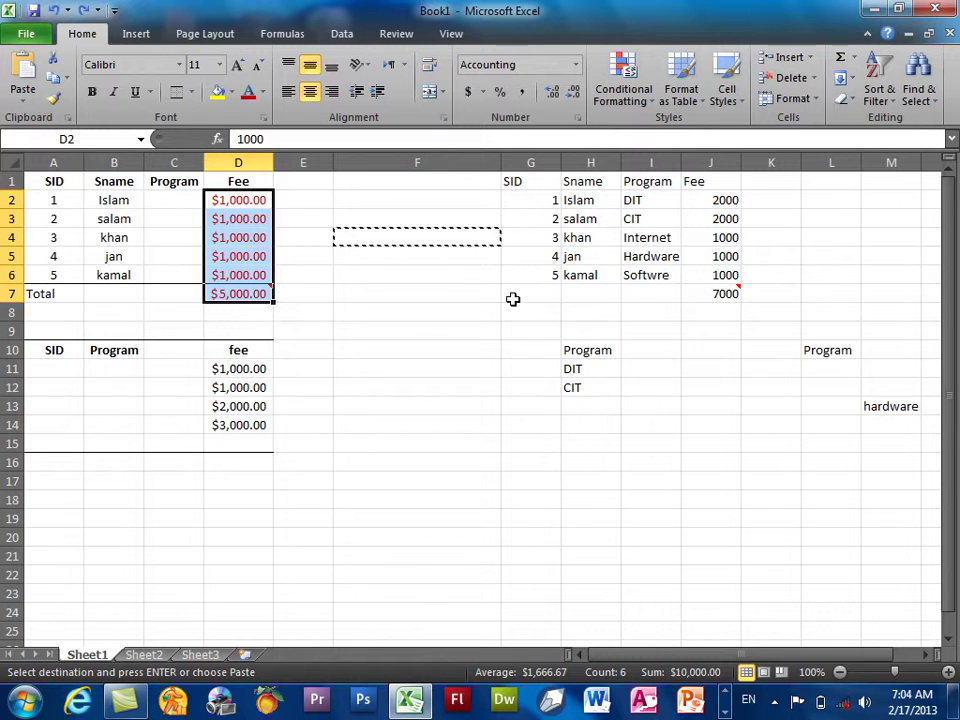
right_click(468, 293)
left_click(527, 394)
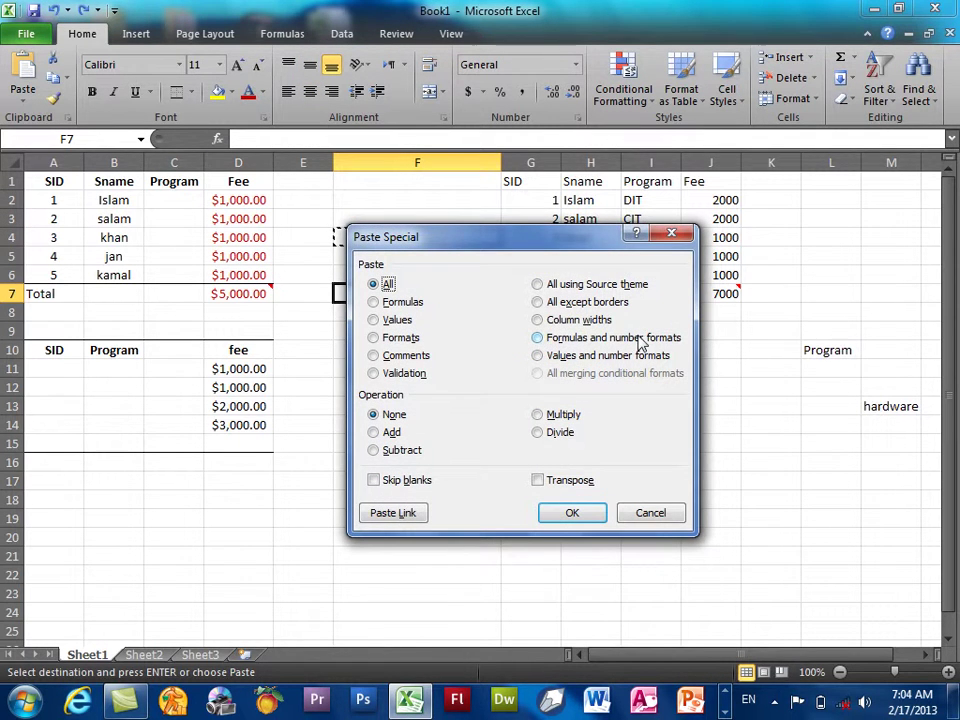
left_click(651, 513)
left_click(427, 422)
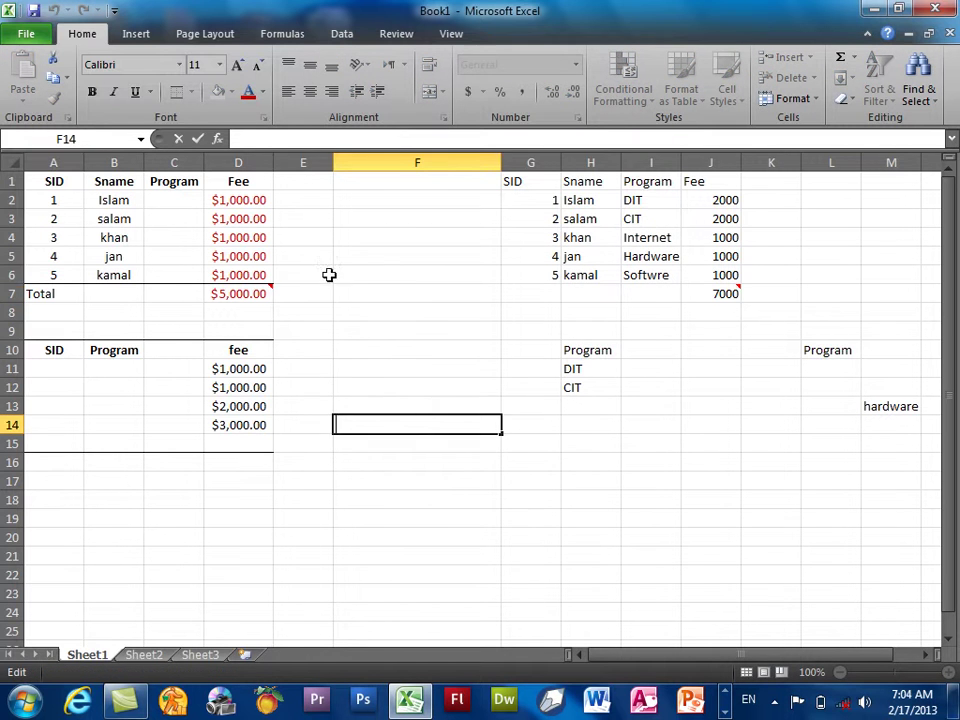
left_click(315, 277)
left_click(241, 294)
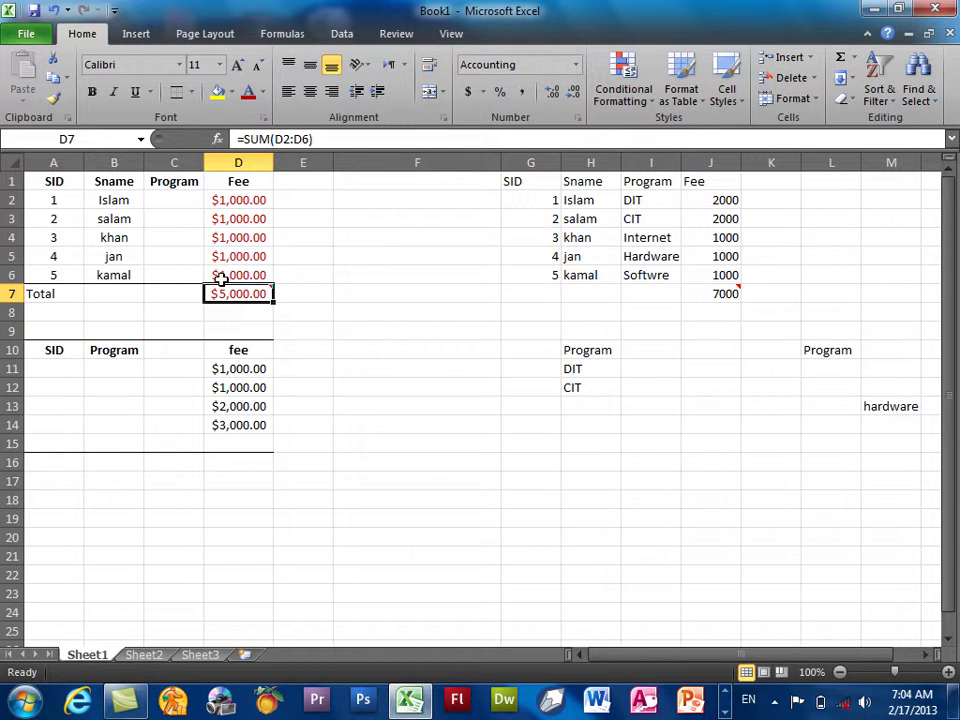
Copy A1:D7, paste formulas and number formats at A17, and check D23's SUM formula.
left_click_drag(228, 290, 55, 181)
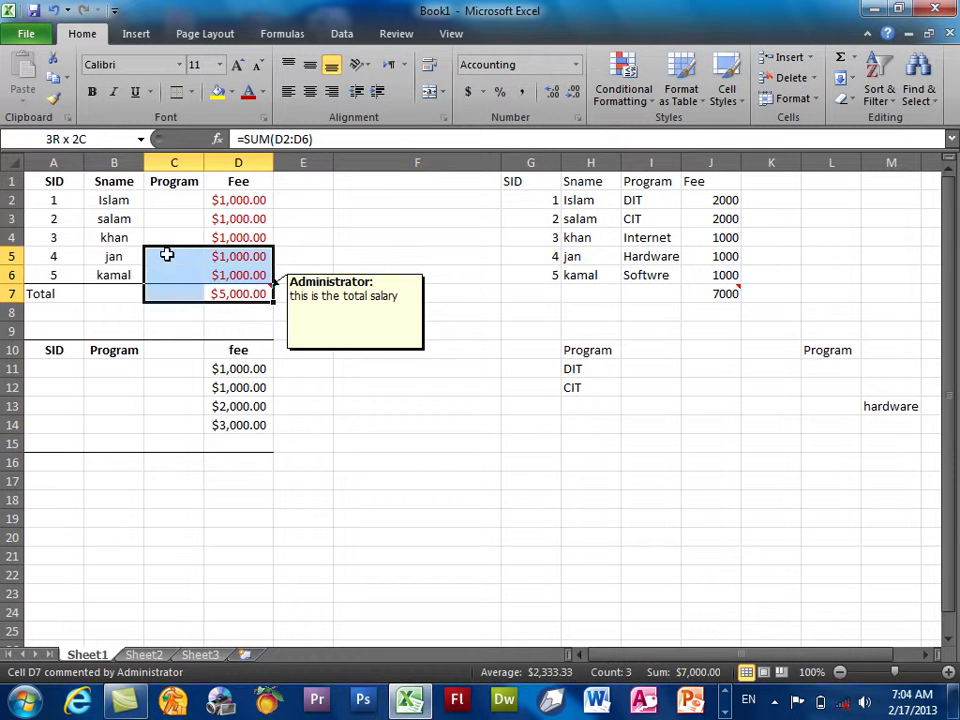
right_click(91, 214)
left_click(120, 235)
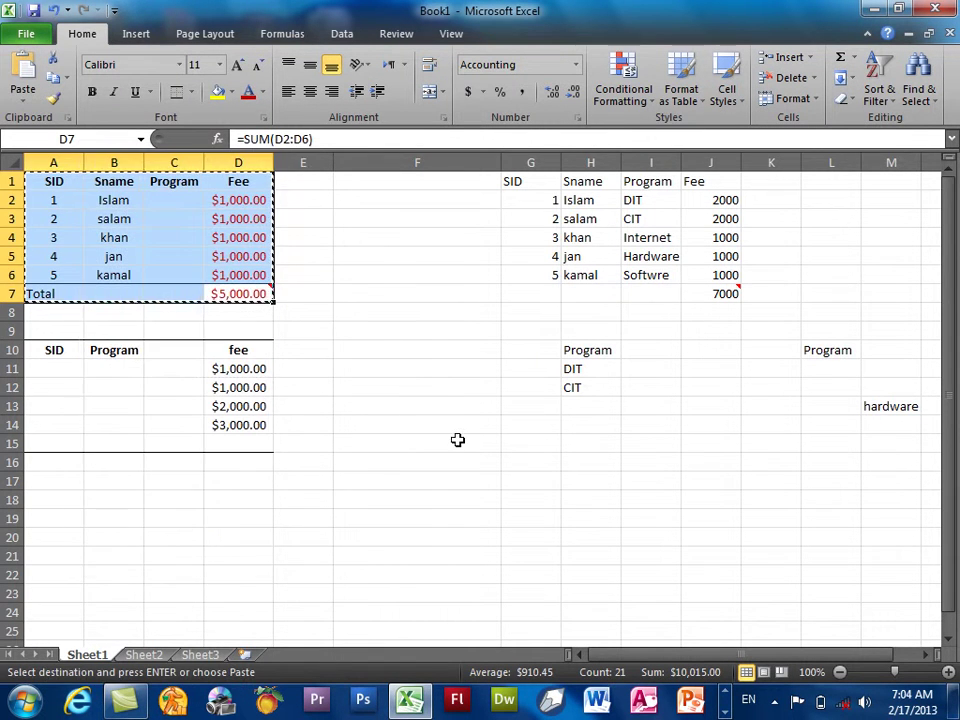
right_click(78, 482)
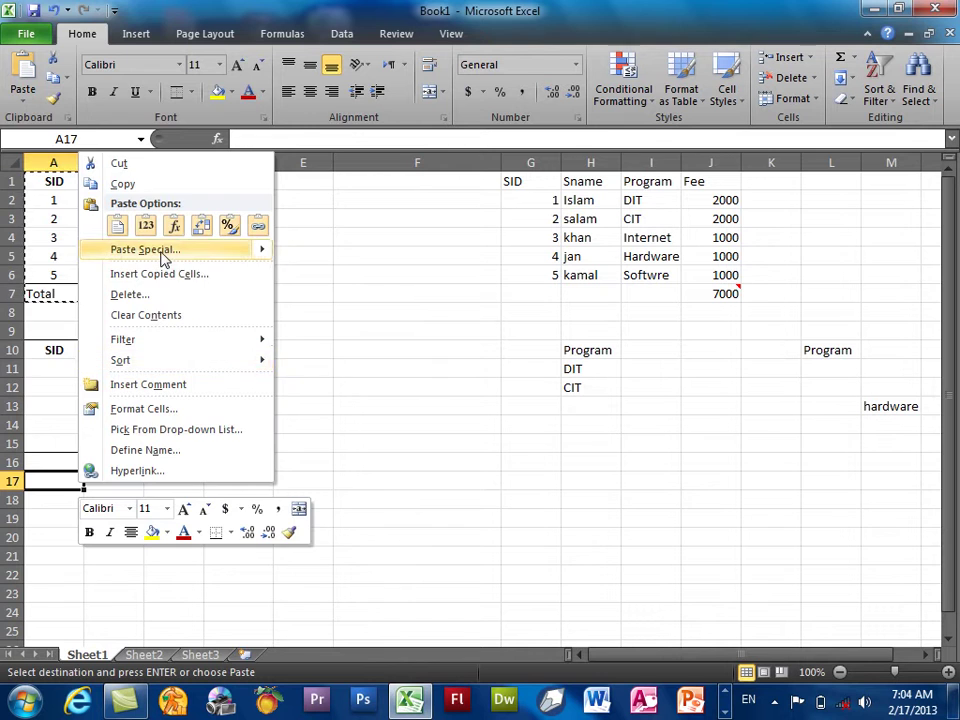
left_click(130, 249)
left_click_drag(268, 77, 546, 64)
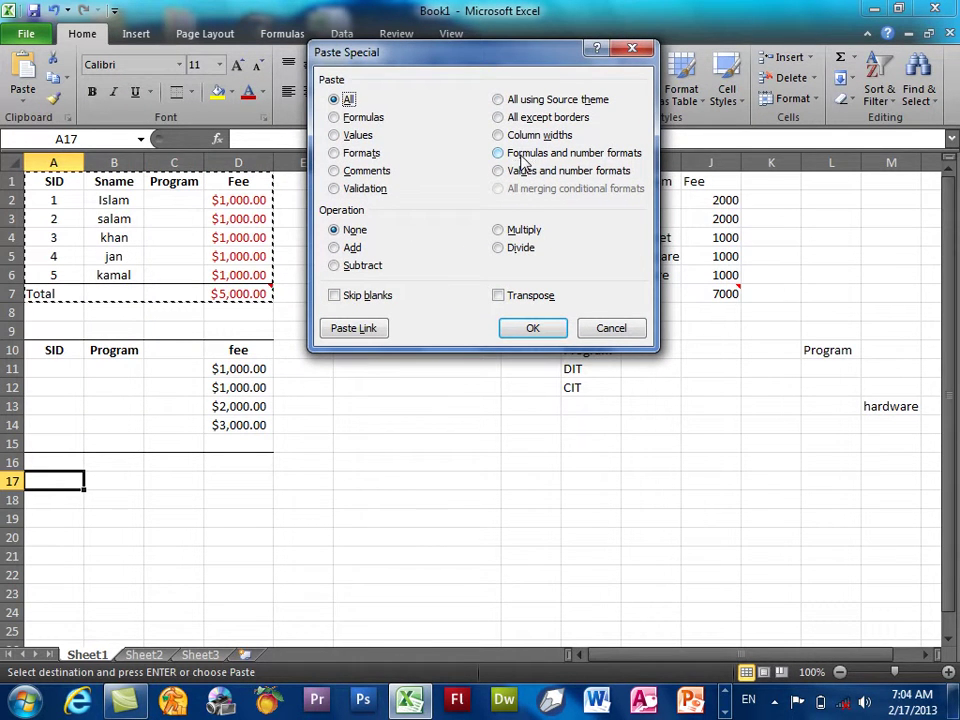
left_click(540, 153)
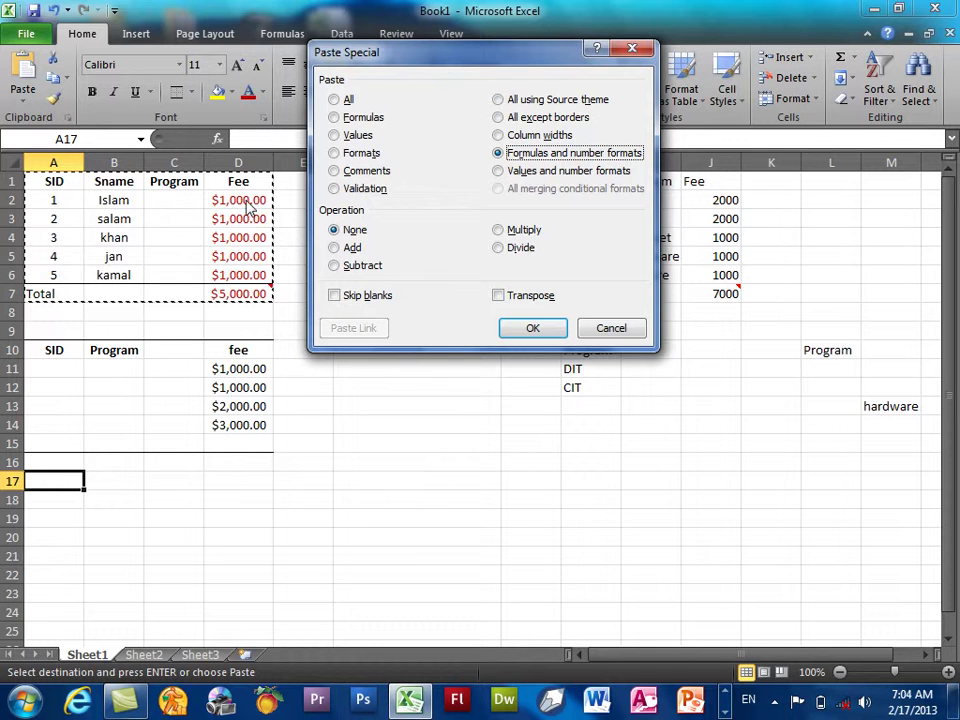
left_click(527, 328)
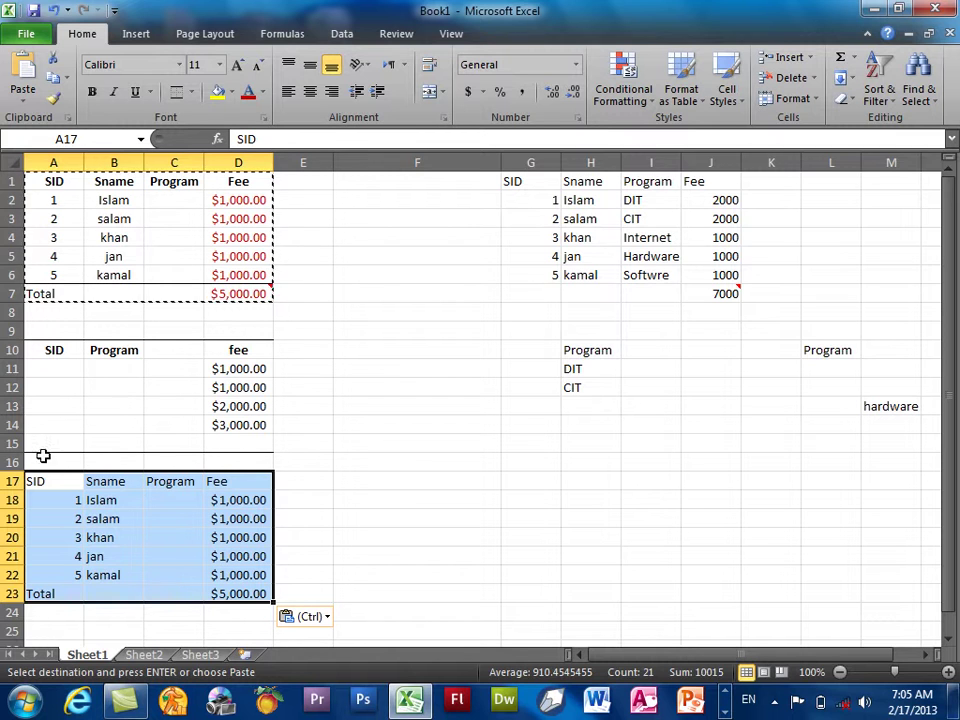
left_click(229, 595)
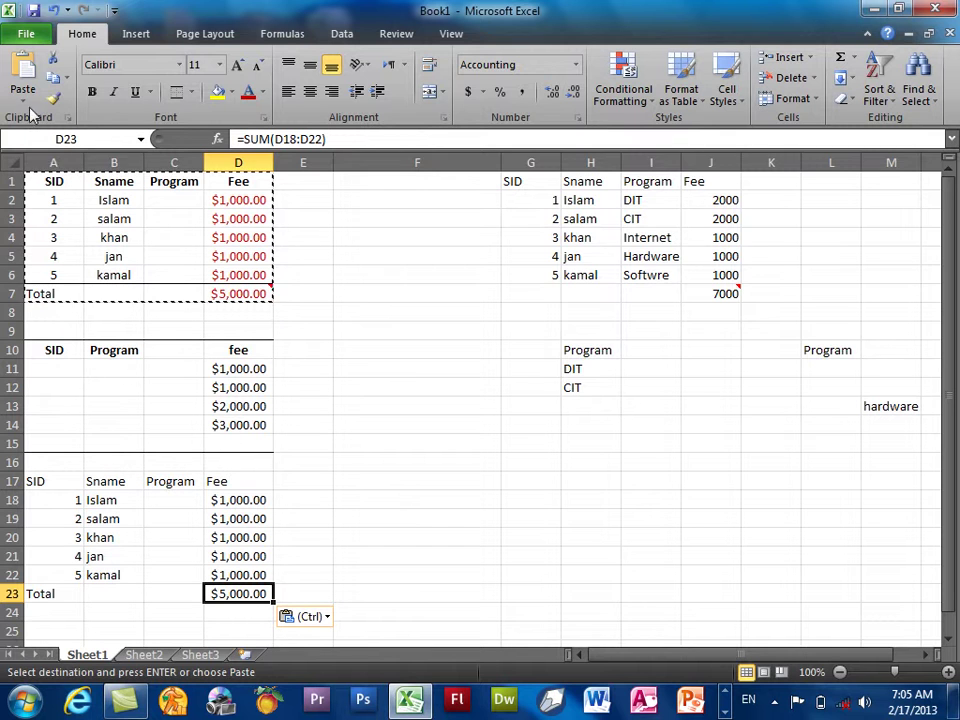
Re-paste the table at A17 as values and number formats, check D23's value, then undo.
left_click(53, 10)
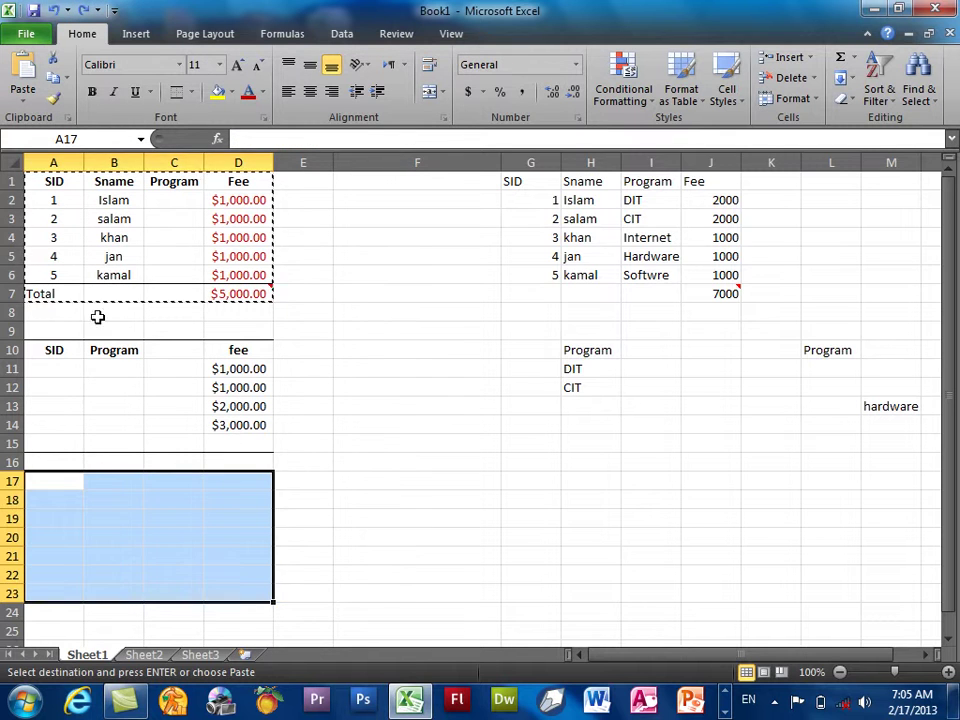
left_click(66, 492)
right_click(66, 482)
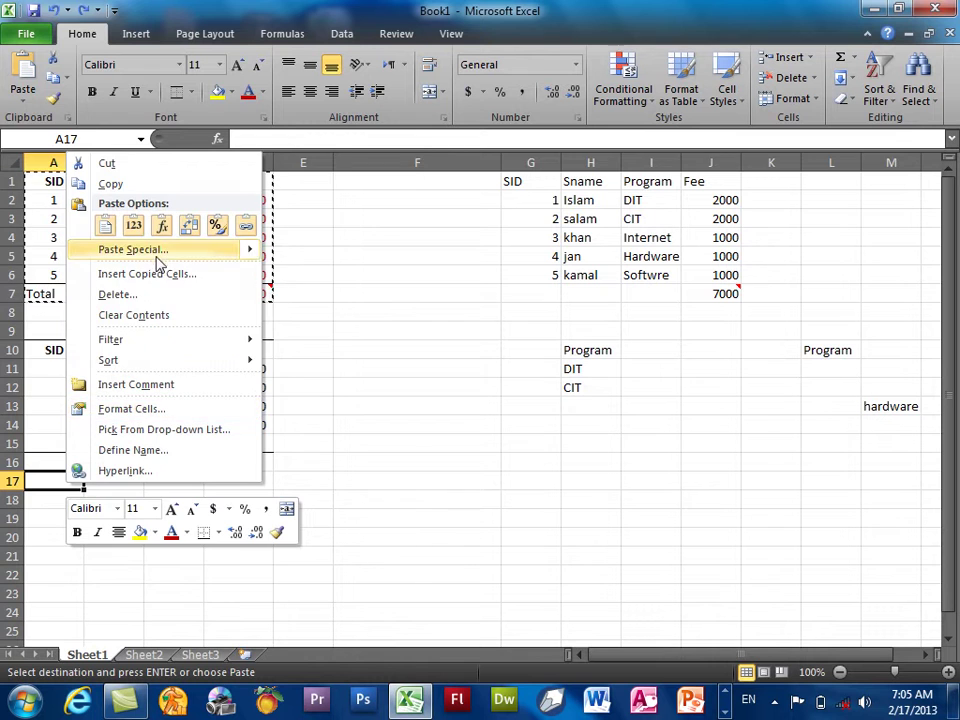
left_click(150, 250)
left_click(266, 222)
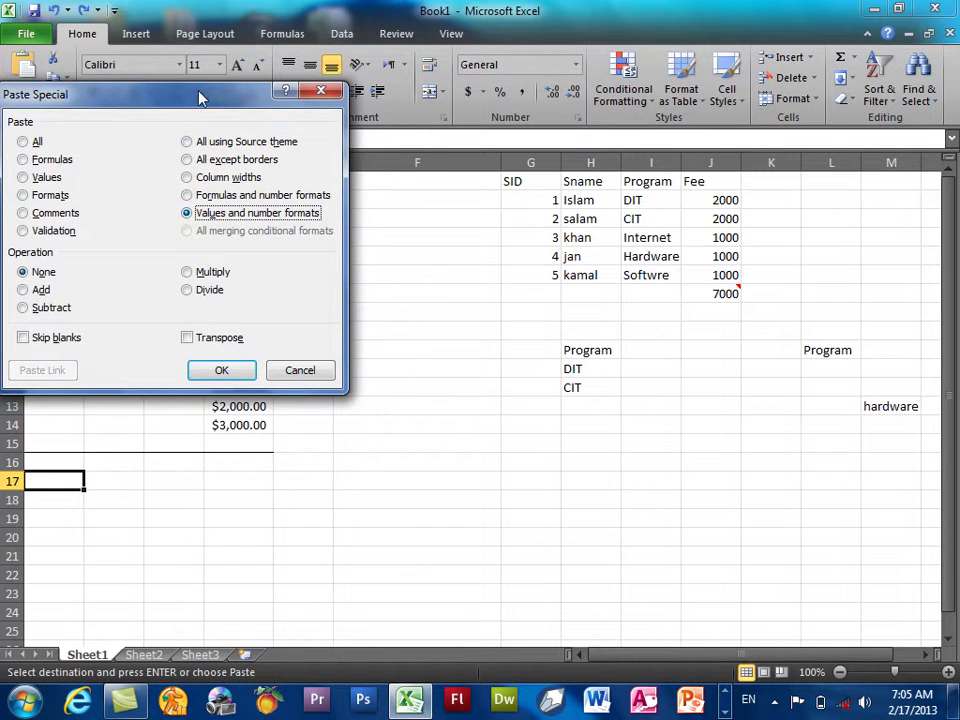
left_click_drag(199, 96, 673, 125)
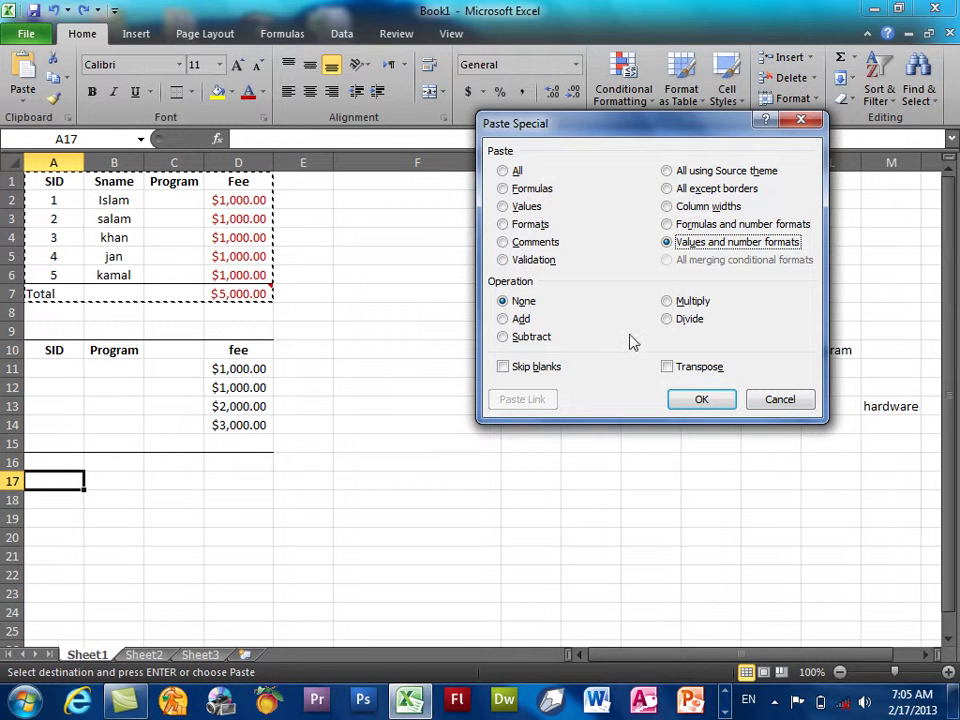
left_click(728, 400)
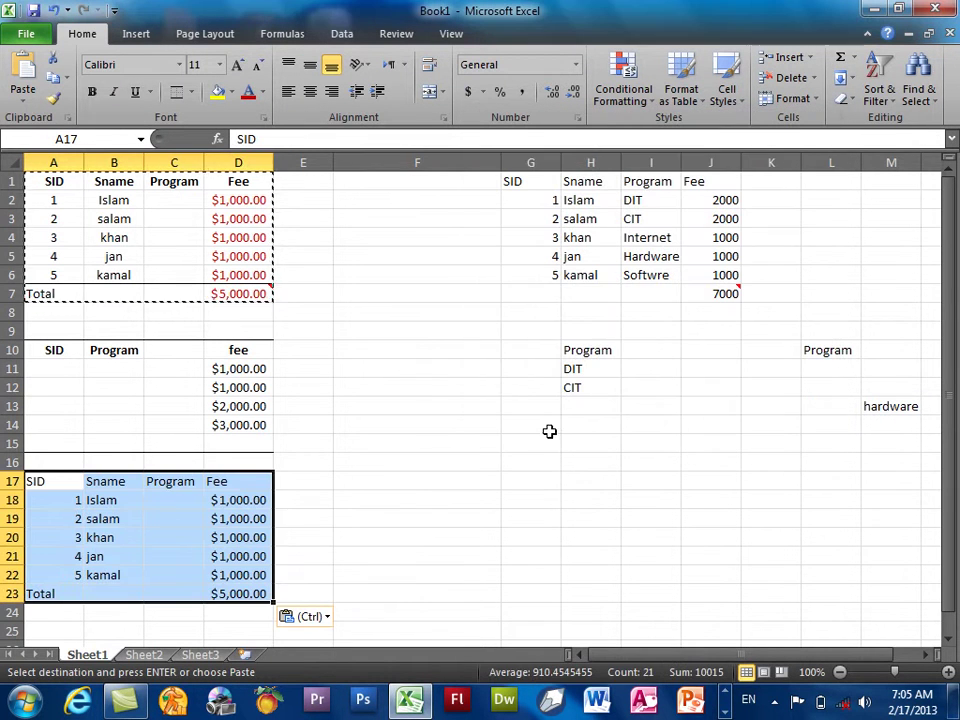
left_click(229, 597)
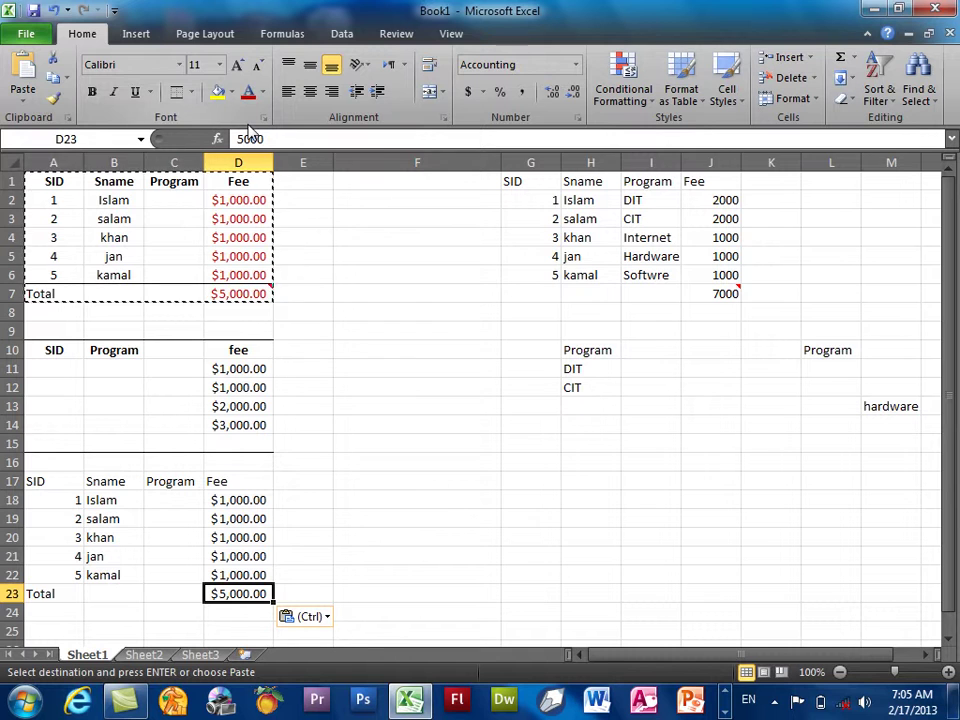
left_click(55, 10)
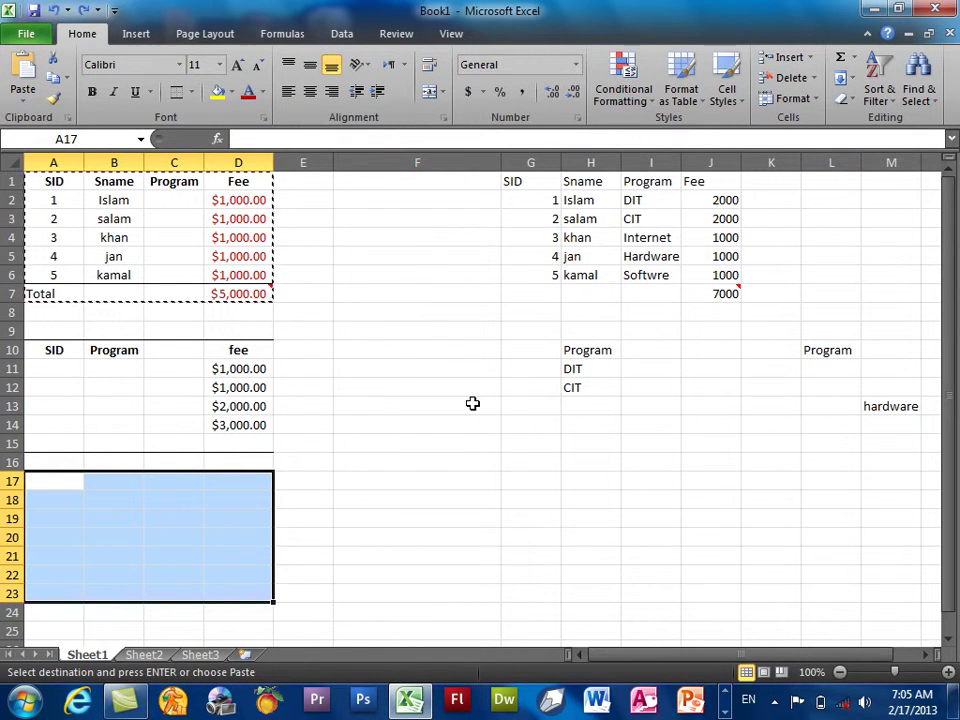
Open Paste Special at F11 and cancel it without pasting.
right_click(466, 370)
left_click(530, 142)
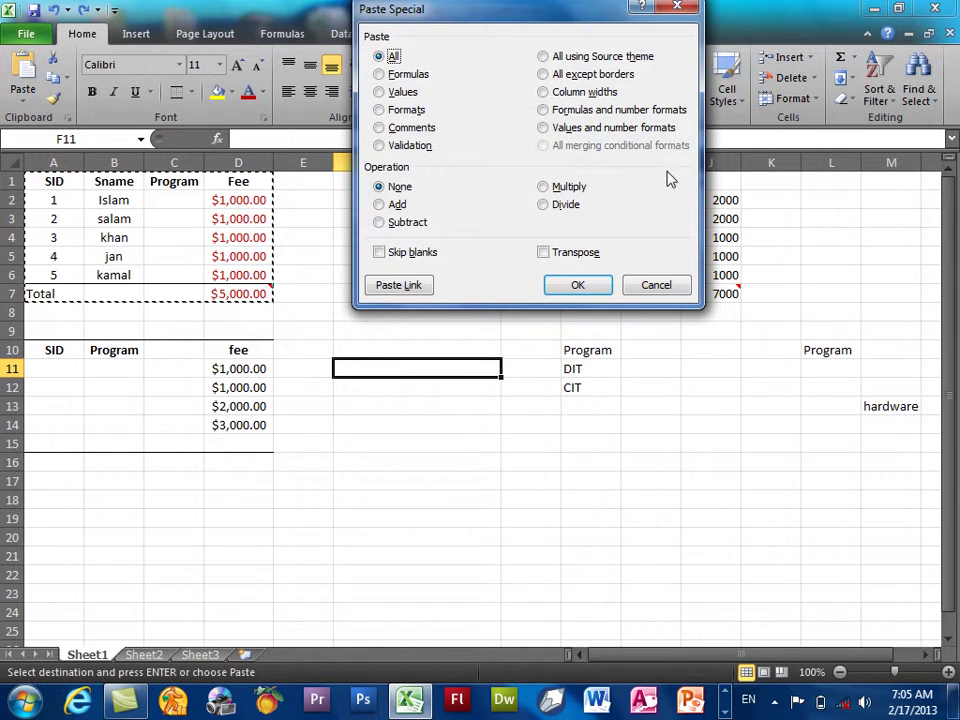
left_click(656, 284)
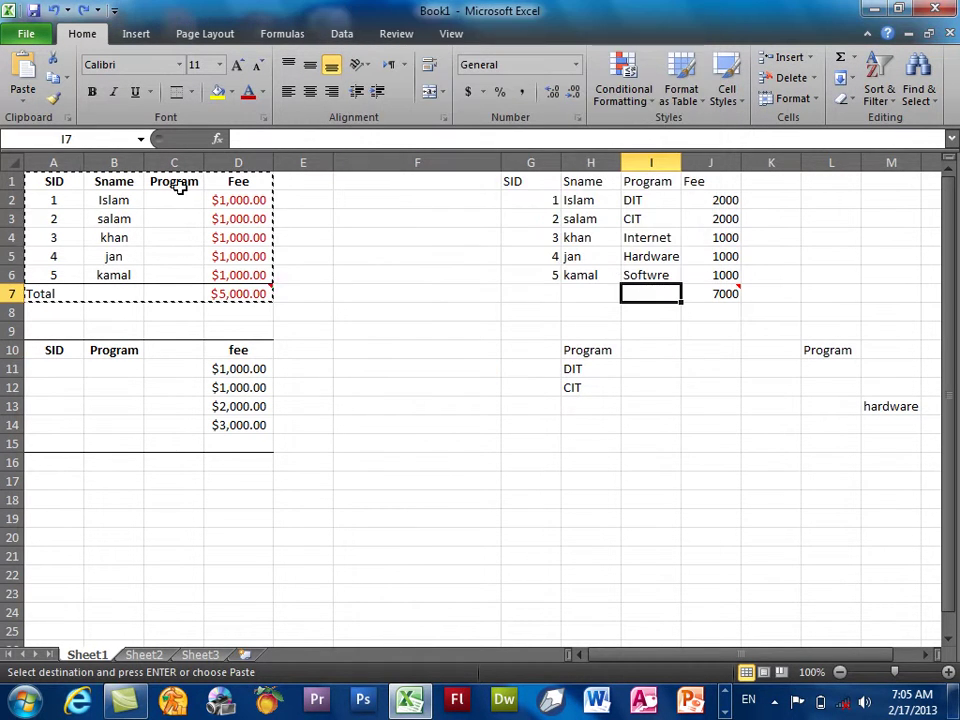
Apply a traffic-light icon set conditional format to the Fee values J2:J6.
left_click_drag(240, 199, 236, 276)
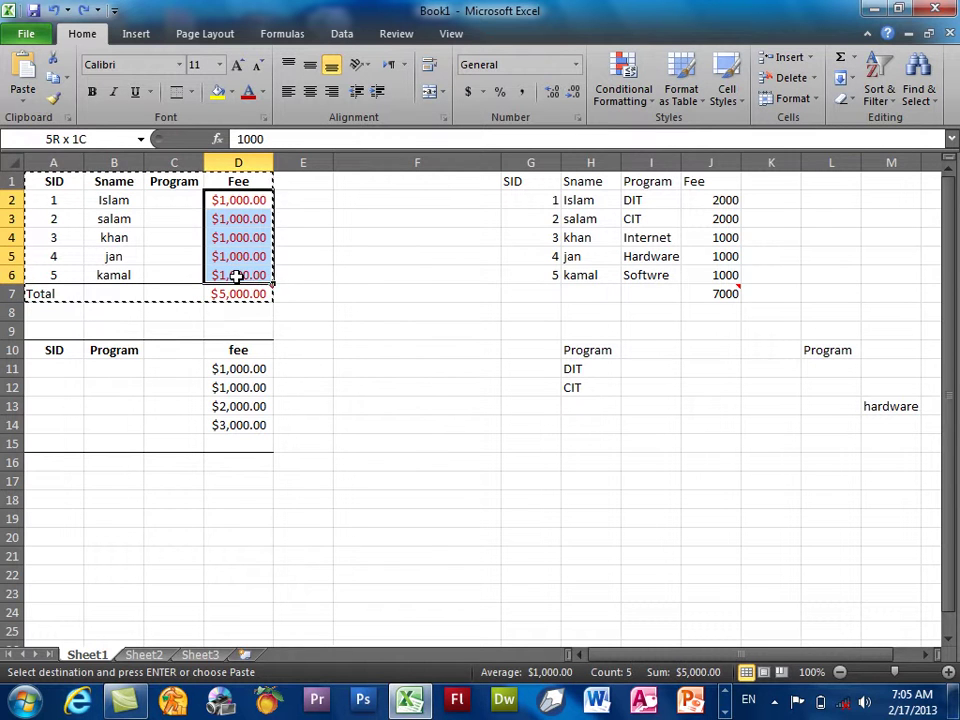
left_click_drag(708, 203, 709, 272)
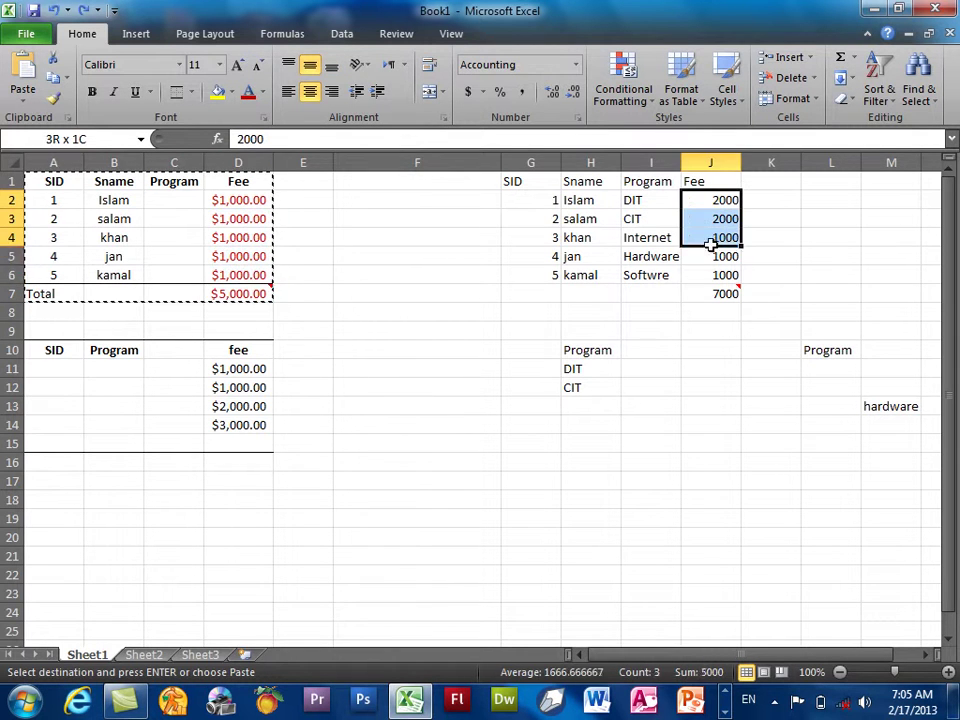
left_click(619, 100)
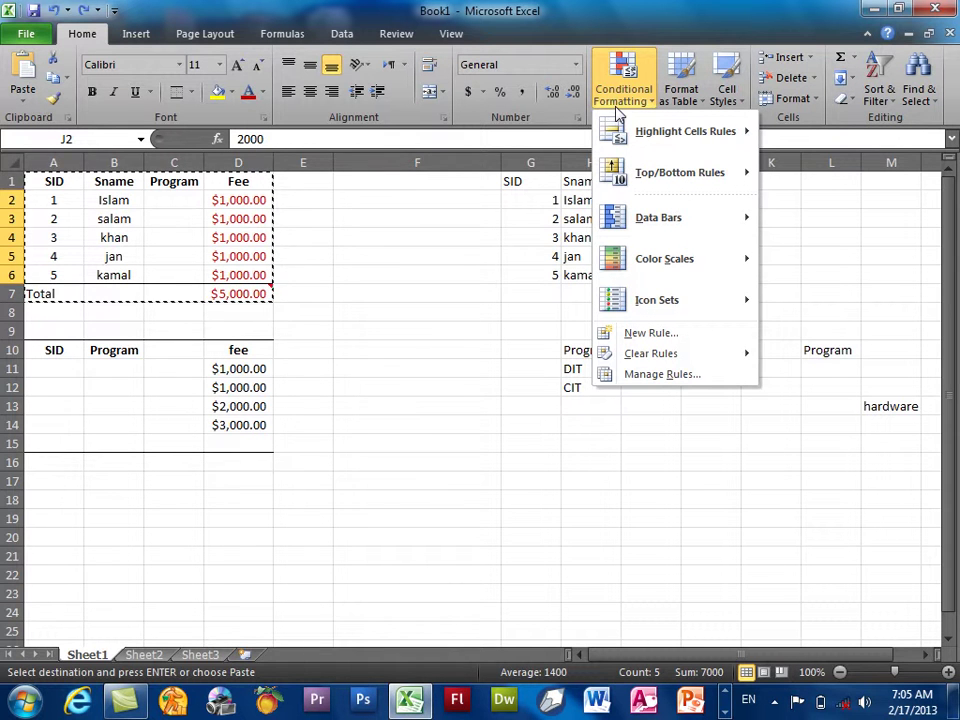
mouse_move(657, 299)
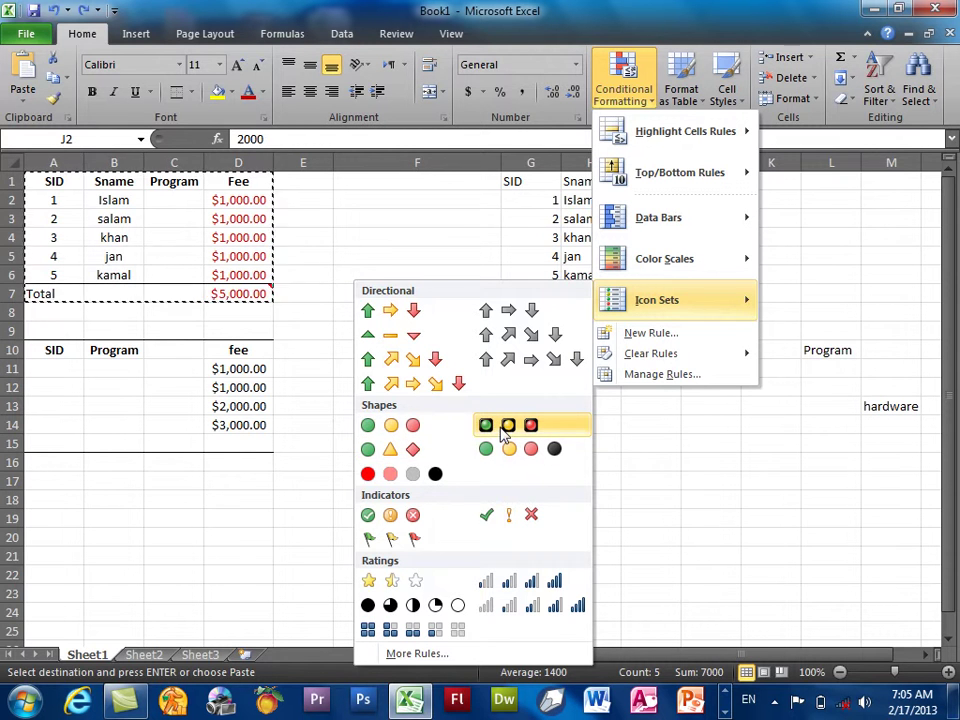
left_click(519, 433)
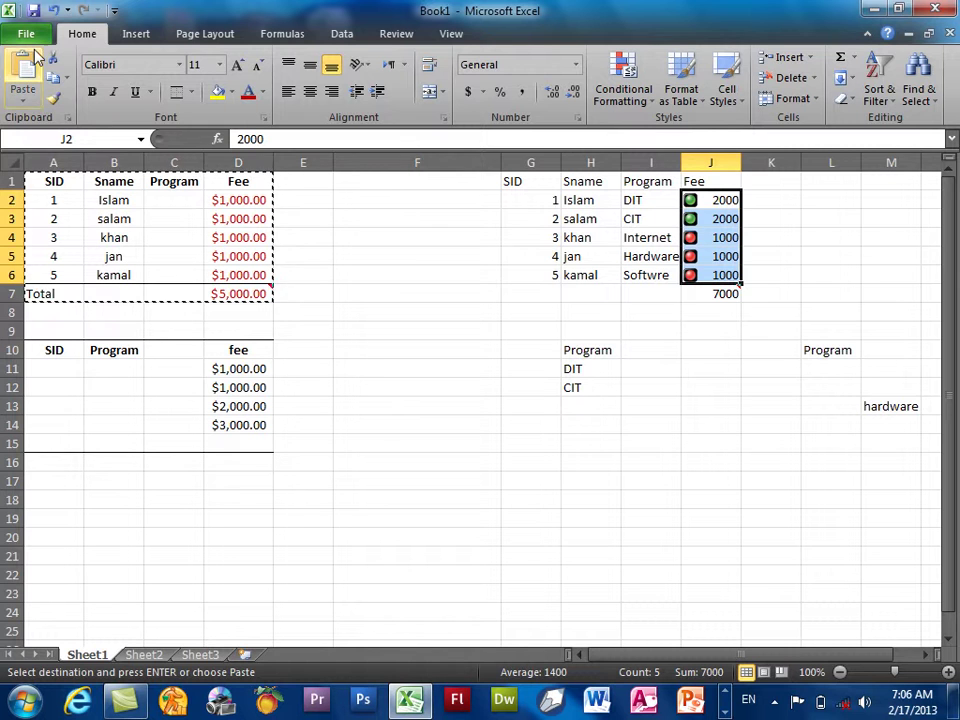
right_click(703, 201)
left_click(745, 236)
left_click_drag(245, 202, 248, 270)
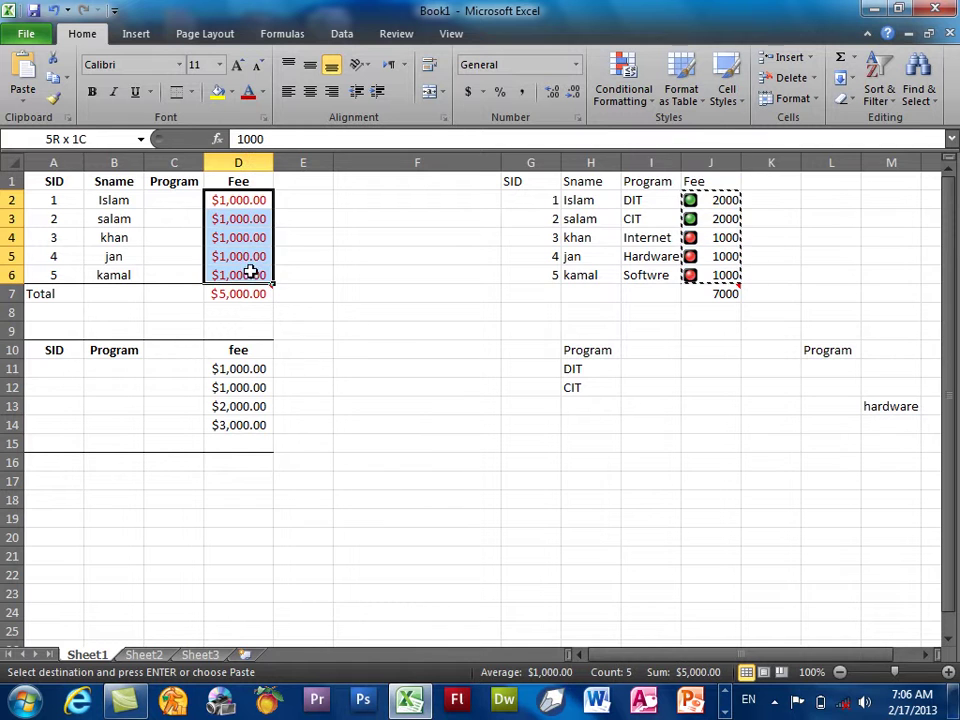
right_click(251, 272)
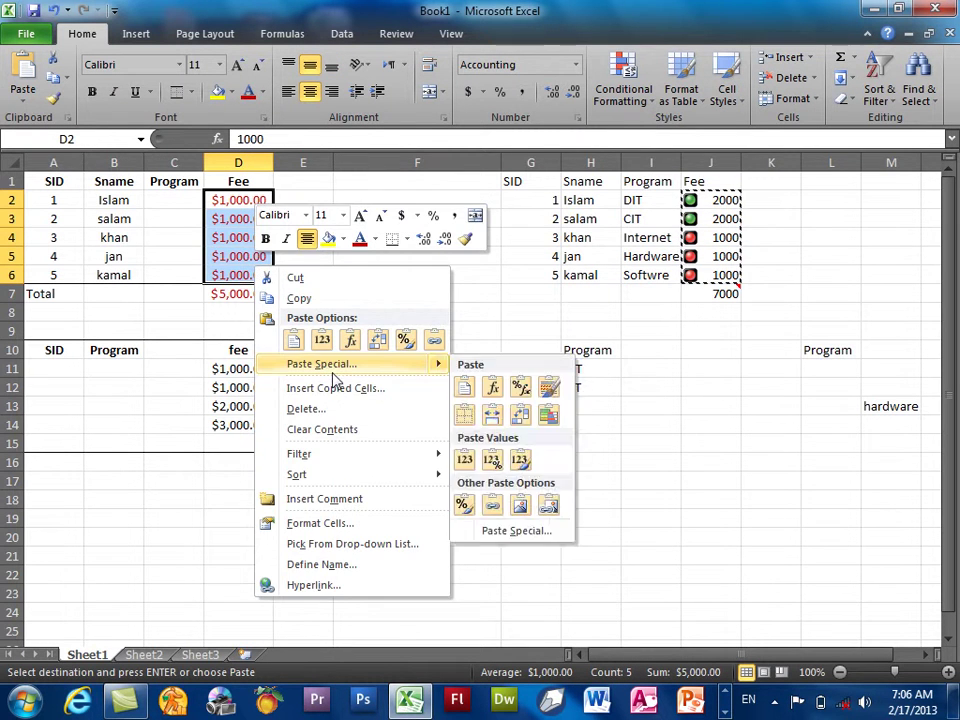
left_click(334, 366)
left_click(366, 357)
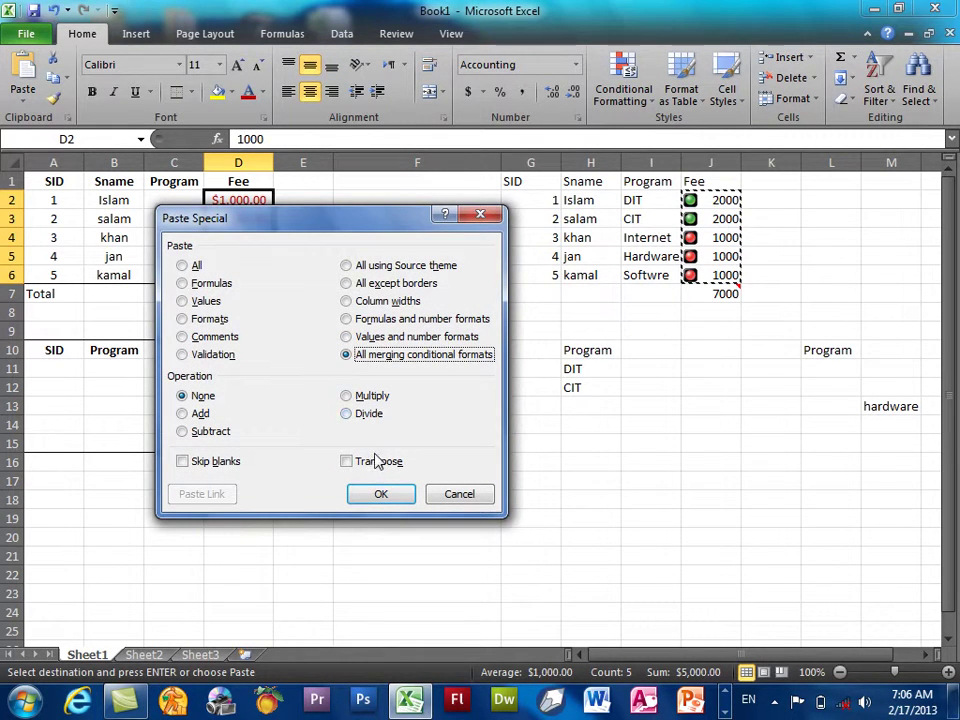
left_click(378, 494)
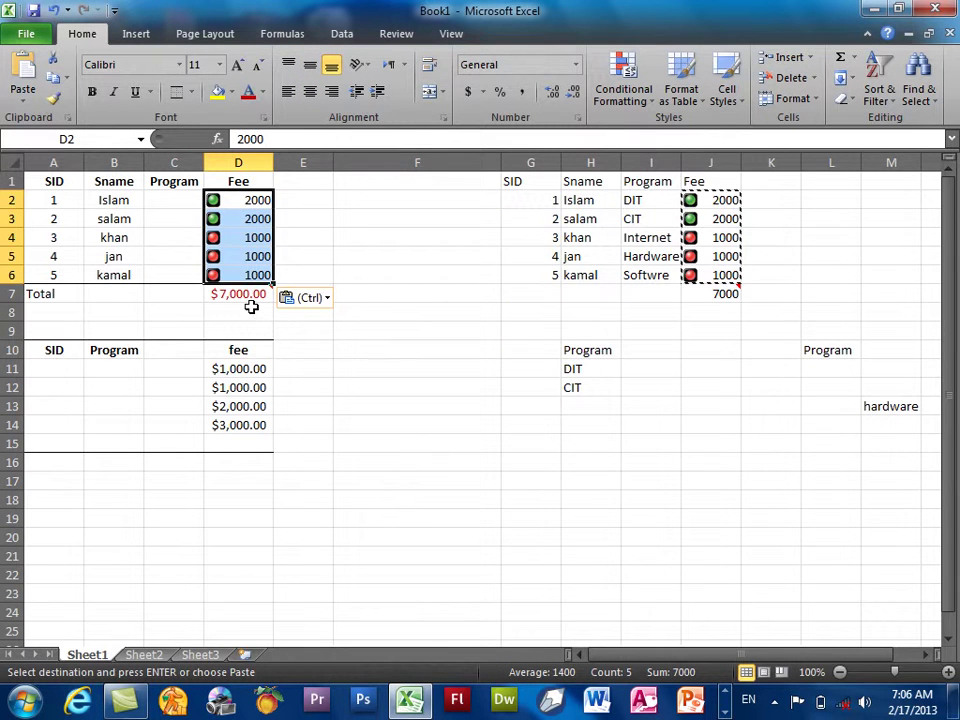
key("ctrl+z")
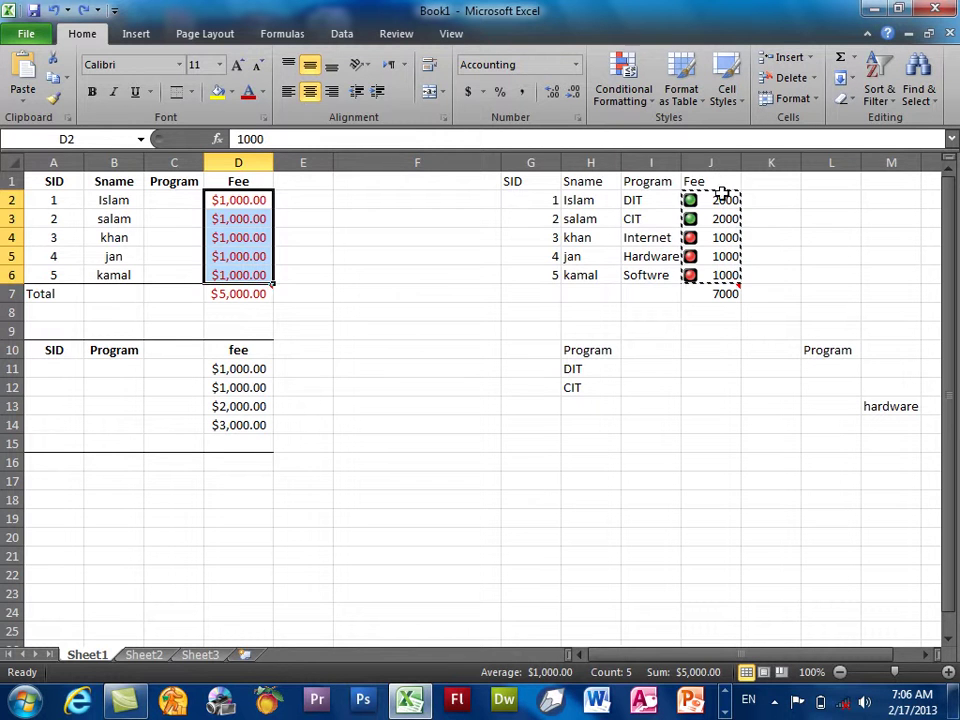
Copy G1:J7 and paste it at G14 using All merging conditional formats.
mouse_move(512, 180)
left_mouse_down()
mouse_move(636, 231)
mouse_move(711, 296)
left_mouse_up()
right_click(716, 253)
left_click(746, 287)
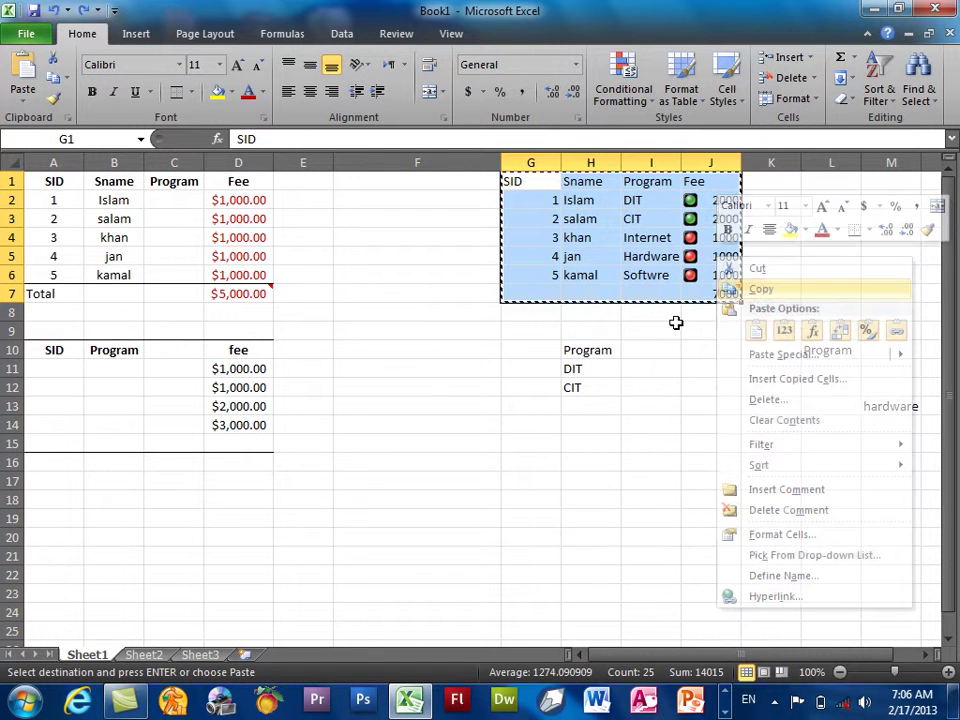
right_click(499, 426)
right_click(525, 439)
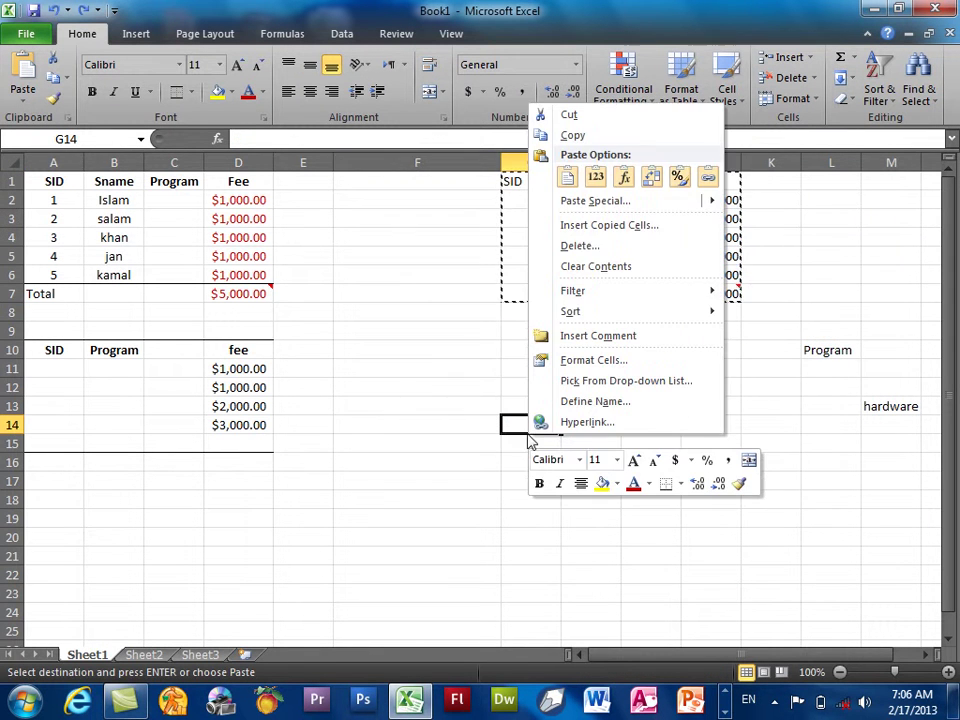
left_click(628, 200)
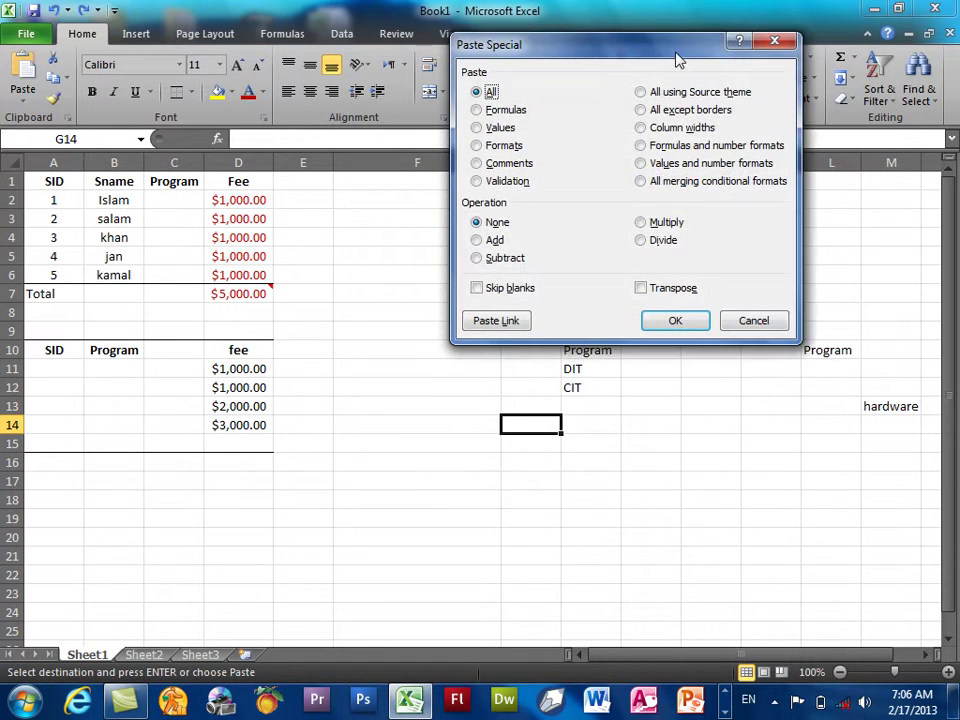
left_click_drag(676, 60, 476, 56)
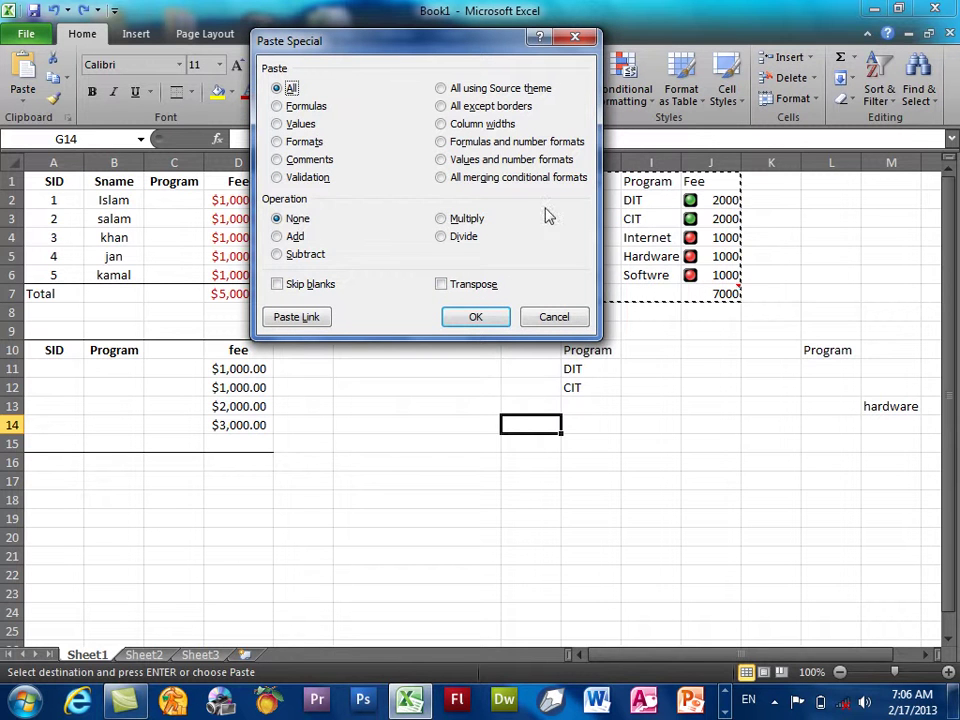
left_click(515, 178)
left_click(478, 316)
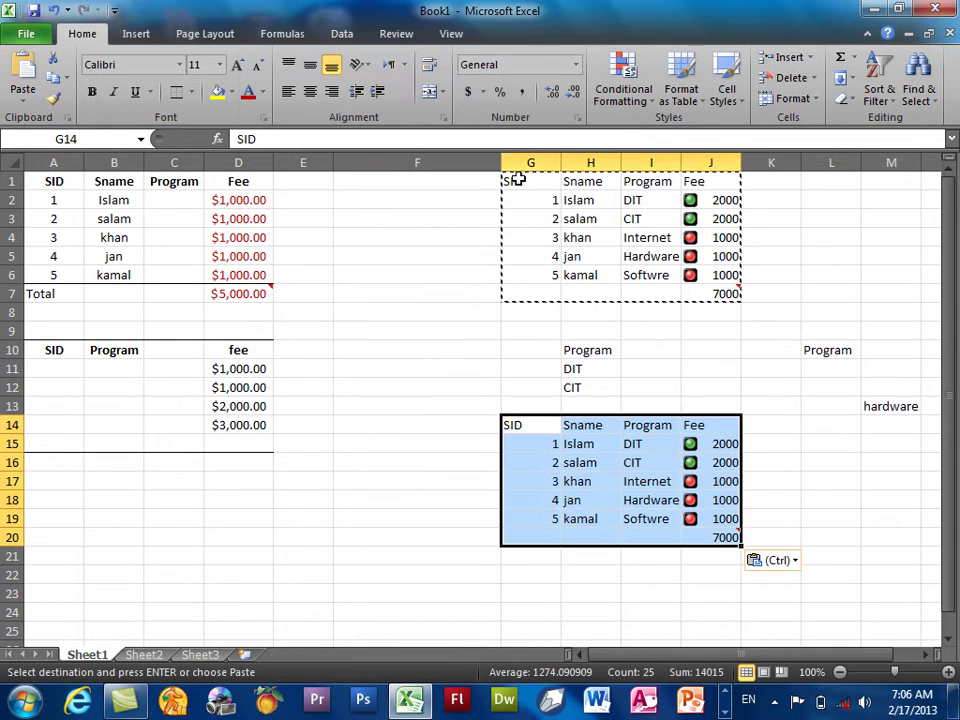
left_click_drag(590, 425, 590, 518)
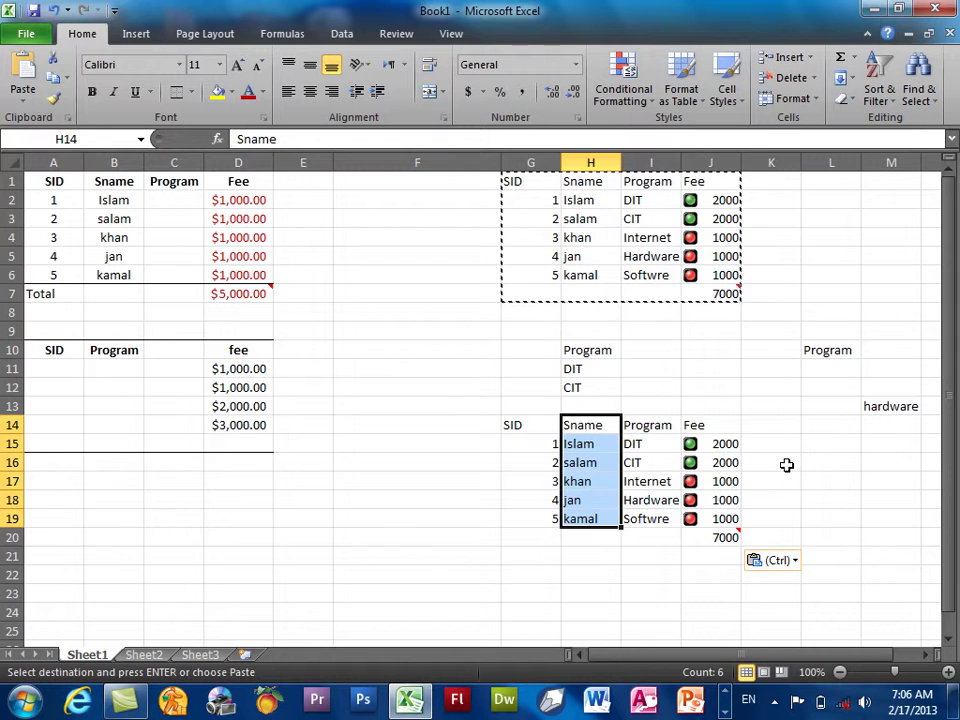
left_click(771, 369)
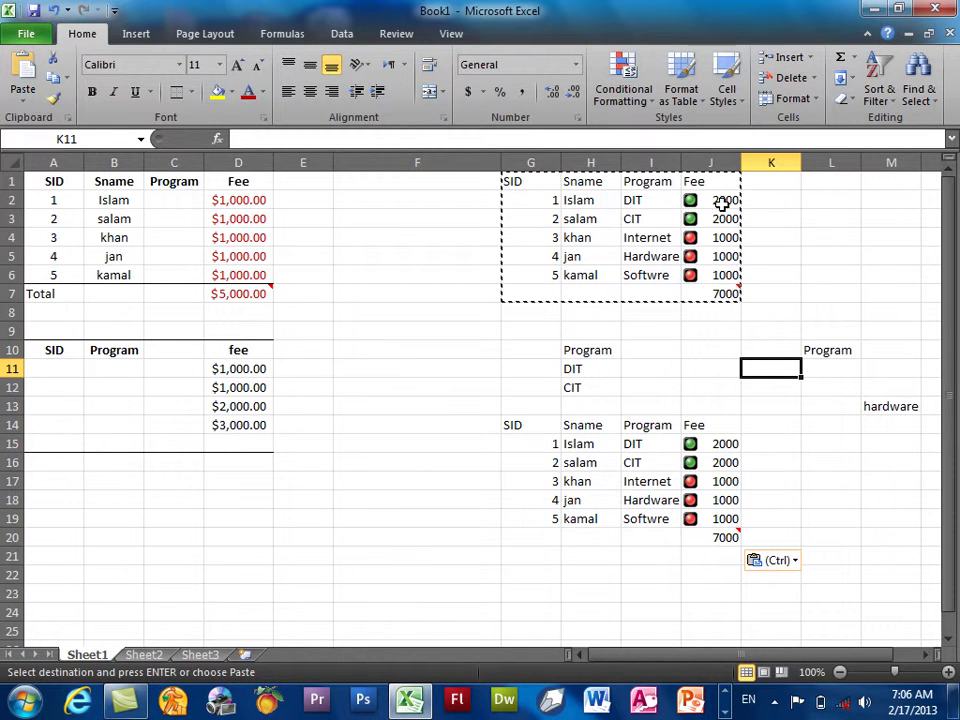
left_click_drag(720, 200, 727, 271)
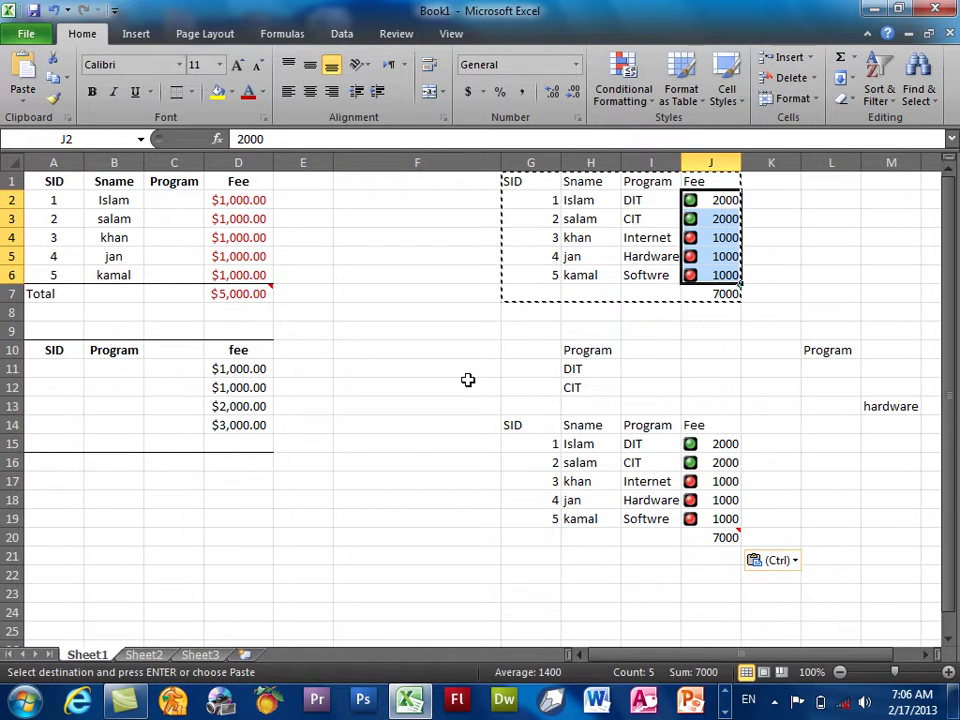
Try Add, Subtract, Multiply and Divide in Paste Special at F5, cancel, then switch to Sheet2.
right_click(407, 258)
left_click(444, 356)
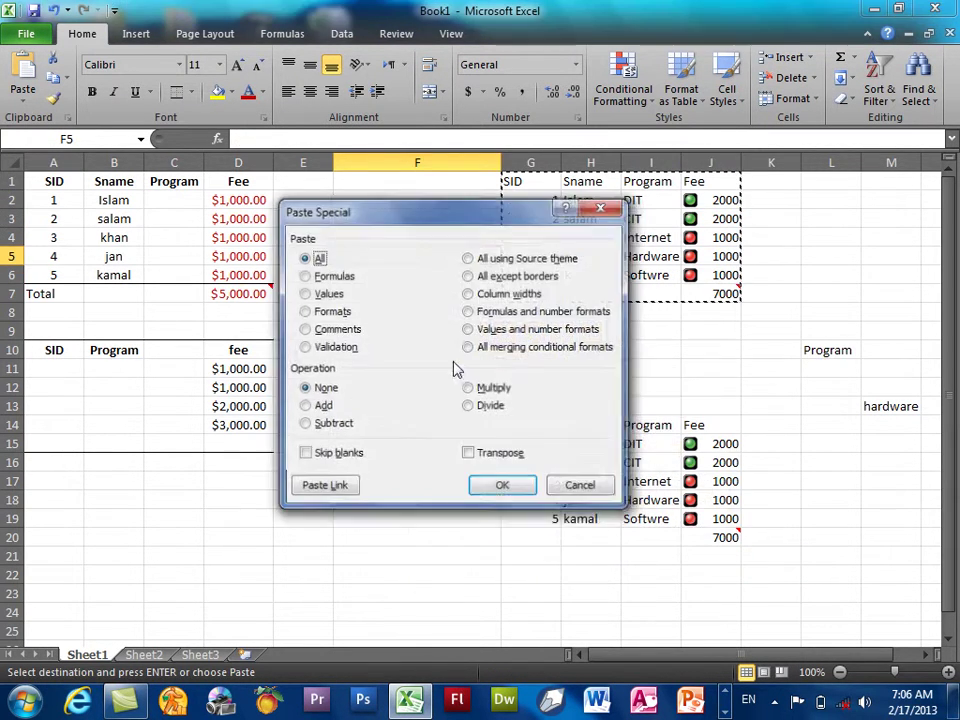
left_click_drag(420, 210, 444, 158)
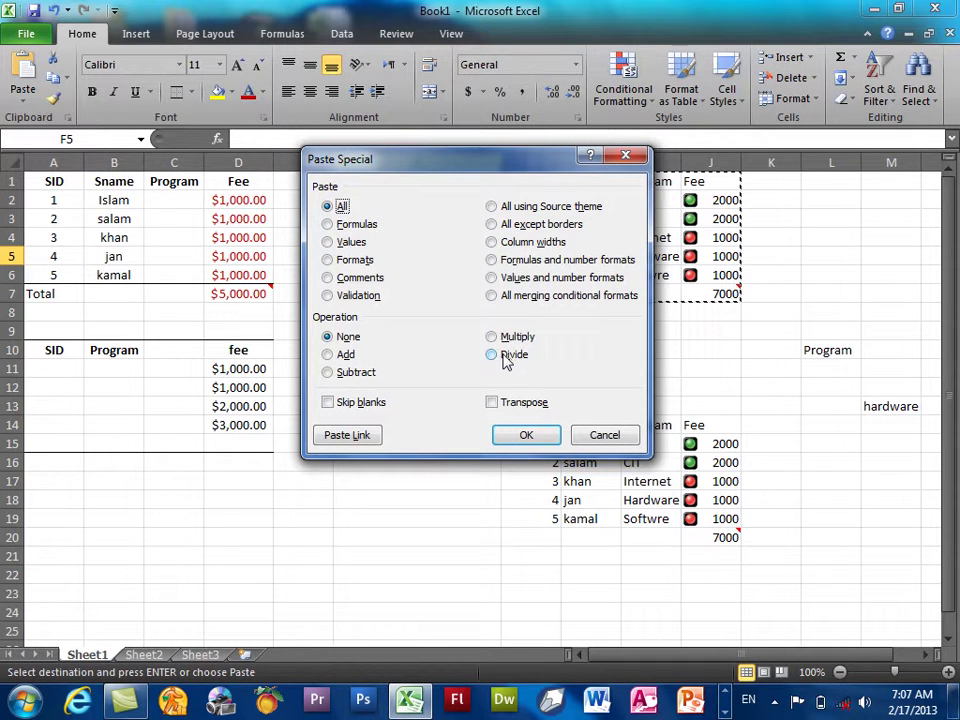
left_click(344, 355)
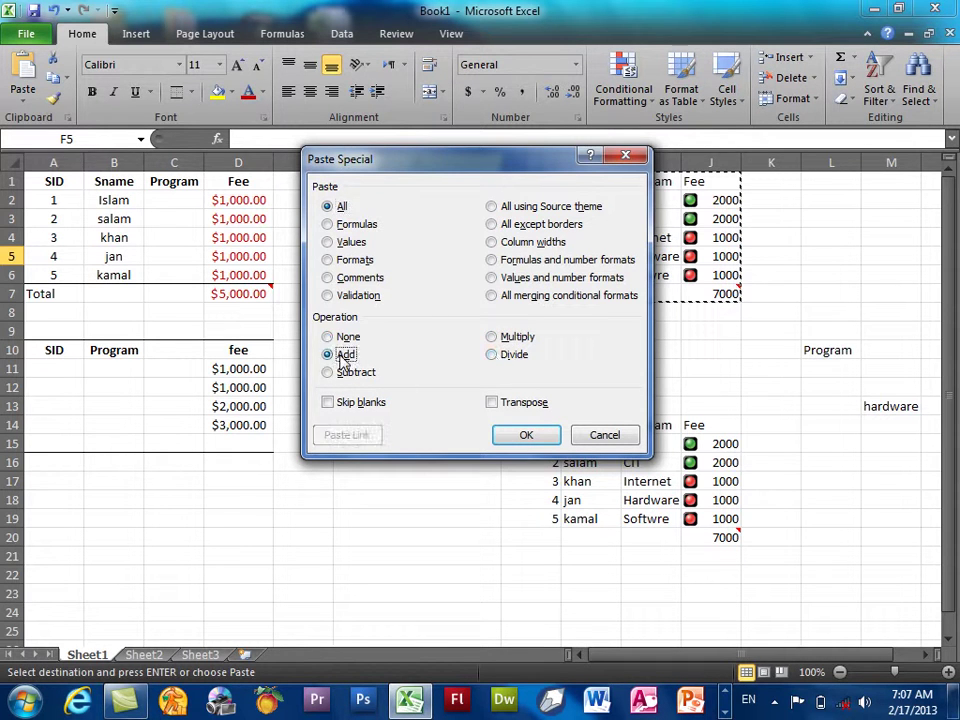
left_click(355, 377)
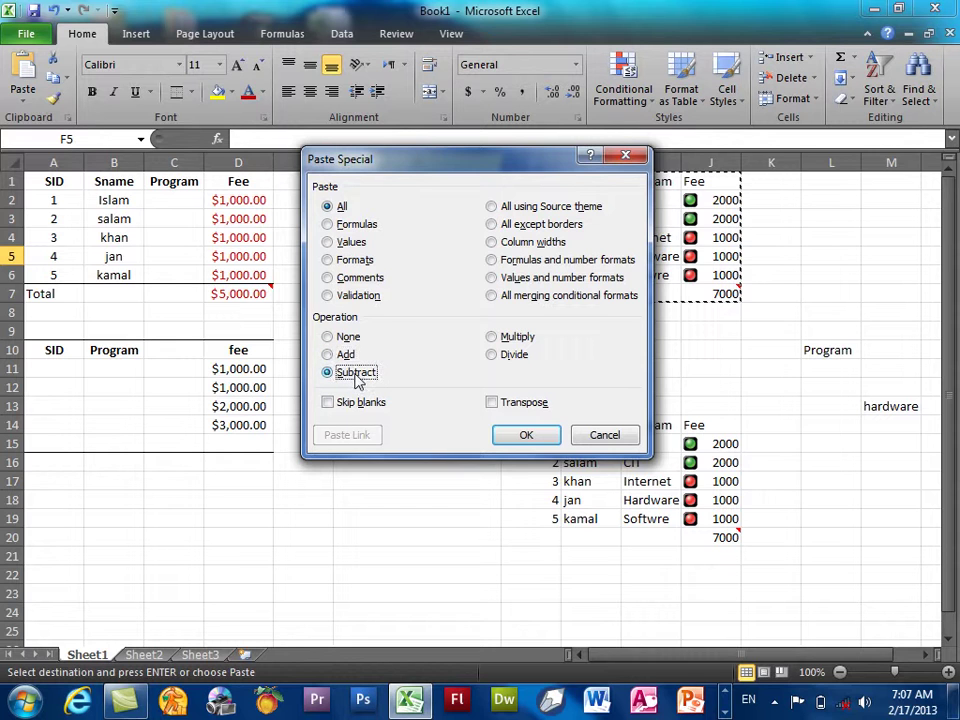
left_click(500, 338)
left_click(503, 354)
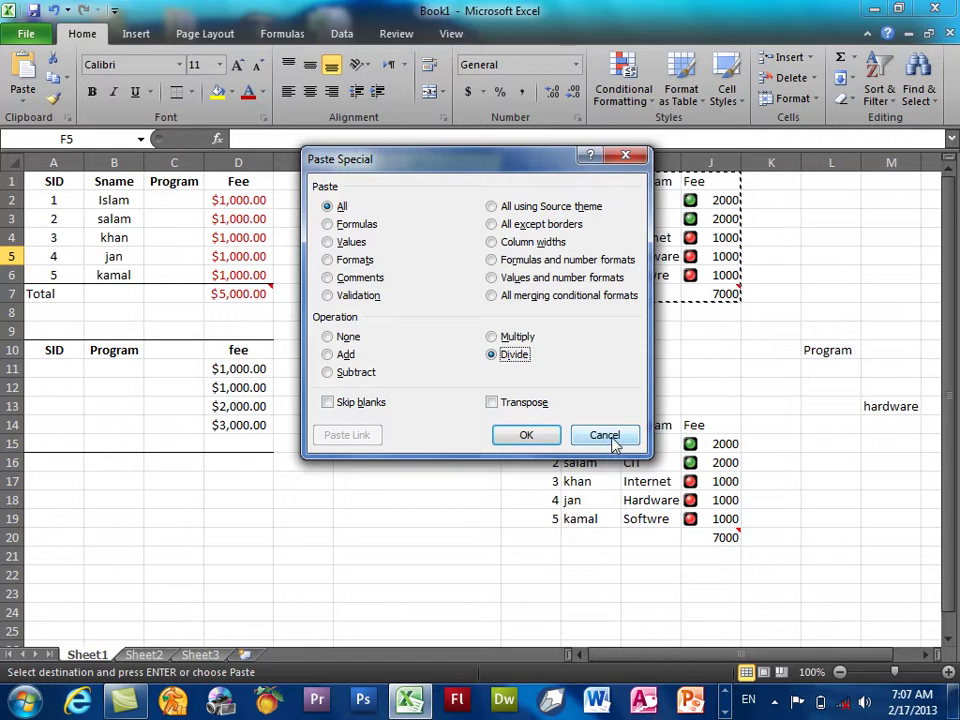
left_click(610, 437)
left_click(152, 656)
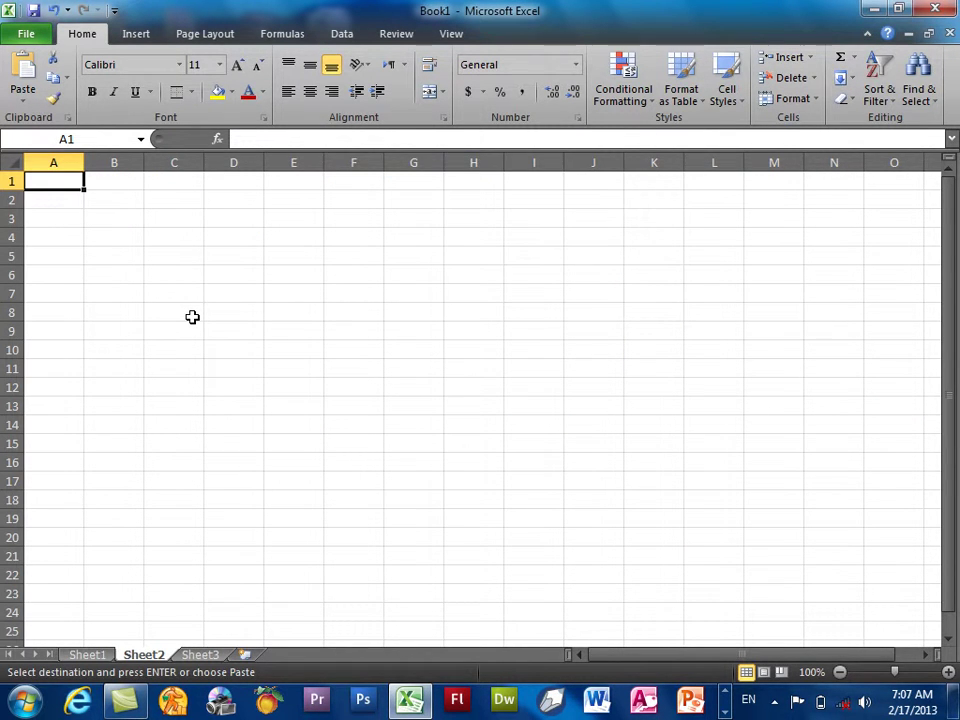
Enter the headers EmpName, Post and Salary in A1:C1.
type("EmpName")
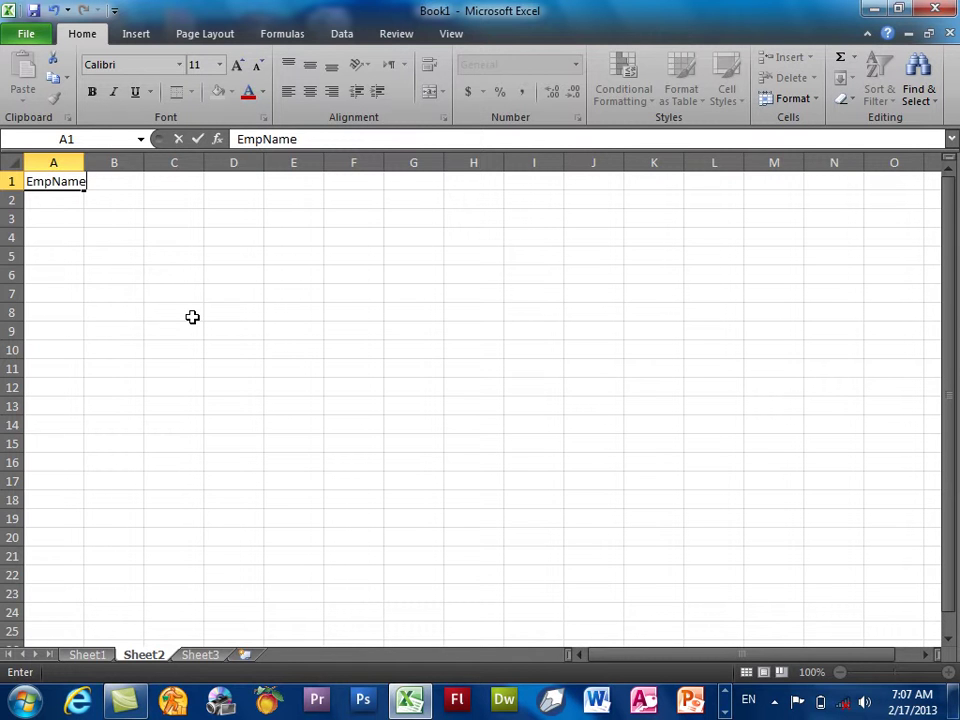
key("Tab")
type("Post")
key("Tab")
type("S")
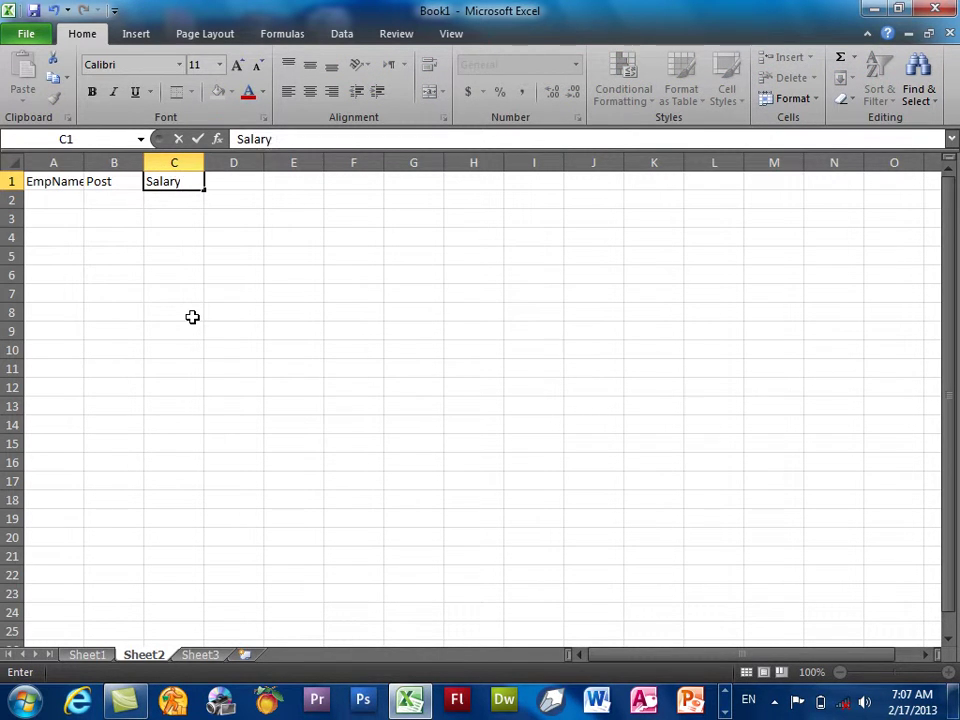
key("Return")
Enter the three employee names in A2:A4.
type("Wal")
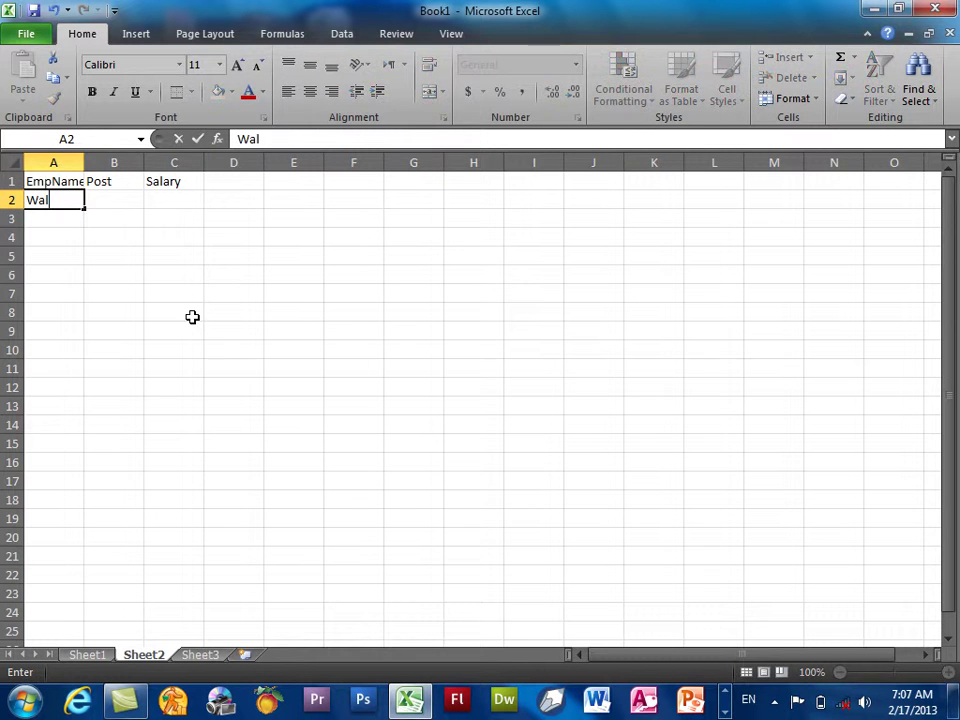
type("i")
key("Return")
type("ali")
key("Return")
type("khan")
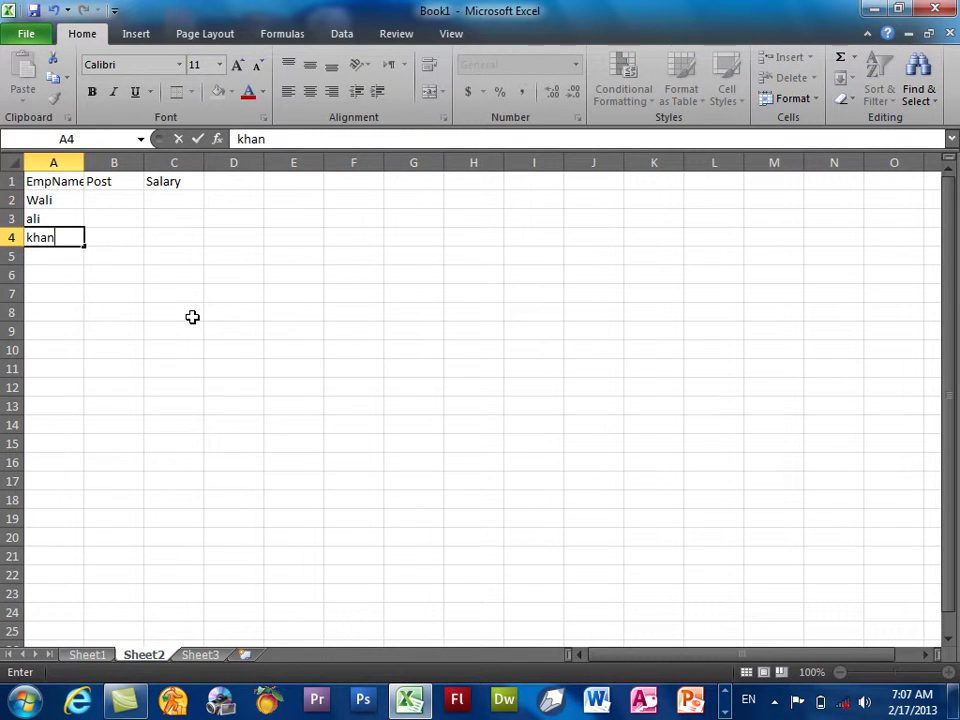
key("Up")
key("Up")
Fill B2:B4 with the post Doctor.
key("Right")
type("Do")
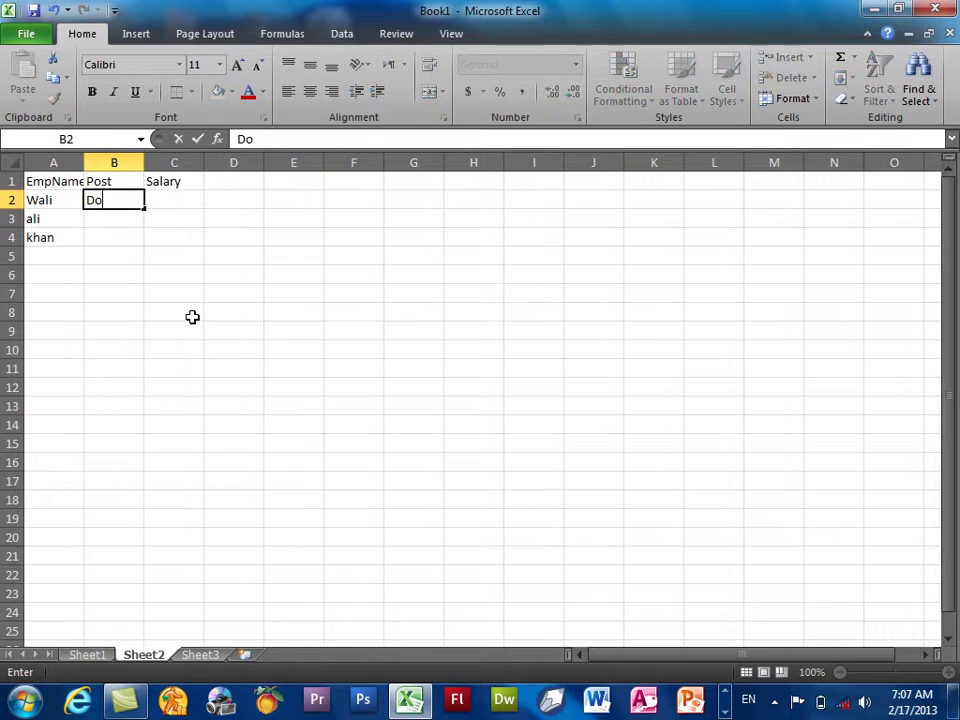
key("Return")
type("D")
key("Return")
type("D")
key("Right")
Enter the salaries 2000, 2000 and 3000 in C2:C4.
key("Up")
key("Up")
type("20")
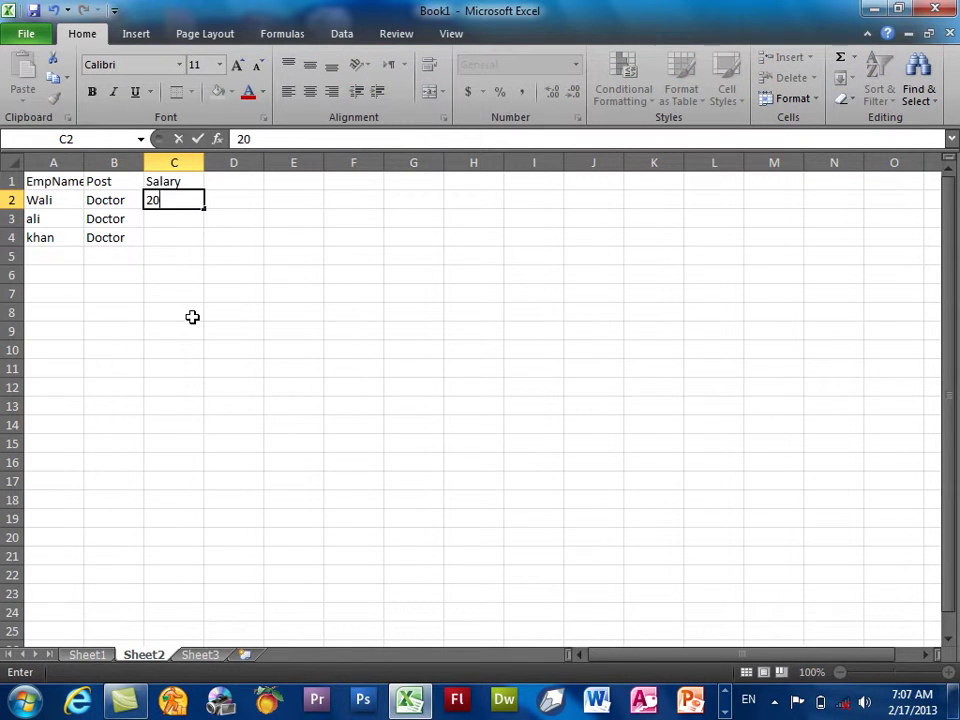
key("Return")
type("2000")
key("Return")
type("3000")
key("Return")
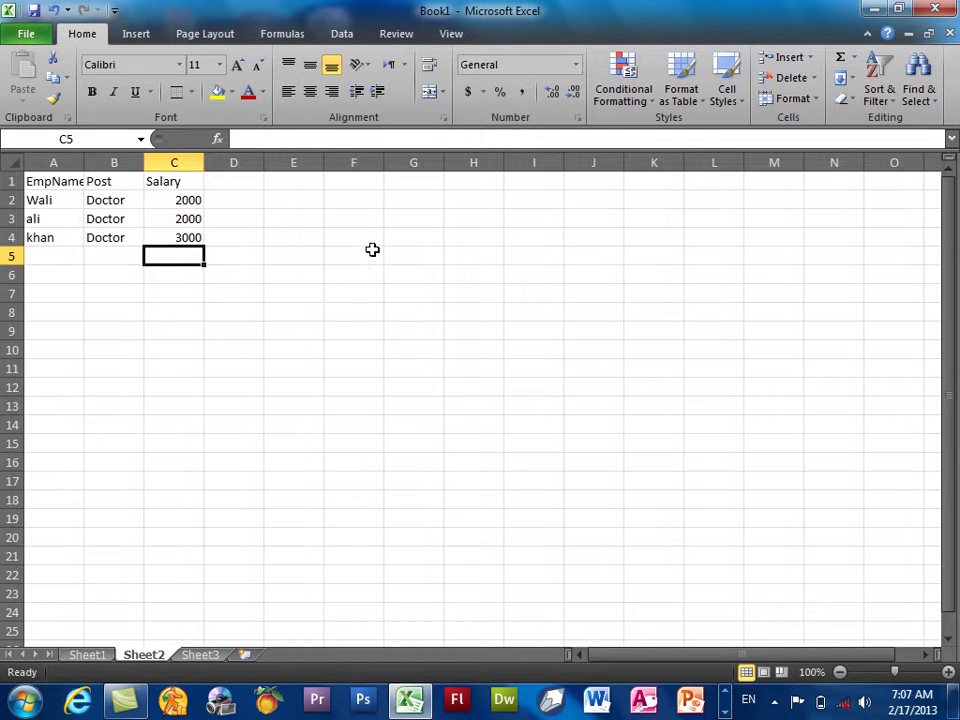
right_click(506, 256)
Copy I5 and try Paste Special's Add option on L5, then cancel without pasting.
left_click(552, 291)
right_click(702, 258)
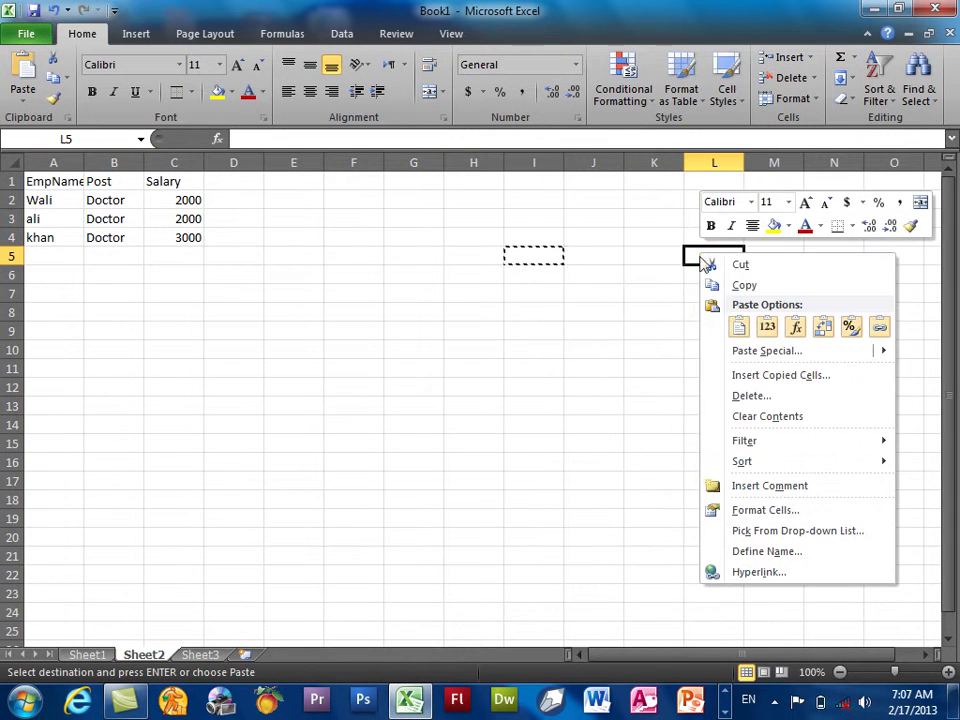
left_click(750, 351)
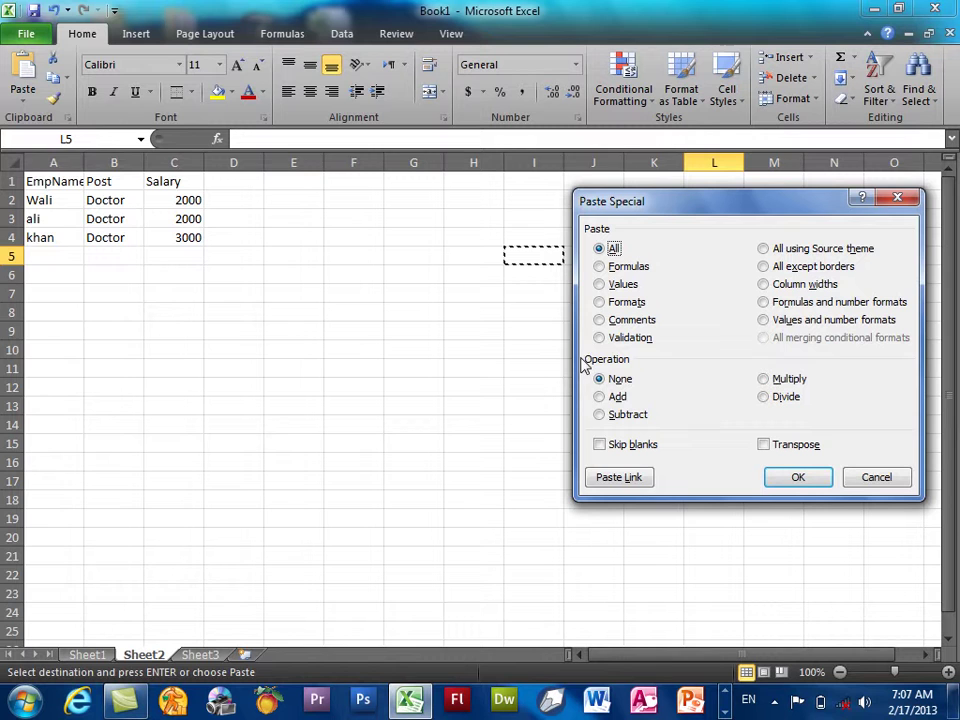
left_click(616, 398)
left_click(619, 380)
left_click(616, 397)
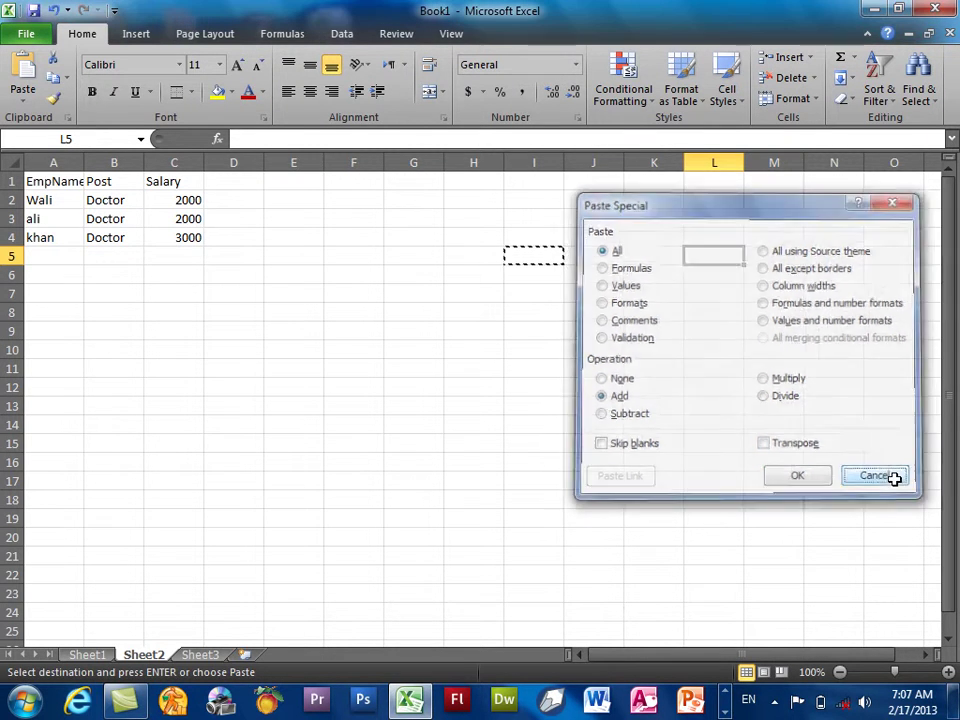
left_click(893, 477)
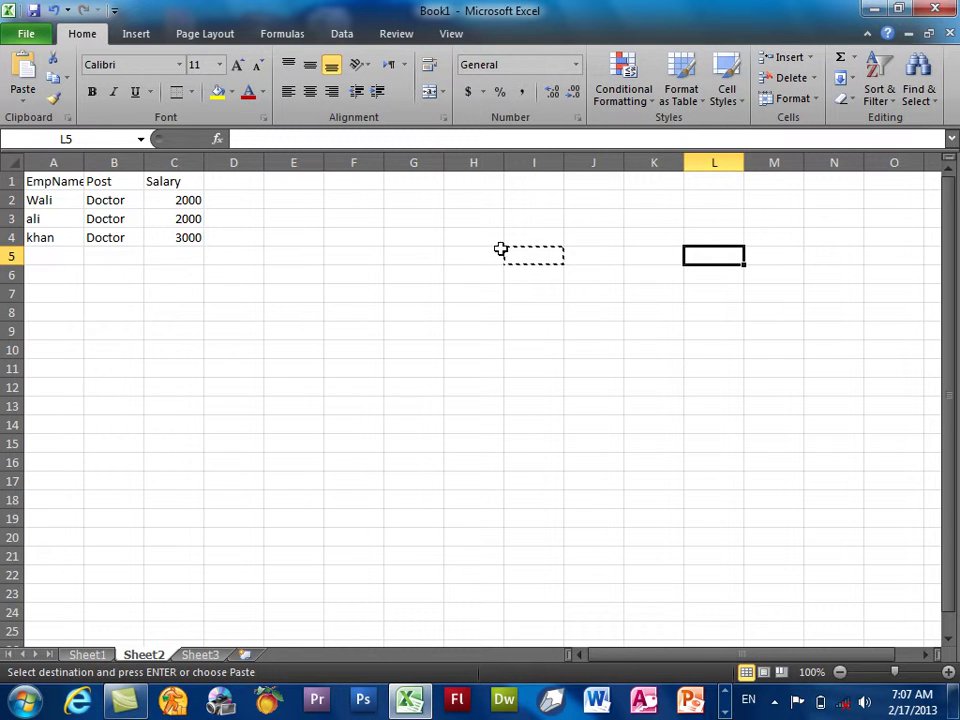
key("Escape")
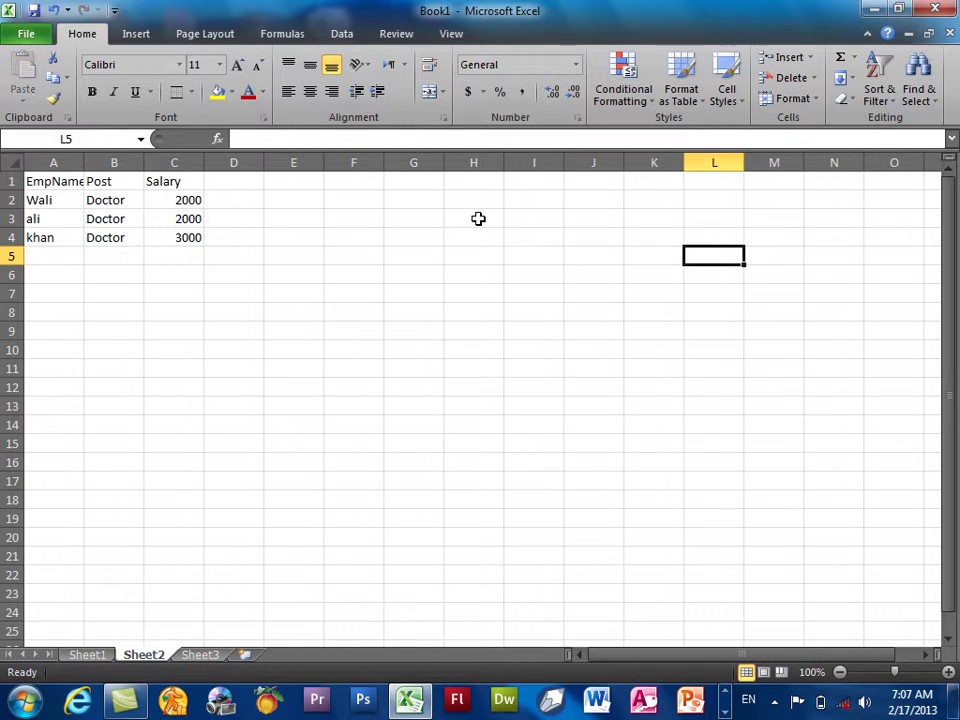
Enter 100 in H3, copy it, and select the salaries in C2:C4.
left_click(480, 219)
type("100")
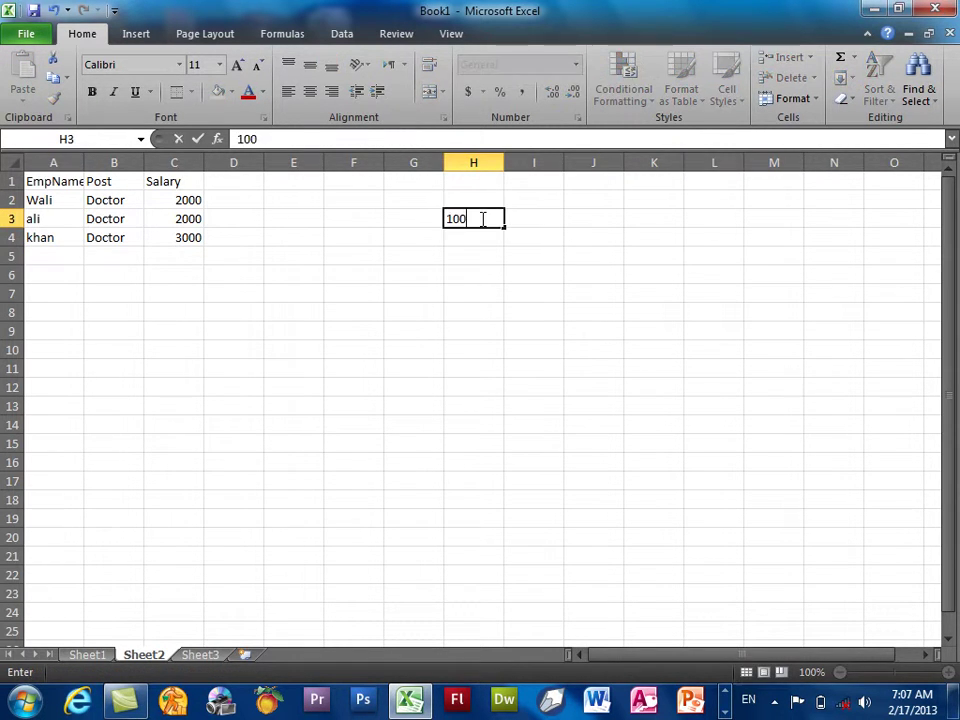
key("Return")
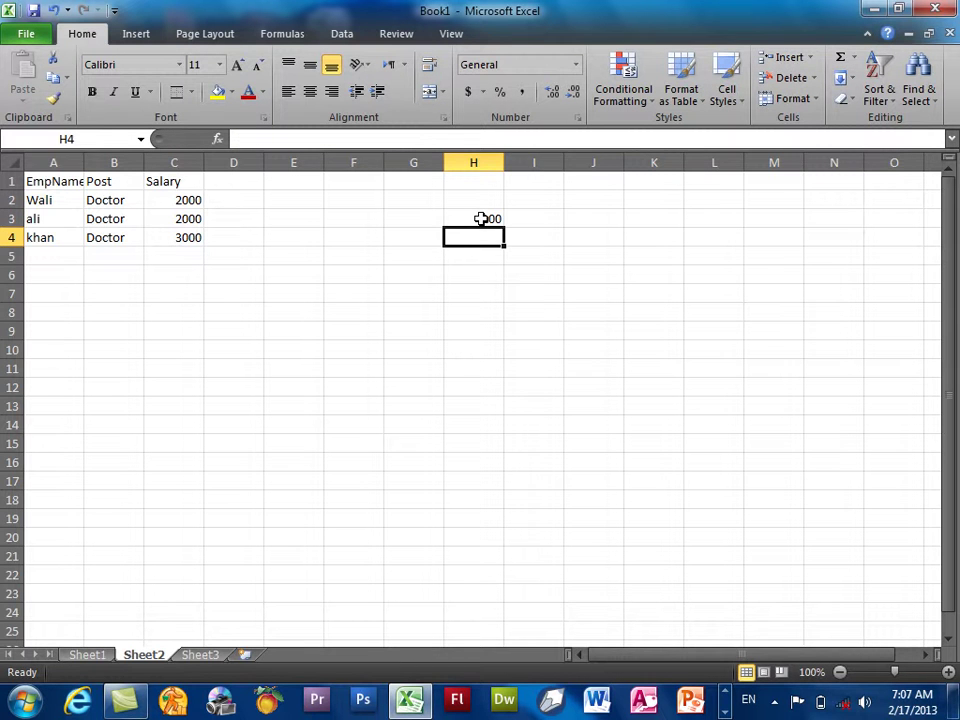
right_click(473, 219)
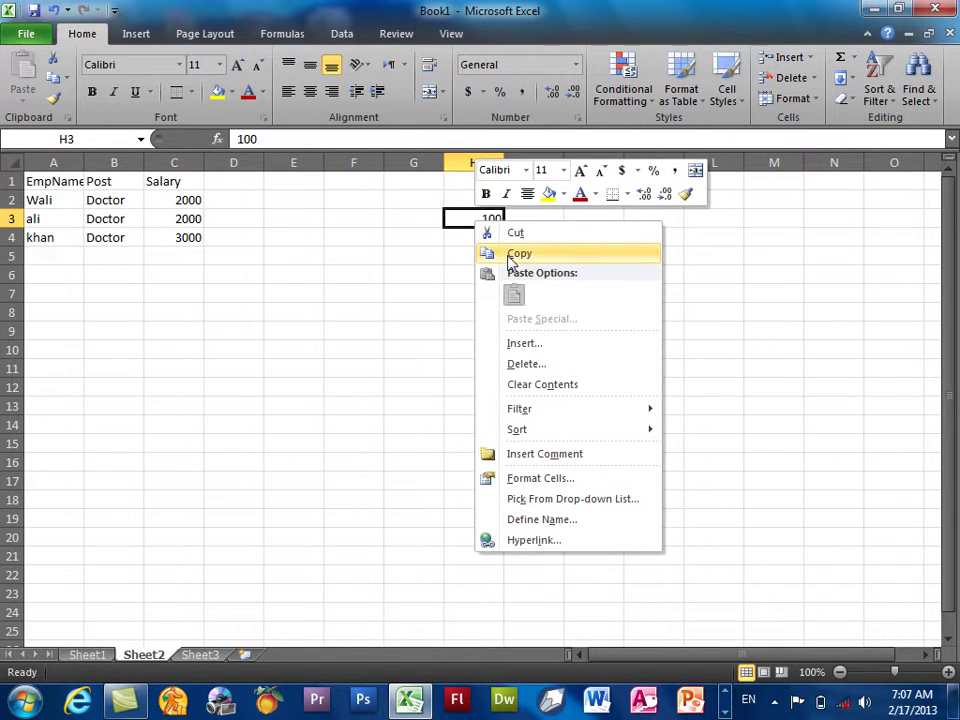
left_click(482, 257)
mouse_move(180, 200)
left_mouse_down()
mouse_move(188, 570)
mouse_move(202, 367)
mouse_move(197, 238)
left_mouse_up()
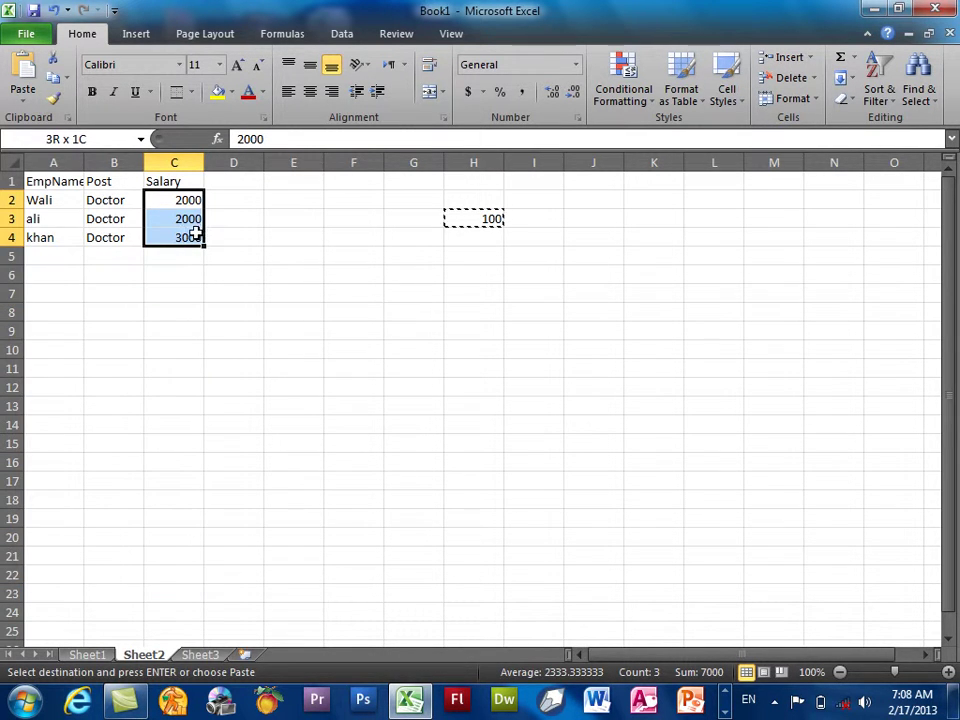
Paste Special the copied 100 onto C2:C4 with Add, making salaries 2100, 2100 and 3100.
right_click(188, 208)
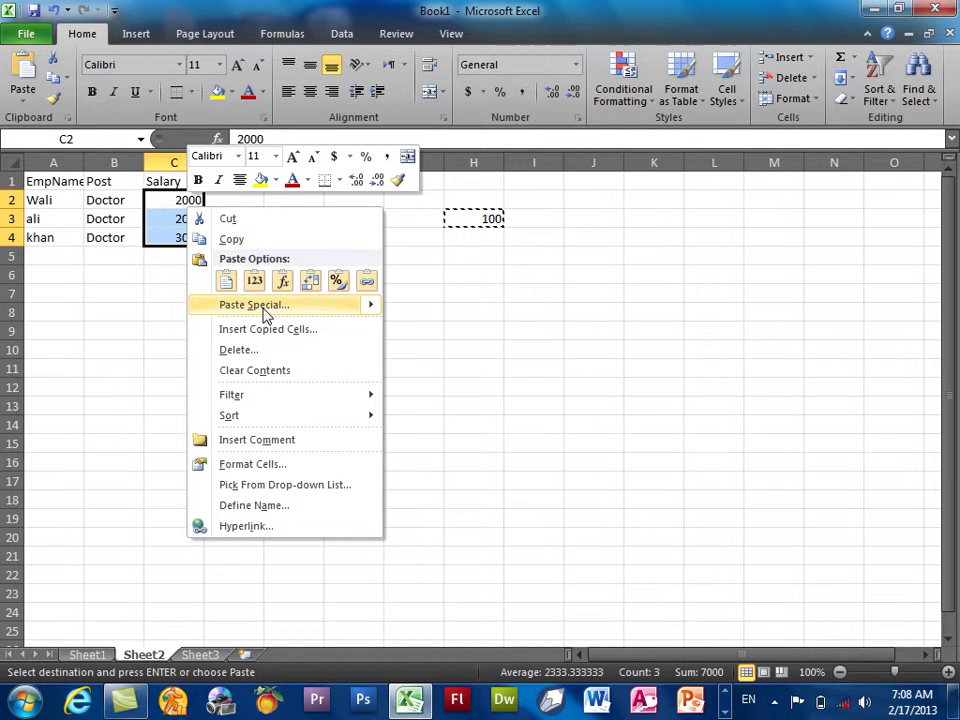
left_click(264, 308)
left_click_drag(249, 155, 745, 142)
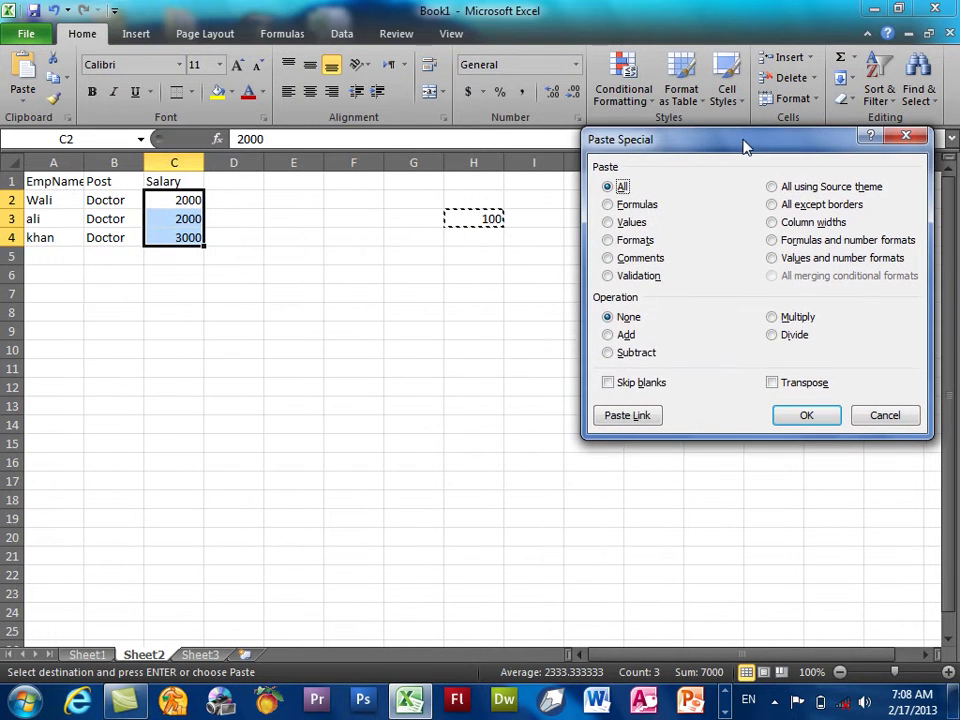
left_click(628, 343)
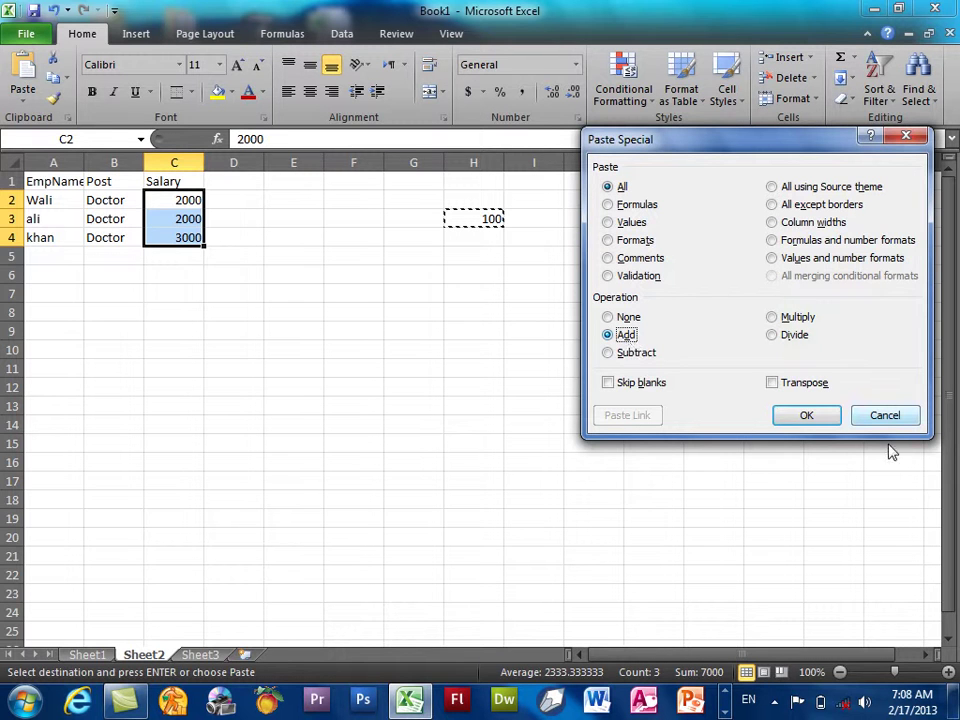
left_click(806, 416)
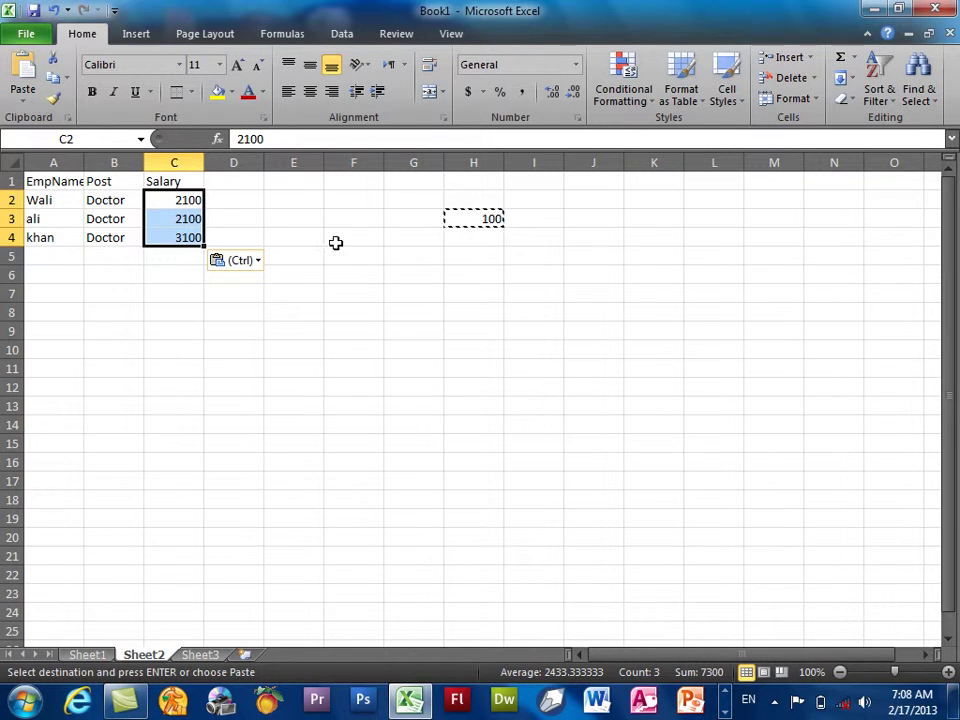
Paste Special with Subtract onto C2:C4, restoring 2000, 2000 and 3000, then clear the copy.
right_click(170, 224)
left_click(208, 316)
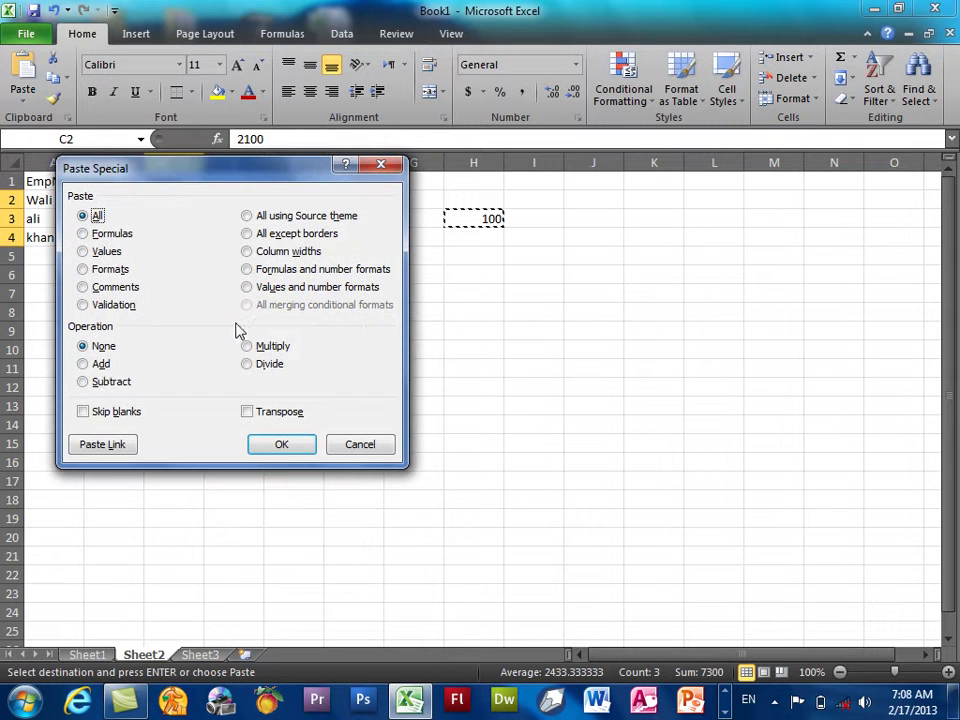
left_click(84, 382)
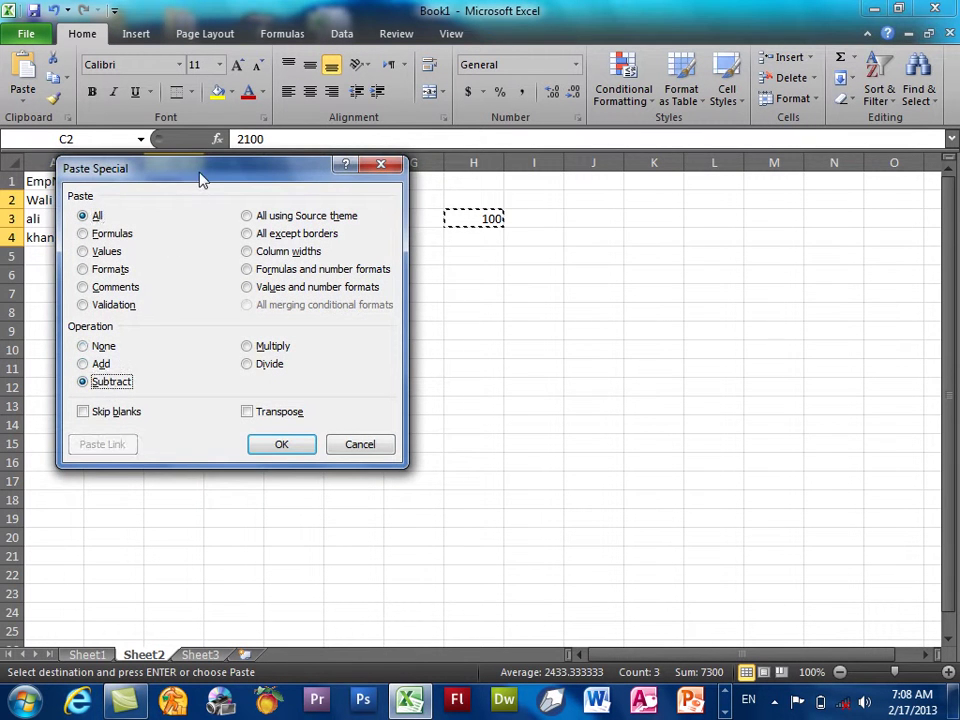
left_click_drag(201, 176, 756, 321)
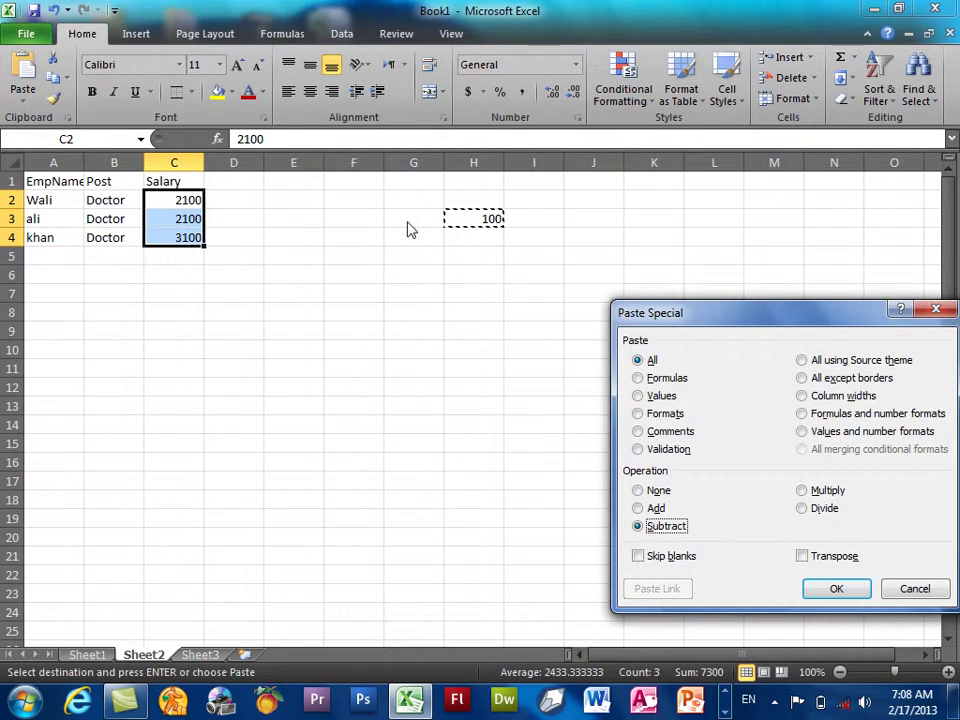
left_click_drag(765, 325, 646, 281)
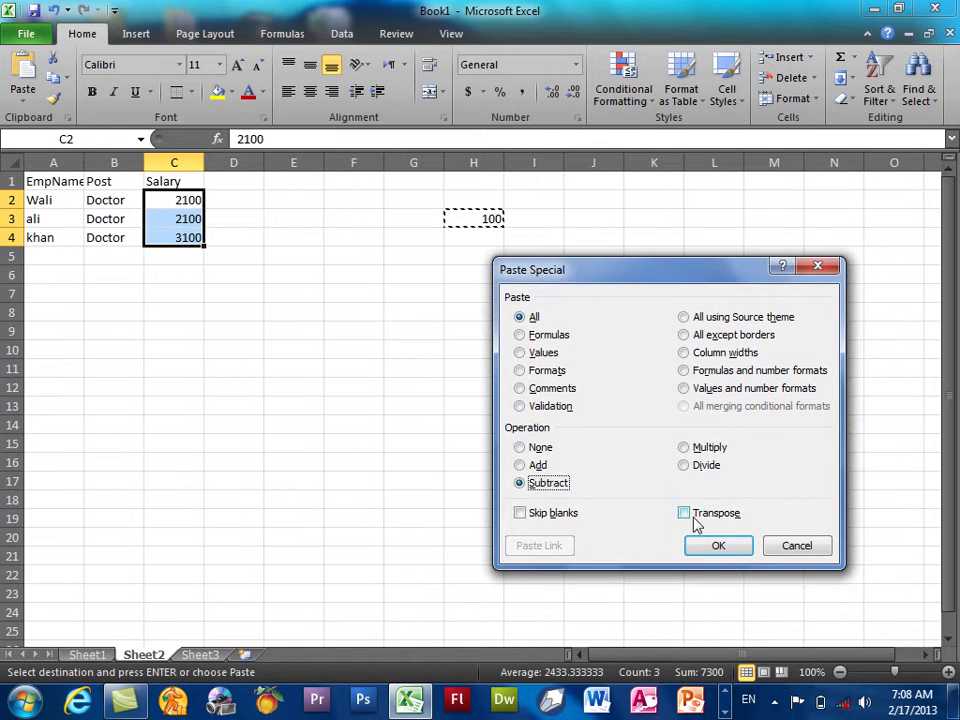
left_click(722, 543)
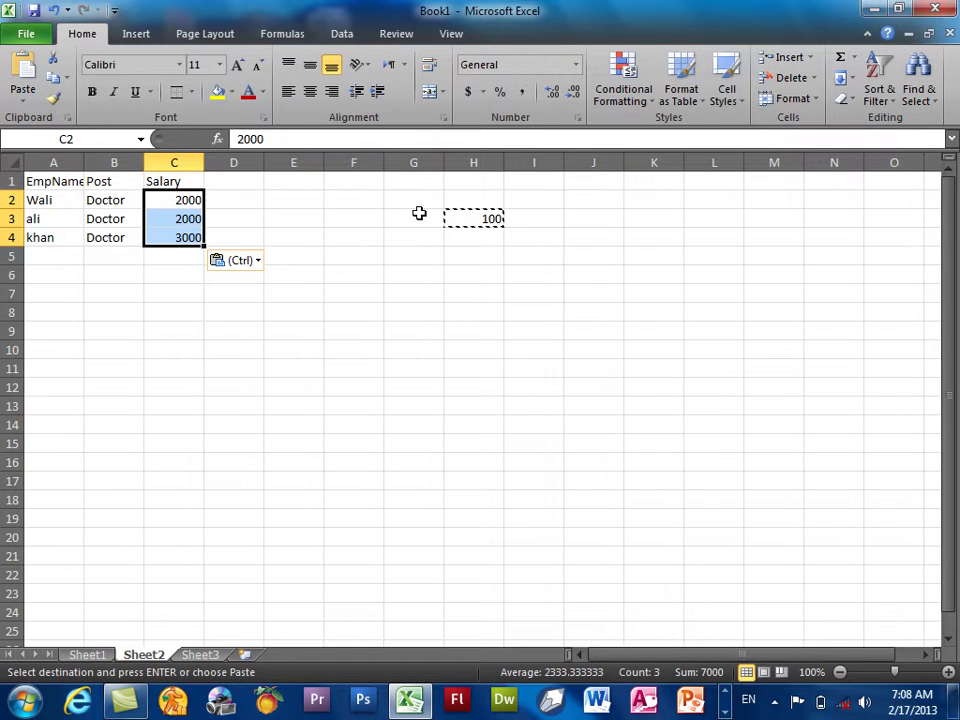
key("Escape")
Change H3 to 3, copy it, and select the salaries C2:C4.
left_click(482, 216)
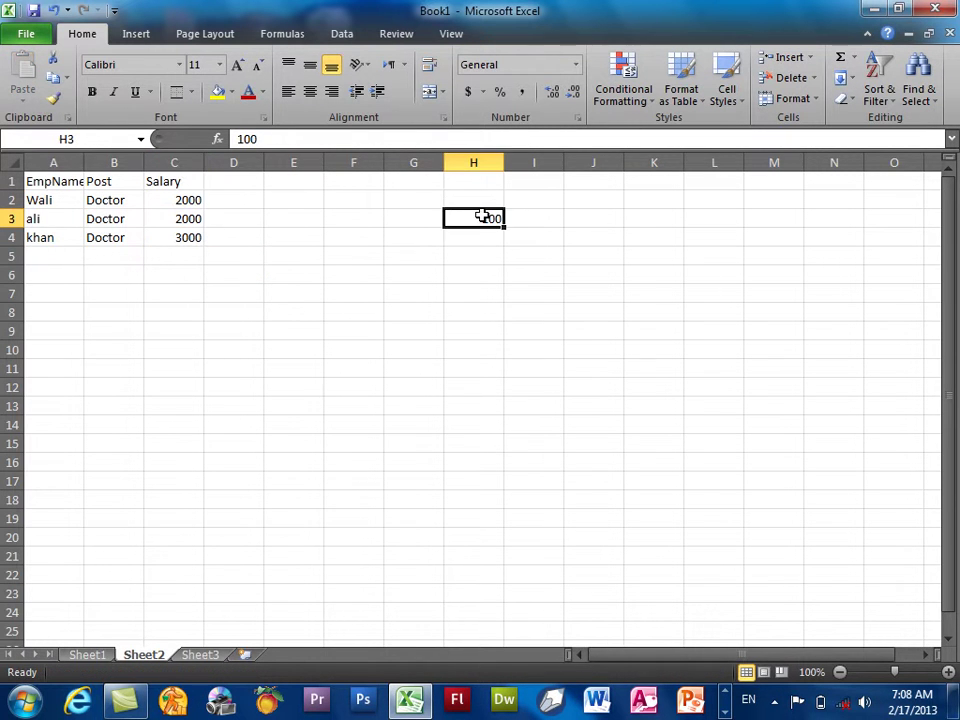
type("3")
left_click(633, 268)
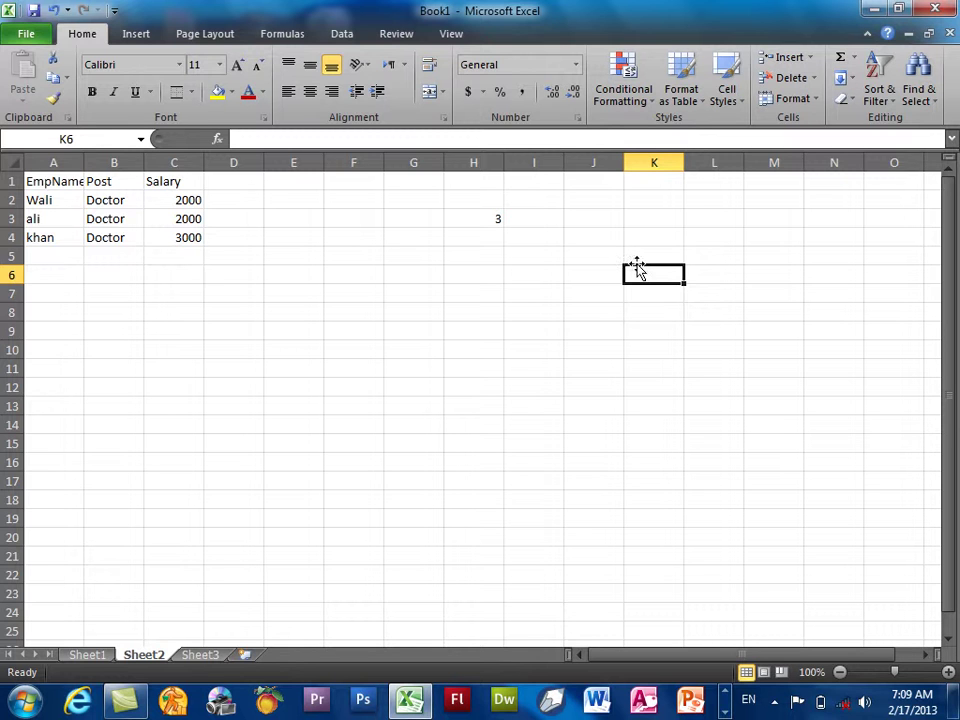
left_click(468, 223)
right_click(470, 225)
left_click(512, 257)
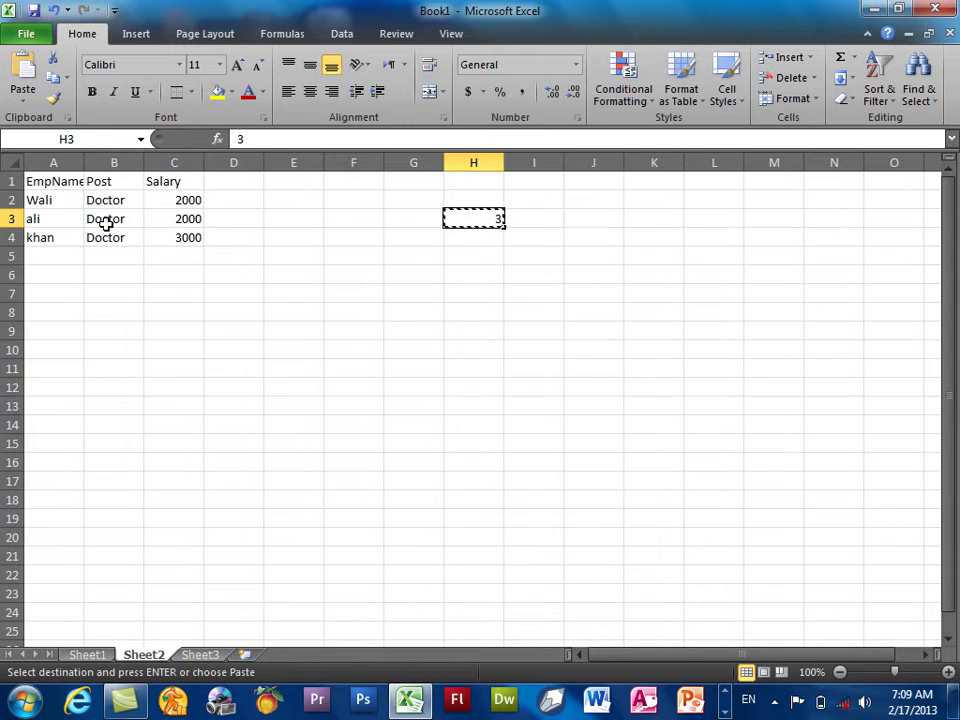
left_click_drag(169, 206, 167, 238)
Paste Special with Multiply onto C2:C4, turning salaries into 6000, 6000 and 9000.
right_click(169, 224)
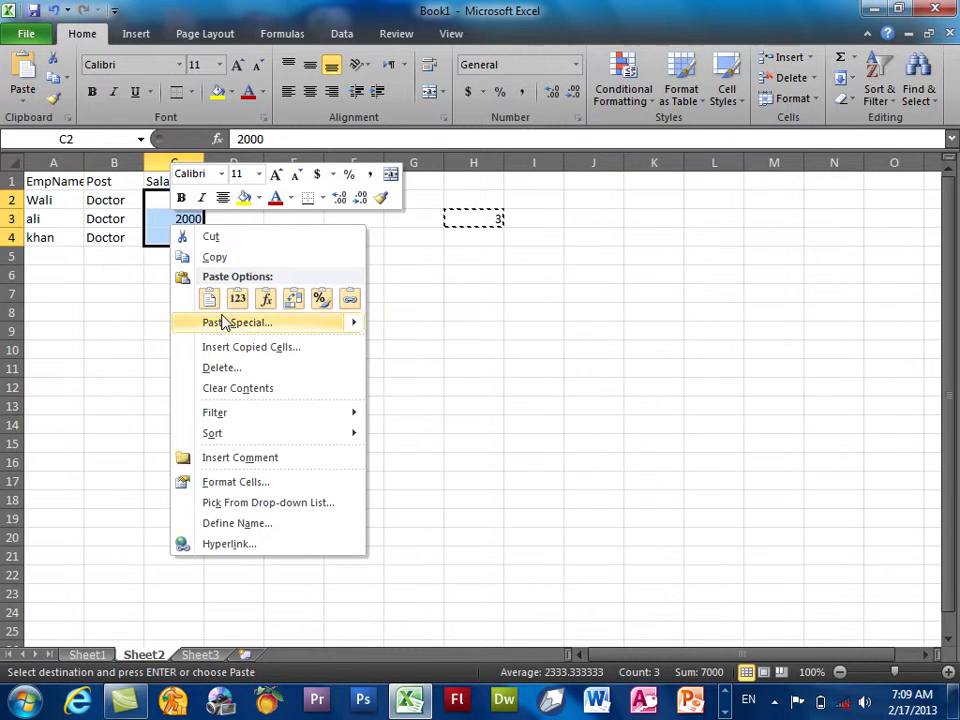
left_click(206, 321)
left_click_drag(255, 176, 750, 146)
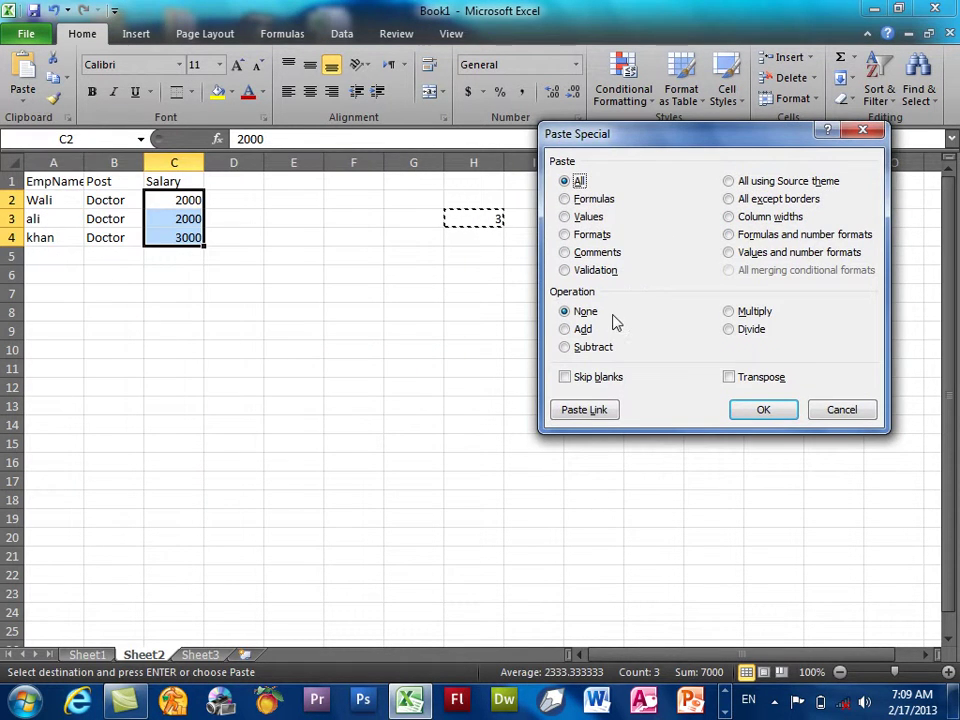
left_click(745, 315)
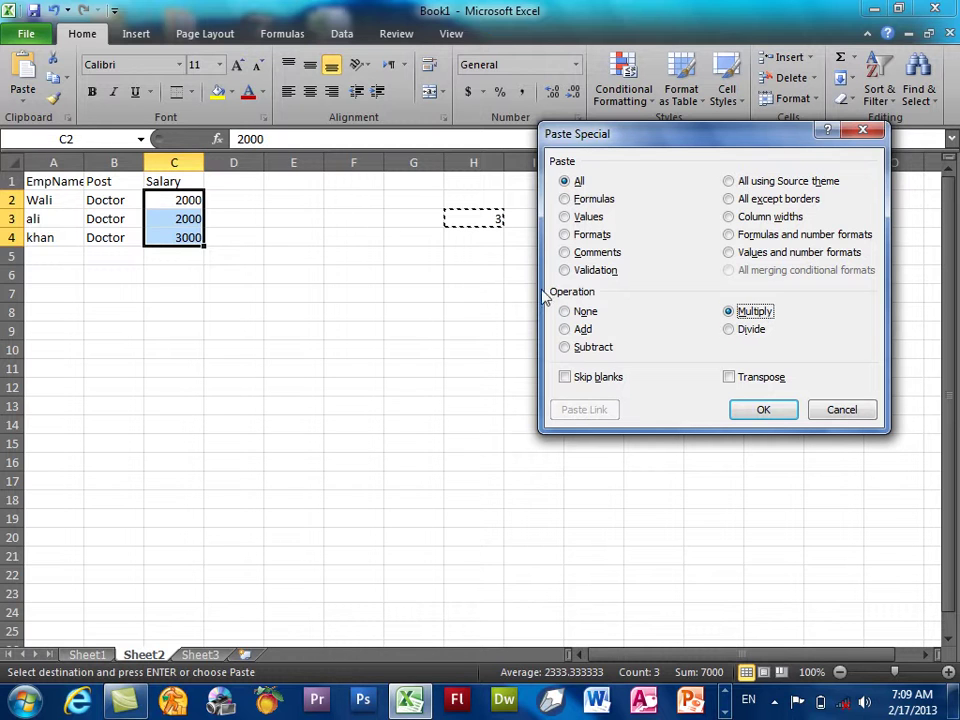
left_click(754, 409)
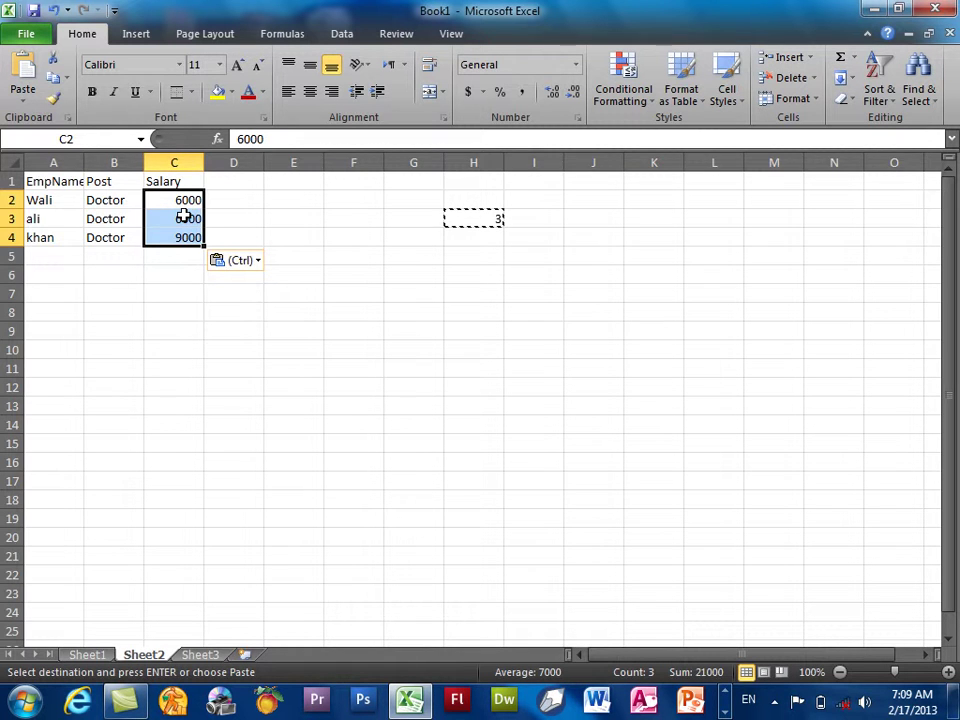
left_click(67, 254)
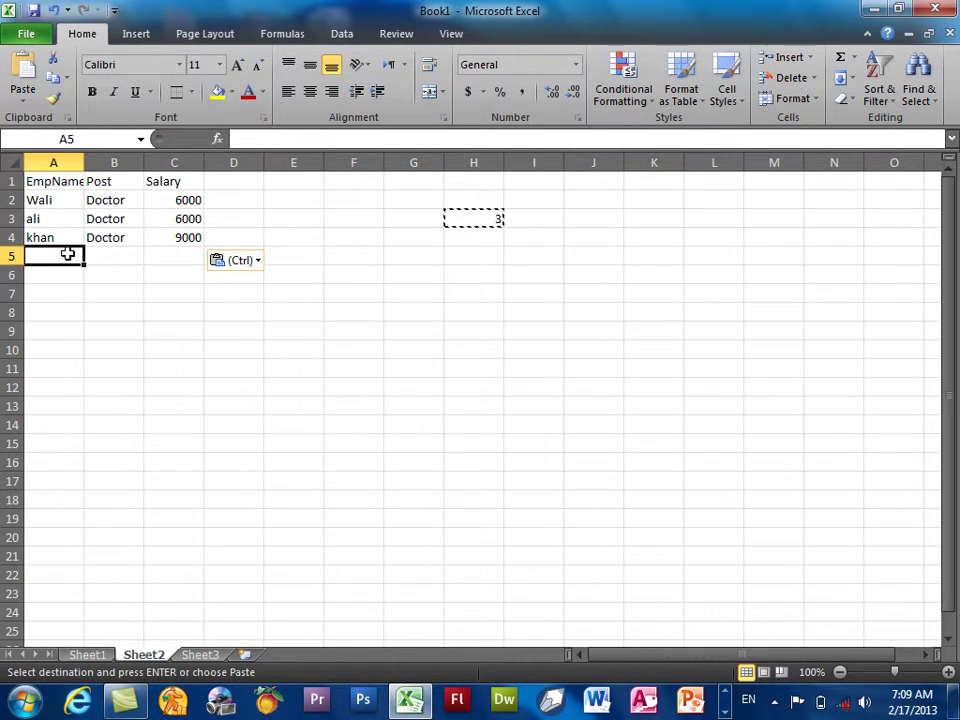
Label A5 Total, put =SUM(C2:C4) showing 21000 in C5, and bold A5:C5.
type("Total")
key("Tab")
key("Tab")
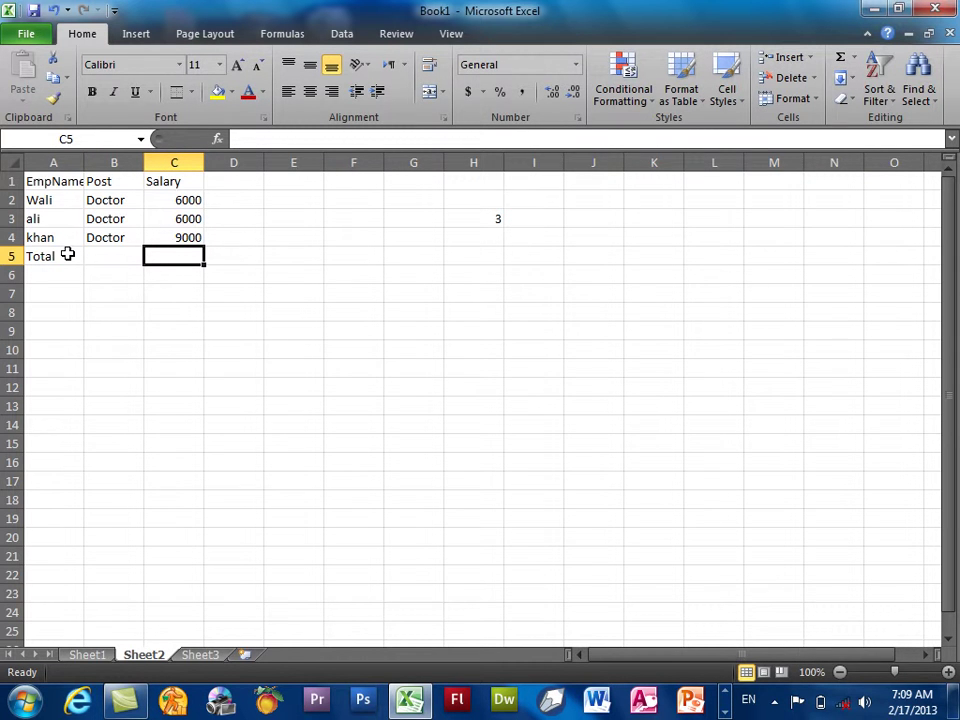
key("alt+equal")
key("Return")
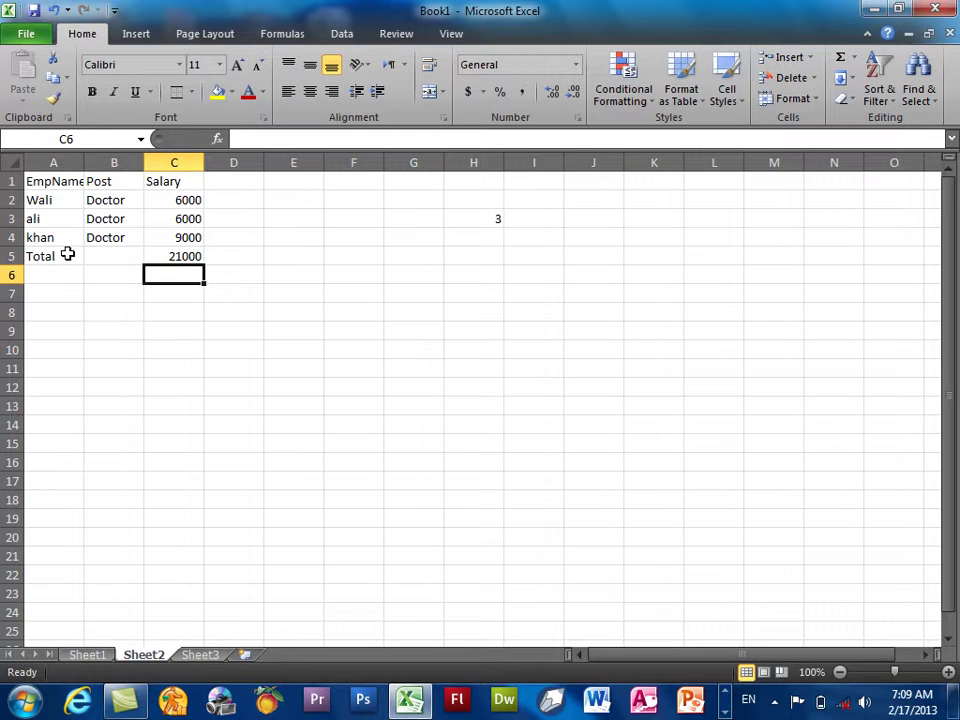
left_click_drag(156, 255, 64, 255)
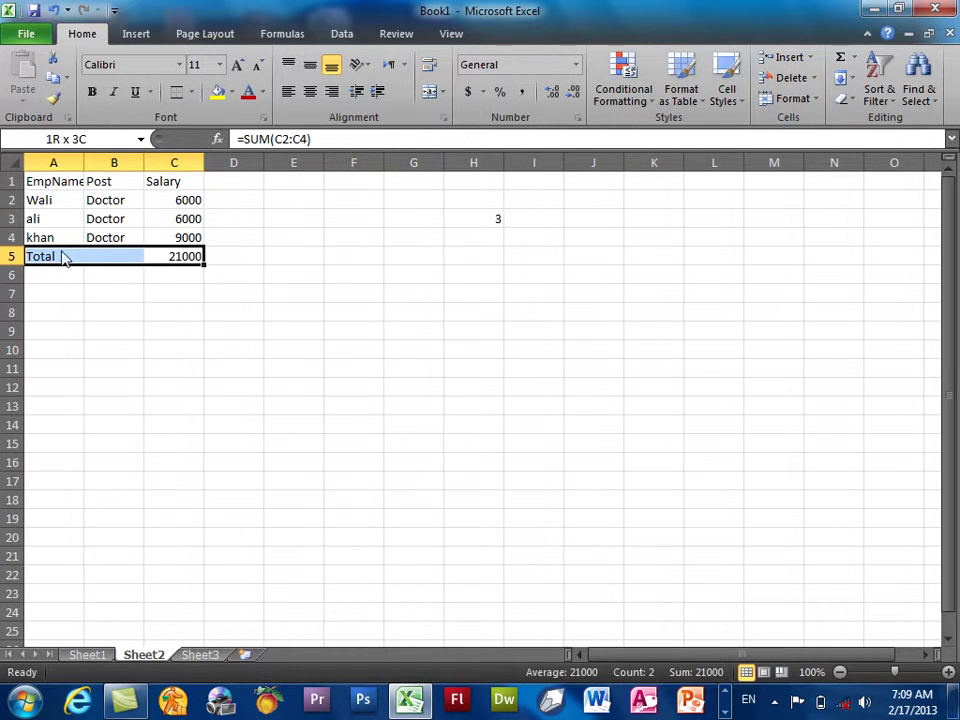
left_click(93, 93)
left_click(303, 233)
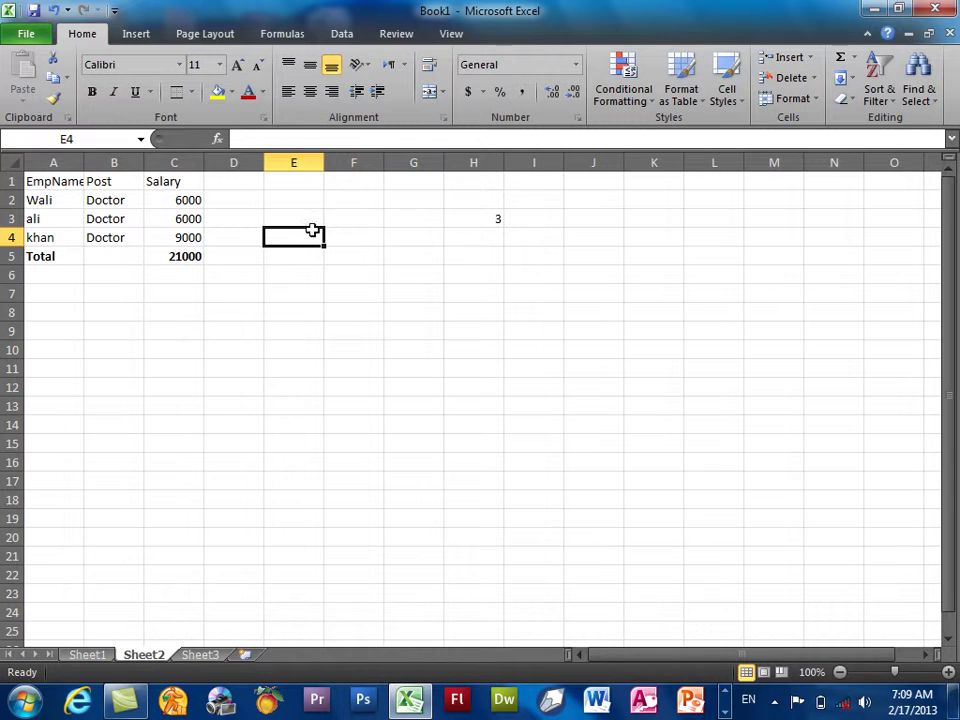
left_click_drag(158, 200, 161, 235)
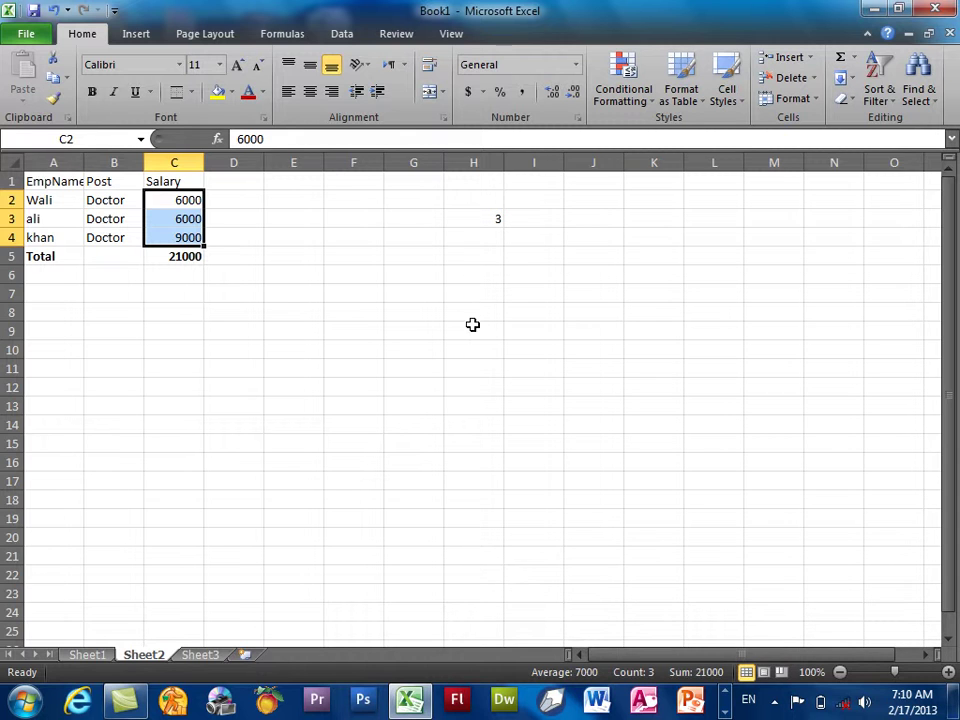
Replace the C5 total with an AutoSum of the salaries C2:C4.
left_click_drag(465, 289, 494, 500)
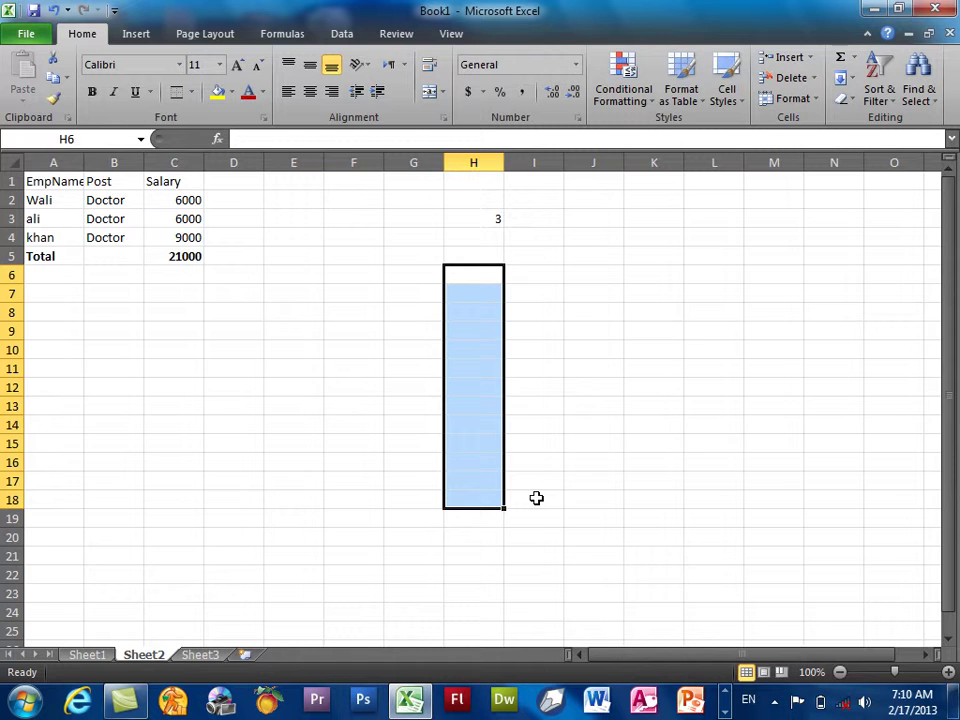
left_click(593, 315)
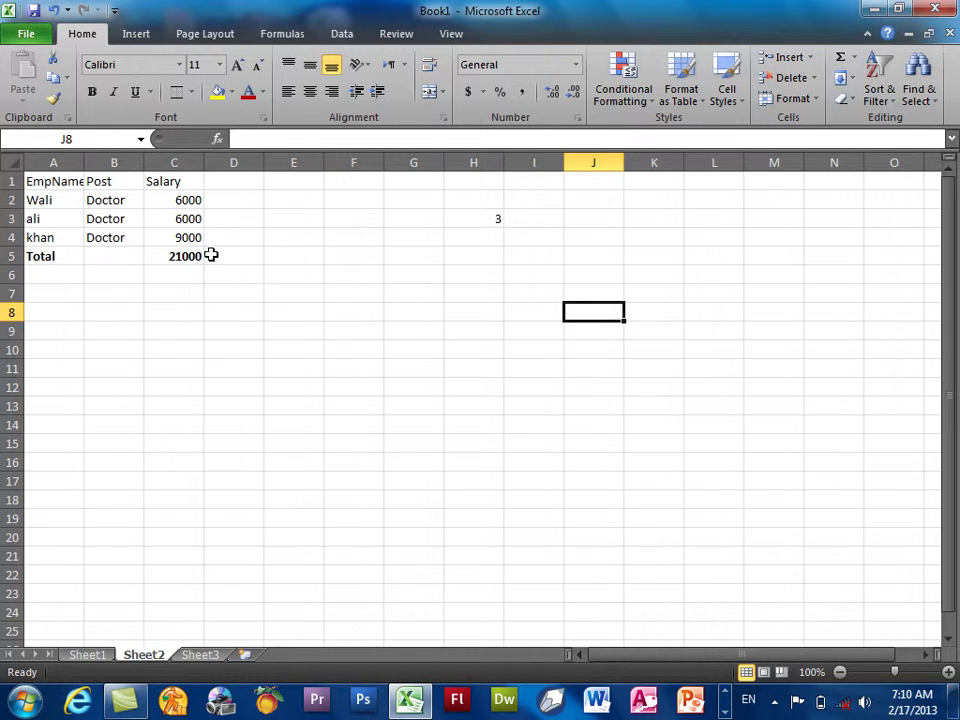
left_click(172, 255)
key("Delete")
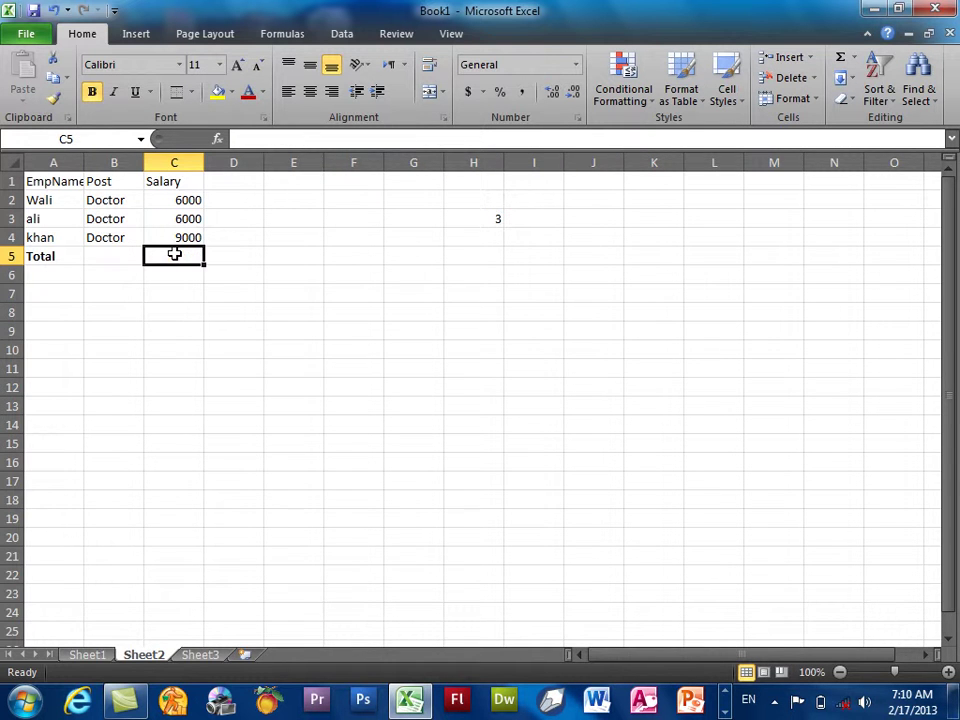
left_click(840, 58)
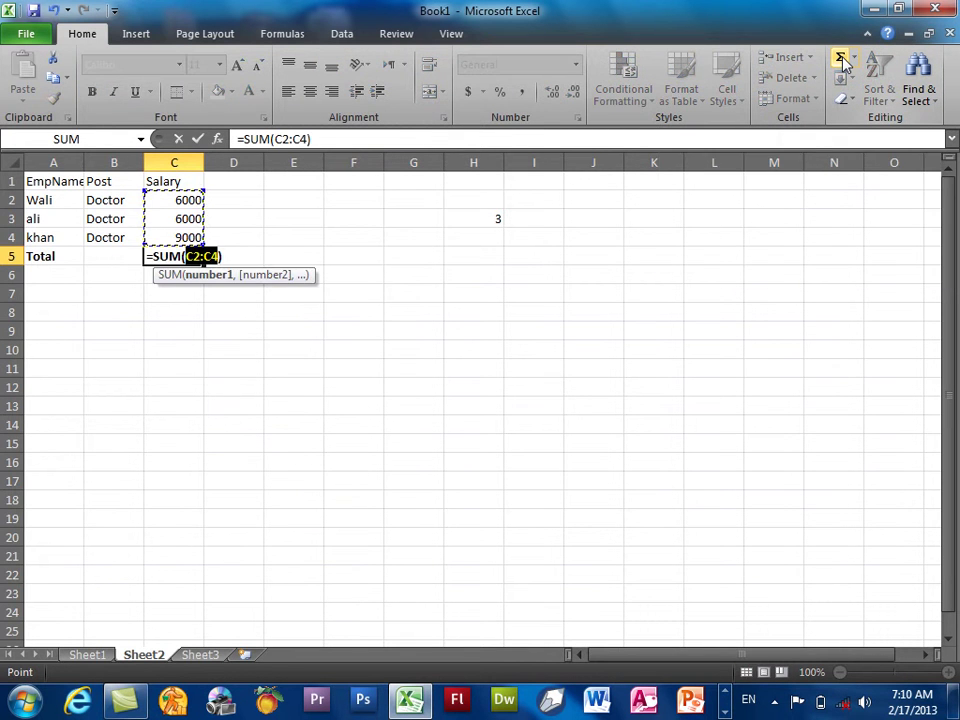
key("Return")
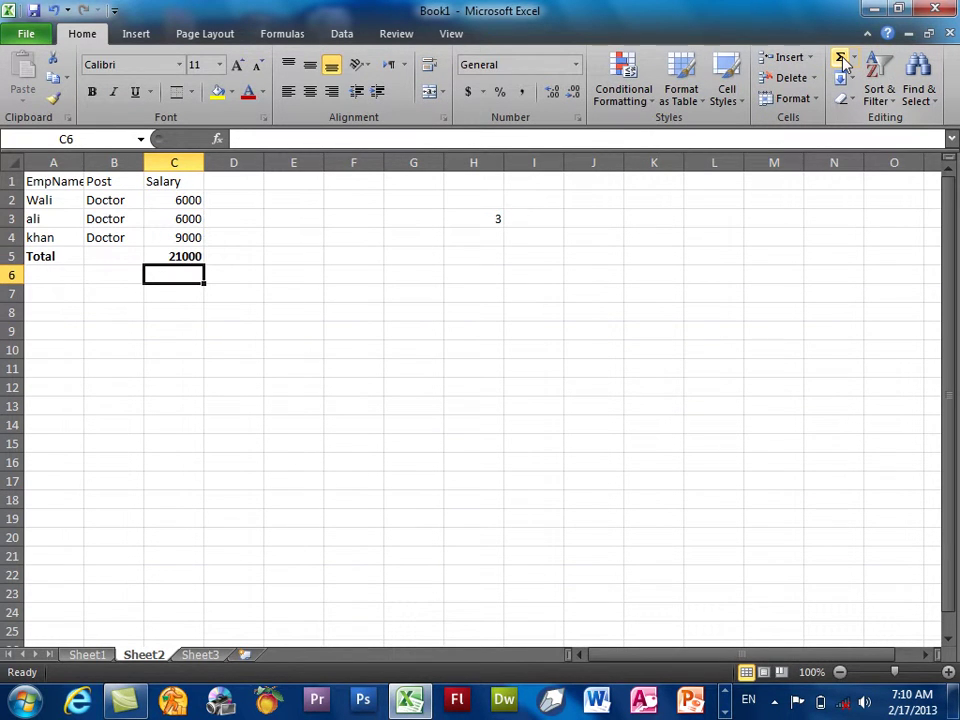
key("Up")
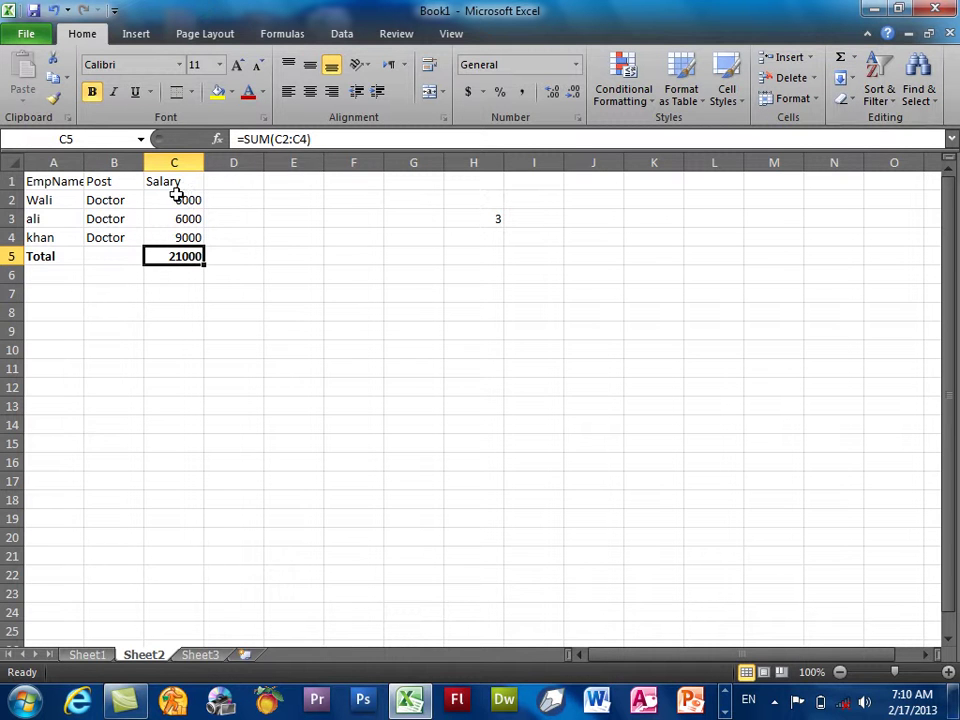
left_click_drag(176, 199, 173, 234)
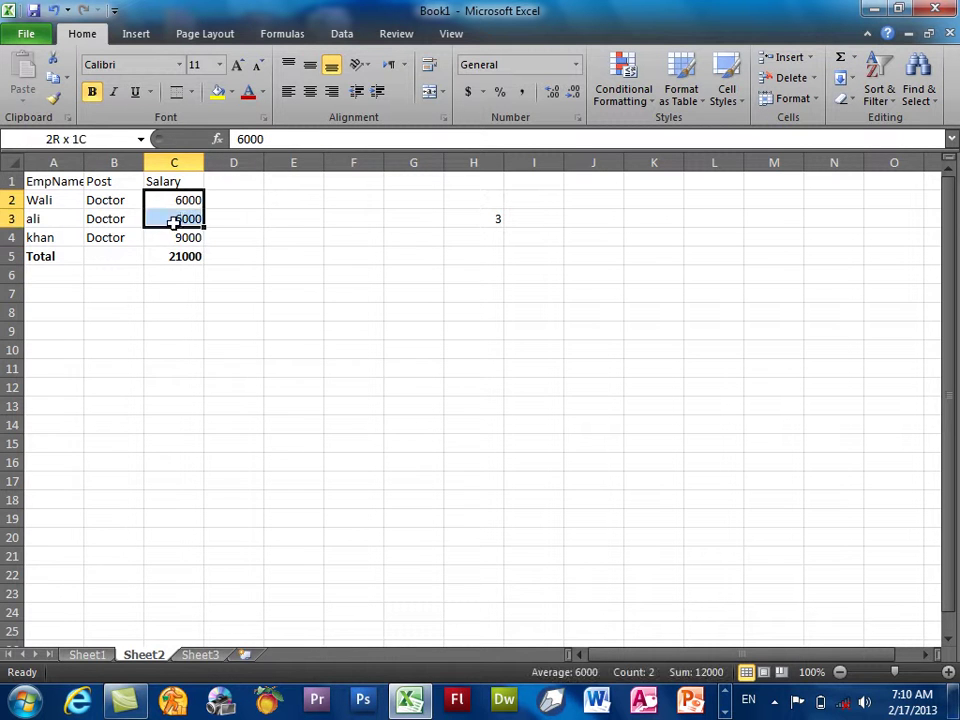
Enter 15 in E2 and 2 in E4.
left_click(316, 200)
type("15")
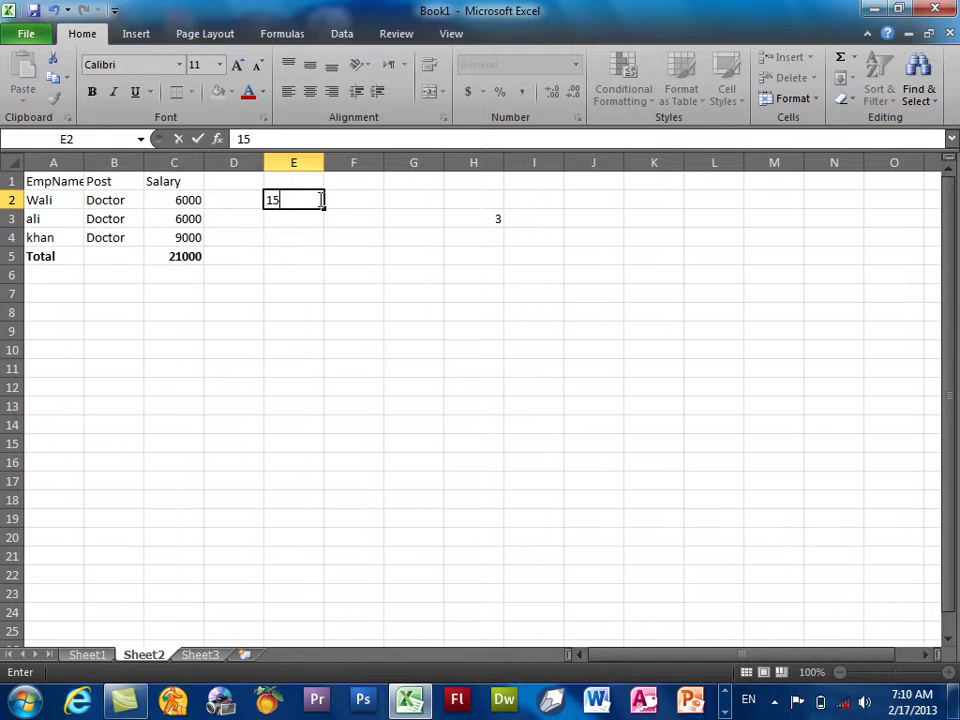
left_click(336, 251)
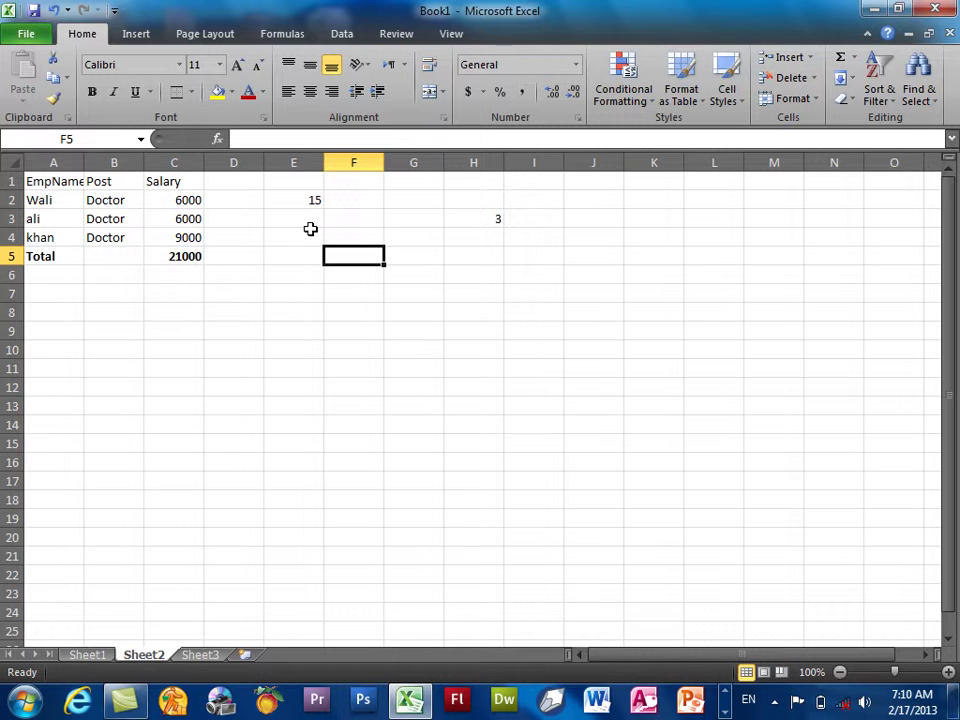
left_click(312, 231)
type("2")
left_click(320, 406)
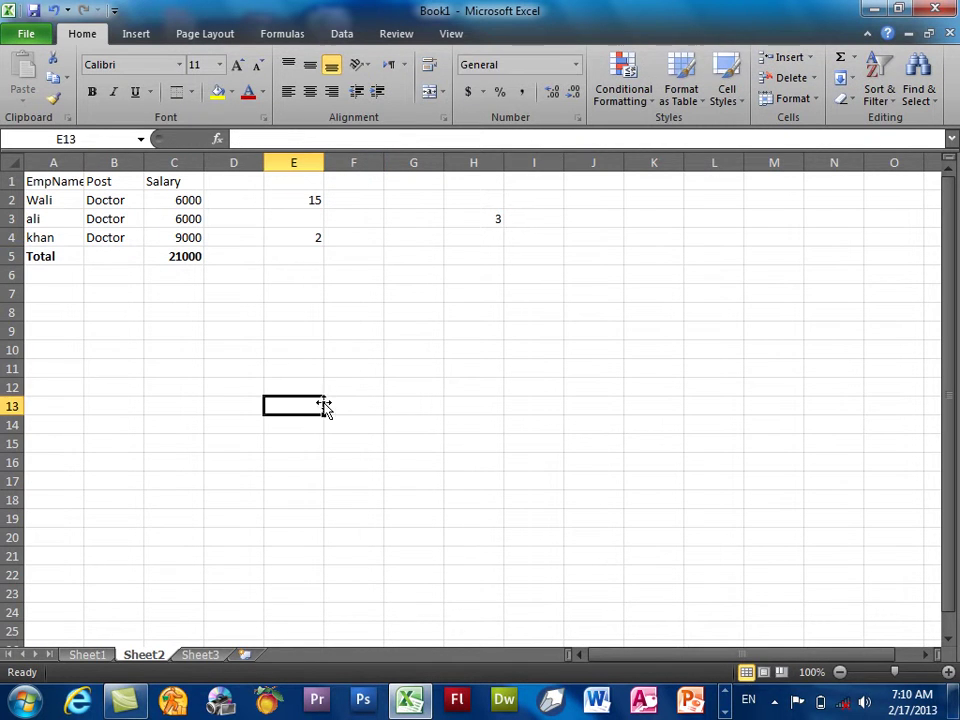
Copy the 2 from E4 and select the salaries C2:C4.
right_click(296, 238)
left_click(335, 270)
mouse_move(182, 203)
left_mouse_down()
mouse_move(171, 214)
mouse_move(176, 234)
left_mouse_up()
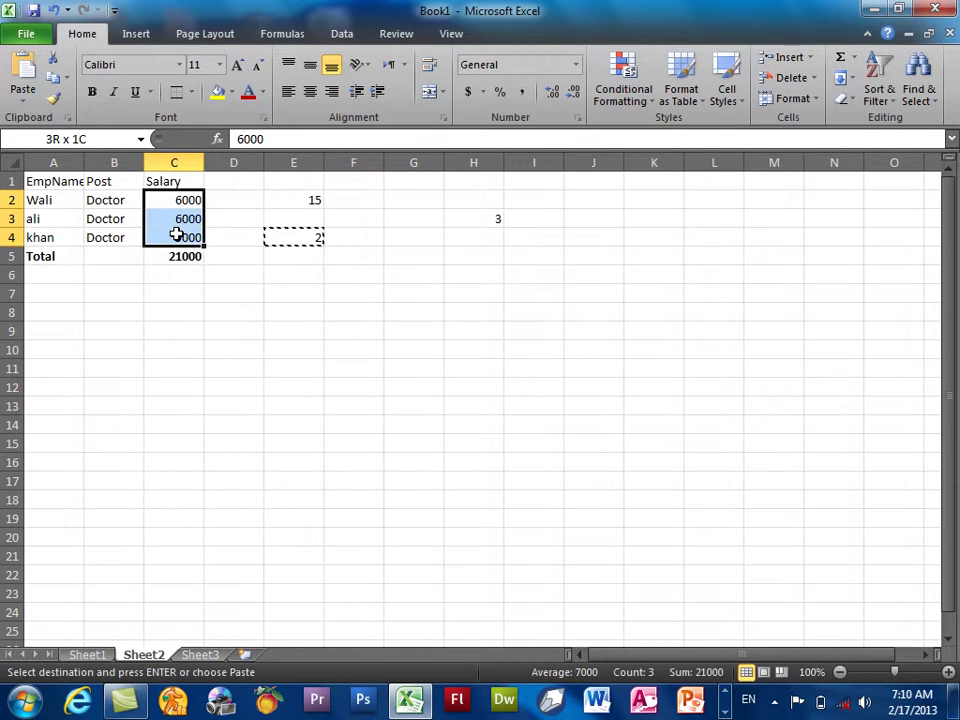
Halve the salaries in C2:C4 with Paste Special Divide by the copied 2.
right_click(176, 234)
left_click(238, 327)
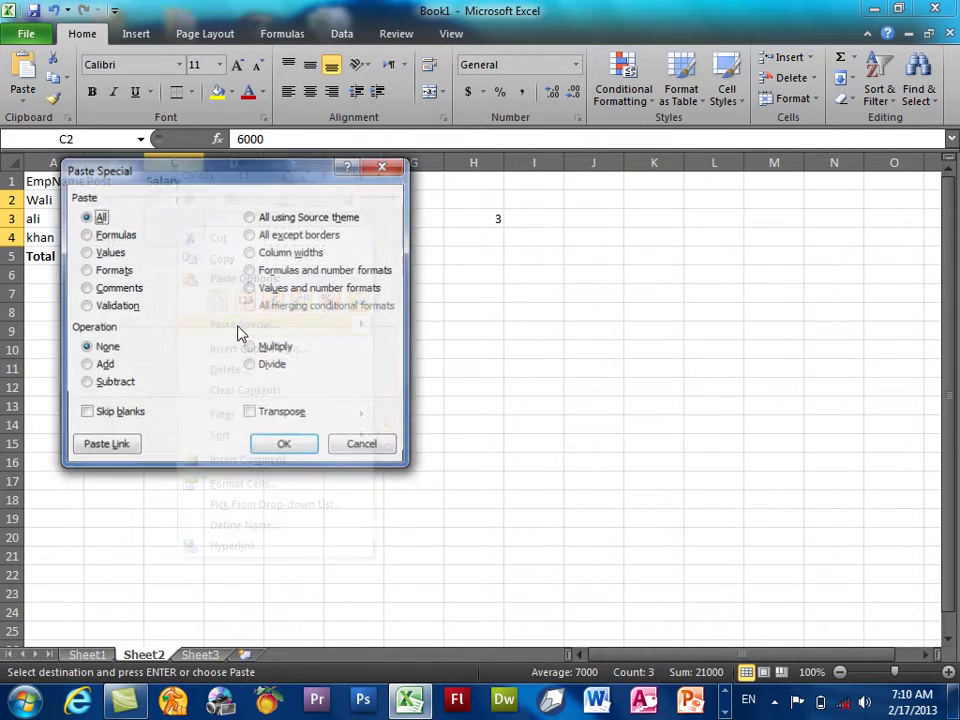
left_click(264, 368)
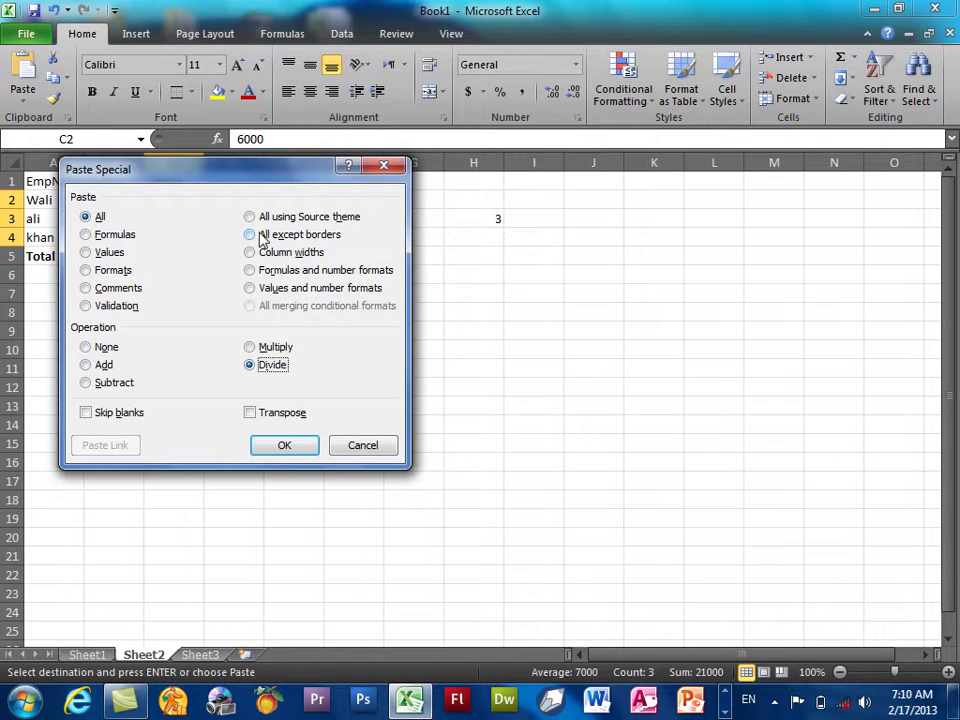
mouse_move(250, 176)
left_mouse_down()
mouse_move(693, 140)
mouse_move(715, 121)
left_mouse_up()
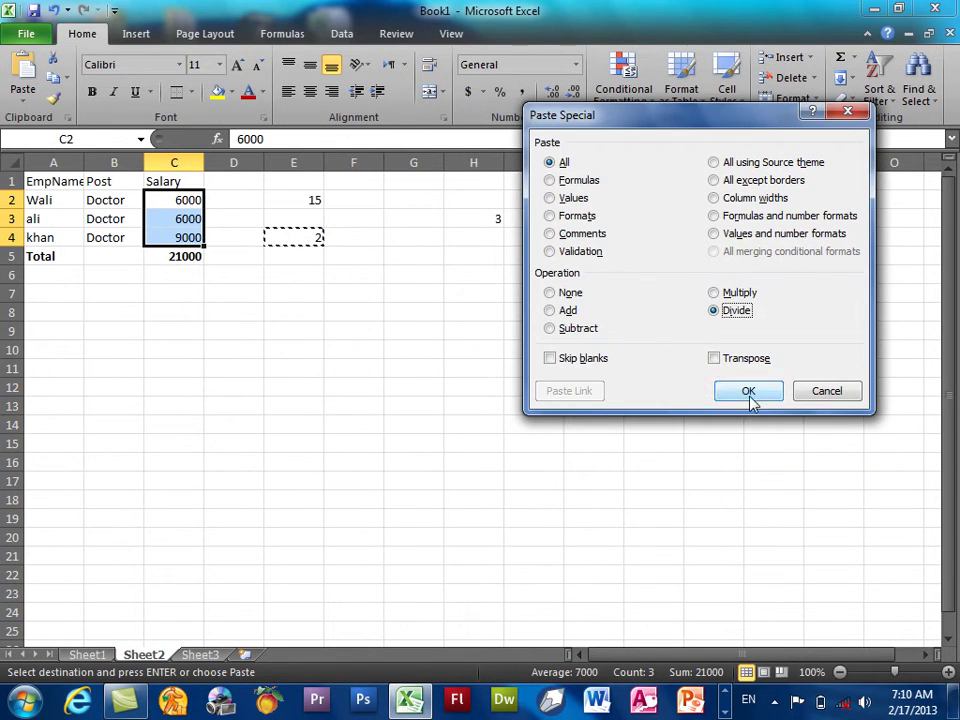
left_click(750, 393)
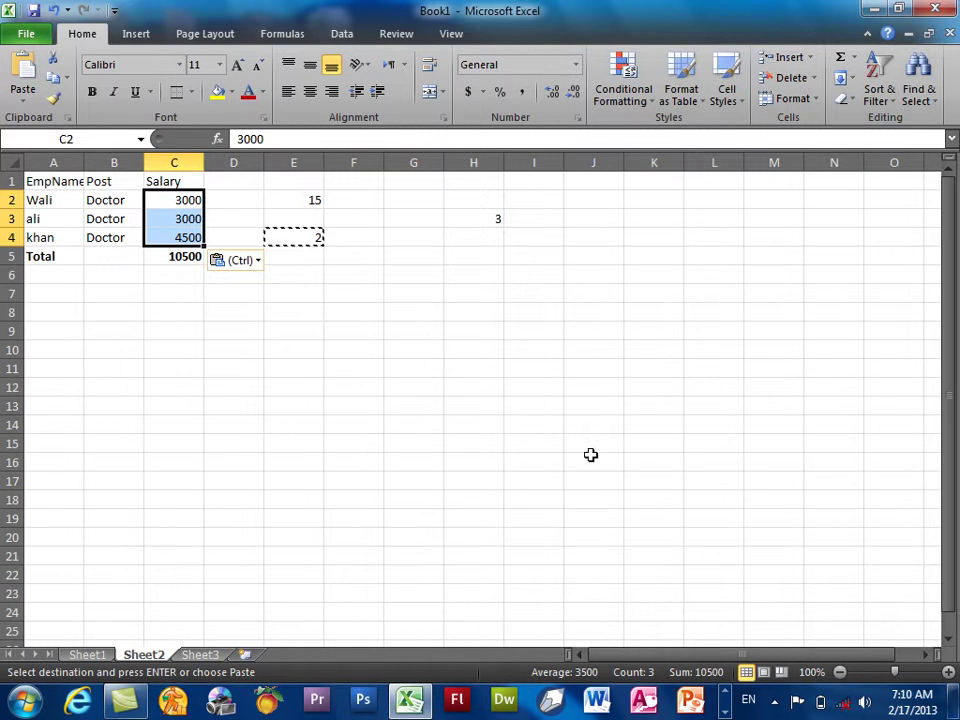
Bring up Paste Special at H7, then cancel it without pasting.
left_click(436, 328)
right_click(492, 294)
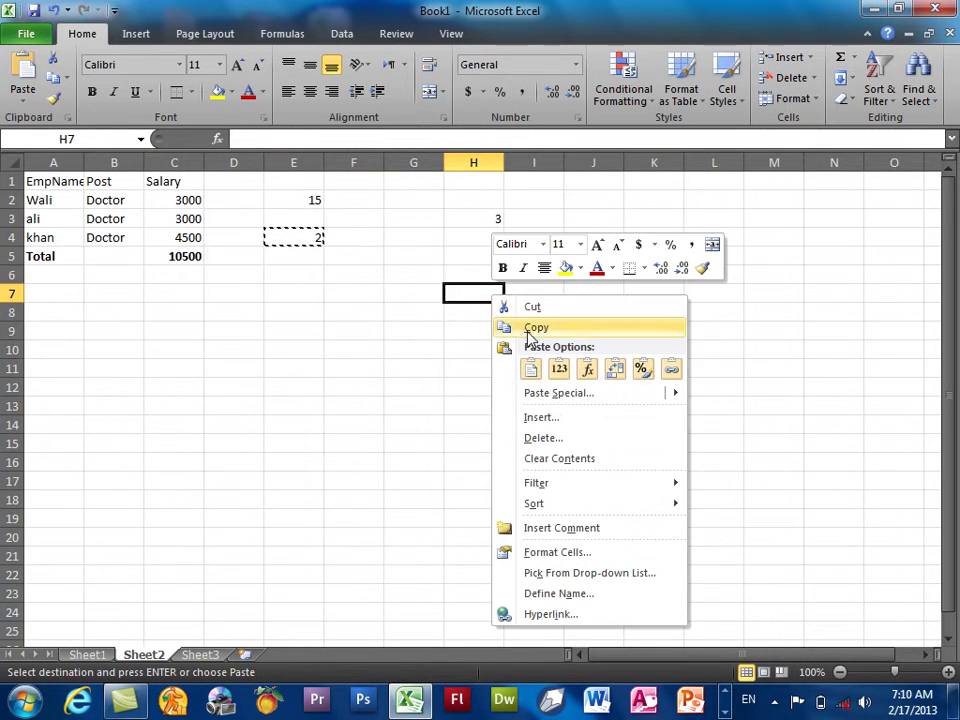
left_click(569, 394)
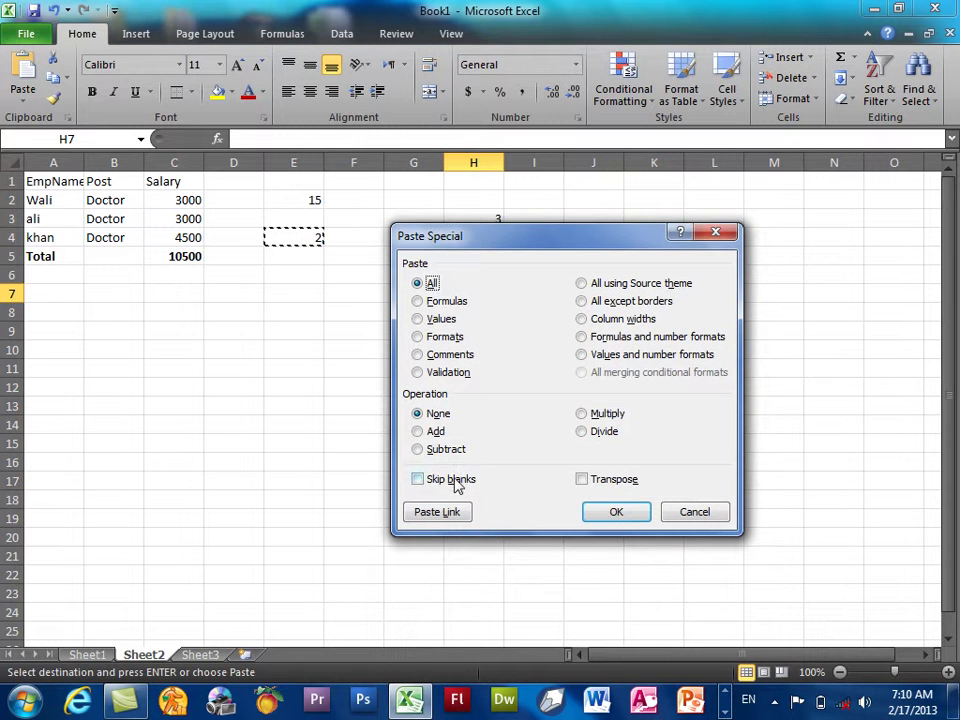
left_click(690, 512)
Enter Welcome in G11, Kabul Institute in I11 and To in H12; widen column I.
left_click(387, 364)
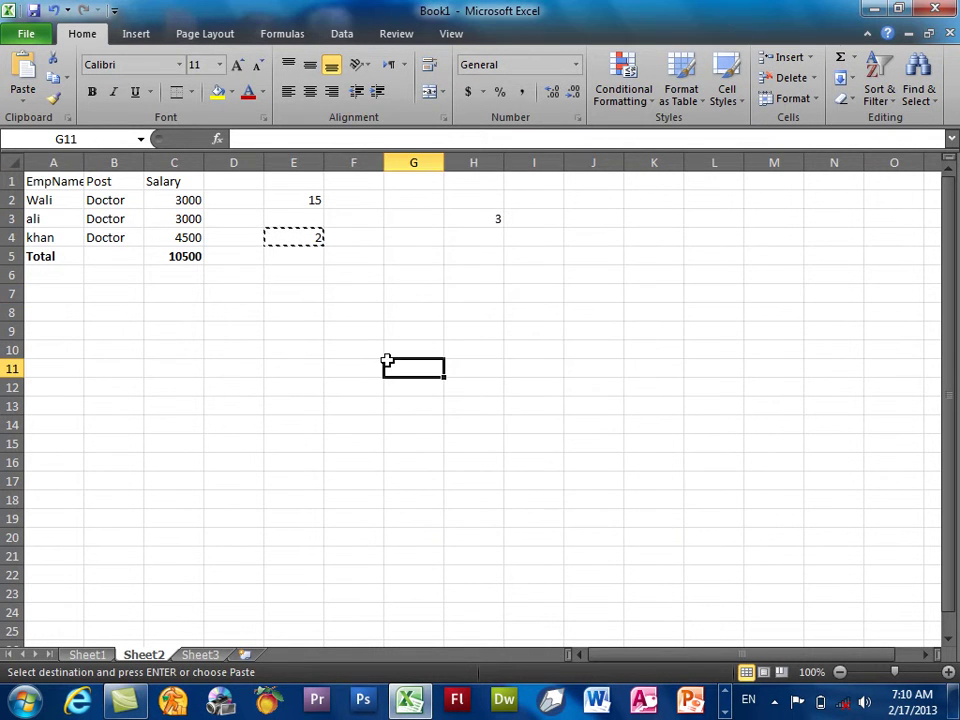
type("Welc")
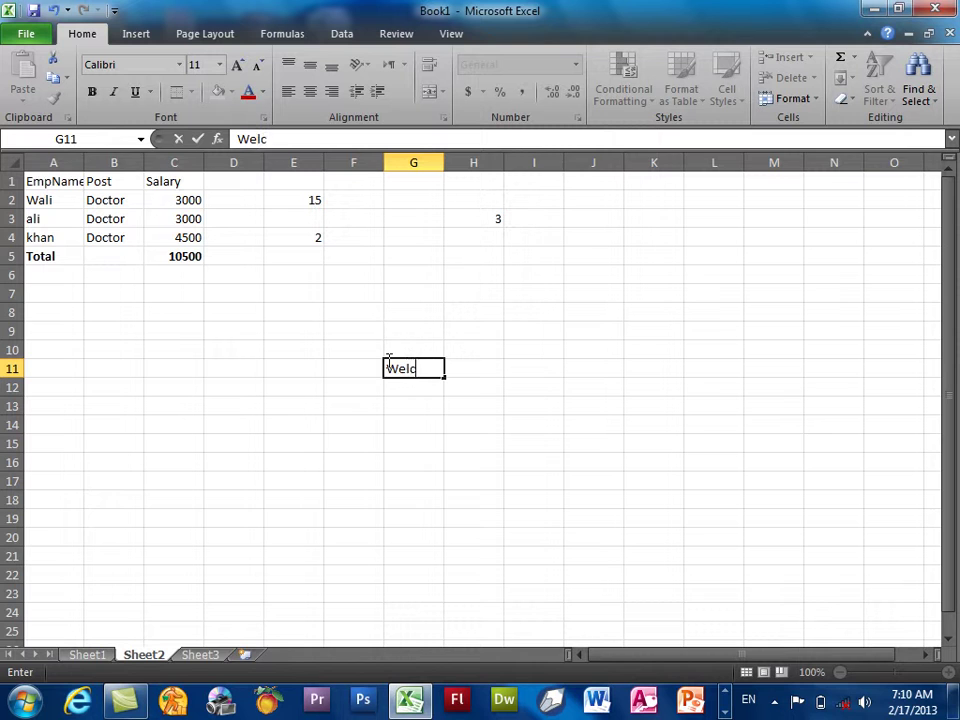
type("ome")
key("ctrl+Right")
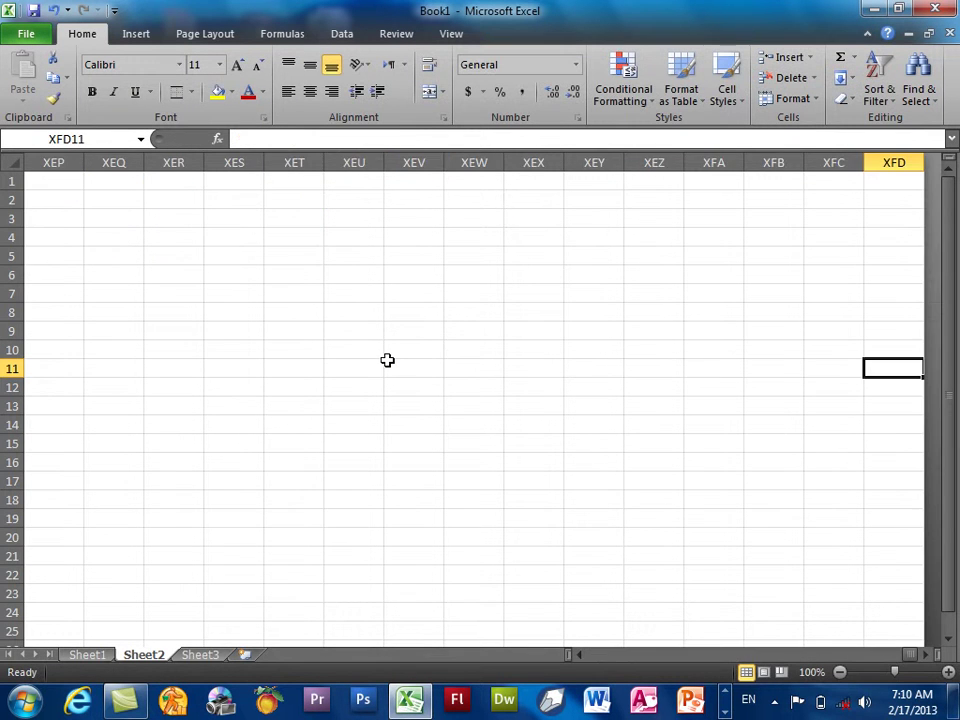
key("ctrl+Left")
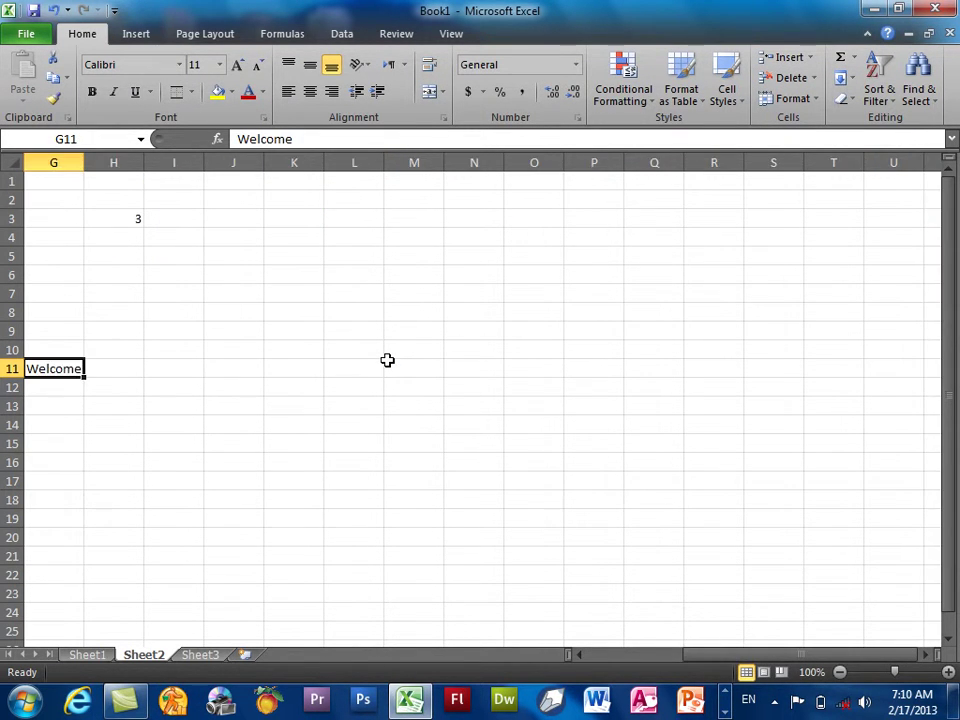
key("ctrl+Left")
key("Right")
key("Right")
key("Right")
key("Right")
key("Right")
key("Right")
key("Right")
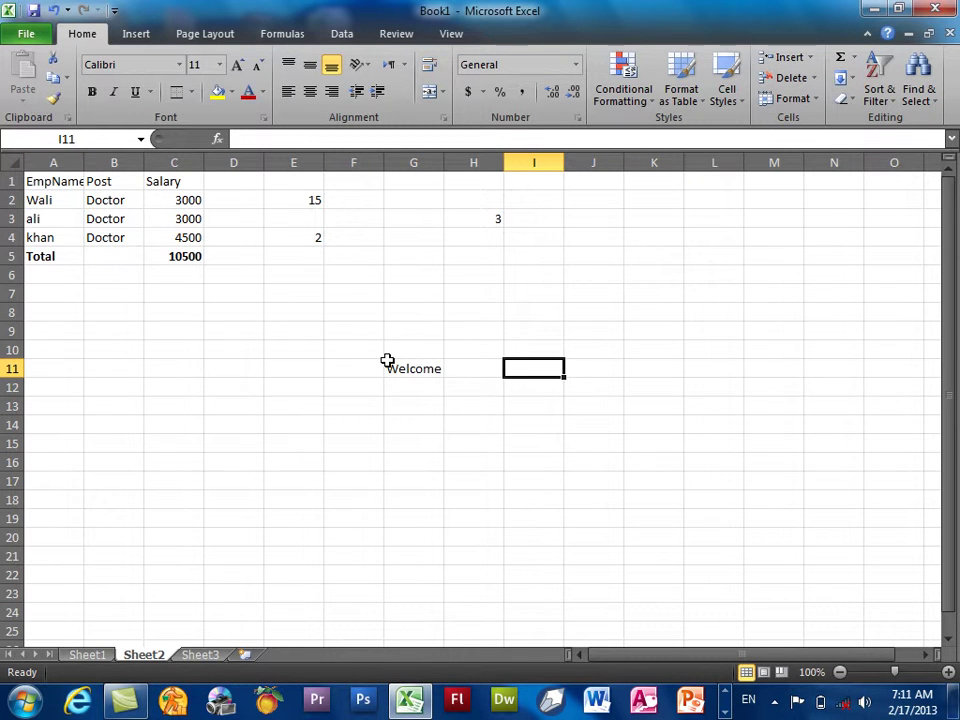
type("Kabul Institute")
key("Return")
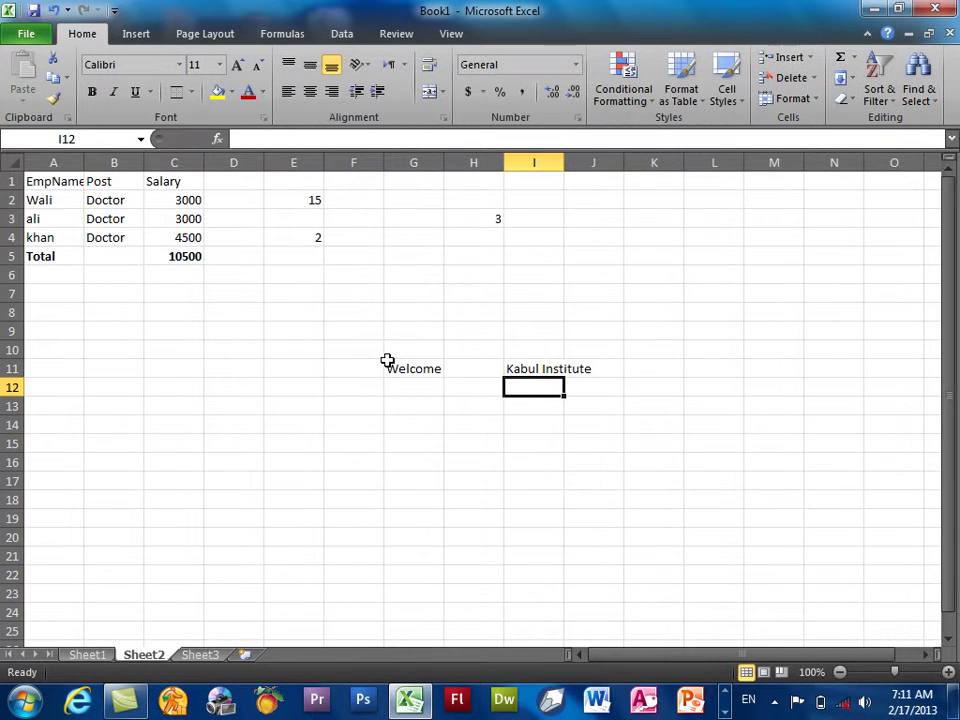
key("Left")
type("To")
key("Return")
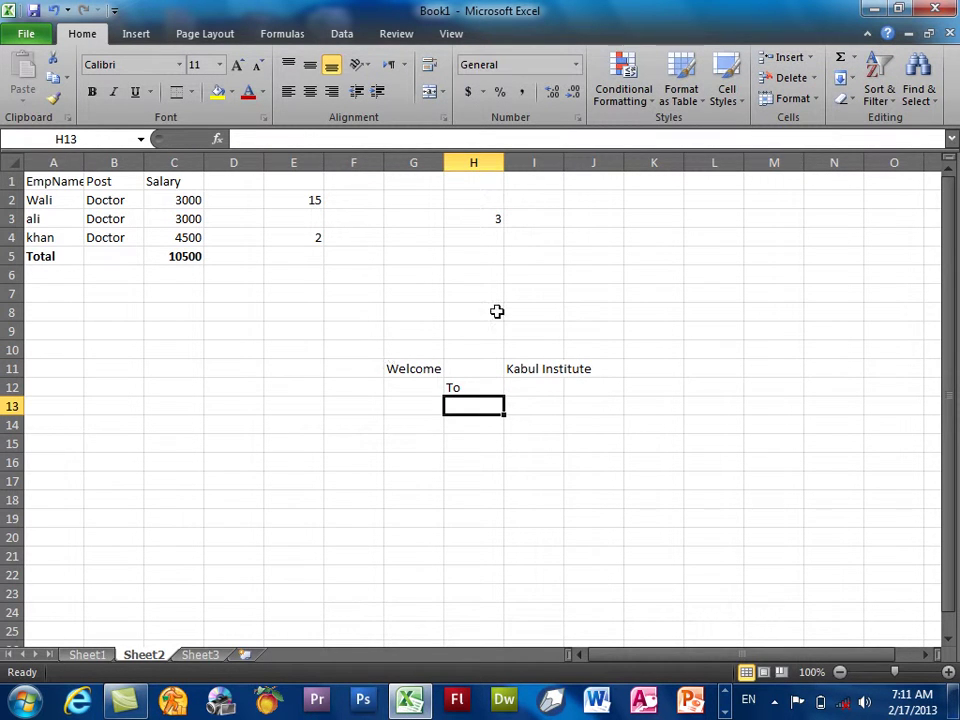
left_click_drag(564, 162, 596, 162)
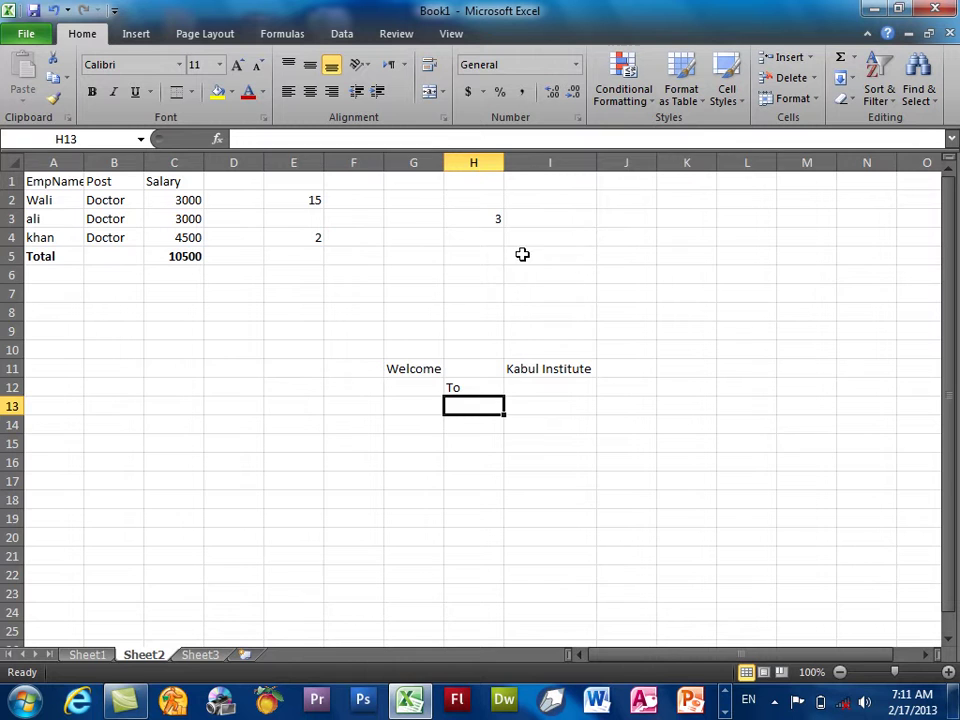
Copy the greeting cells G11:I11.
left_click(400, 370)
left_click(452, 388)
left_click(464, 371)
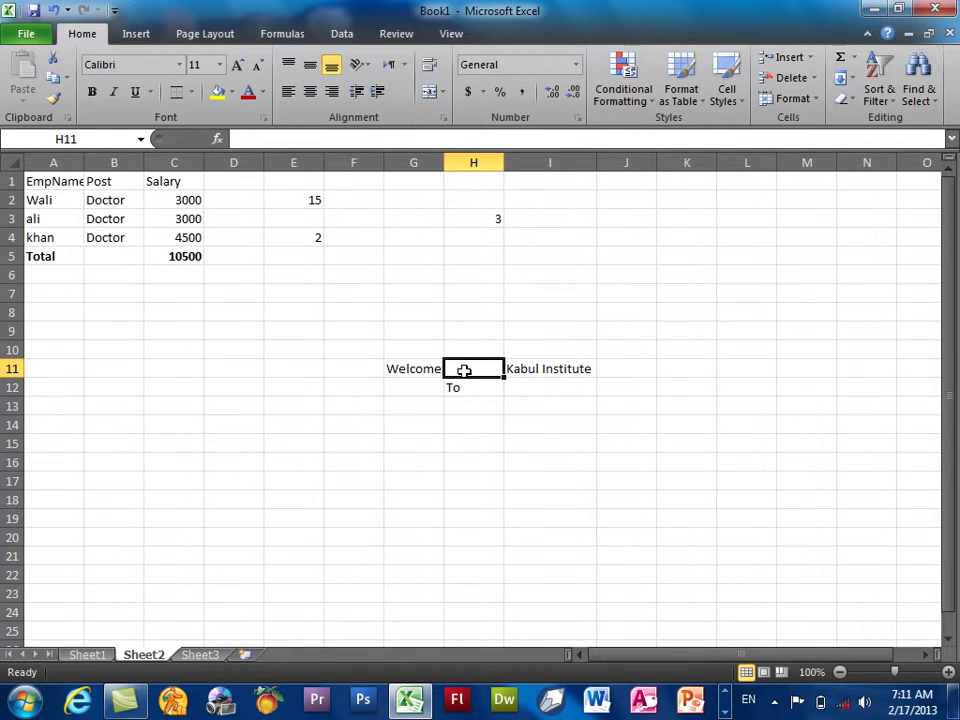
left_click(517, 369)
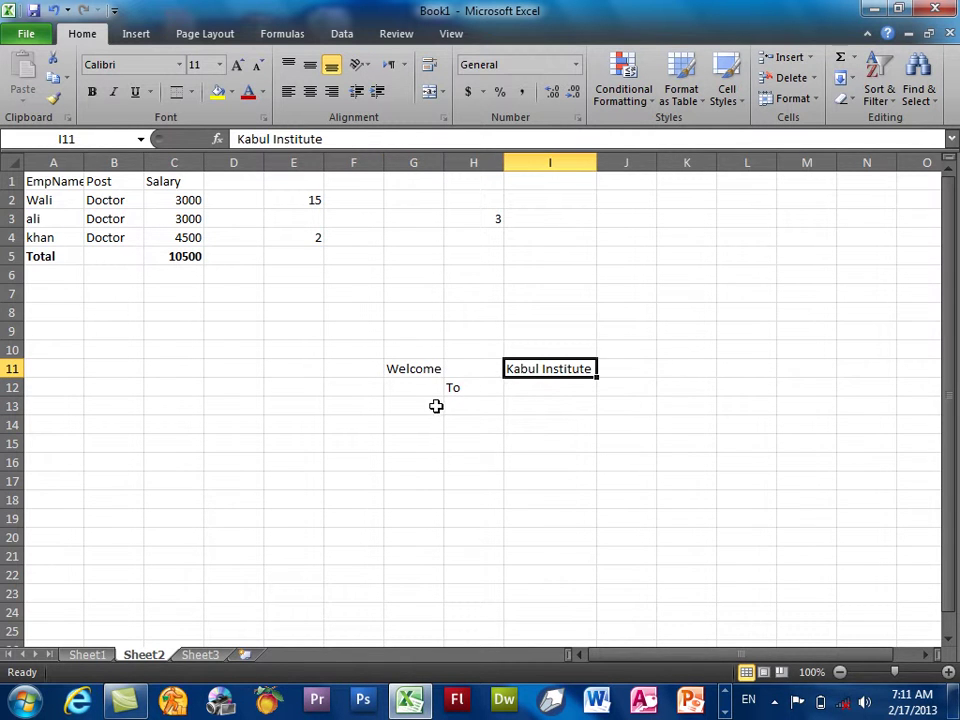
left_click(416, 371)
left_click(418, 393)
left_click(556, 375)
left_click(525, 386)
left_click_drag(435, 369, 537, 370)
right_click(537, 372)
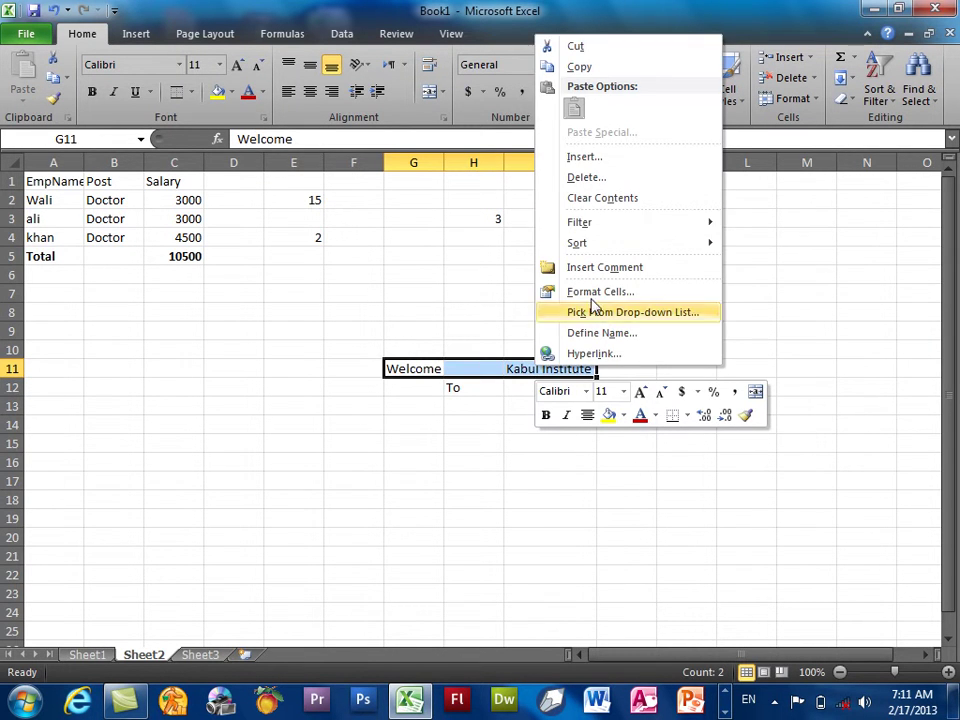
left_click(600, 66)
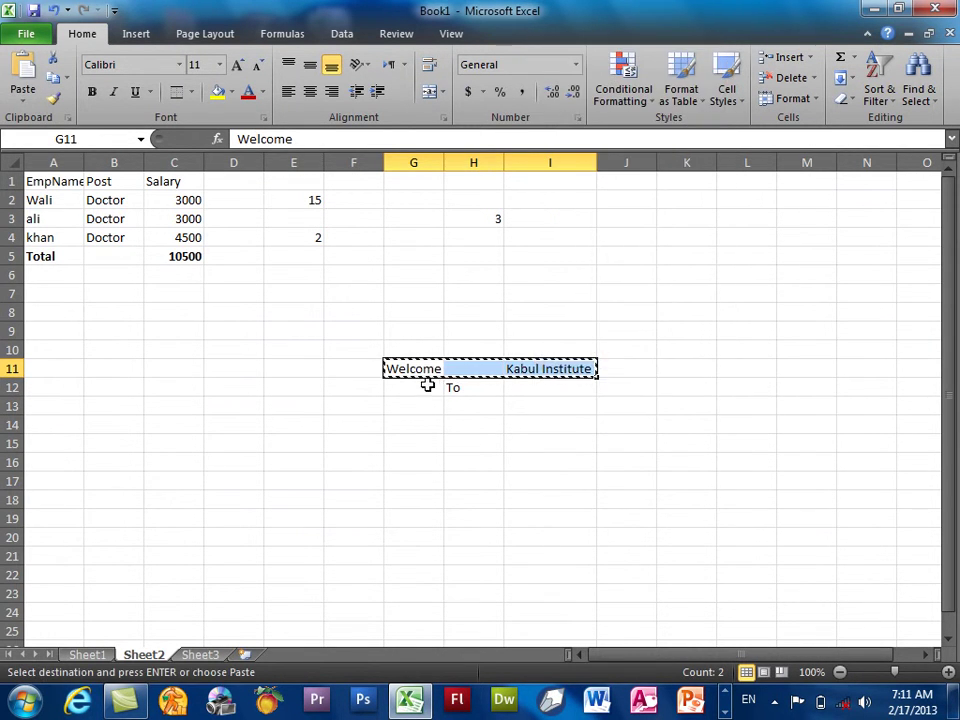
Paste the greeting plainly into G12:I12, then undo it to restore To.
left_click_drag(427, 386, 551, 388)
right_click(551, 388)
left_click(606, 157)
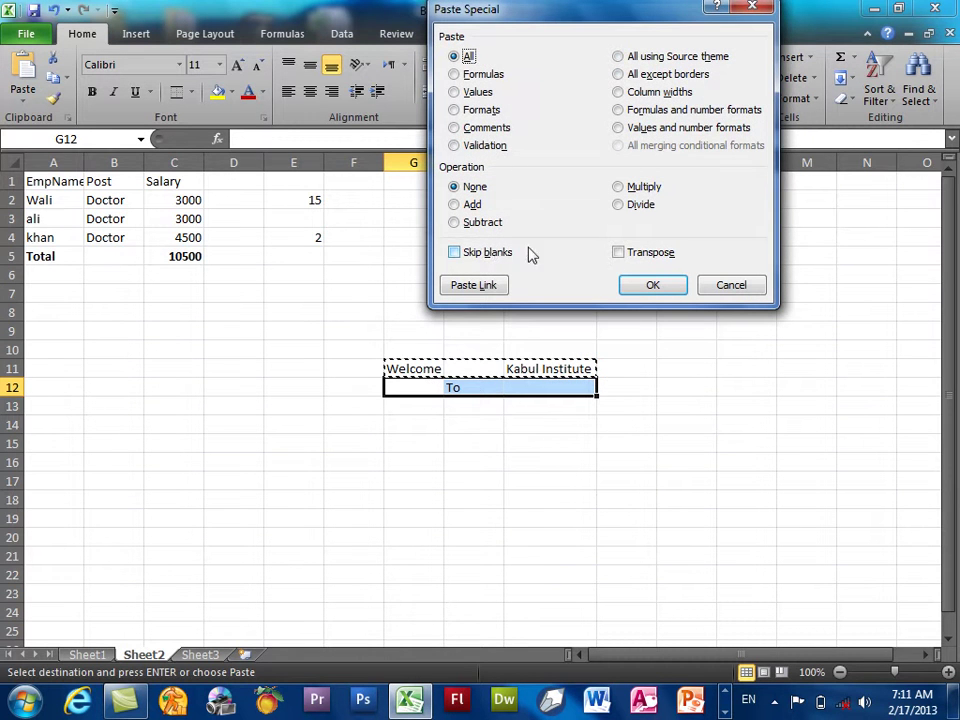
left_click(753, 285)
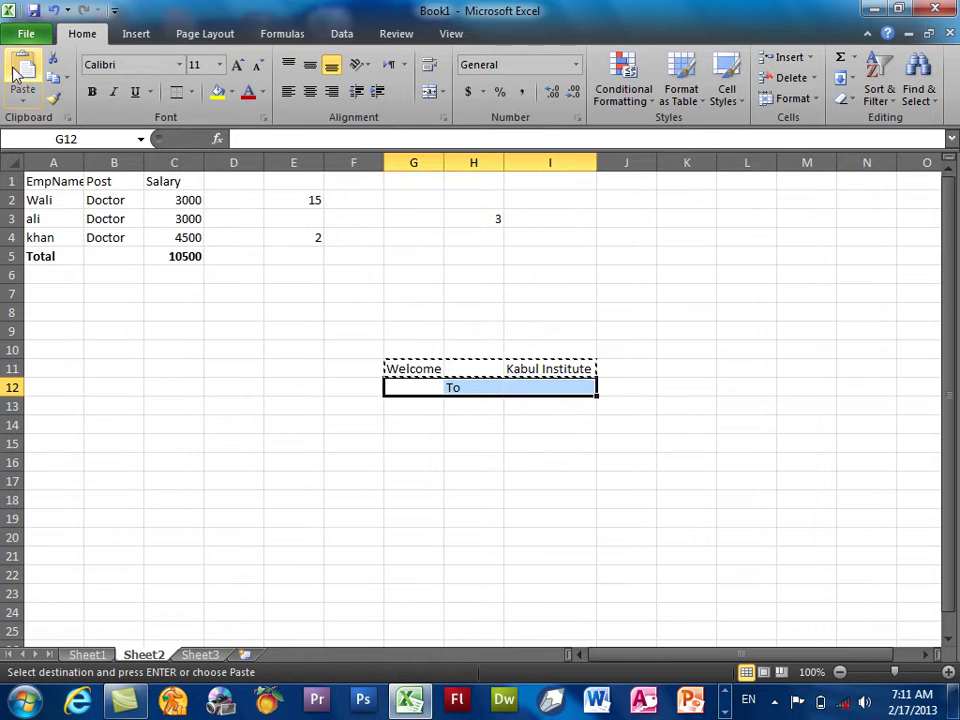
left_click(22, 68)
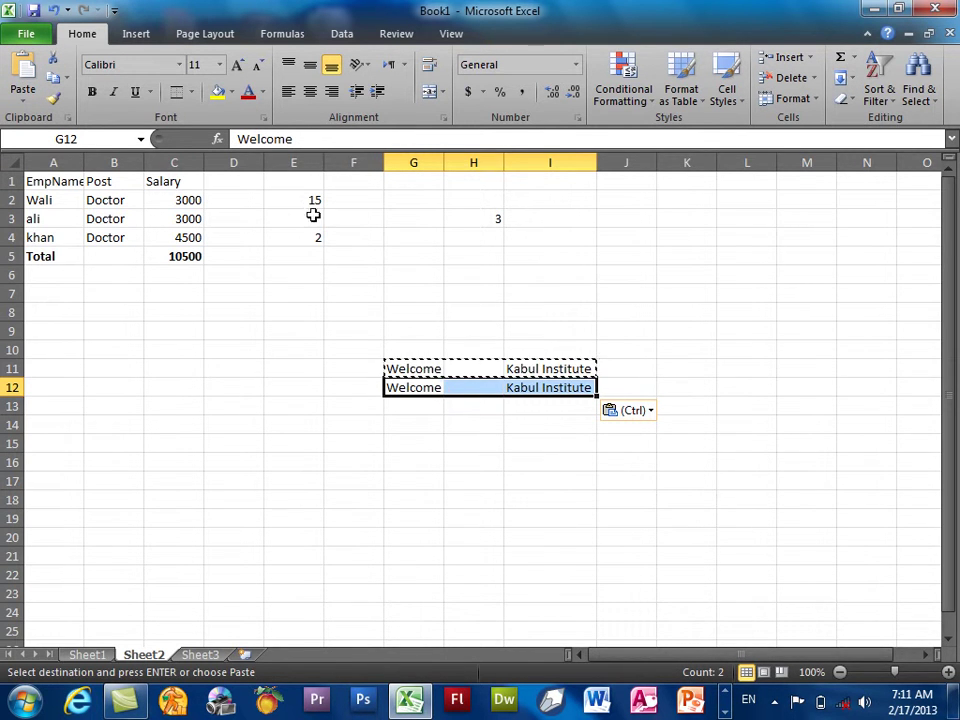
left_click(54, 10)
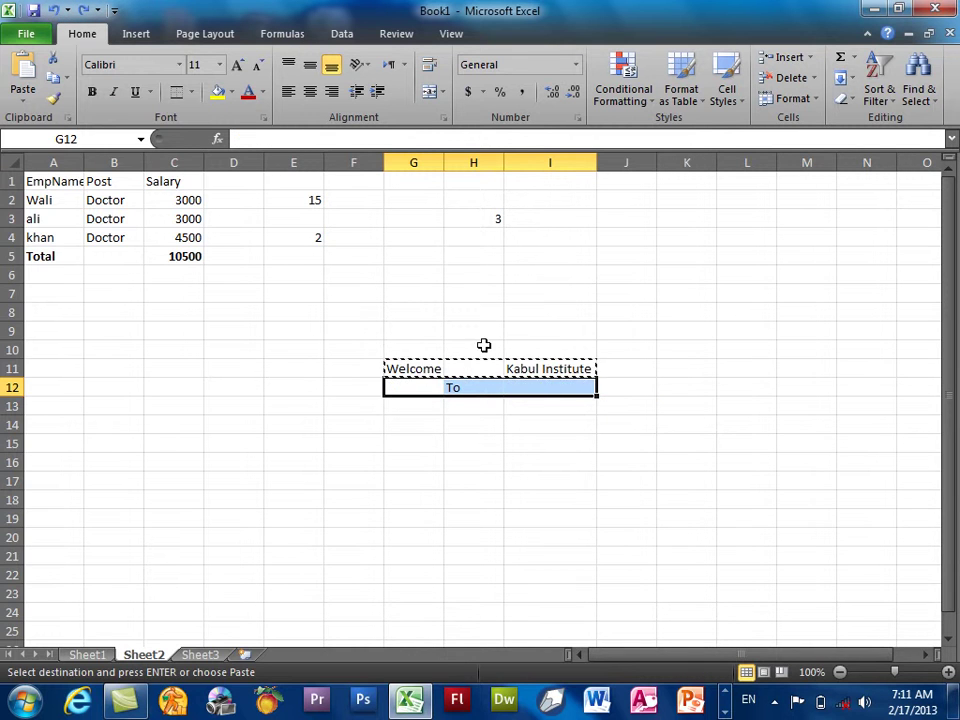
Paste the greeting into row 12 with Skip blanks so To is kept.
right_click(495, 387)
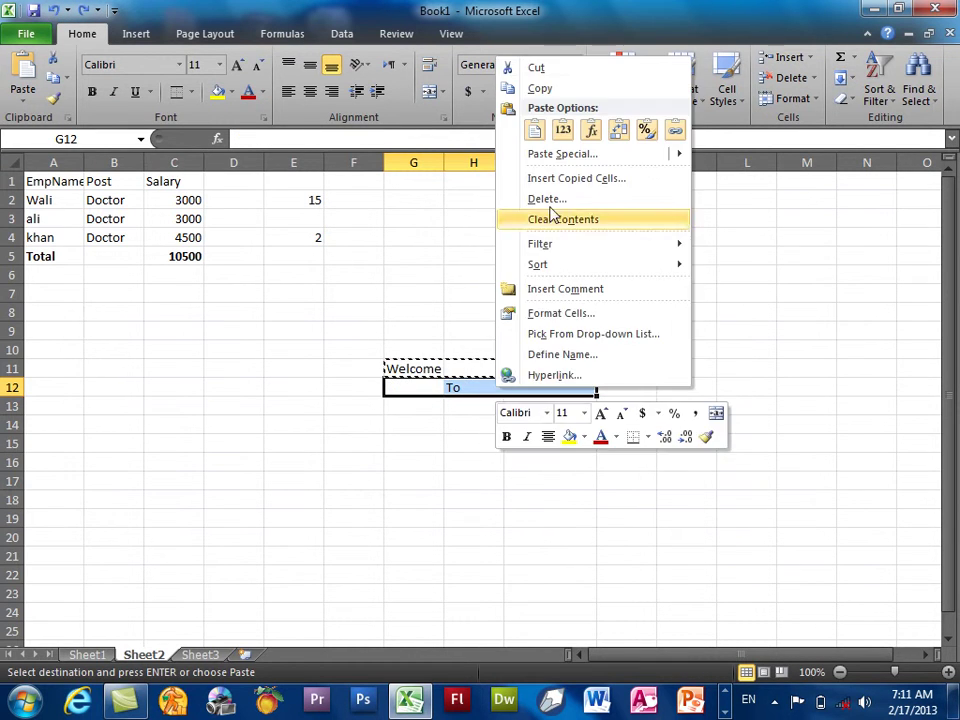
left_click(561, 156)
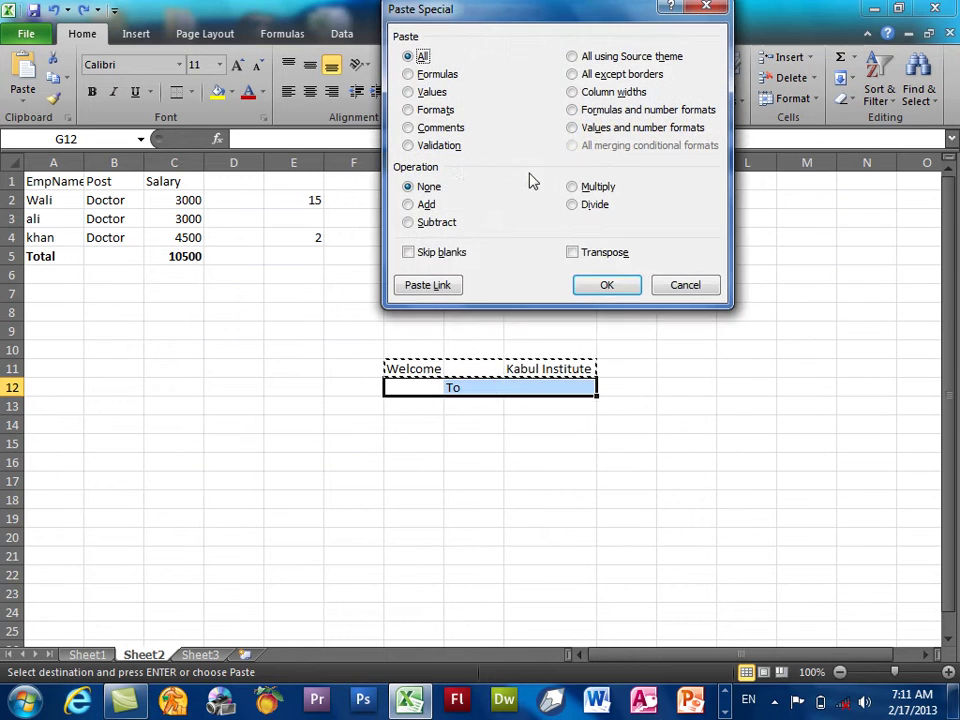
left_click(458, 254)
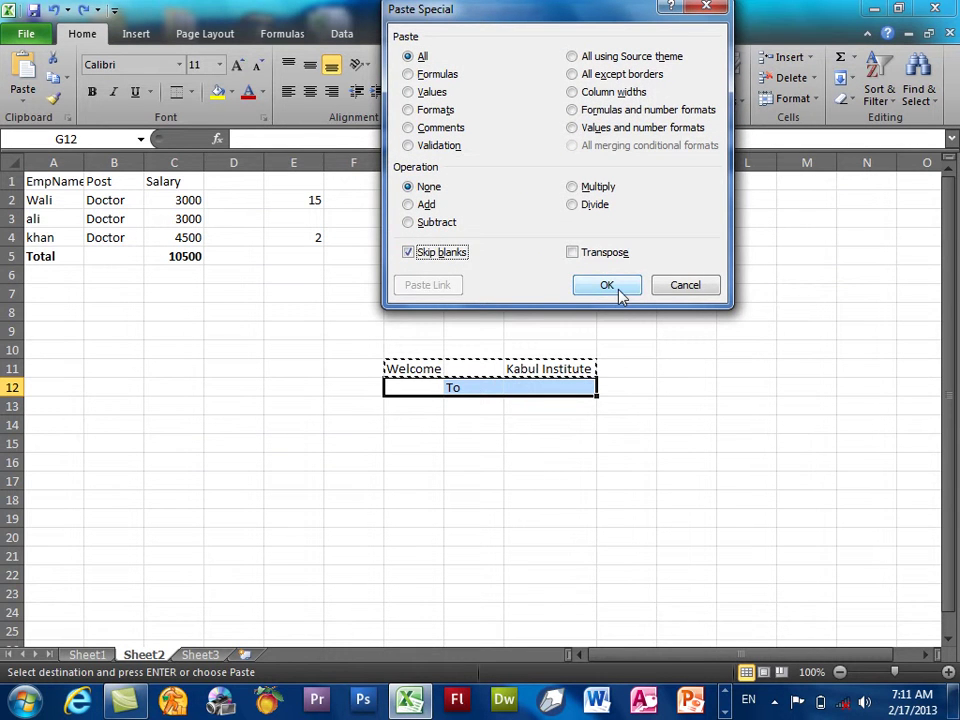
left_click(607, 285)
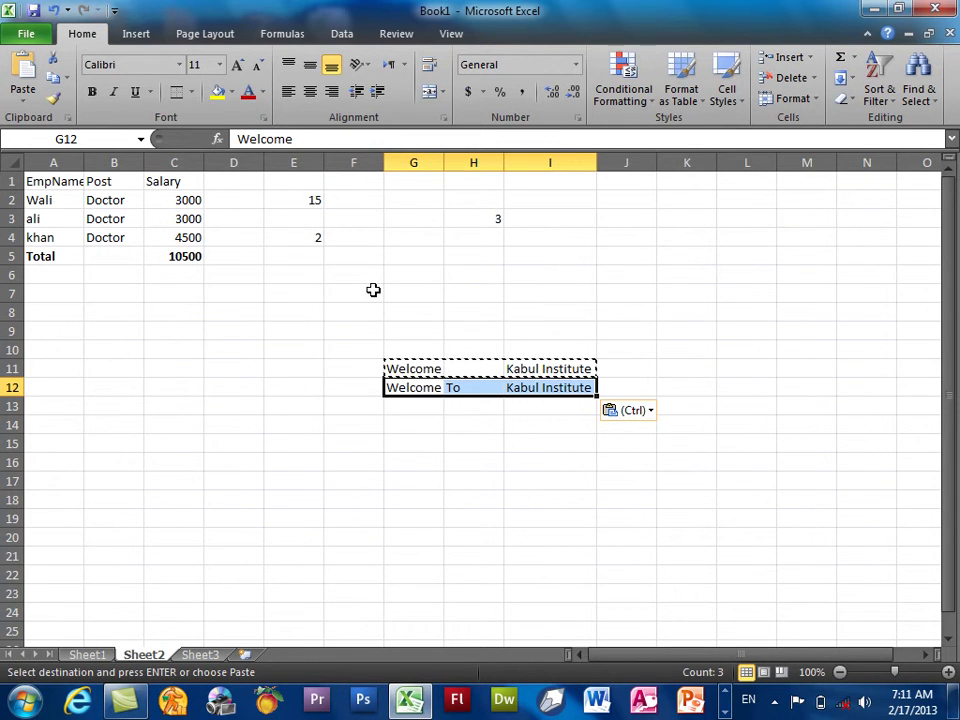
Copy the names A2:A4 and paste them transposed across row 8 at A8.
right_click(400, 446)
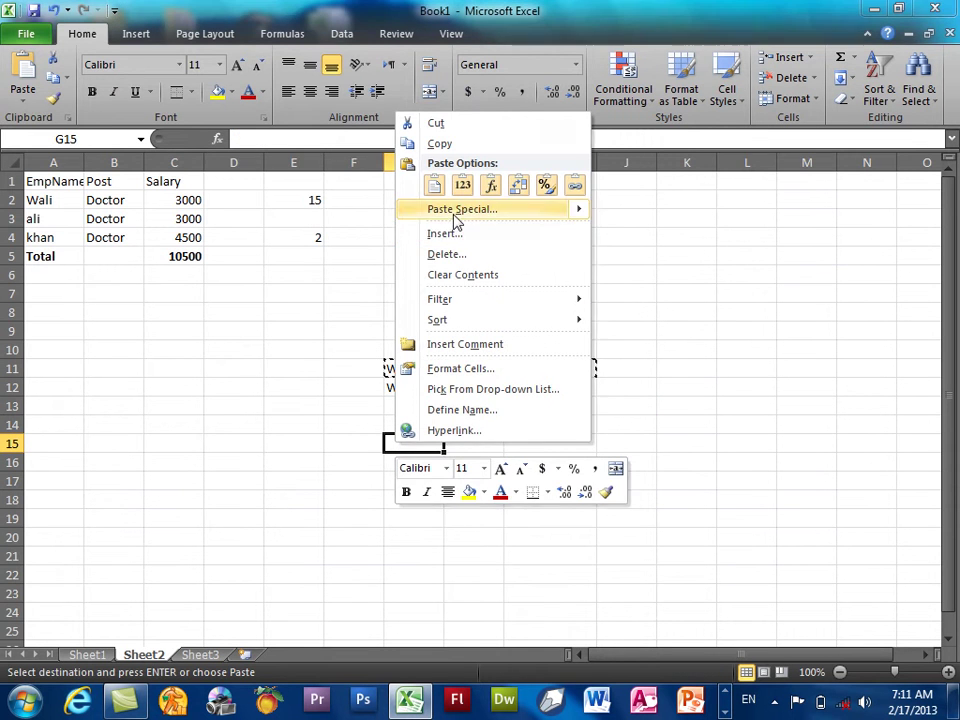
left_click(455, 210)
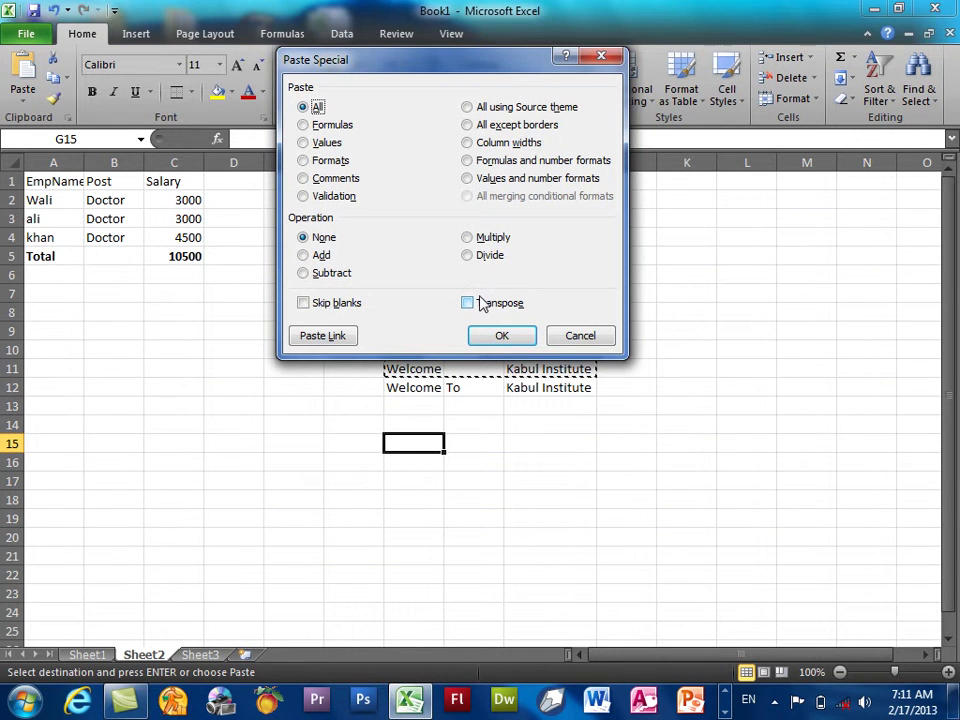
left_click(580, 335)
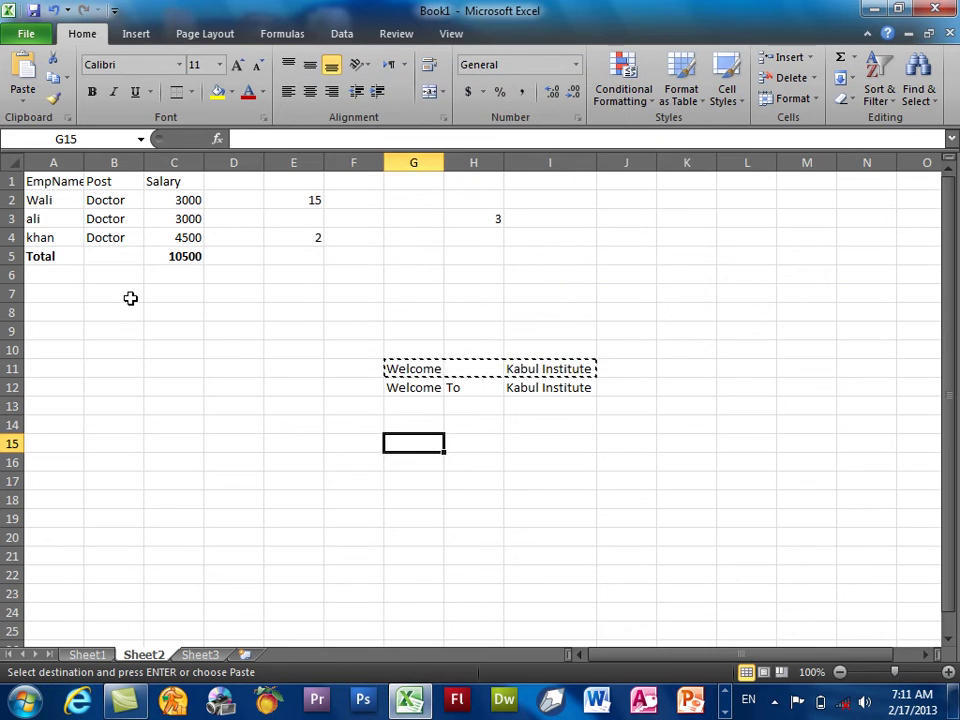
left_click_drag(43, 199, 47, 241)
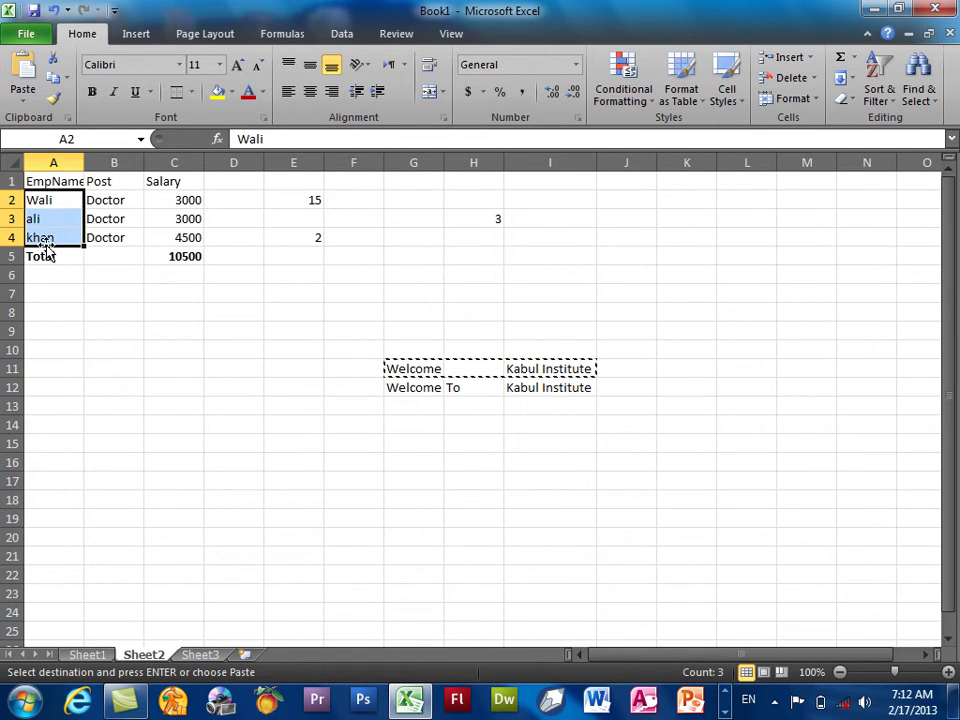
right_click(55, 210)
left_click(88, 240)
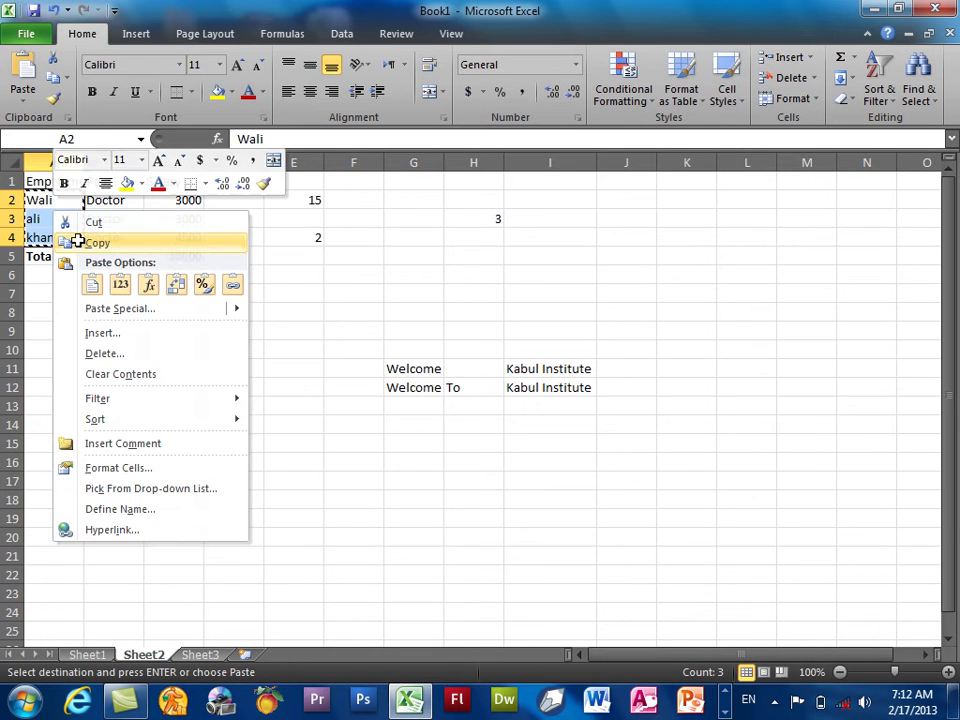
right_click(66, 316)
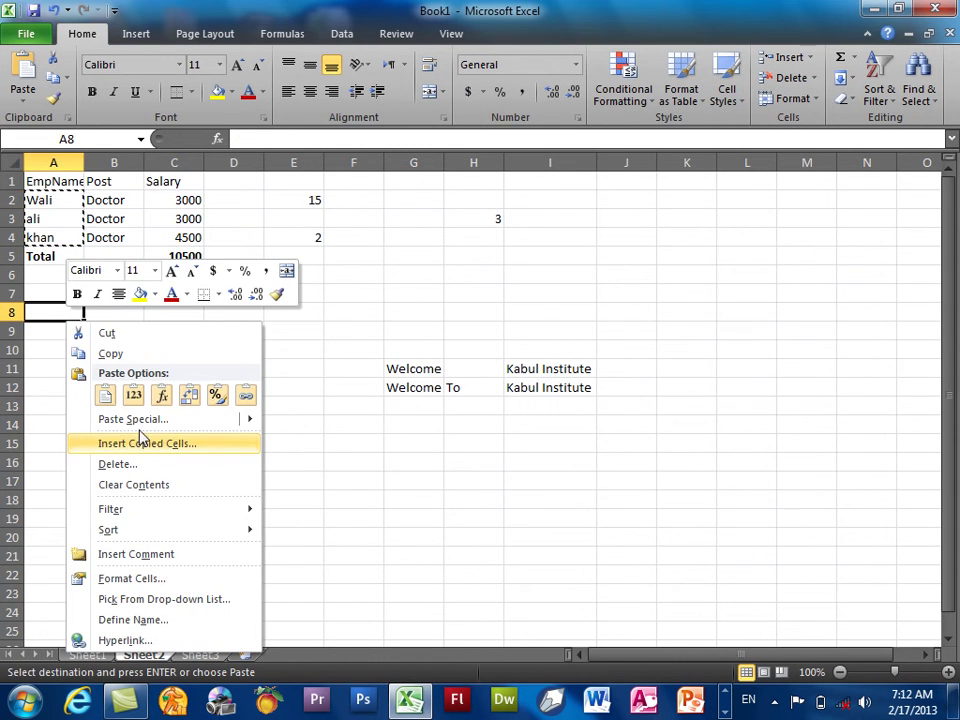
left_click(143, 422)
left_click(198, 511)
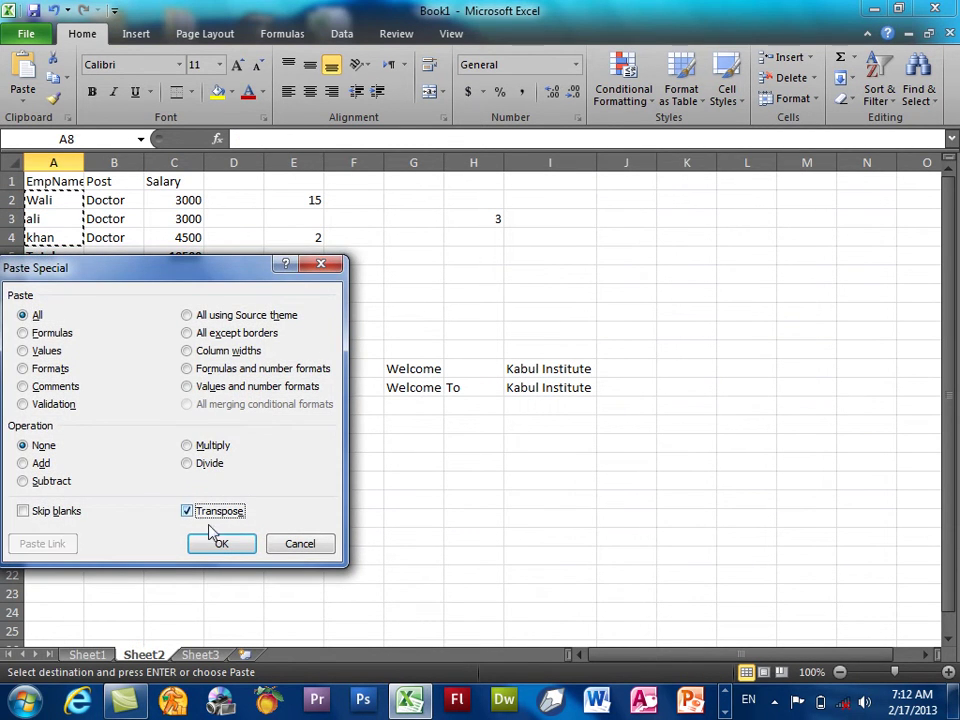
left_click(211, 543)
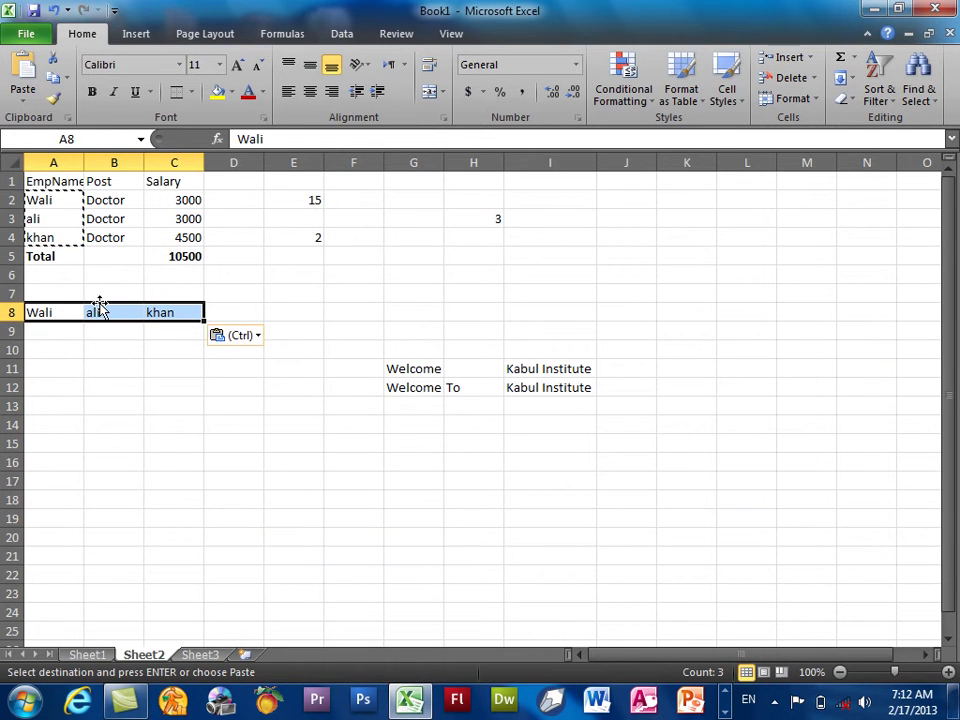
Copy the names in A8:C8 and paste them transposed back down column A at A11.
right_click(85, 369)
left_click_drag(45, 312, 156, 314)
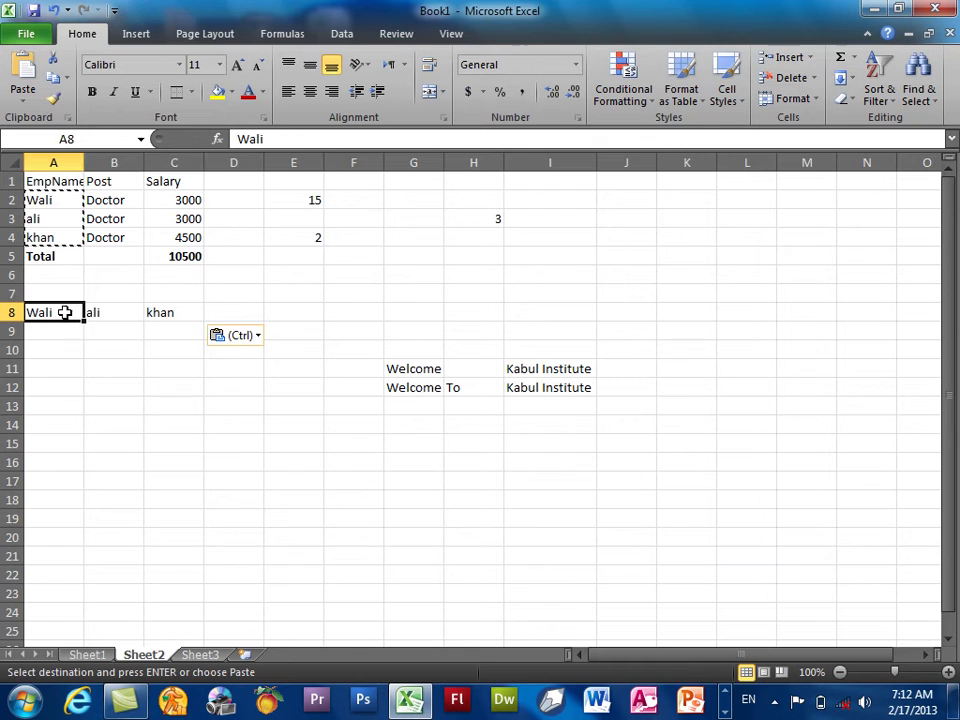
right_click(156, 314)
left_click(197, 347)
right_click(86, 368)
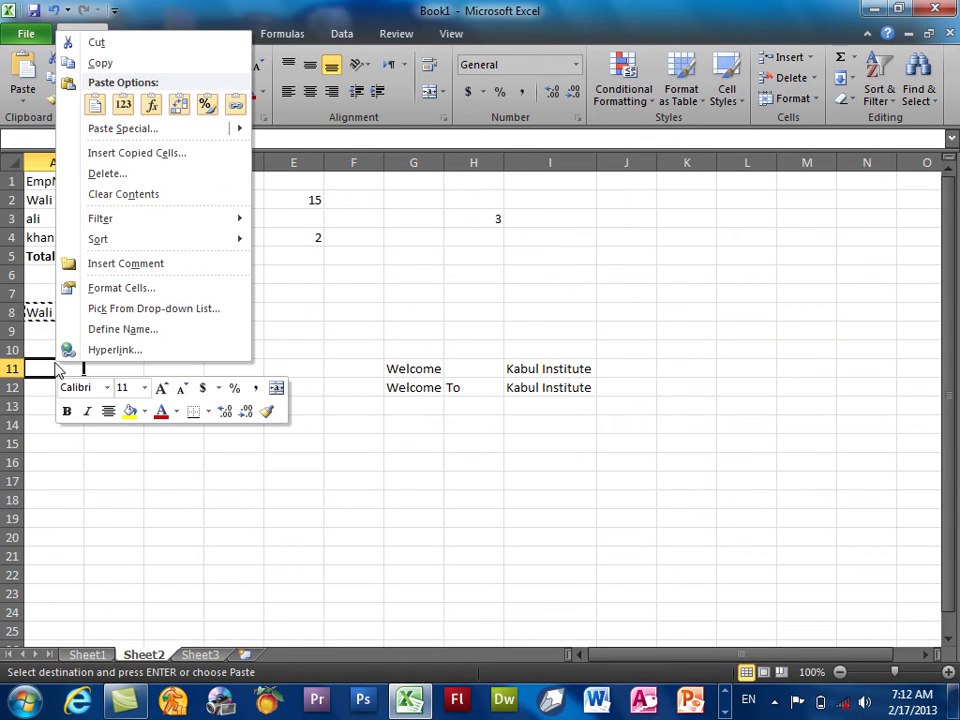
left_click(125, 128)
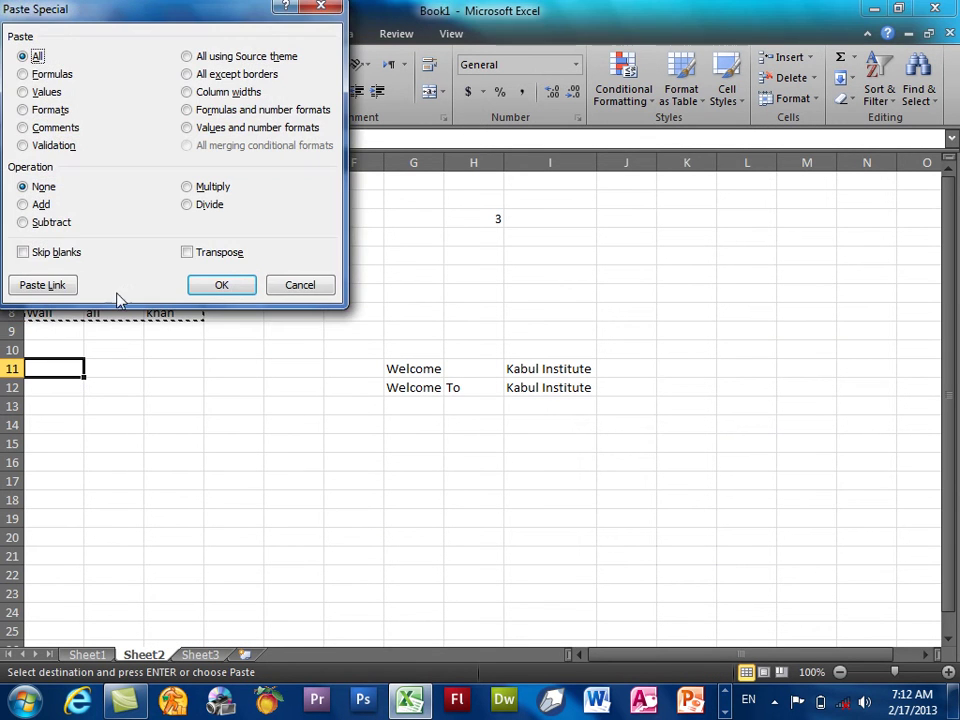
left_click(187, 253)
left_click(214, 285)
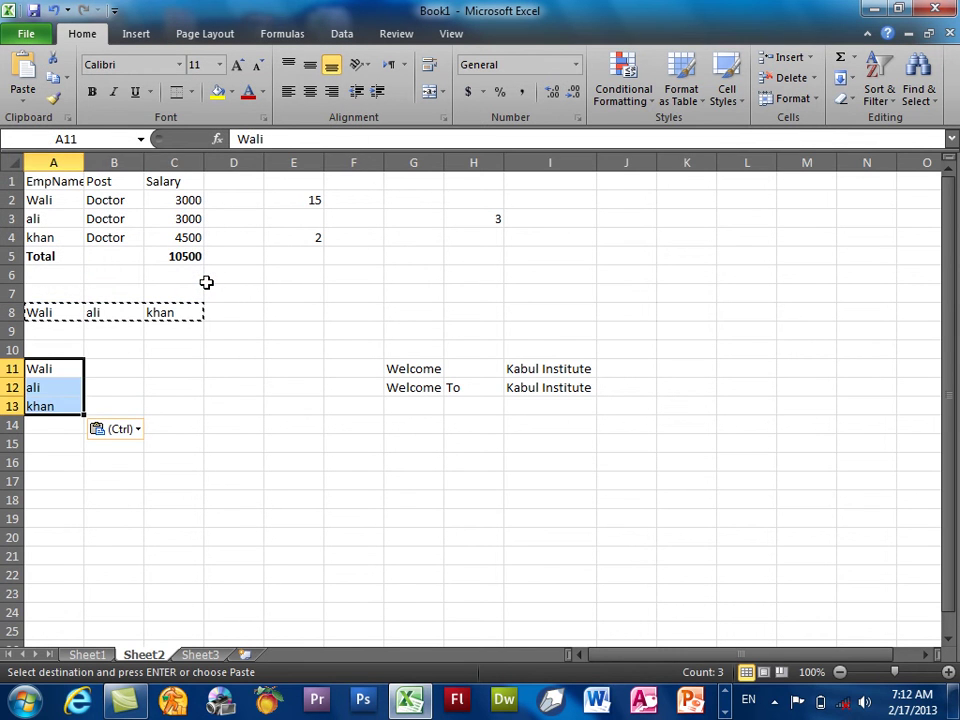
left_click(174, 368)
Copy the salary table A1:C5 and Paste Link it at A16.
left_click_drag(180, 256, 45, 181)
right_click(68, 209)
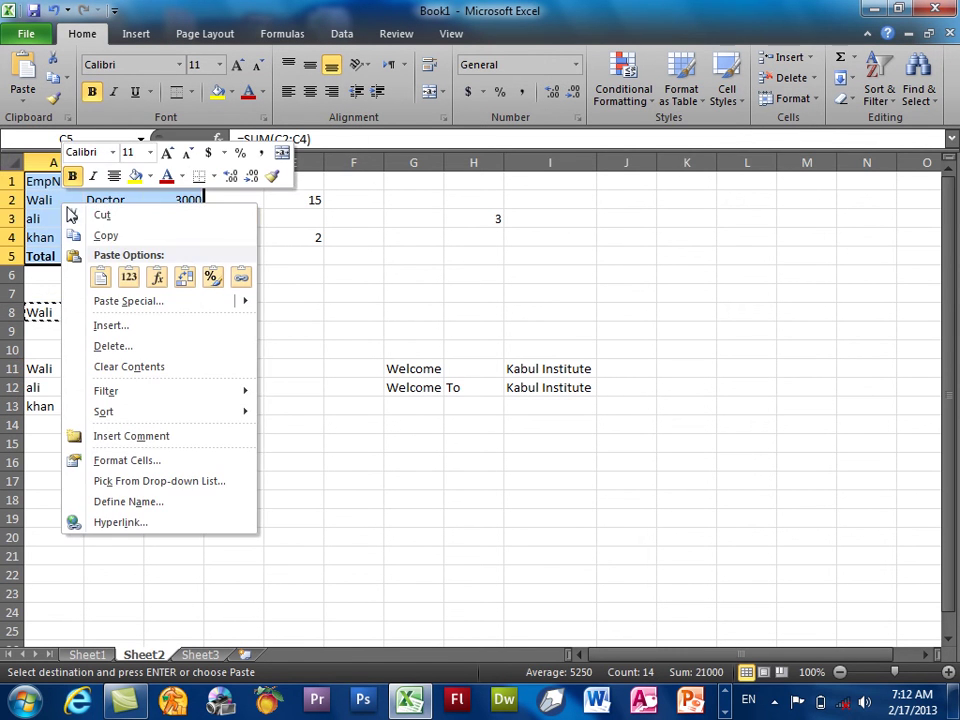
left_click(105, 236)
left_click(64, 461)
right_click(62, 460)
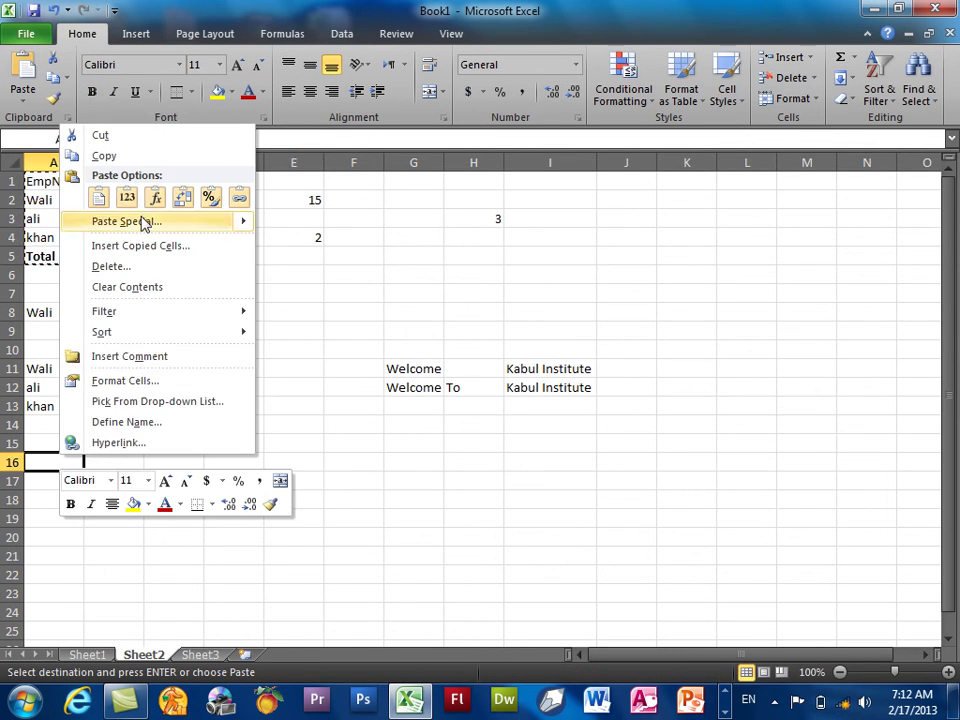
left_click(138, 221)
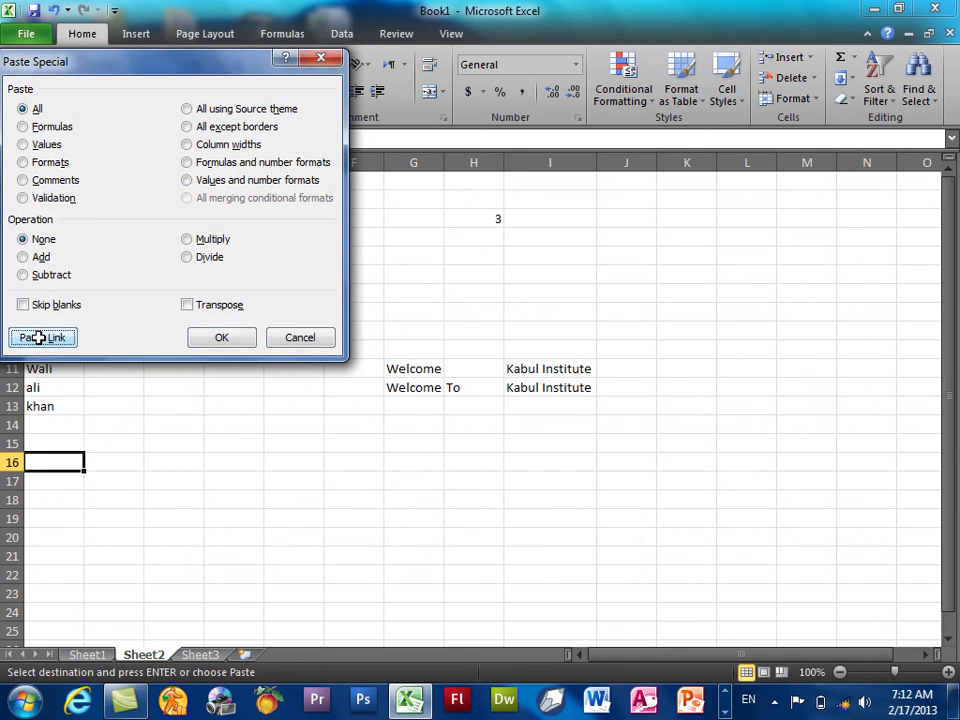
left_click(40, 337)
Change the salaries to 1000, 2000 and 3000, making both totals 6000.
left_click(155, 198)
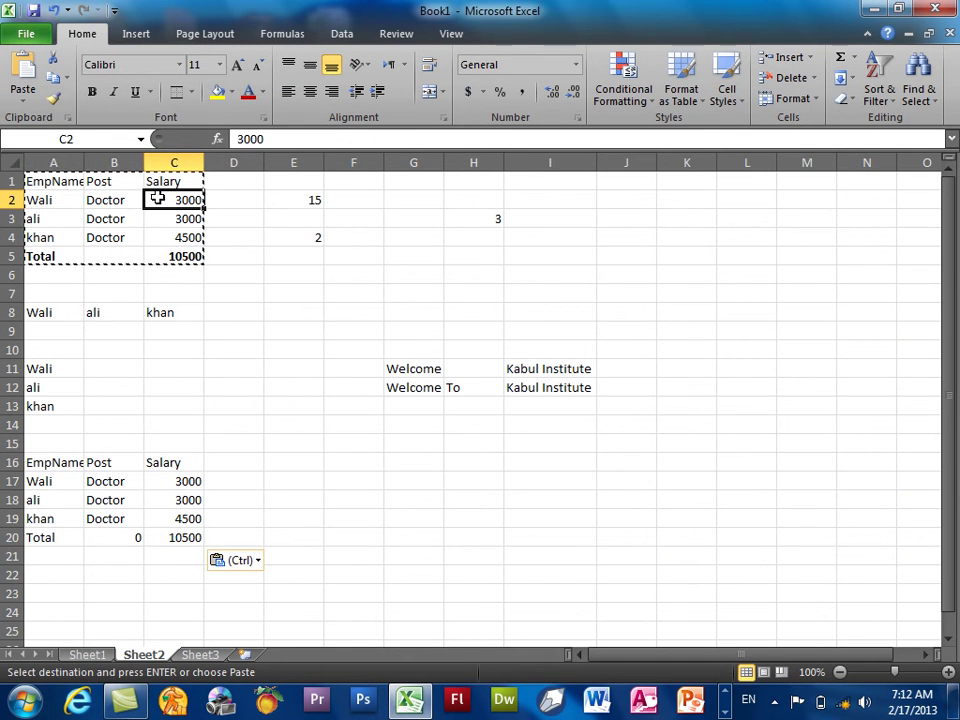
type("10")
key("Return")
type("200")
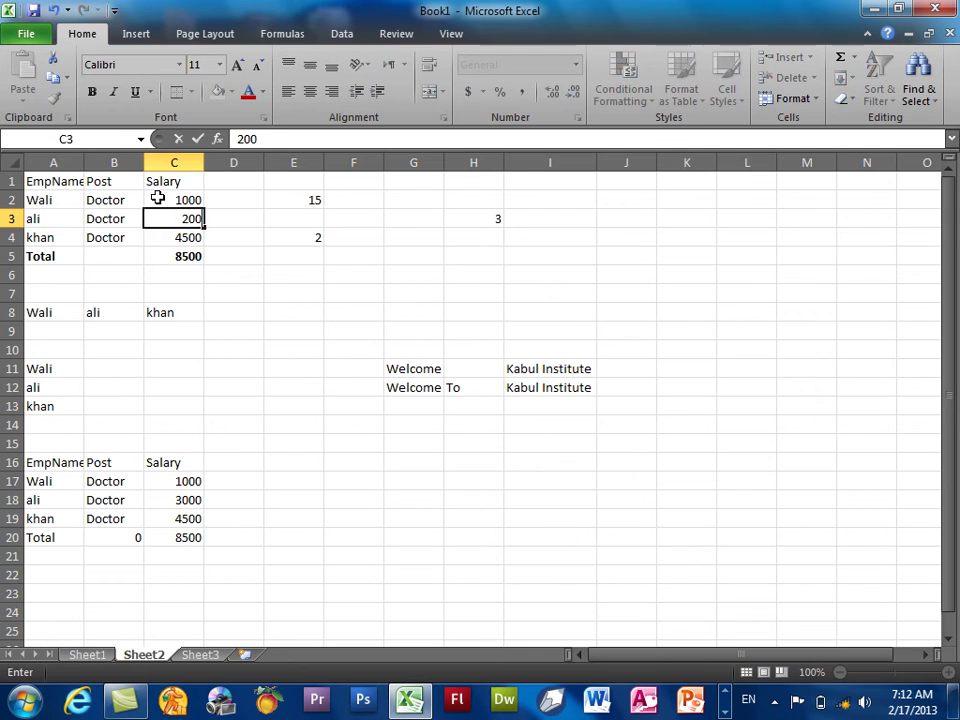
type("0")
key("Return")
type("3000")
key("Return")
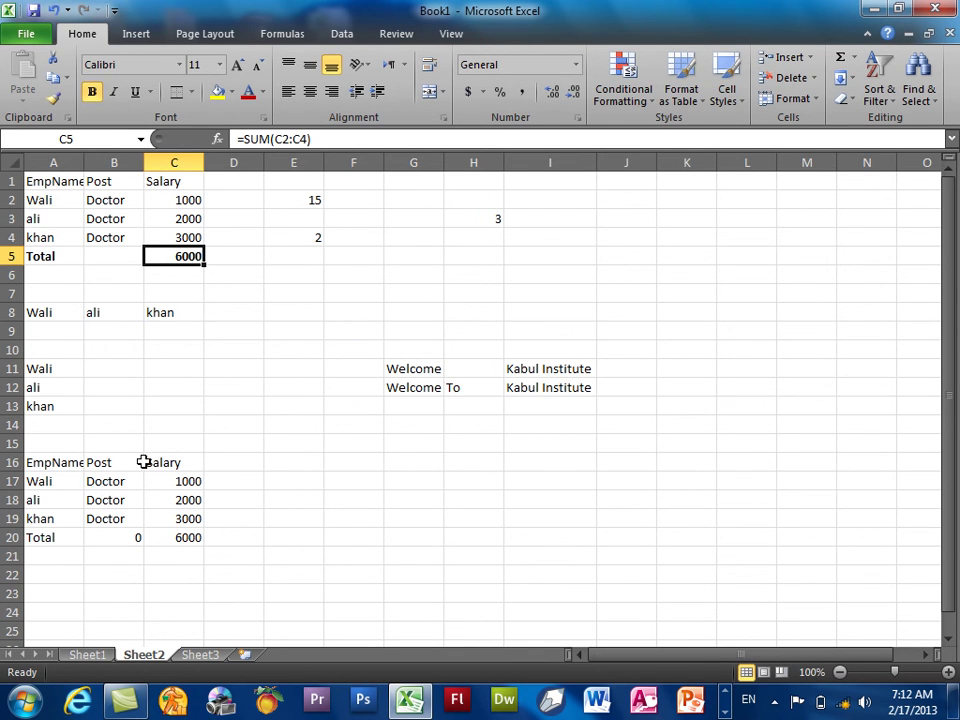
Copy the updated salary table A1:C5.
left_click(195, 237, "shift")
left_click(53, 181, "shift")
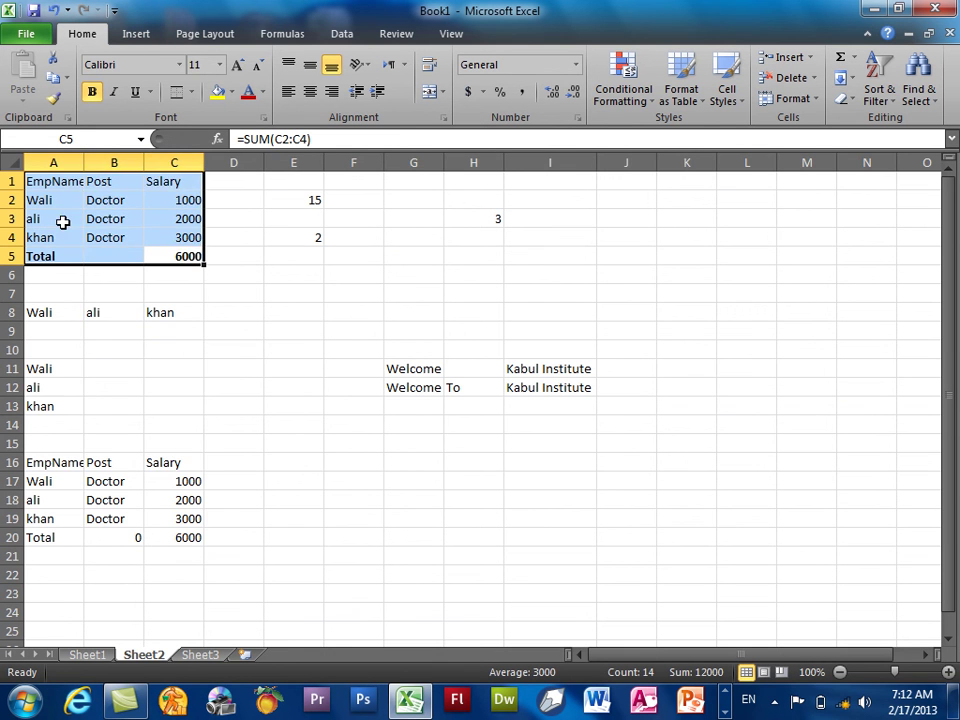
right_click(66, 219)
left_click(156, 253)
Cancel Paste Special at I1, then show the Home Paste dropdown's full options list.
right_click(590, 182)
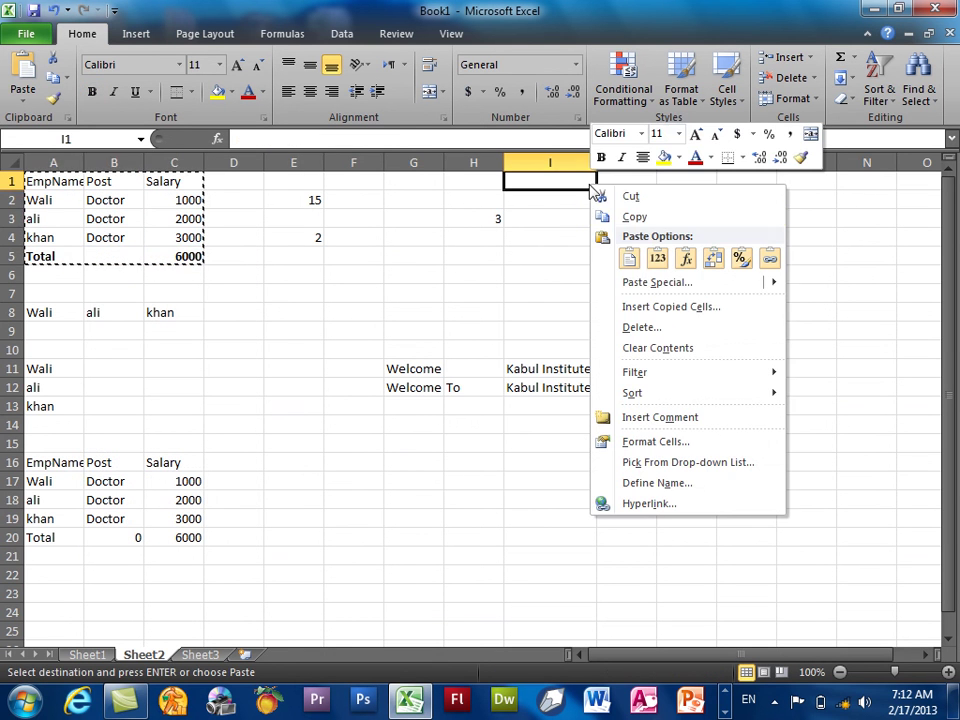
left_click(605, 281)
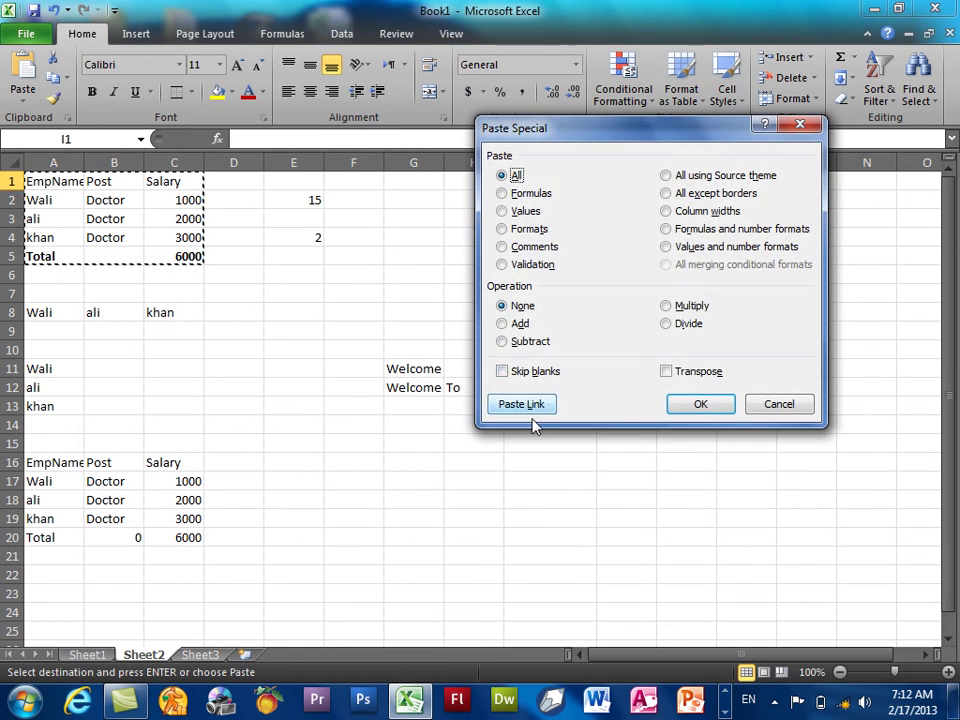
left_click(756, 405)
left_click(23, 92)
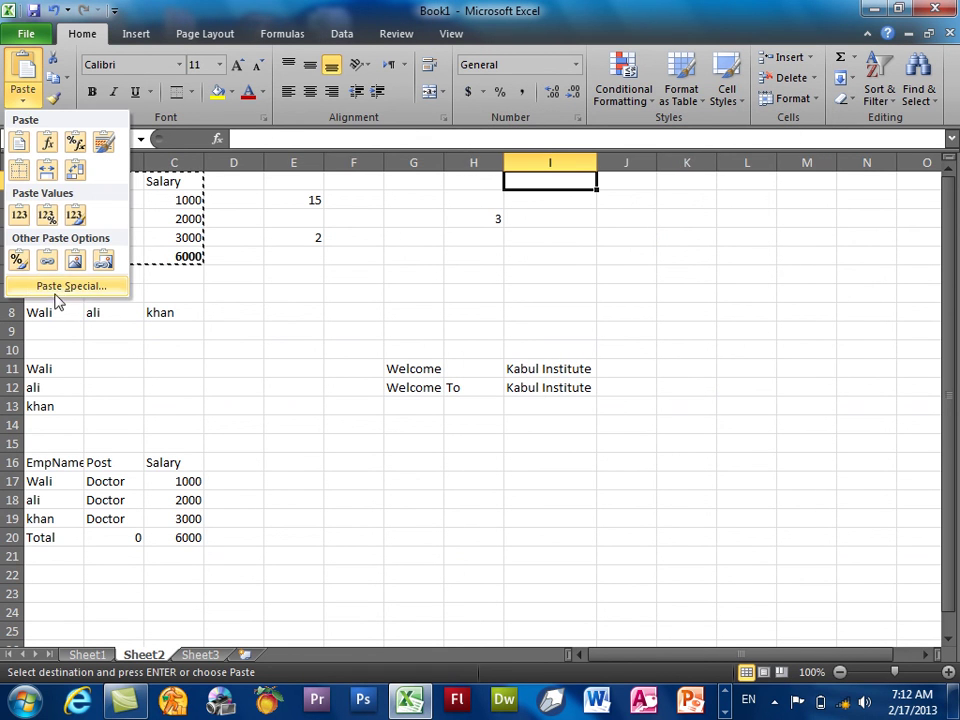